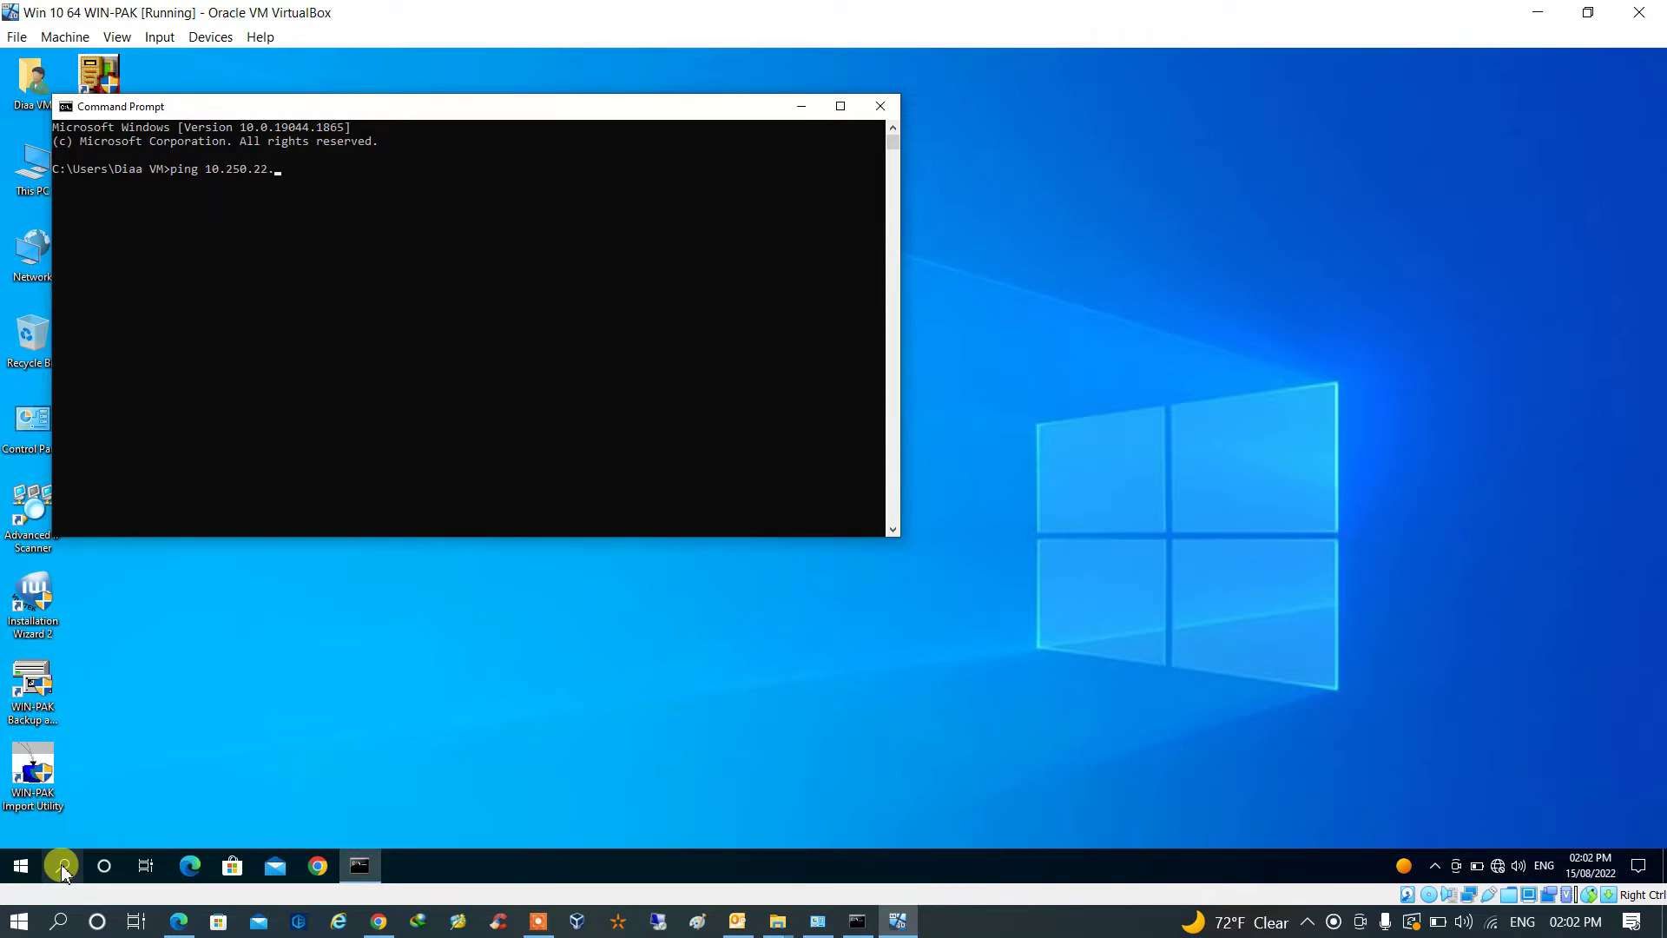
Step: Ping 10.250.22.157 from the command prompt and launch the WIN-PAK User Interface
key("Return")
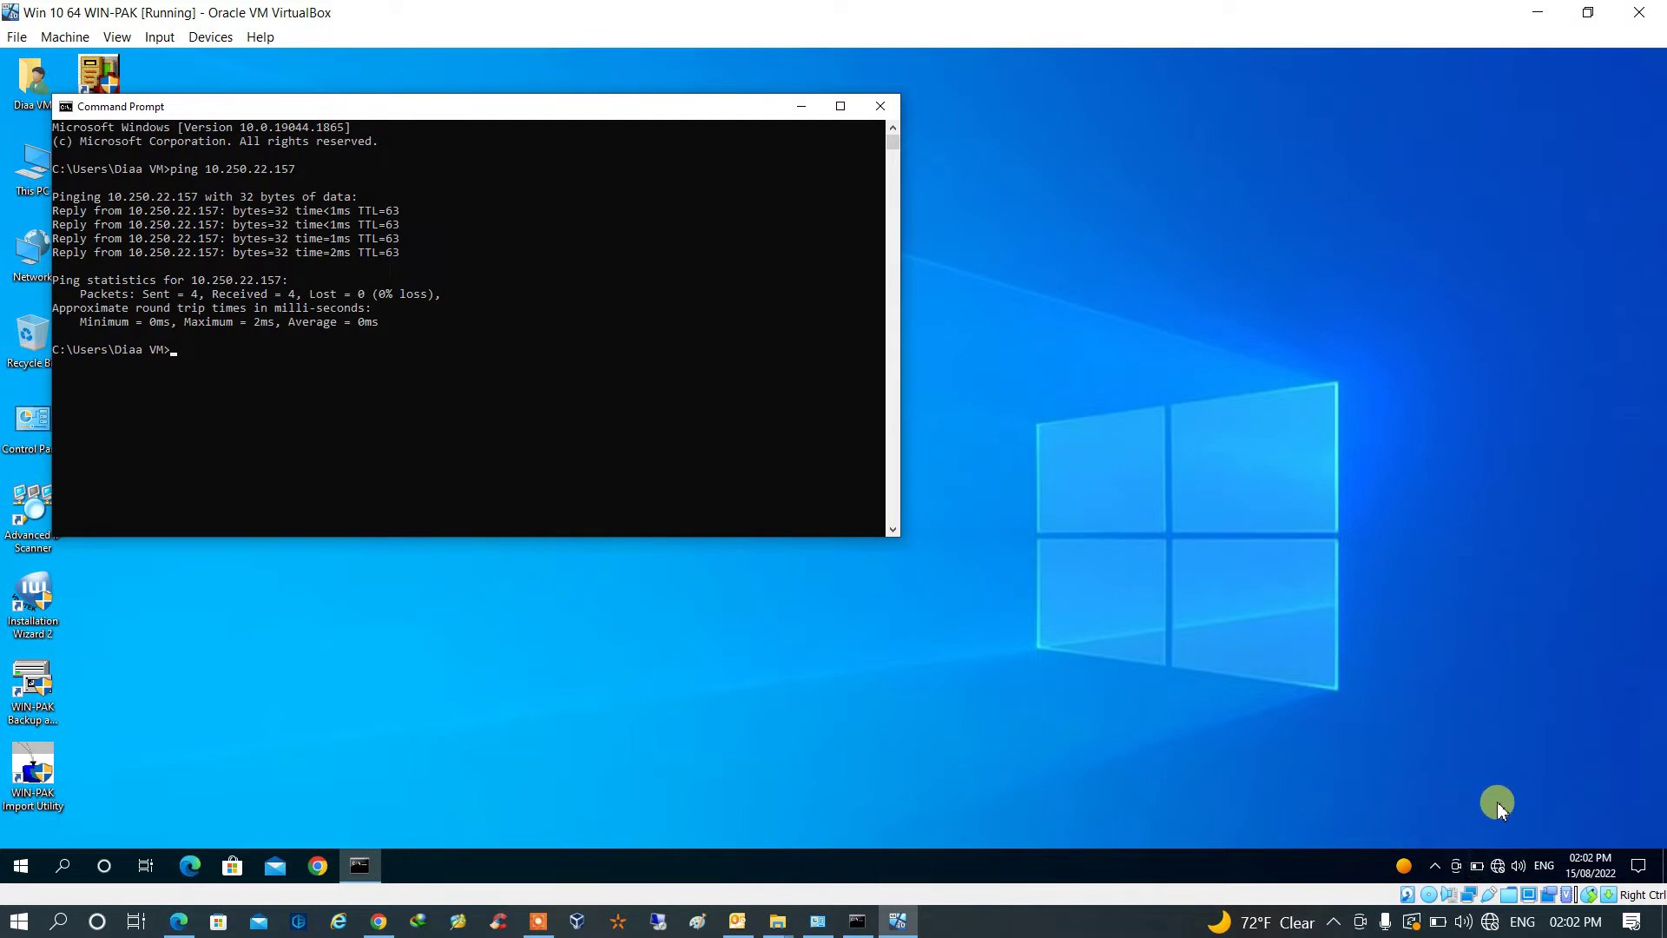
left_click_drag(391, 114, 845, 192)
left_click(109, 263)
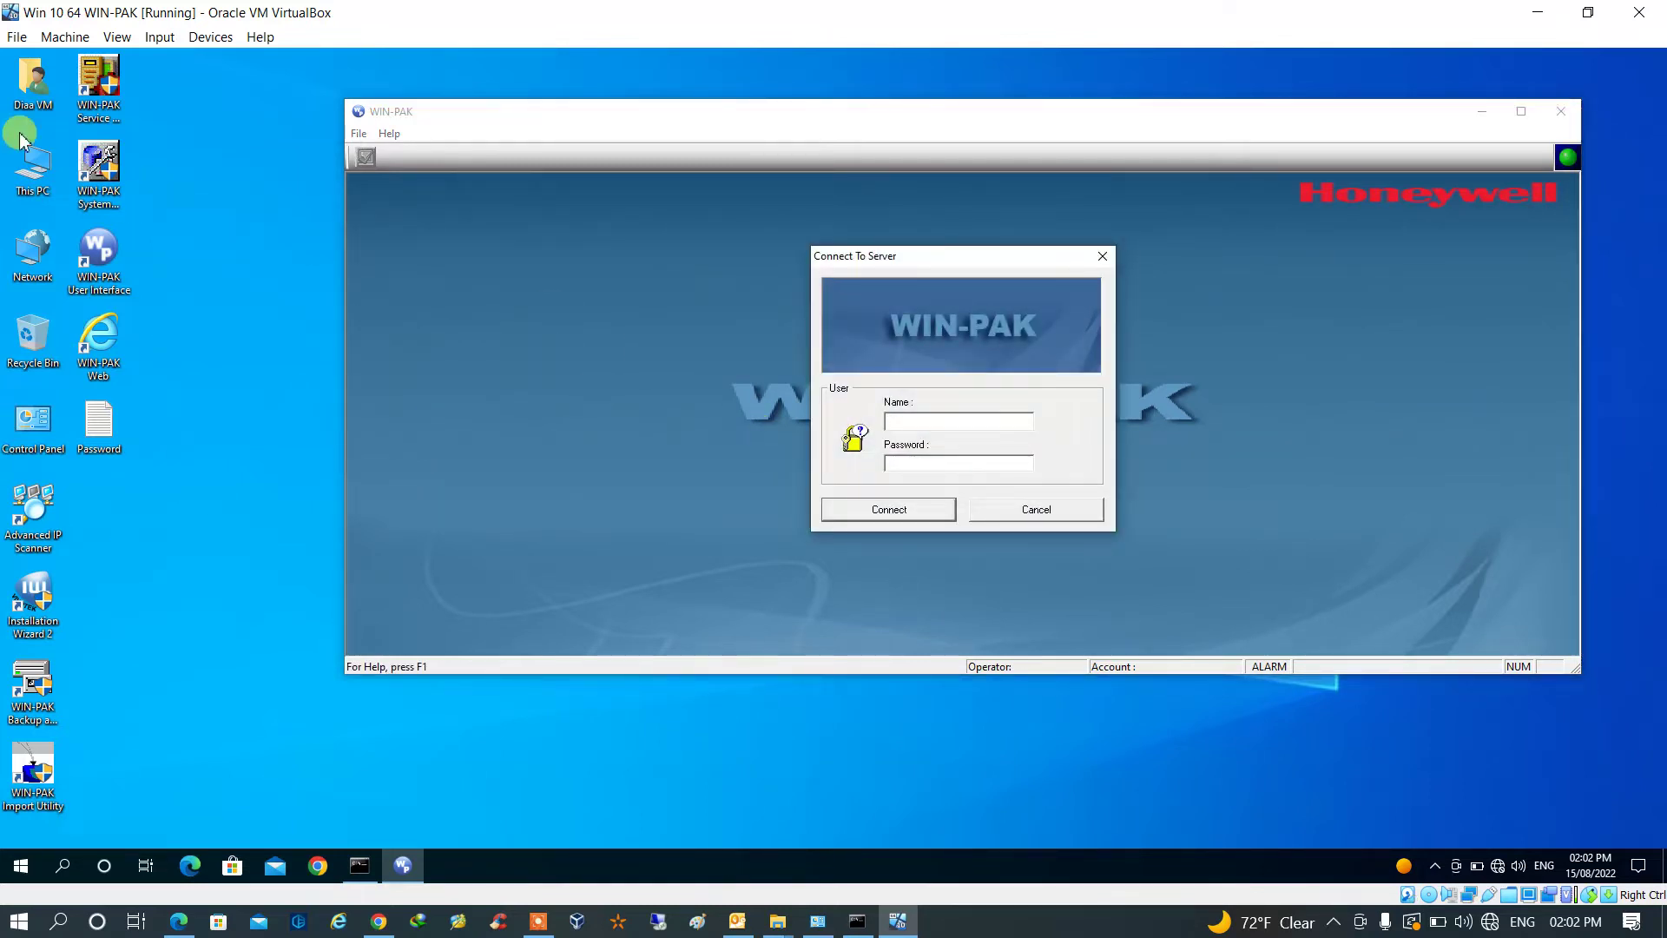
Step: Launch the WIN-PAK Service Manager with administrator permission and start all the listed WIN-PAK services together
left_click(112, 178)
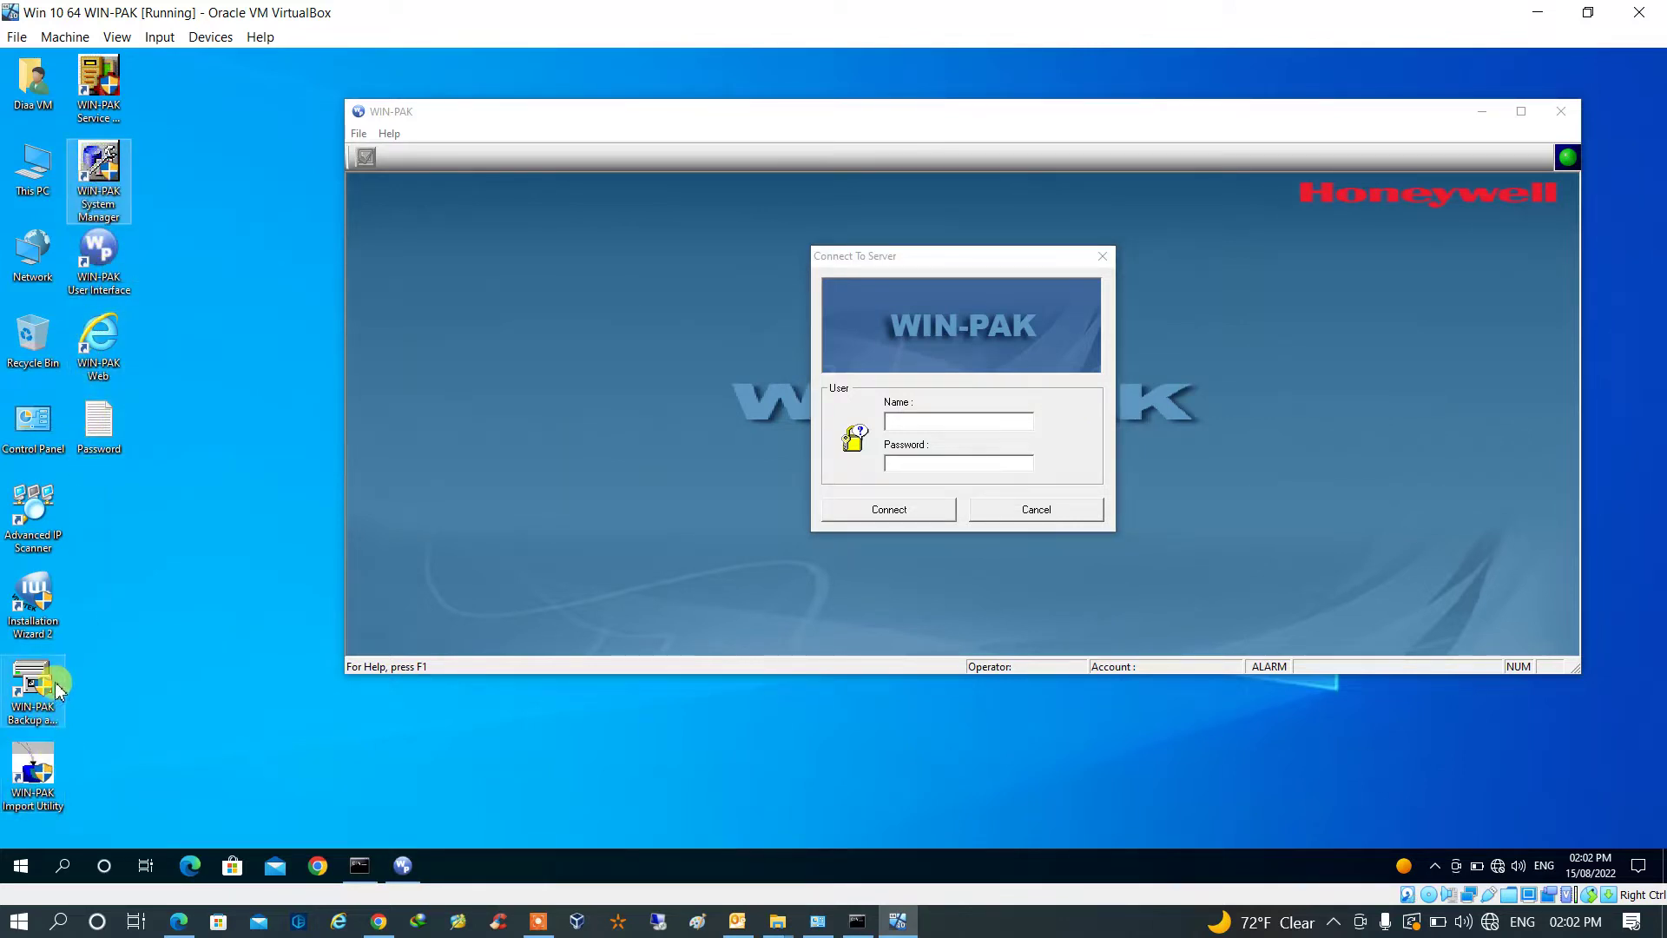
double_click(98, 87)
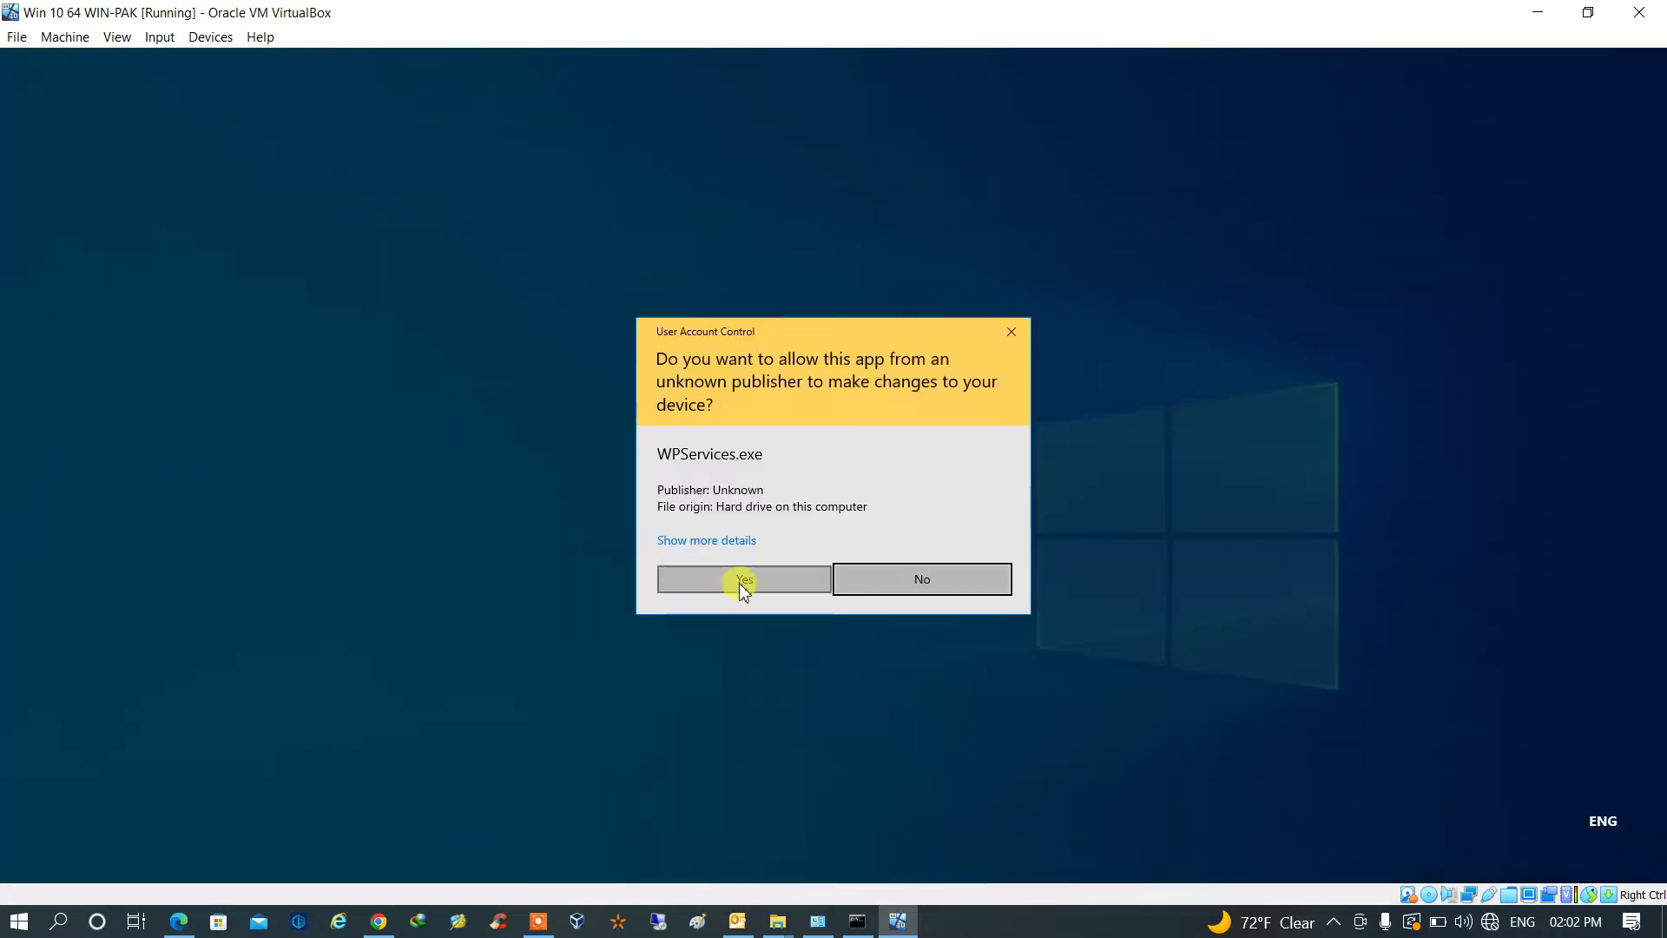
left_click(738, 580)
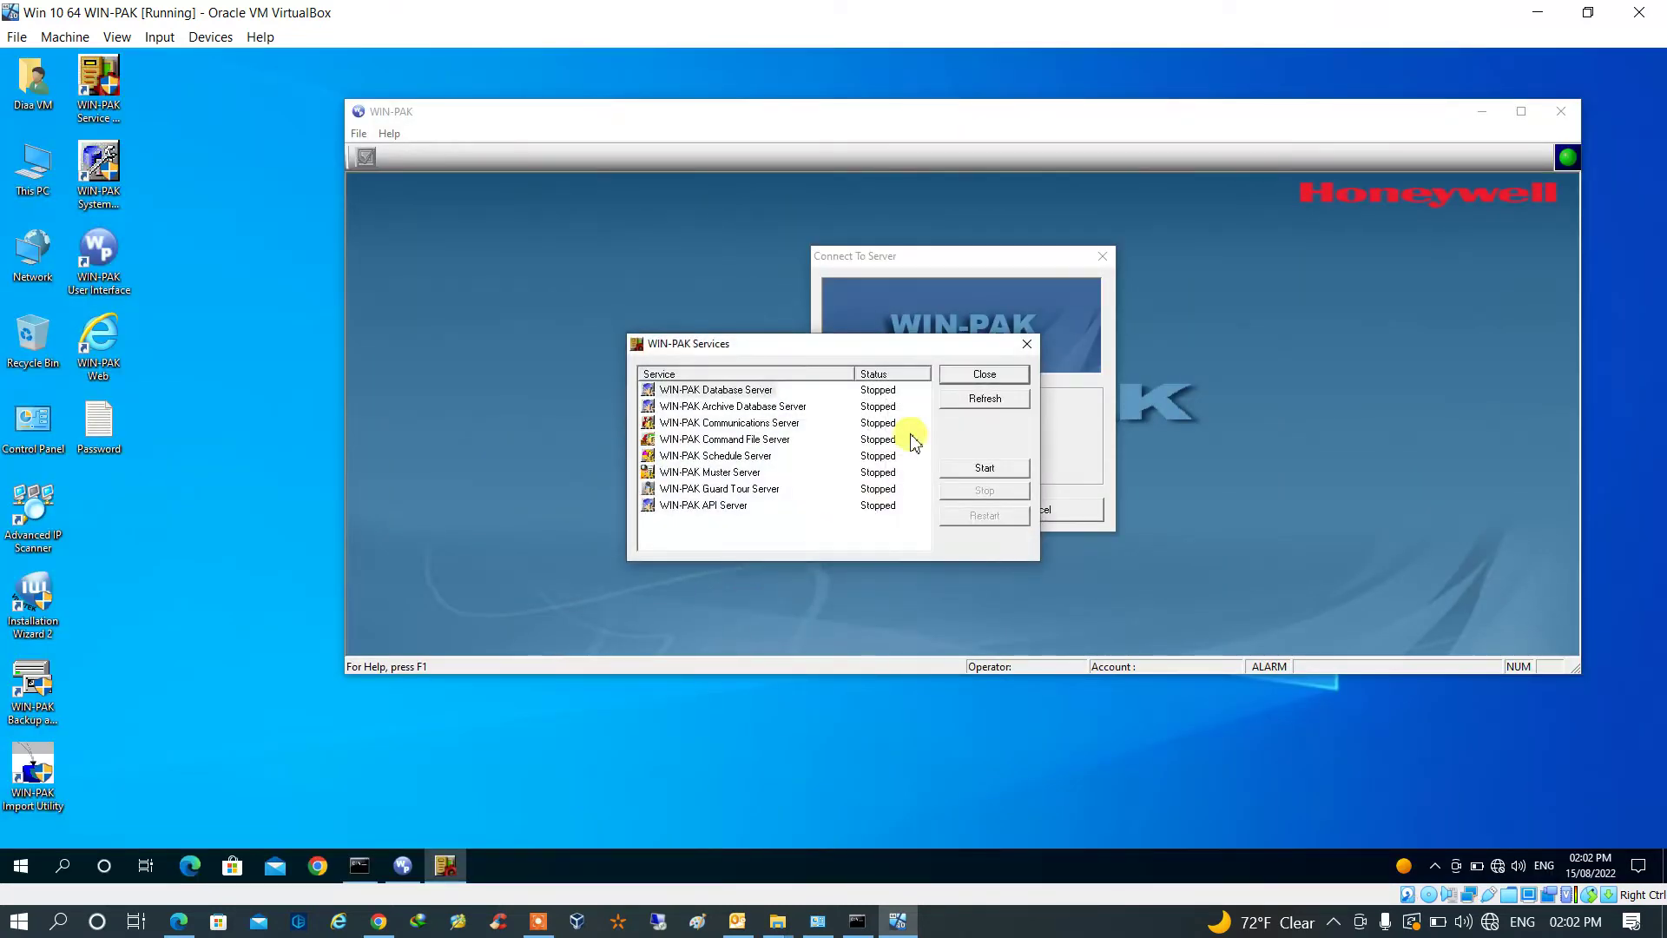
left_click_drag(682, 527, 793, 371)
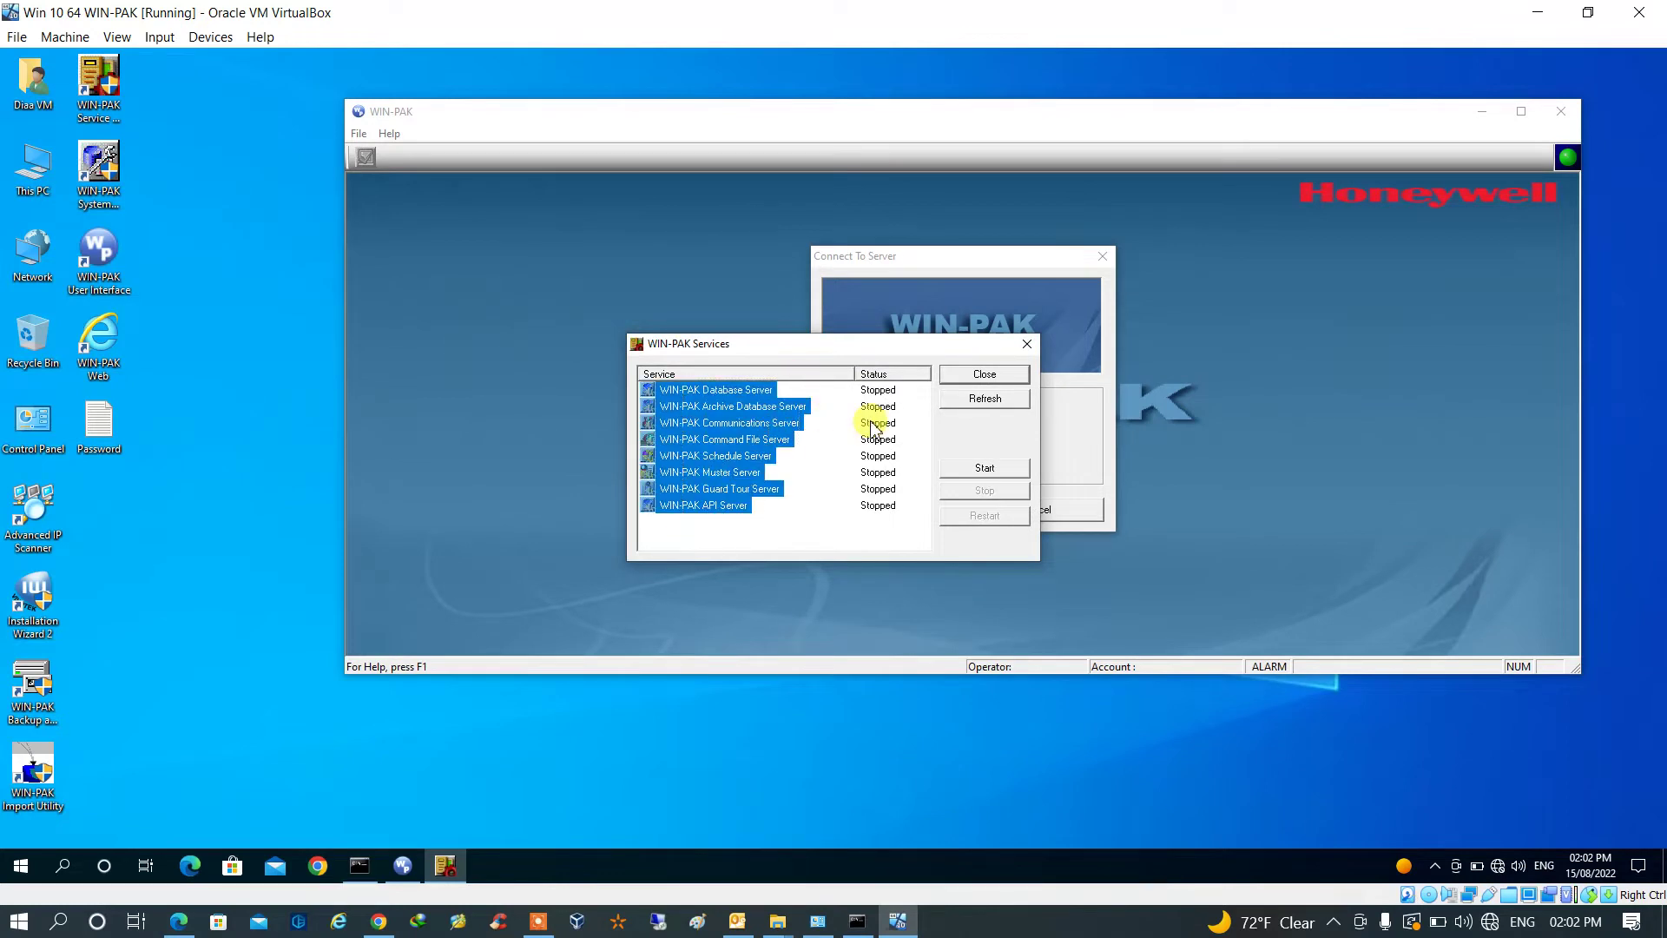
left_click(984, 469)
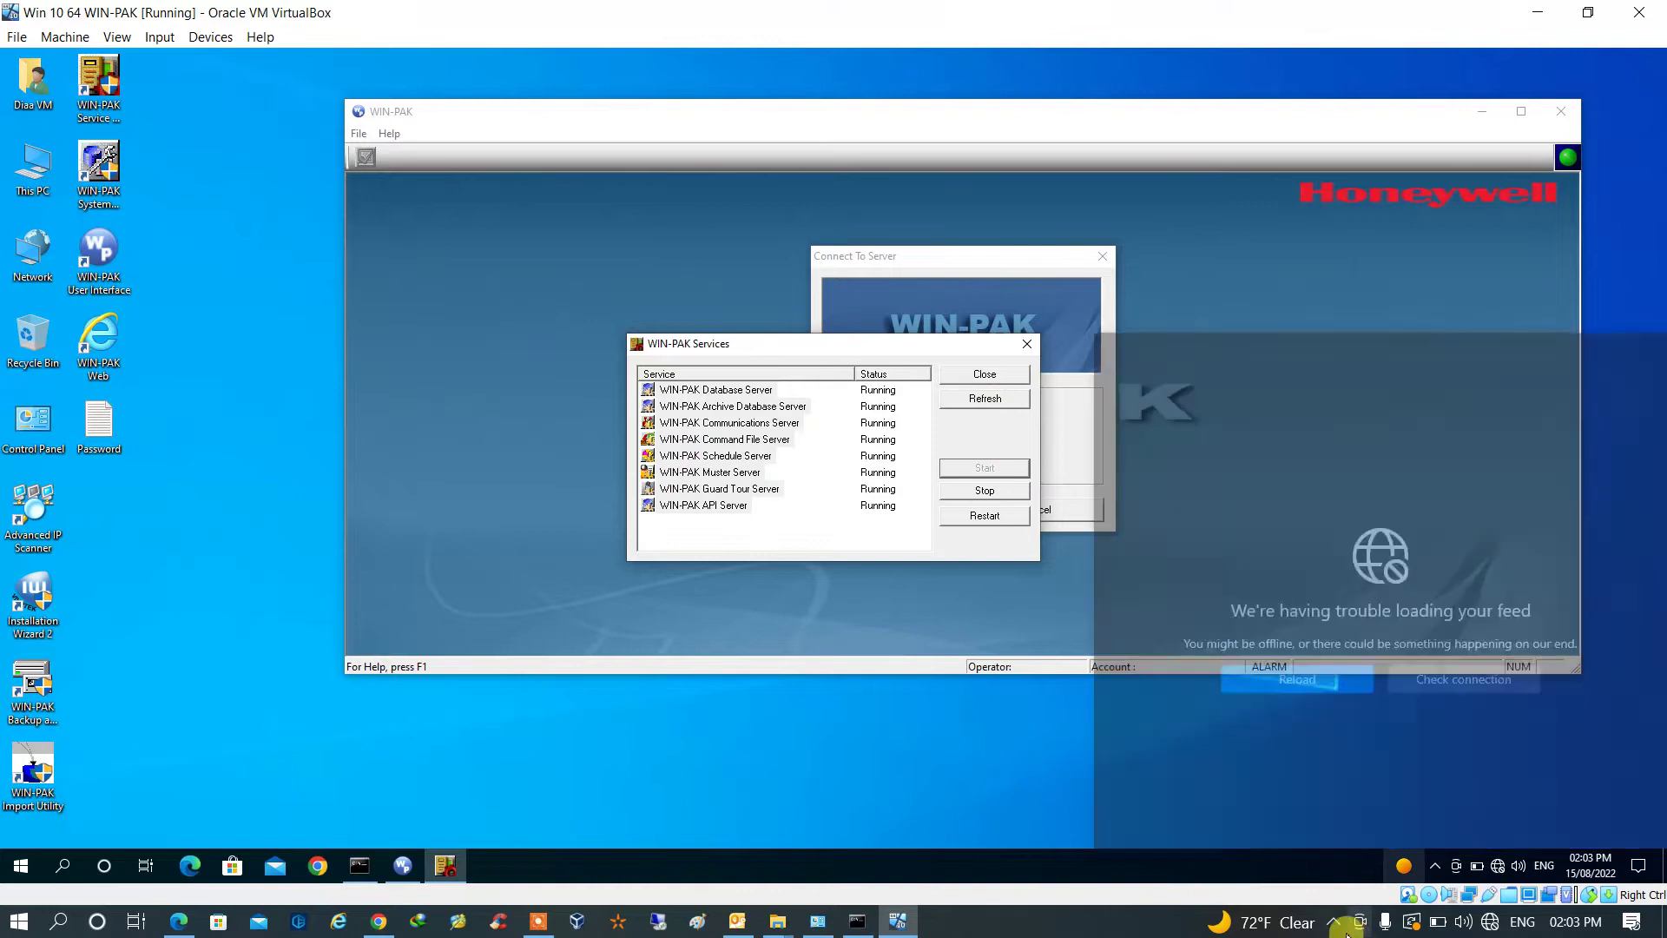
left_click(1335, 924)
left_click(1376, 838)
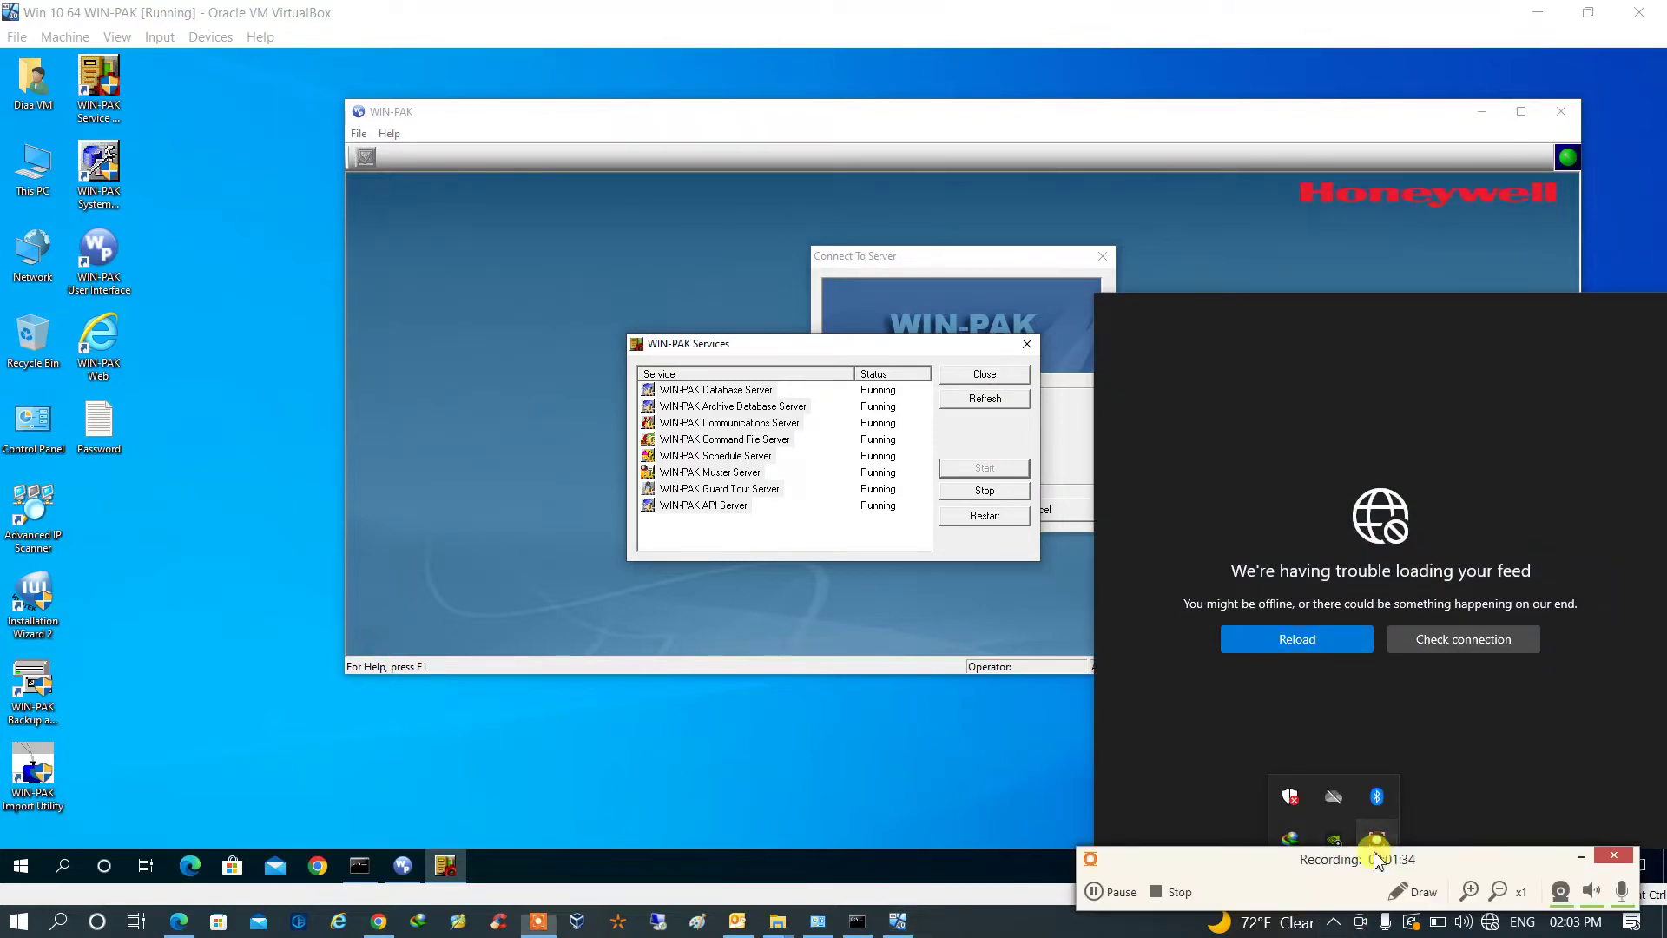
left_click(1098, 894)
left_click(1098, 894)
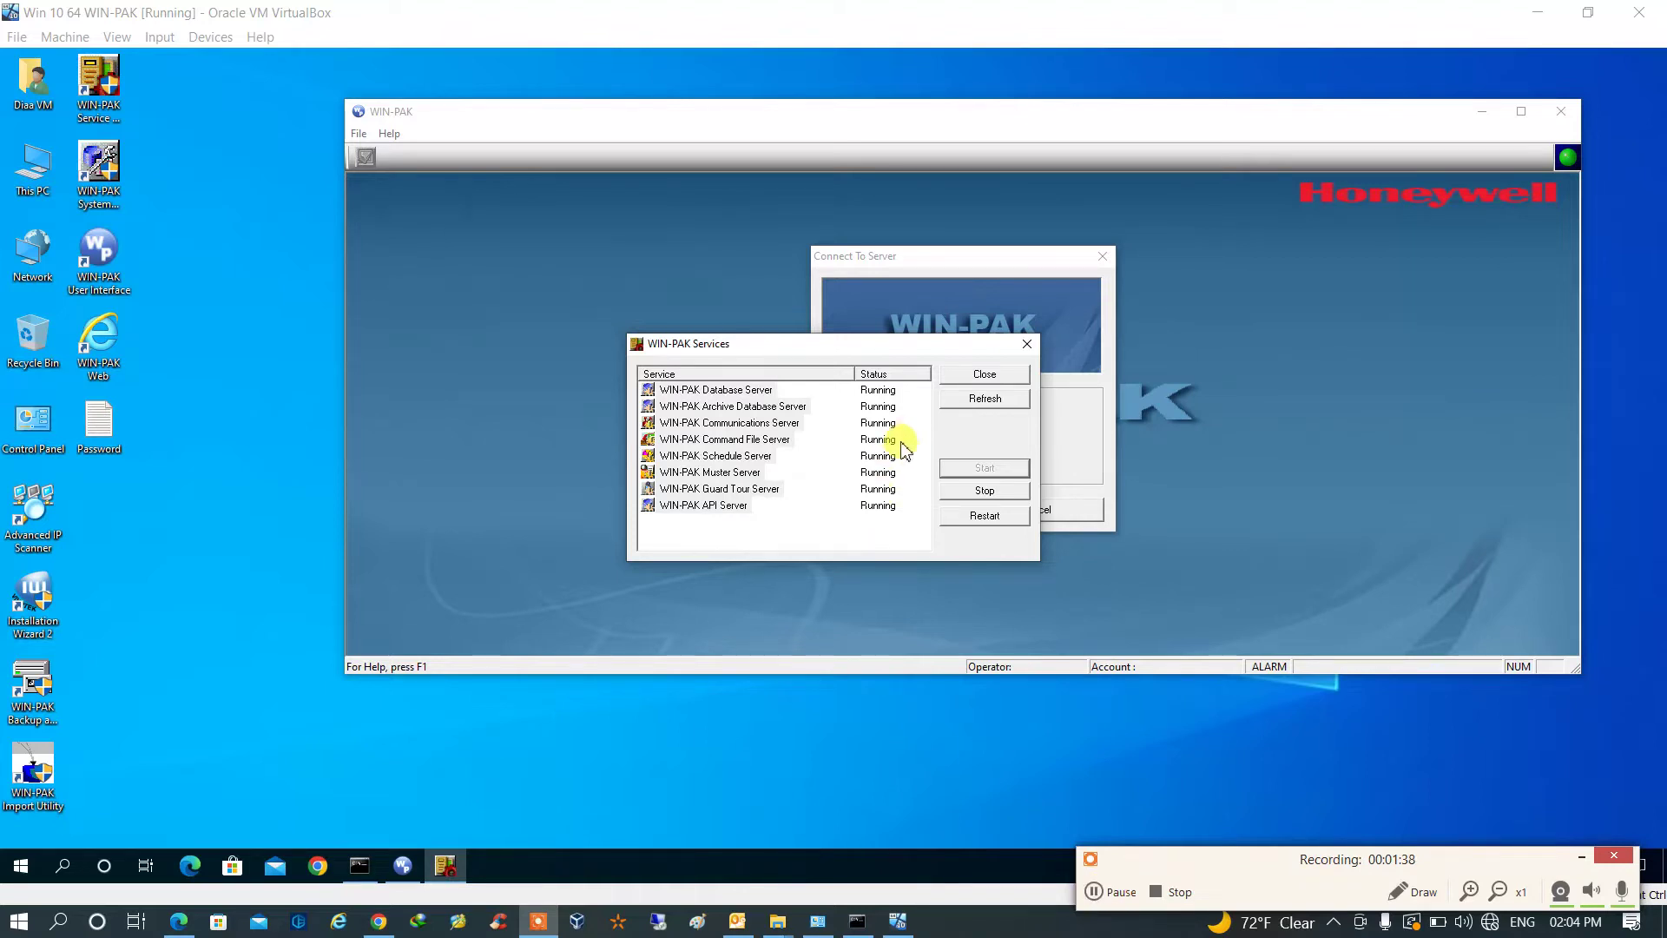
Step: Close the WIN-PAK Services window
left_click(1023, 379)
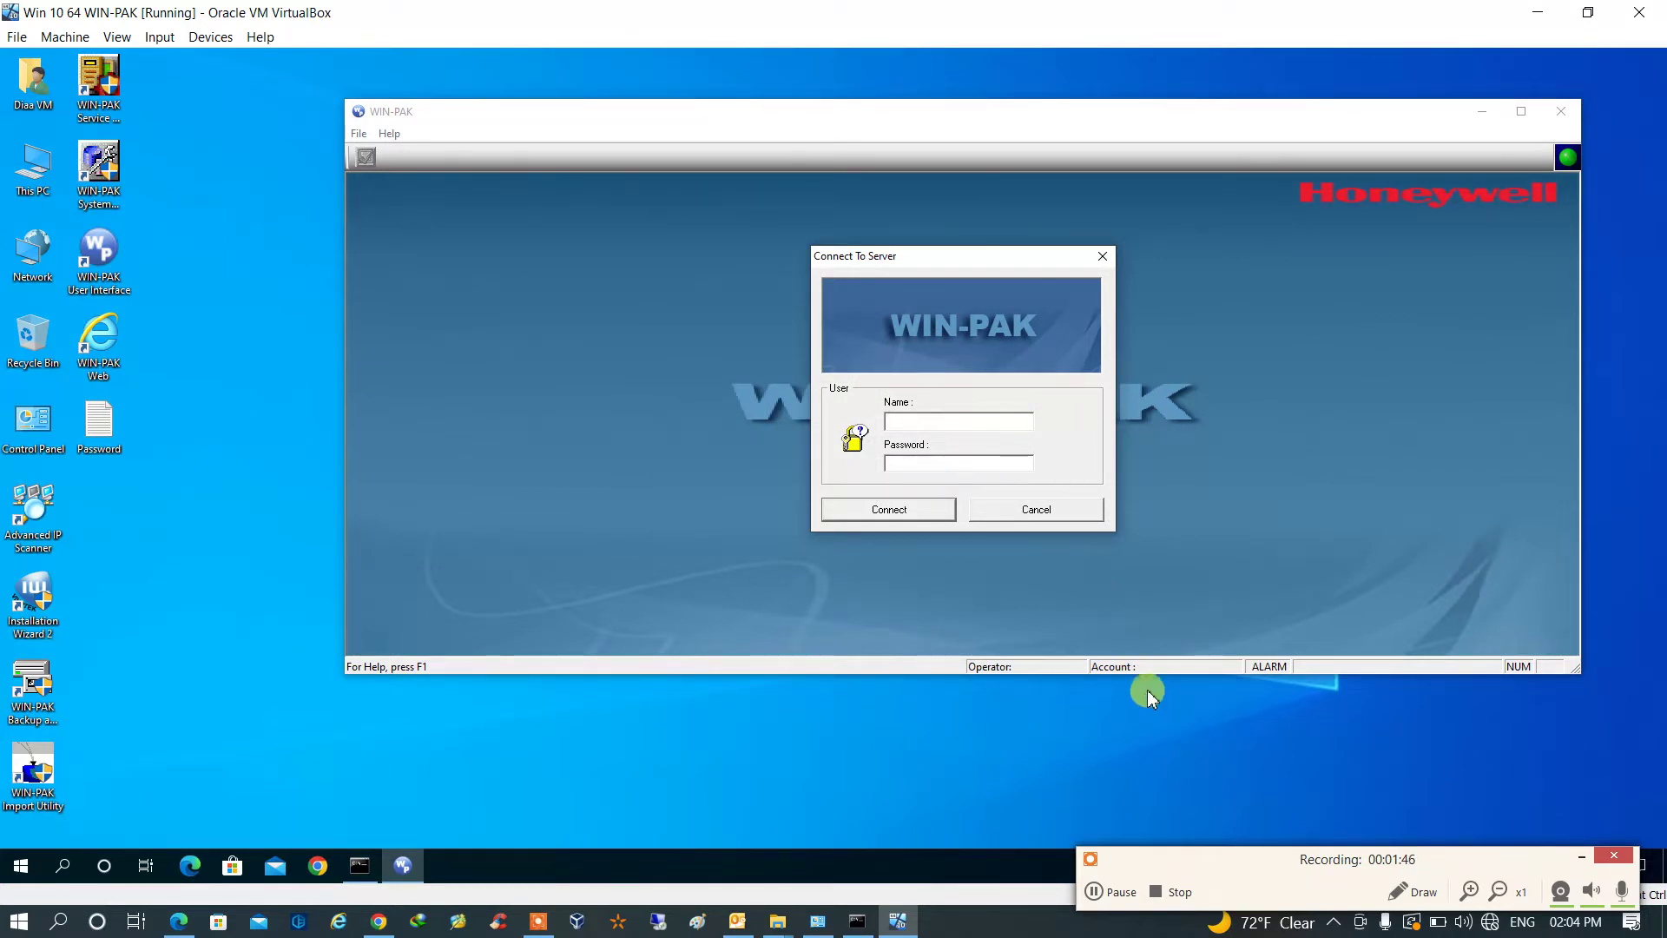
left_click(1129, 899)
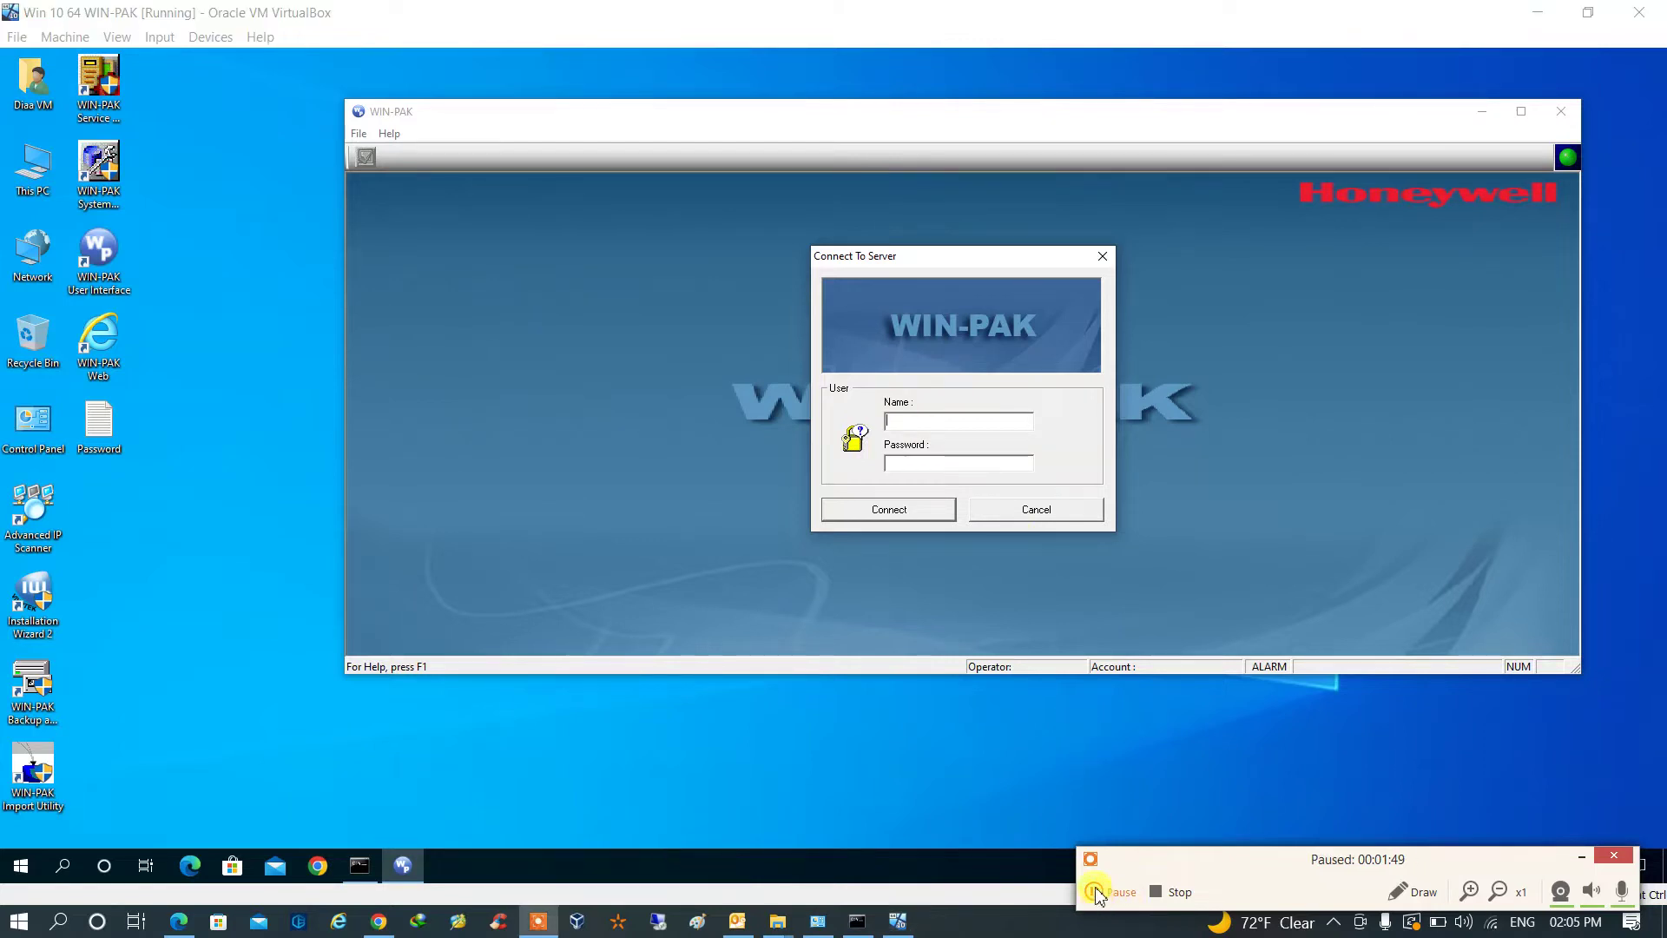
Step: Try to connect to the WIN-PAK server as admin, entering an account password and retrying with another one
left_click(962, 418)
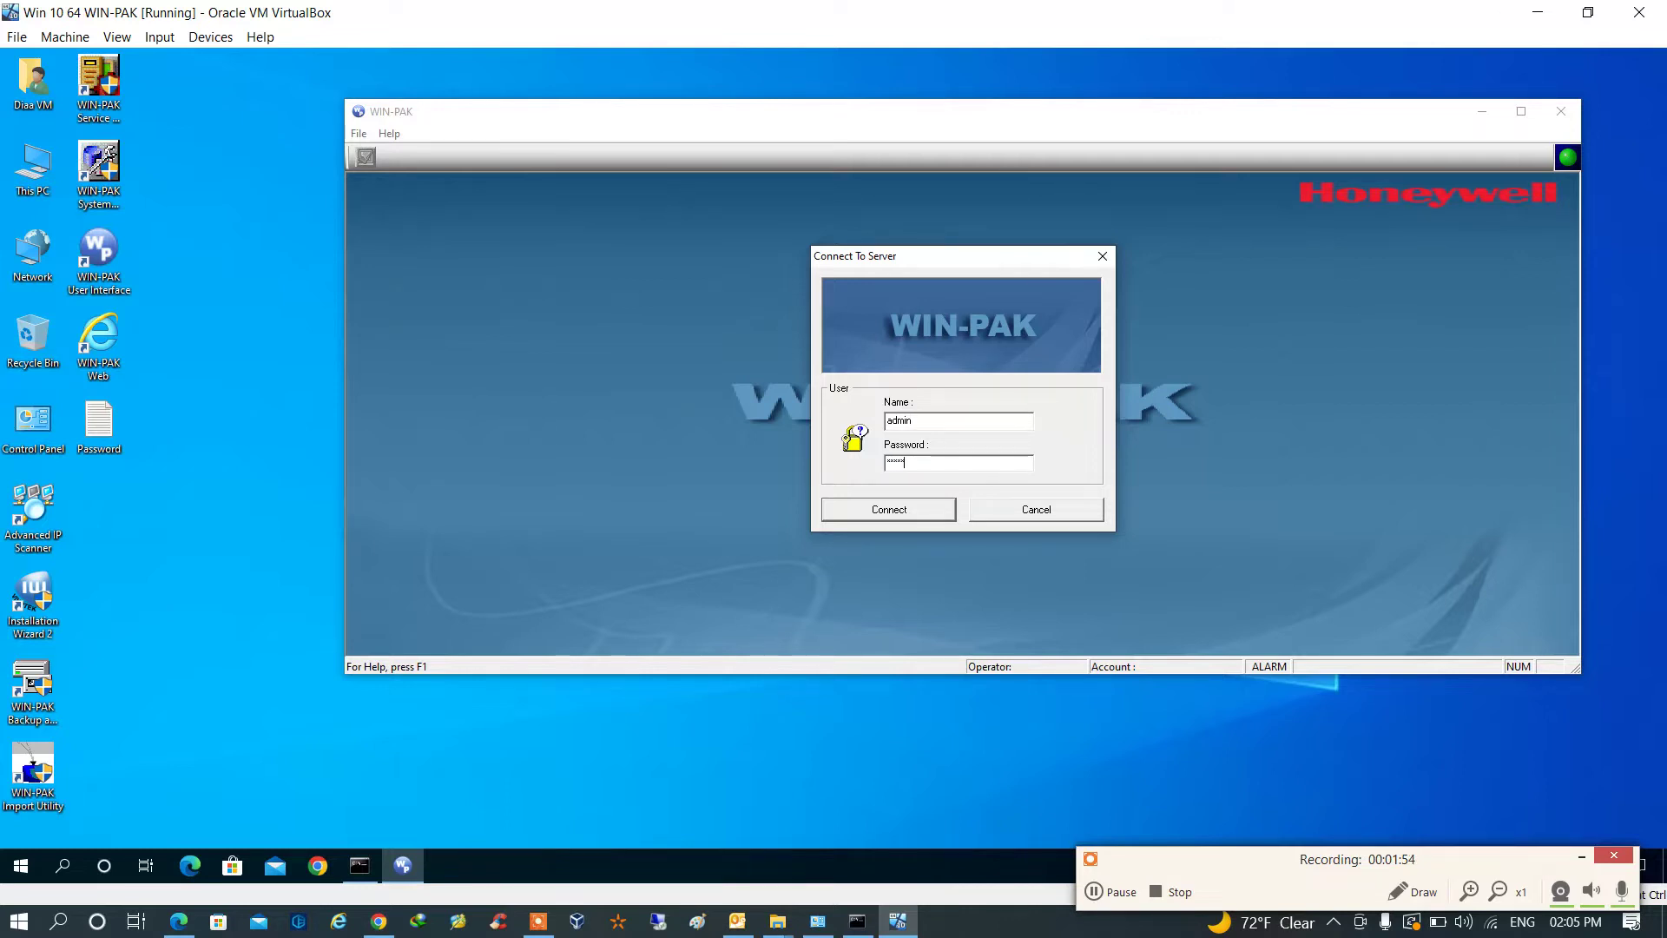
left_click(930, 512)
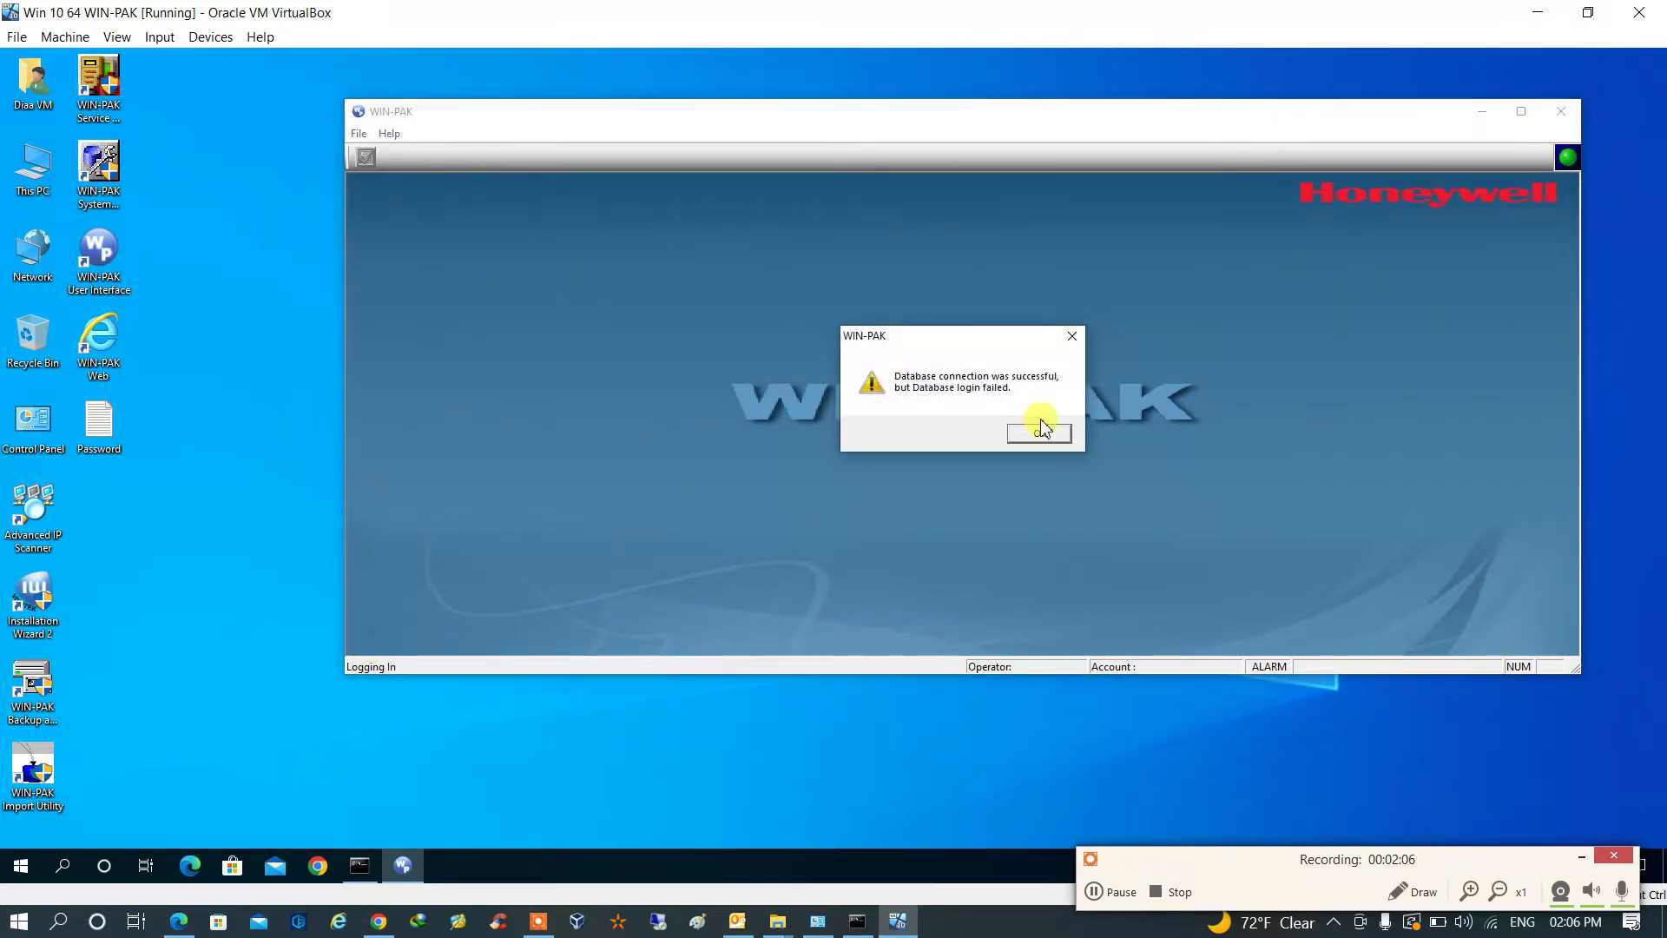
left_click(1039, 431)
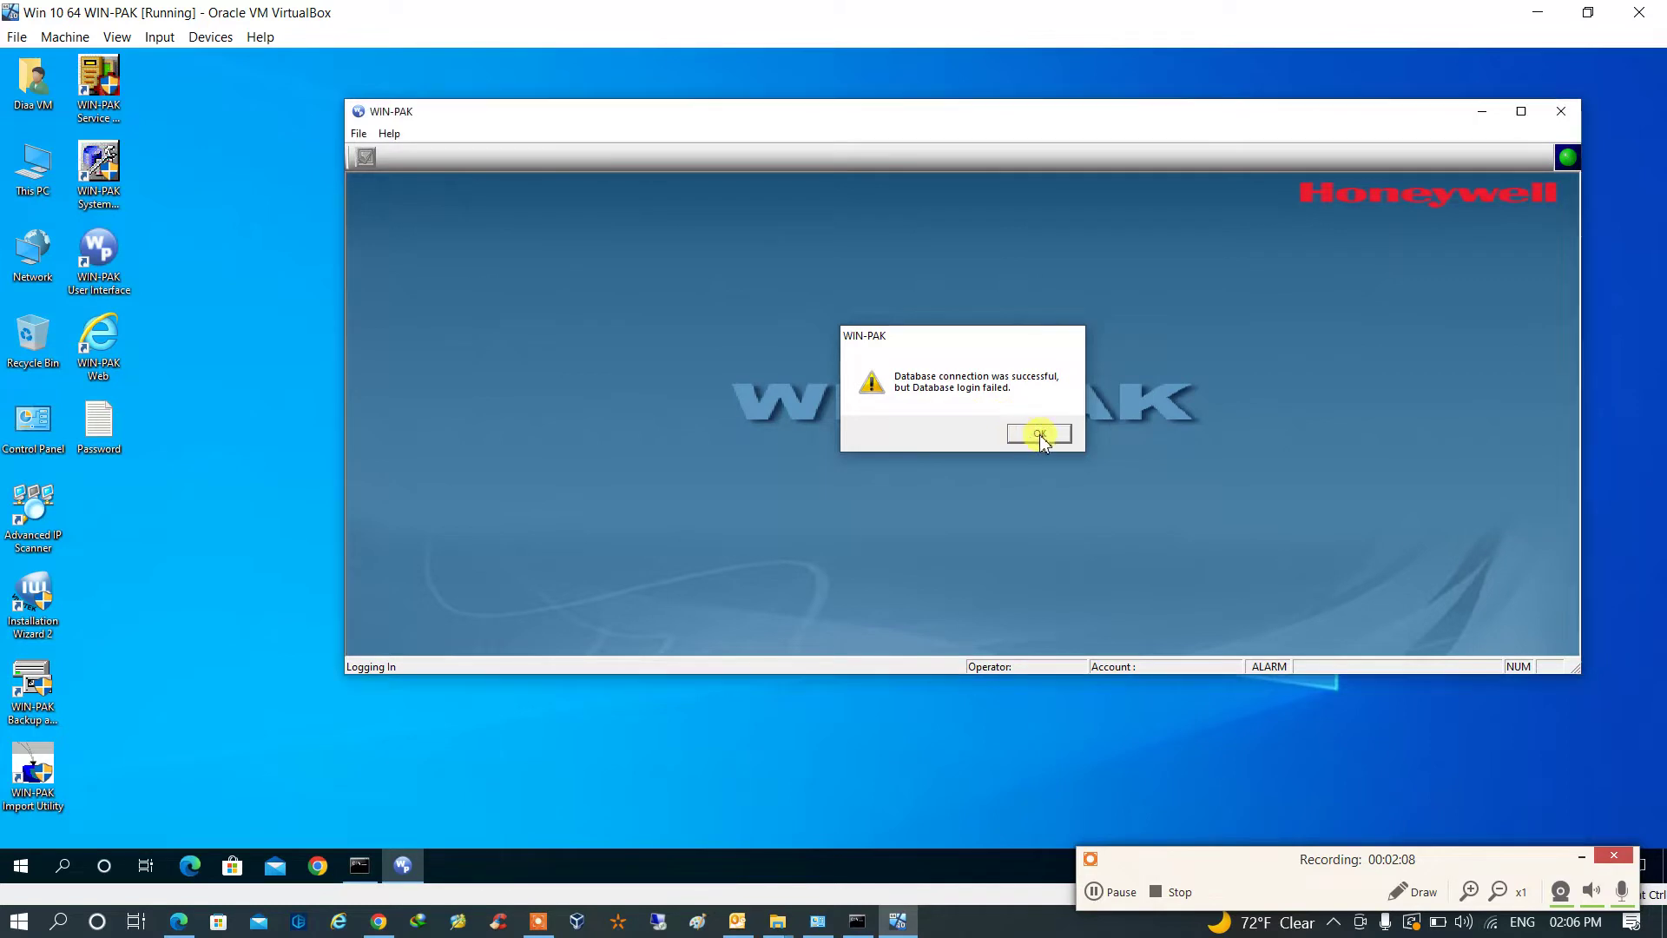
left_click(366, 157)
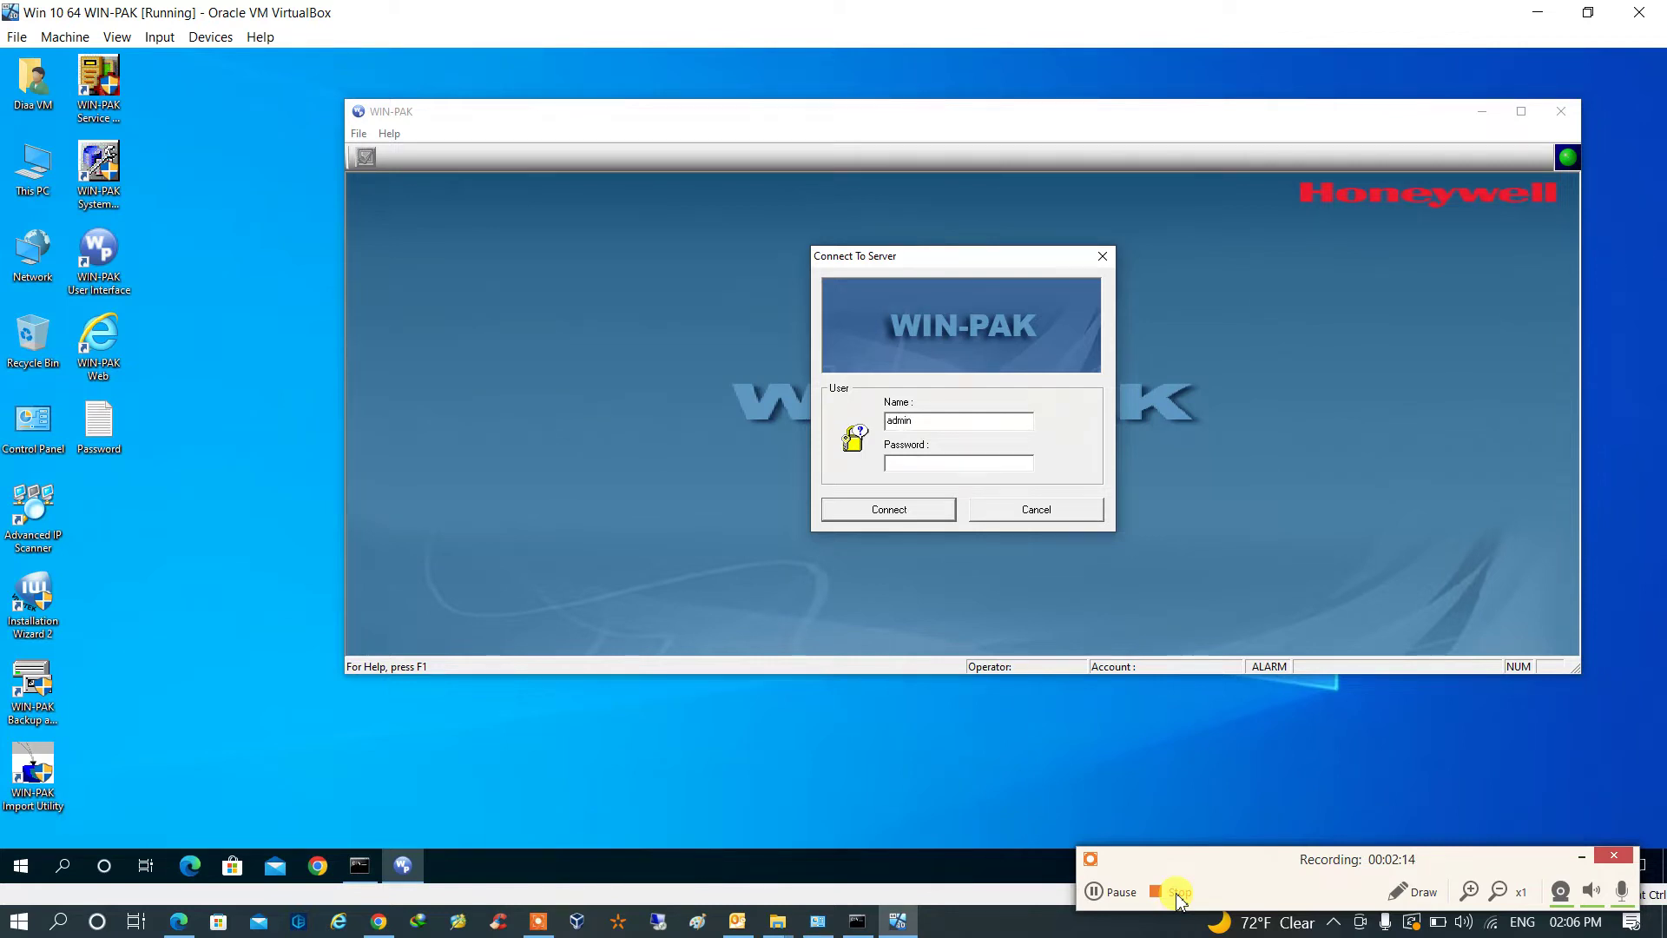
type("a")
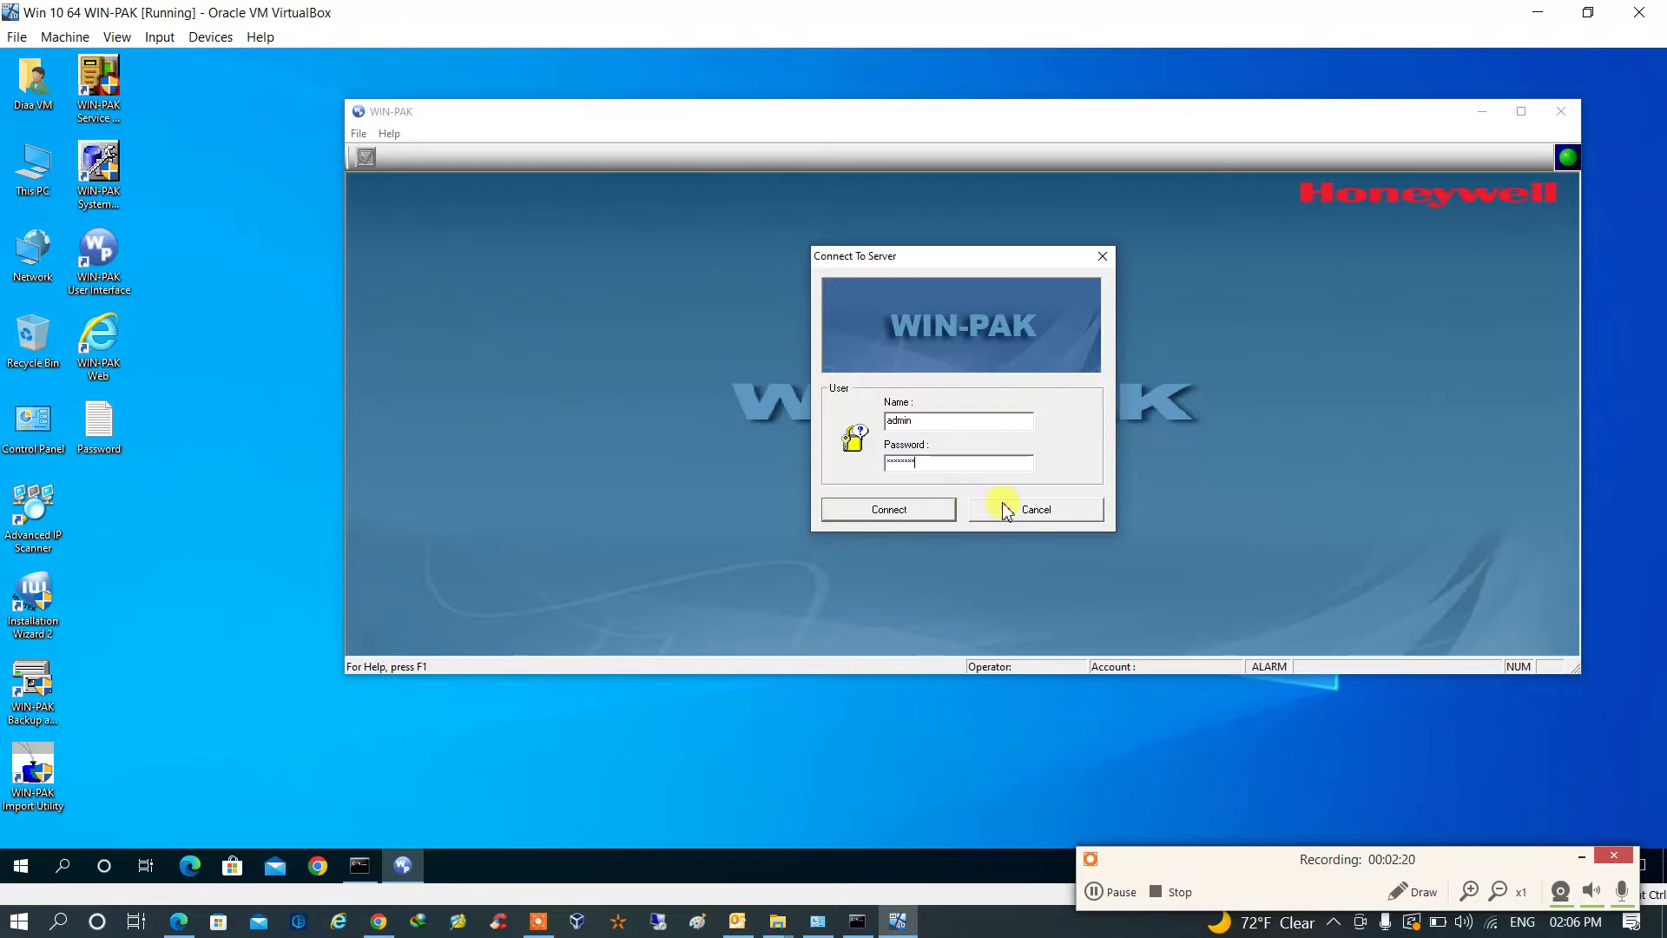
left_click(932, 509)
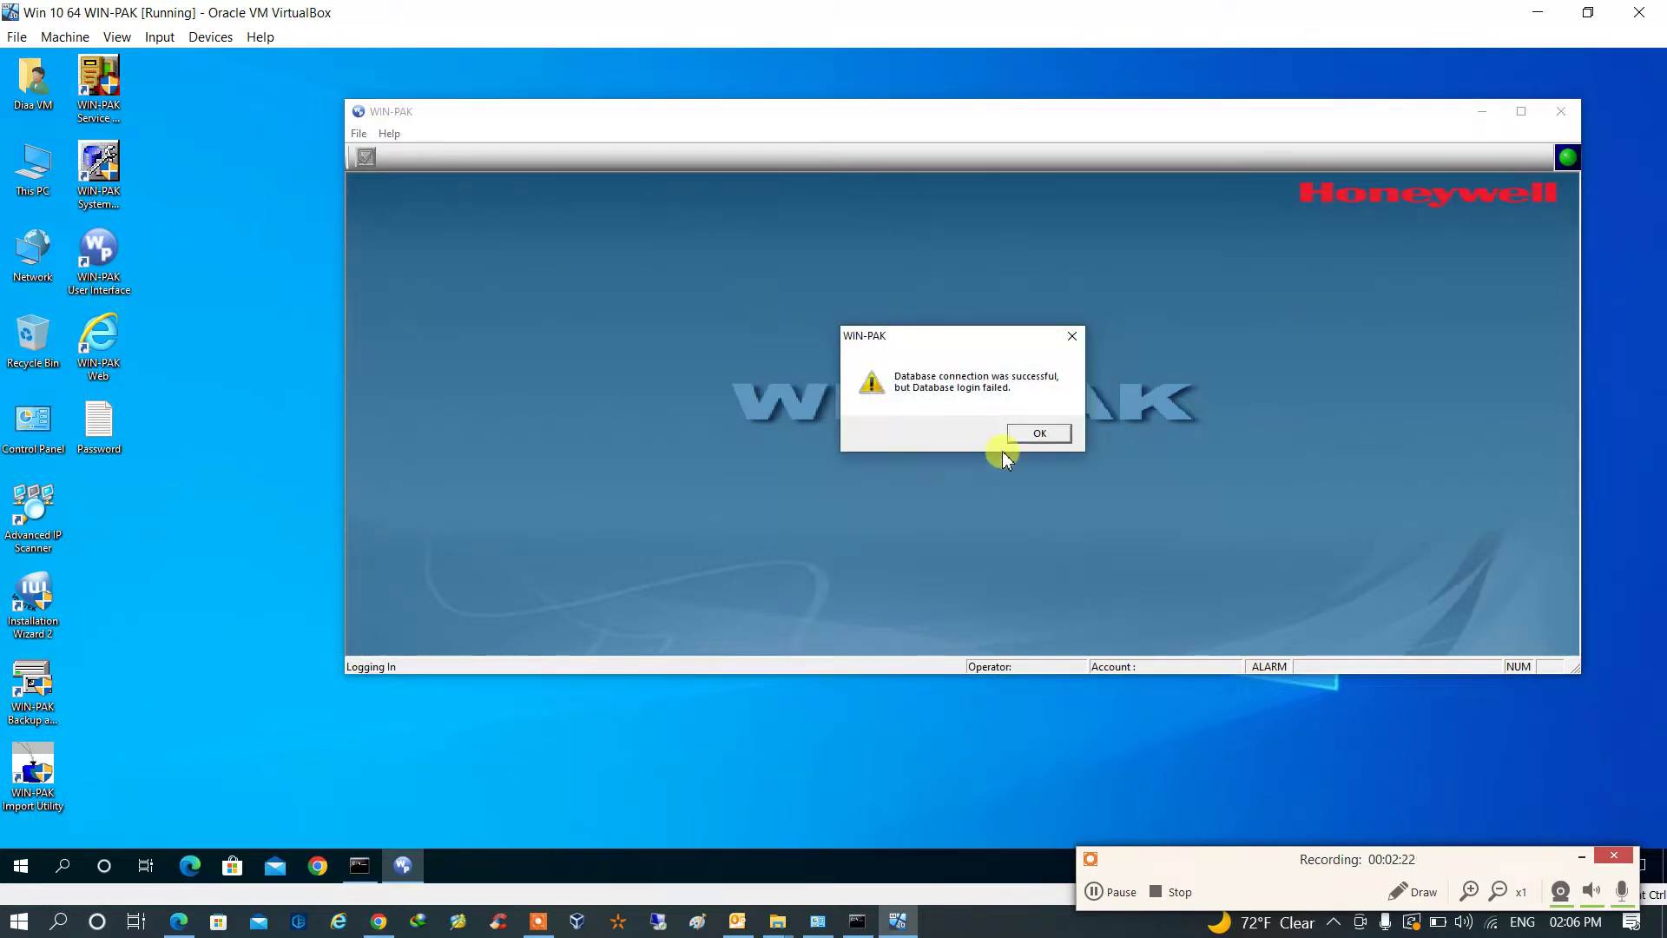
left_click(1039, 434)
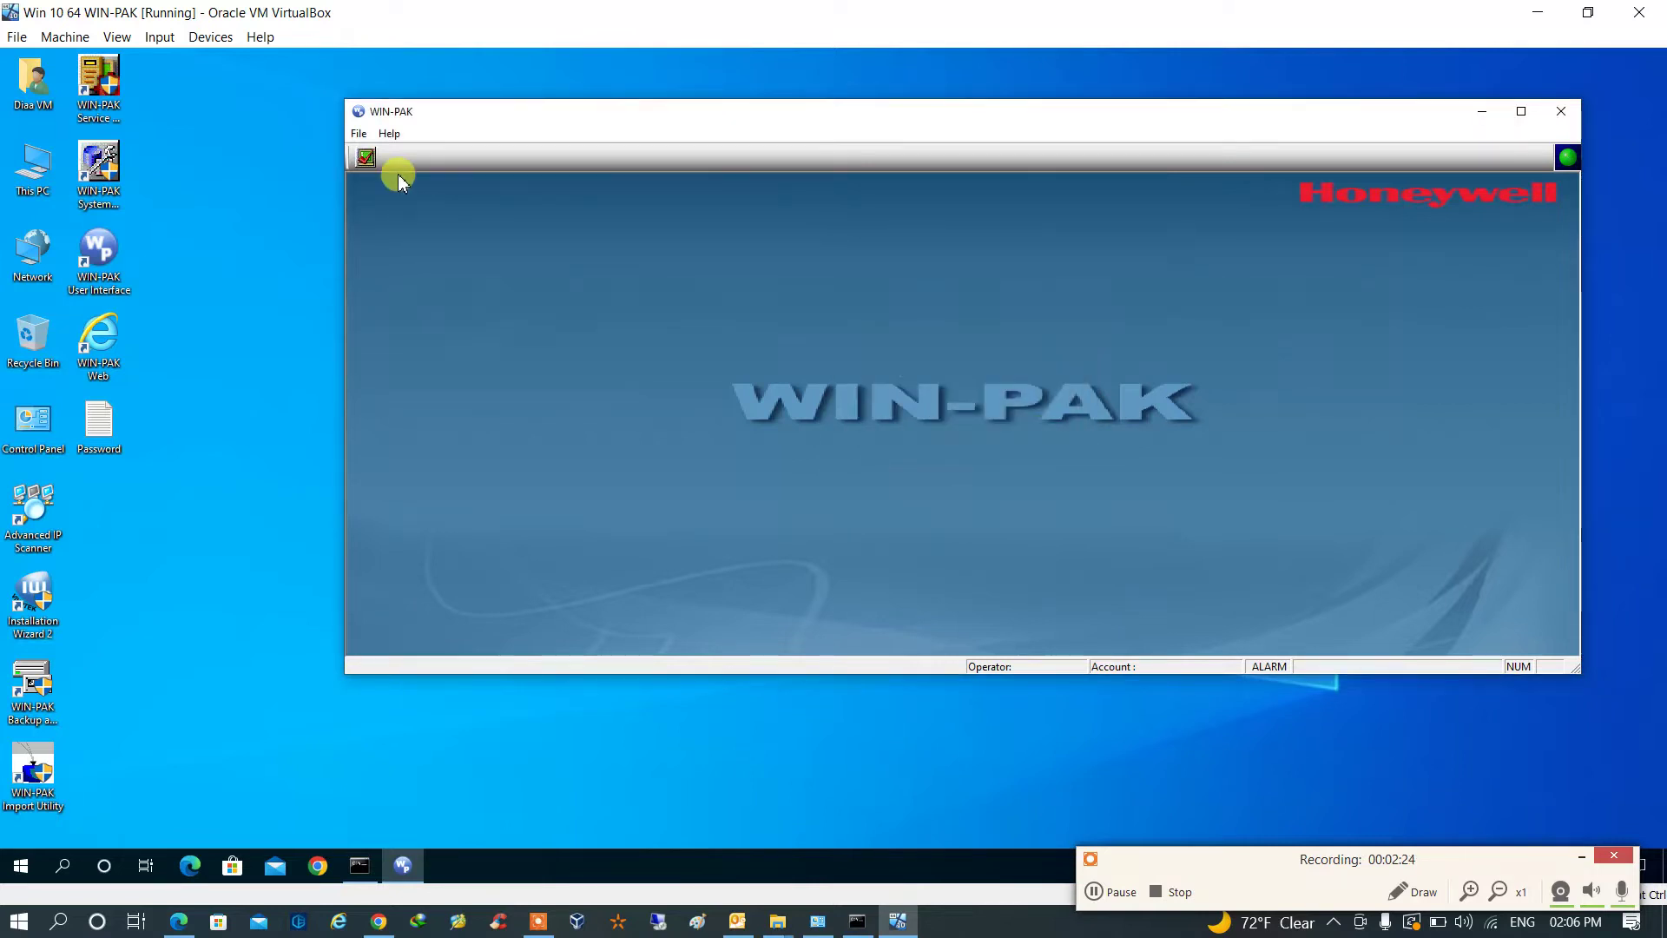
Step: Paste the account password for admin, connect to the WIN-PAK server and dismiss the license message
left_click(1108, 884)
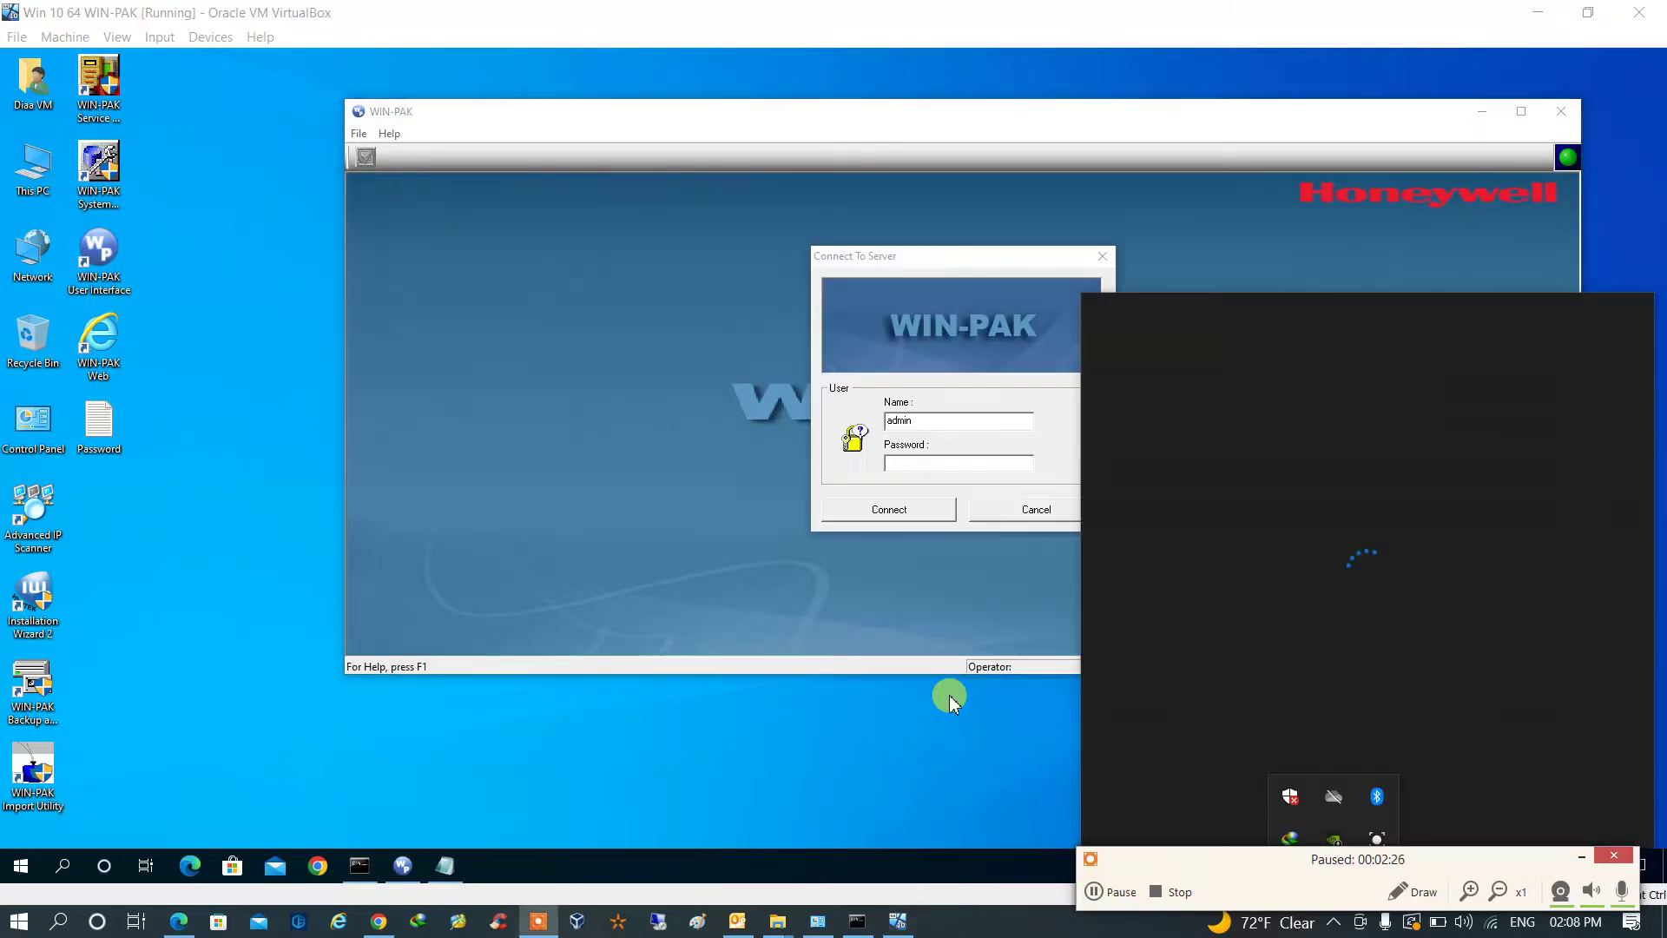
left_click(911, 462)
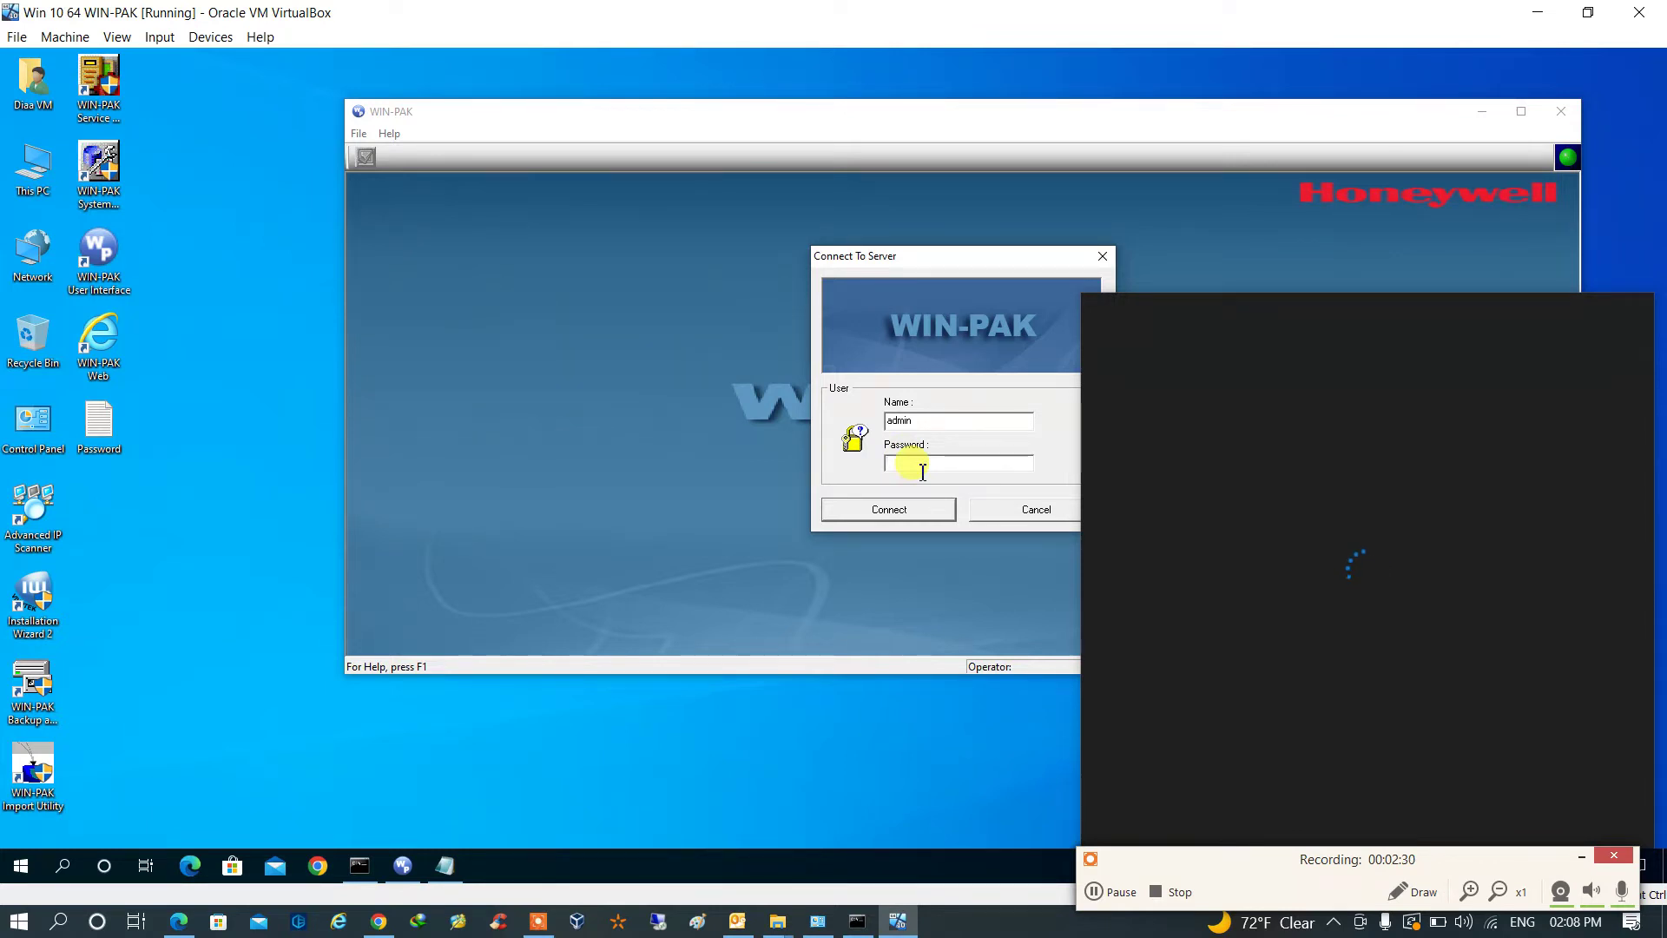
key("ctrl+v")
left_click(902, 512)
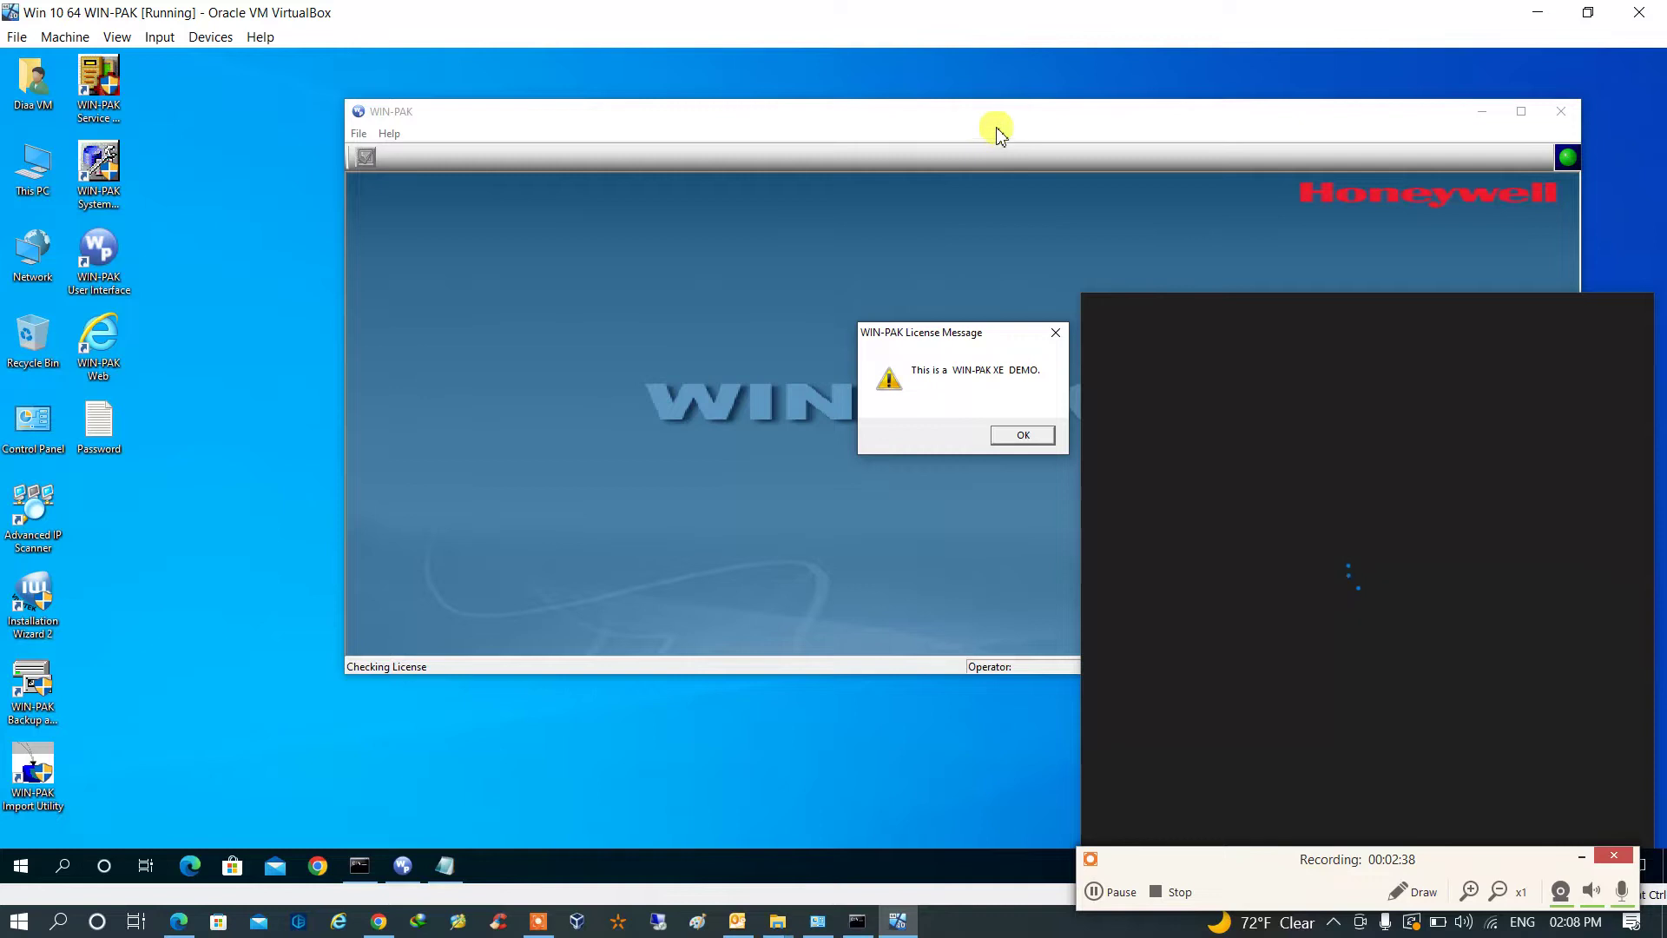
left_click(1021, 434)
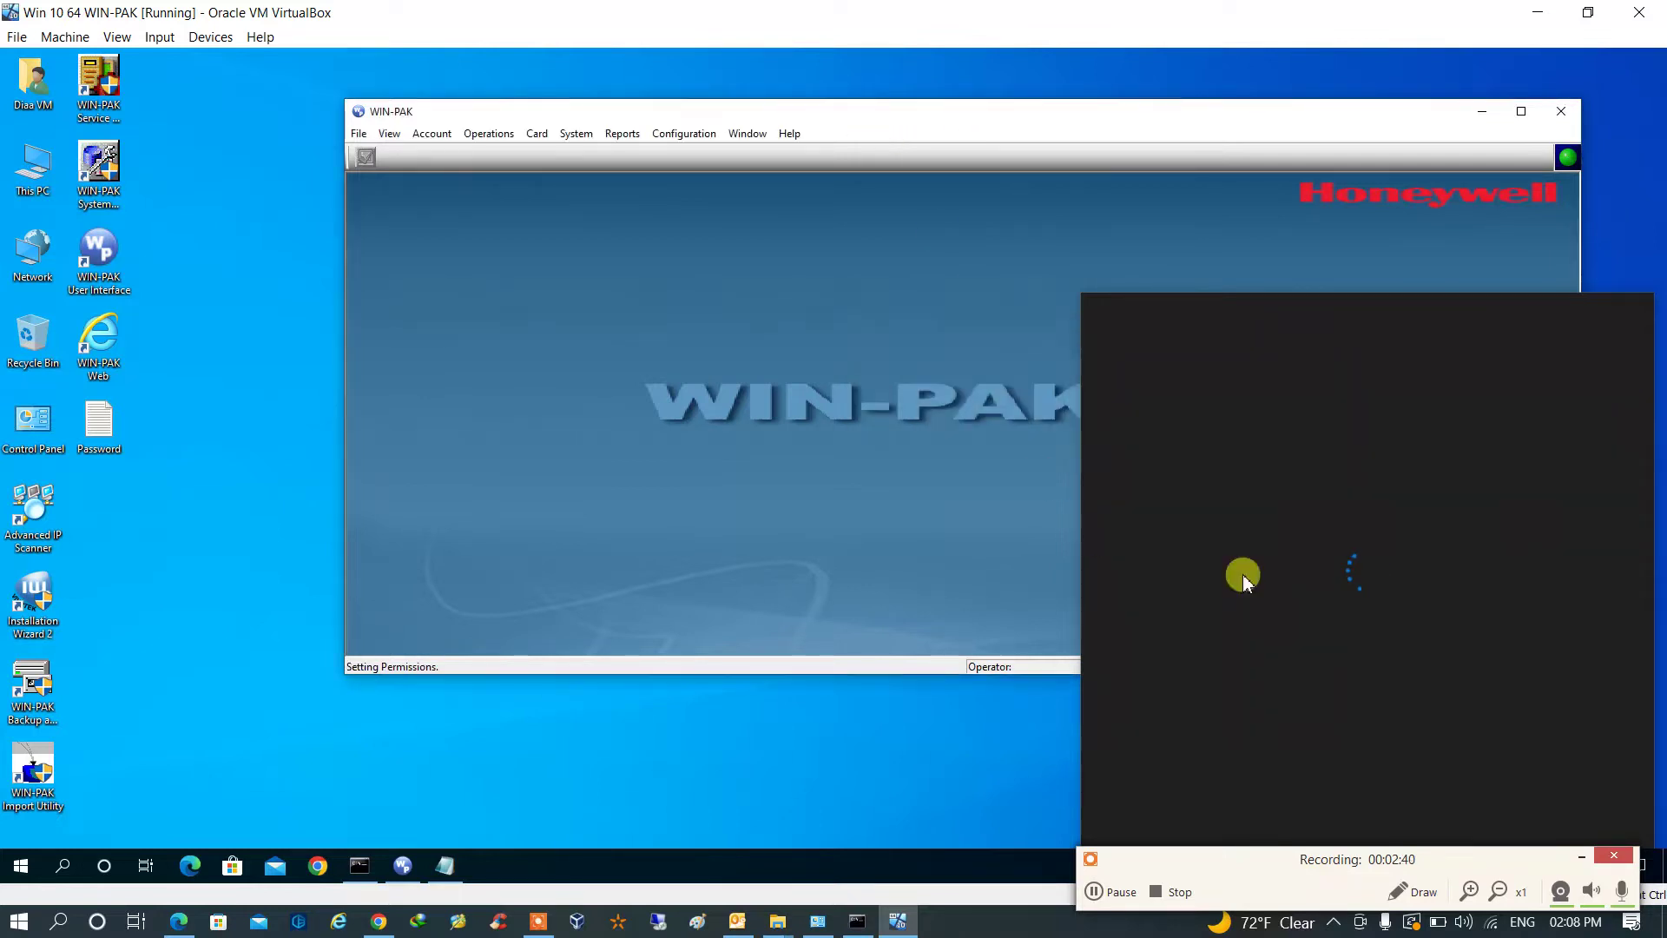
left_click(1581, 858)
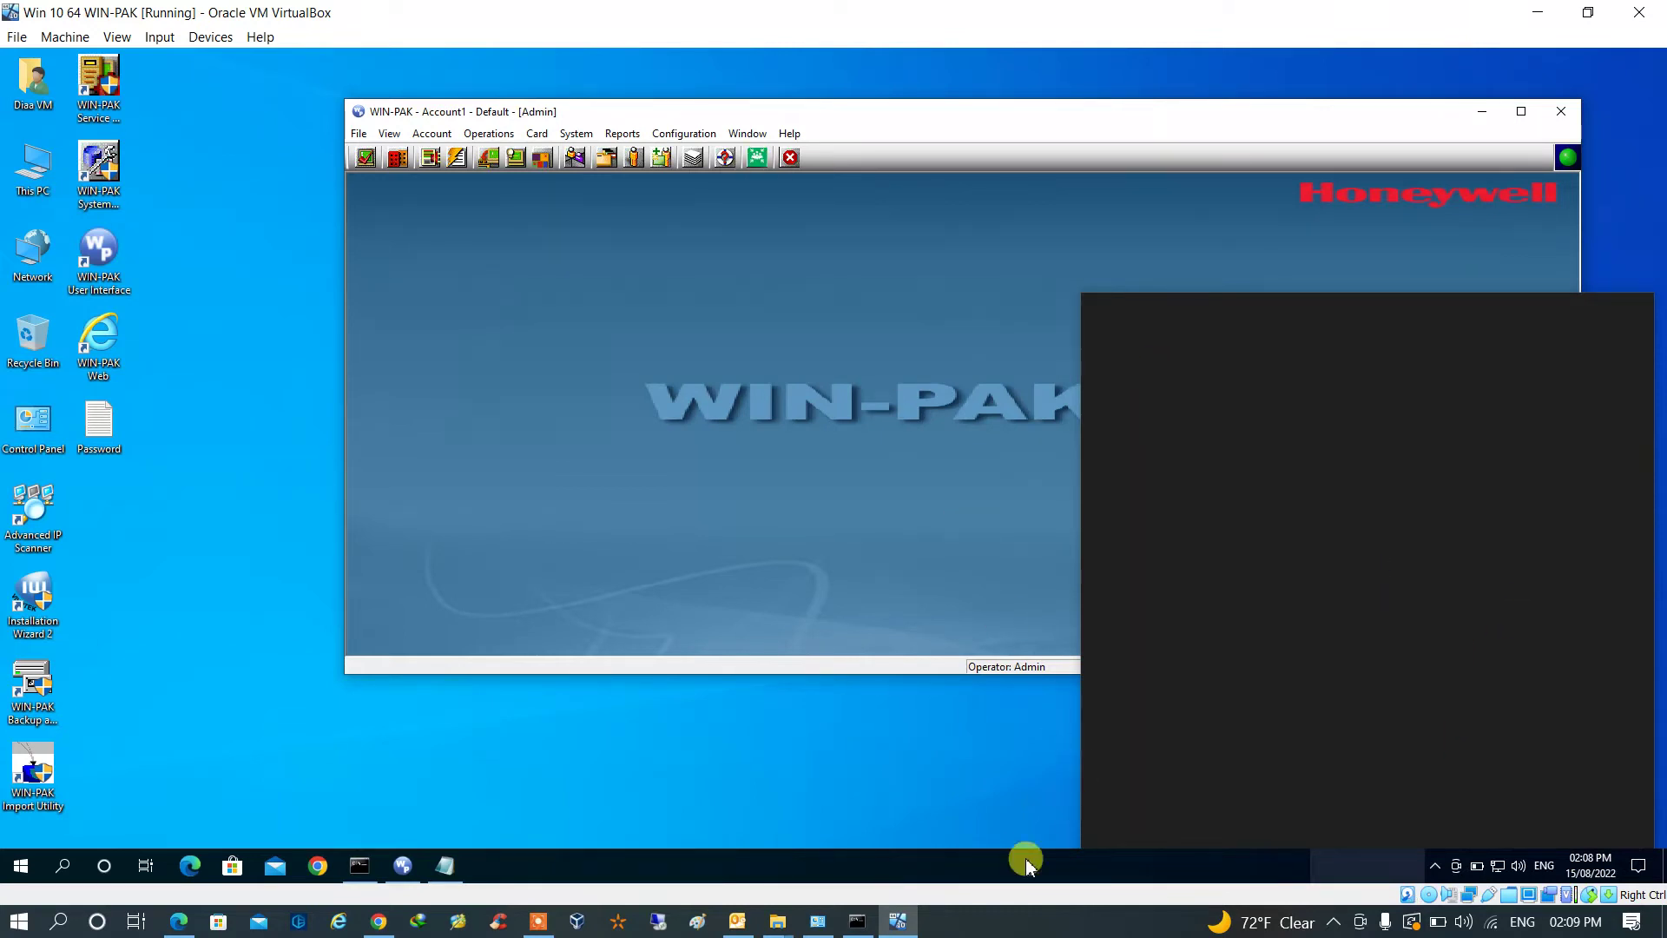
mouse_move(859, 931)
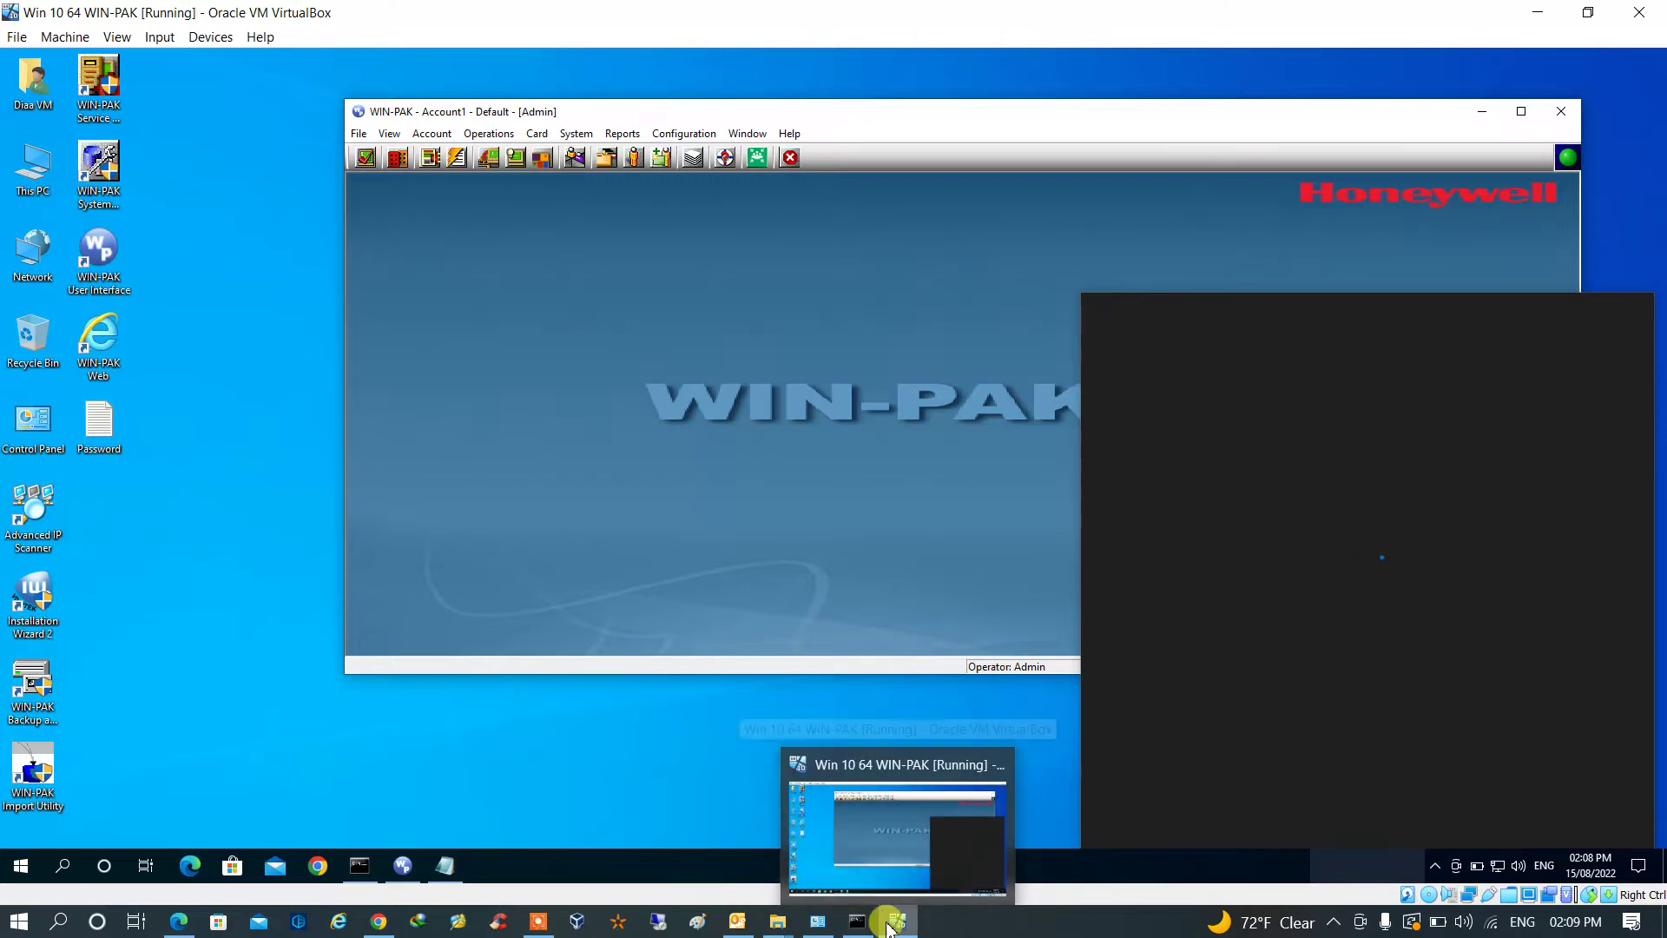
left_click(817, 921)
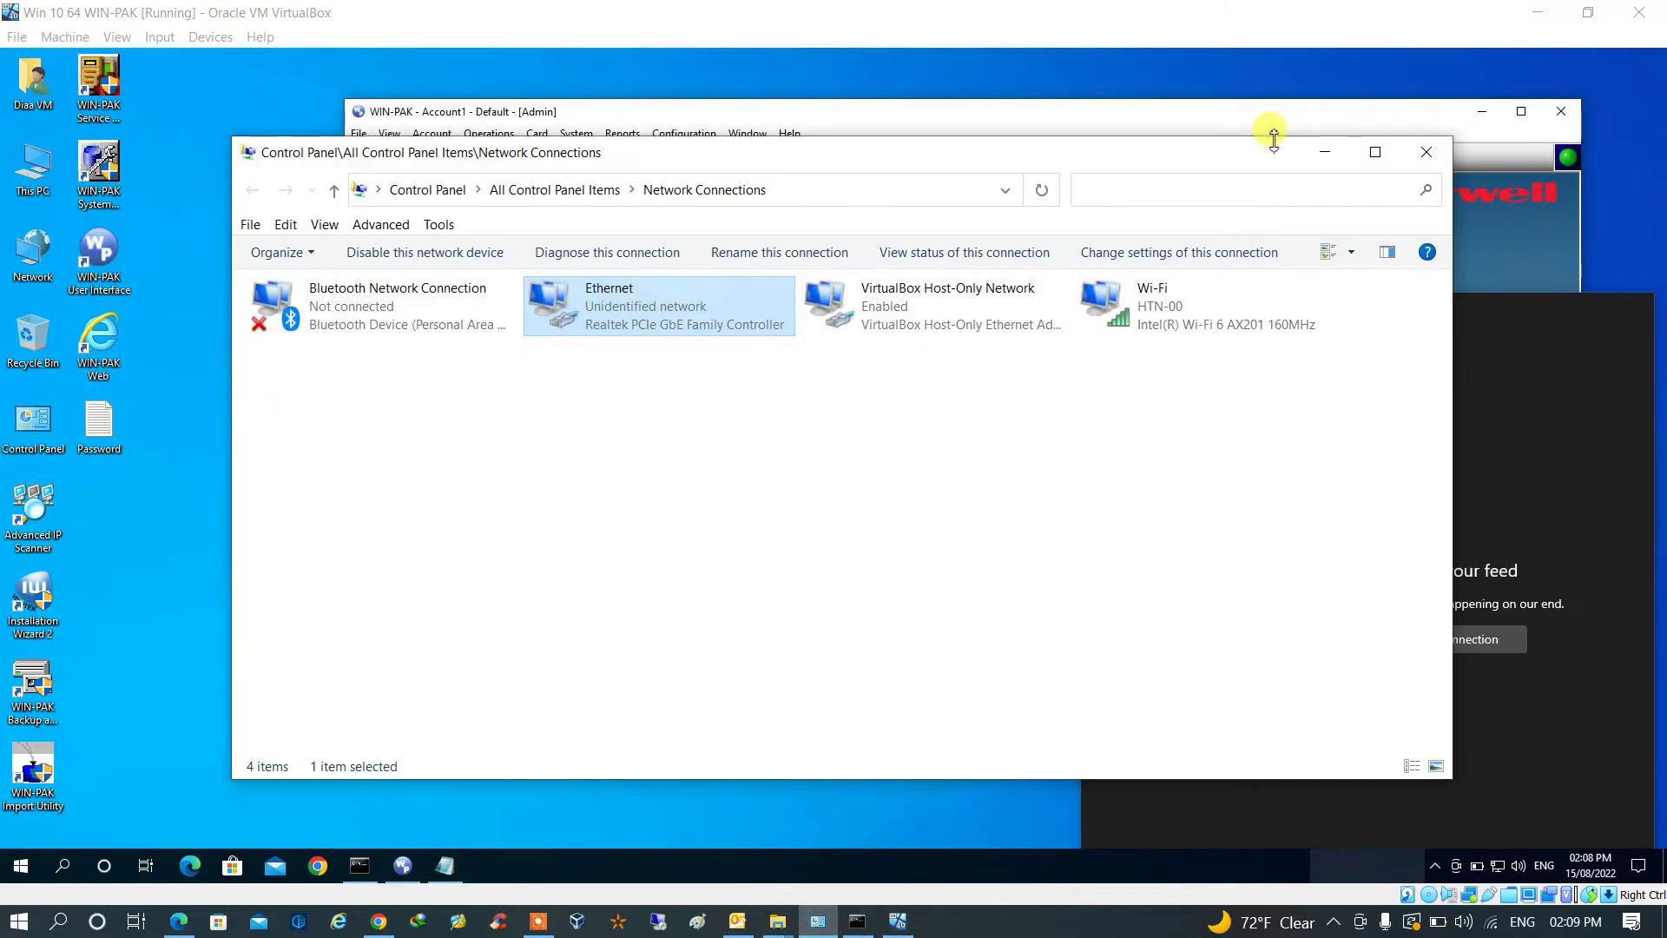
left_click(1323, 152)
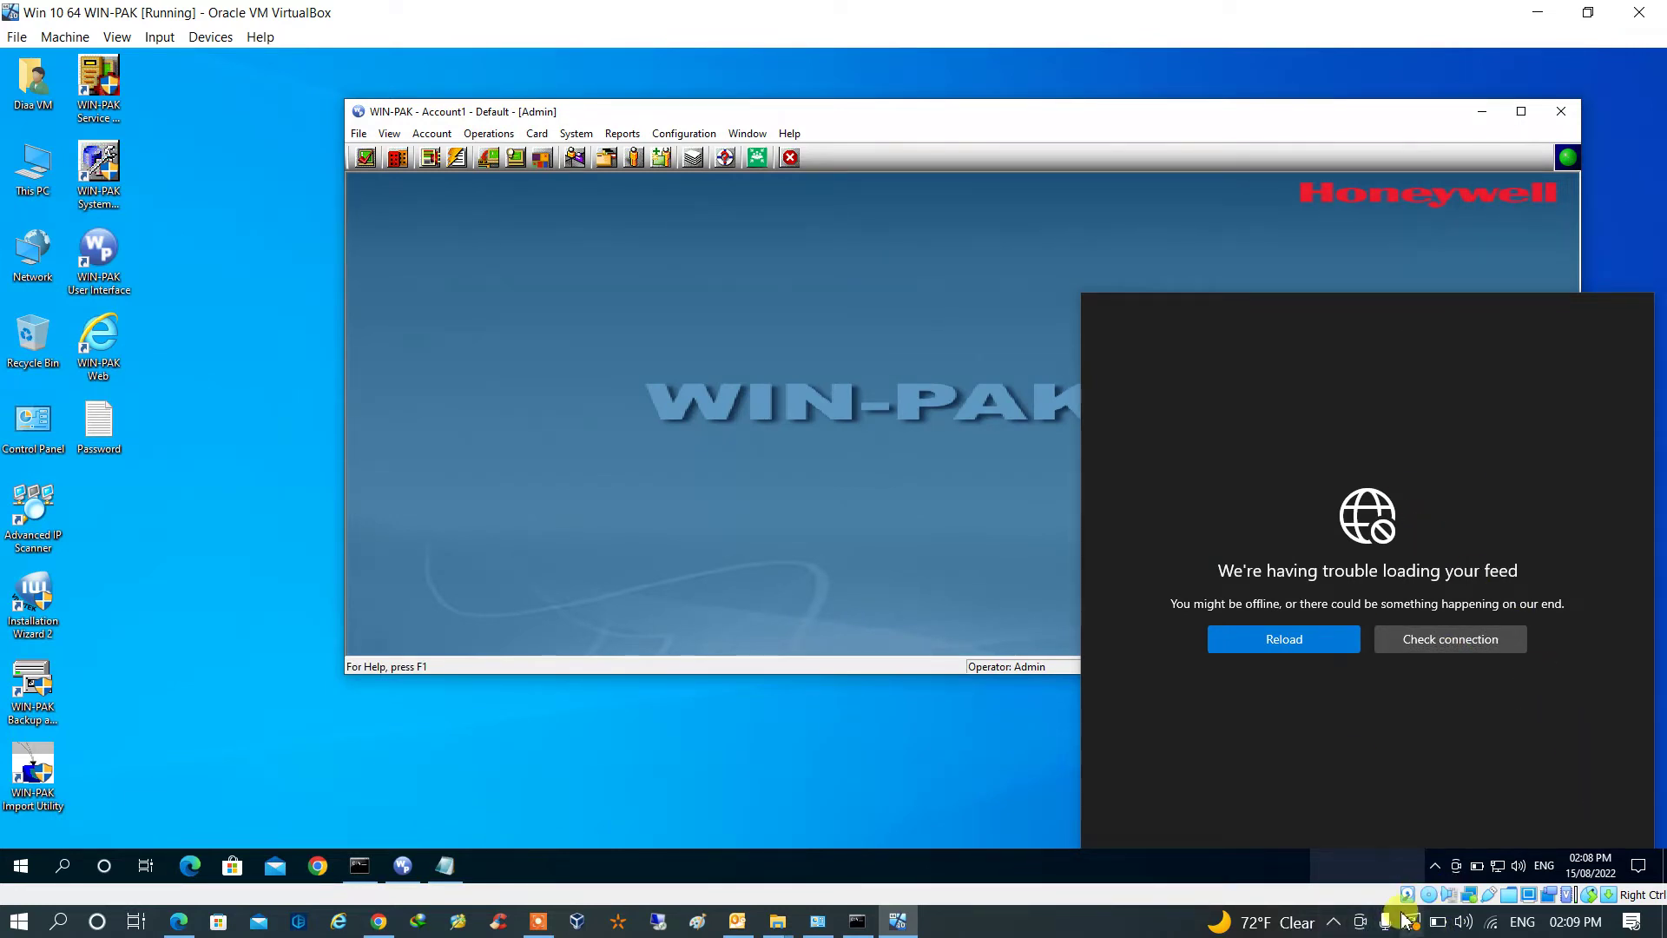
left_click(1333, 921)
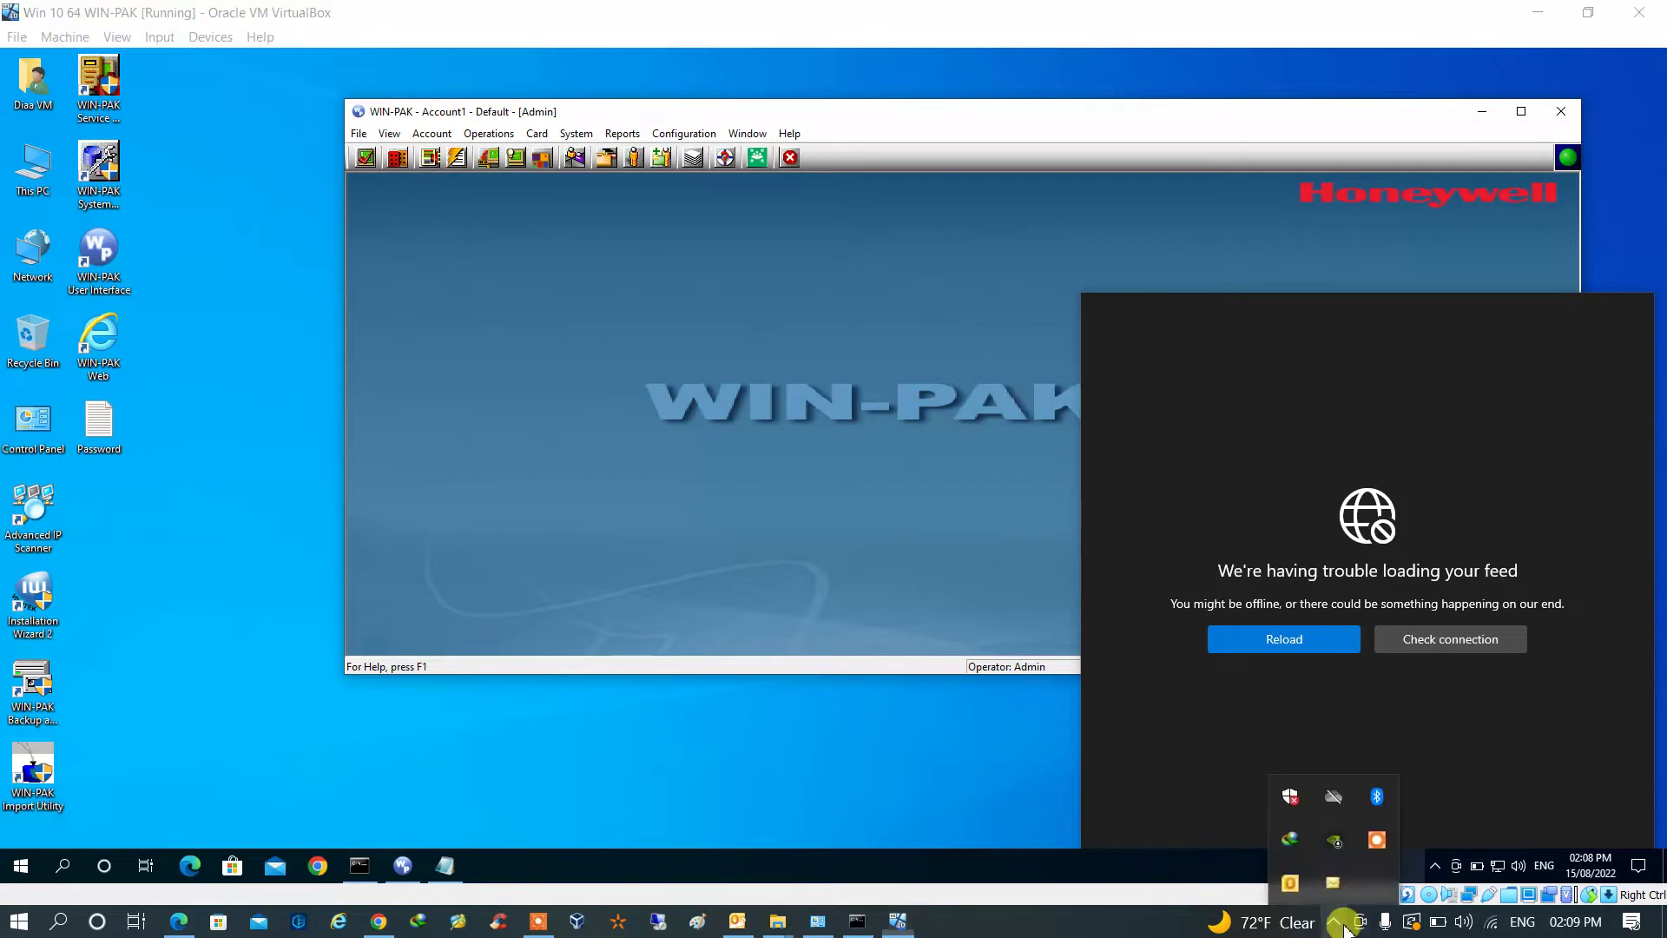
left_click(1380, 842)
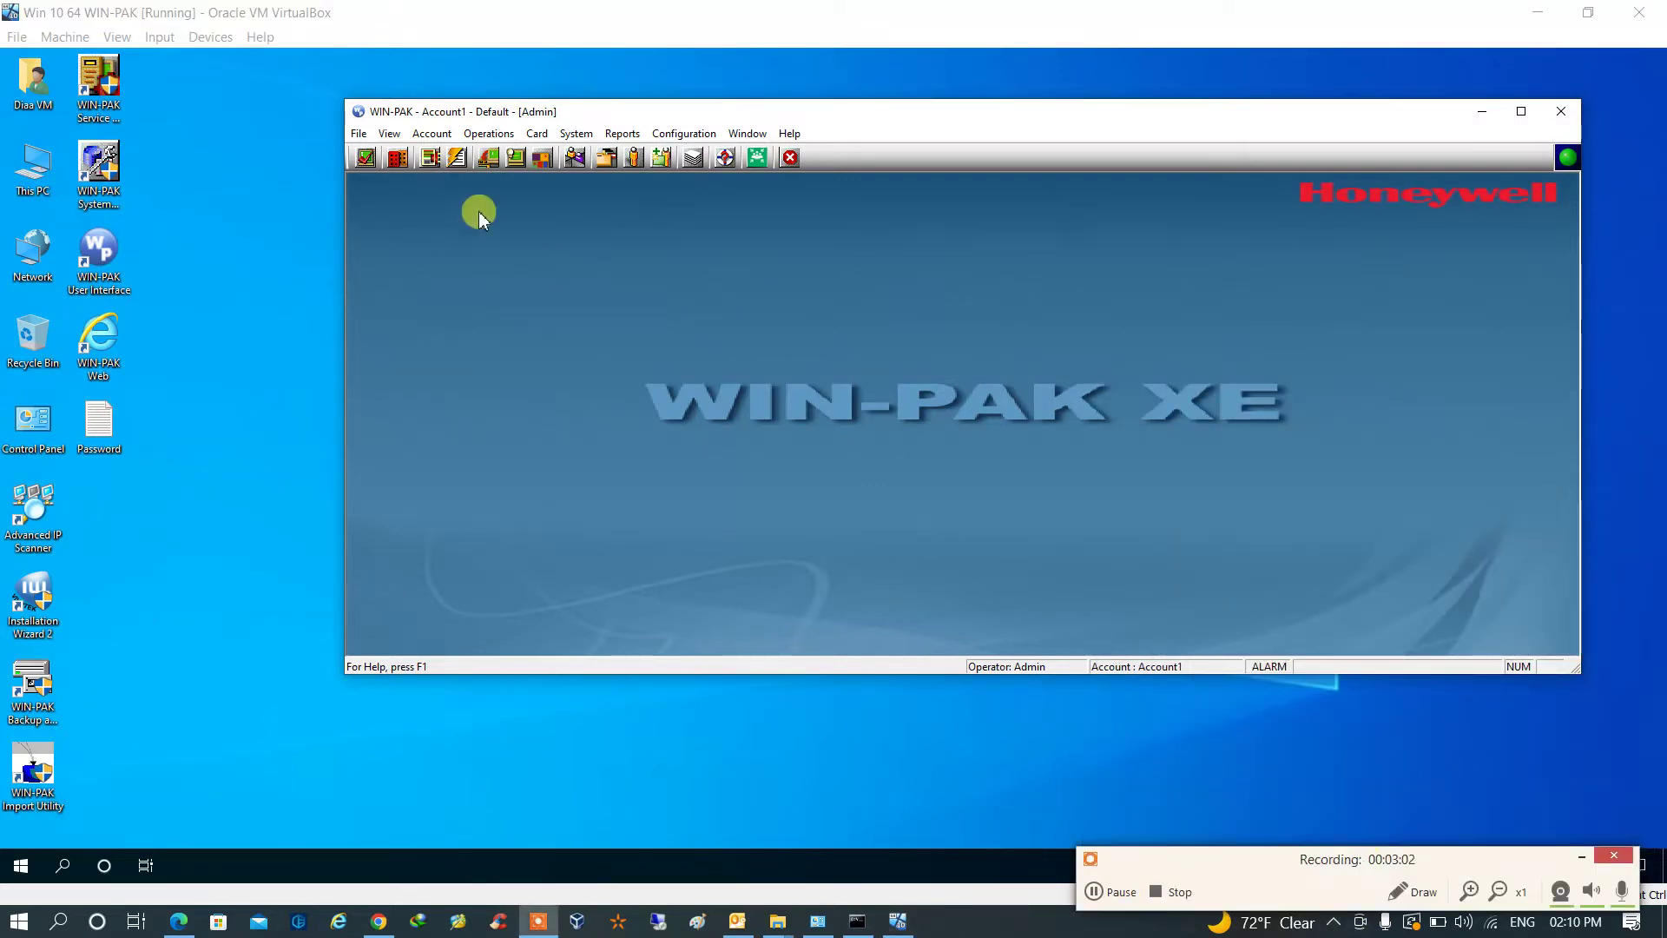
Step: Maximize the WIN-PAK window, open the Device configuration tree and move it aside
left_click(1521, 111)
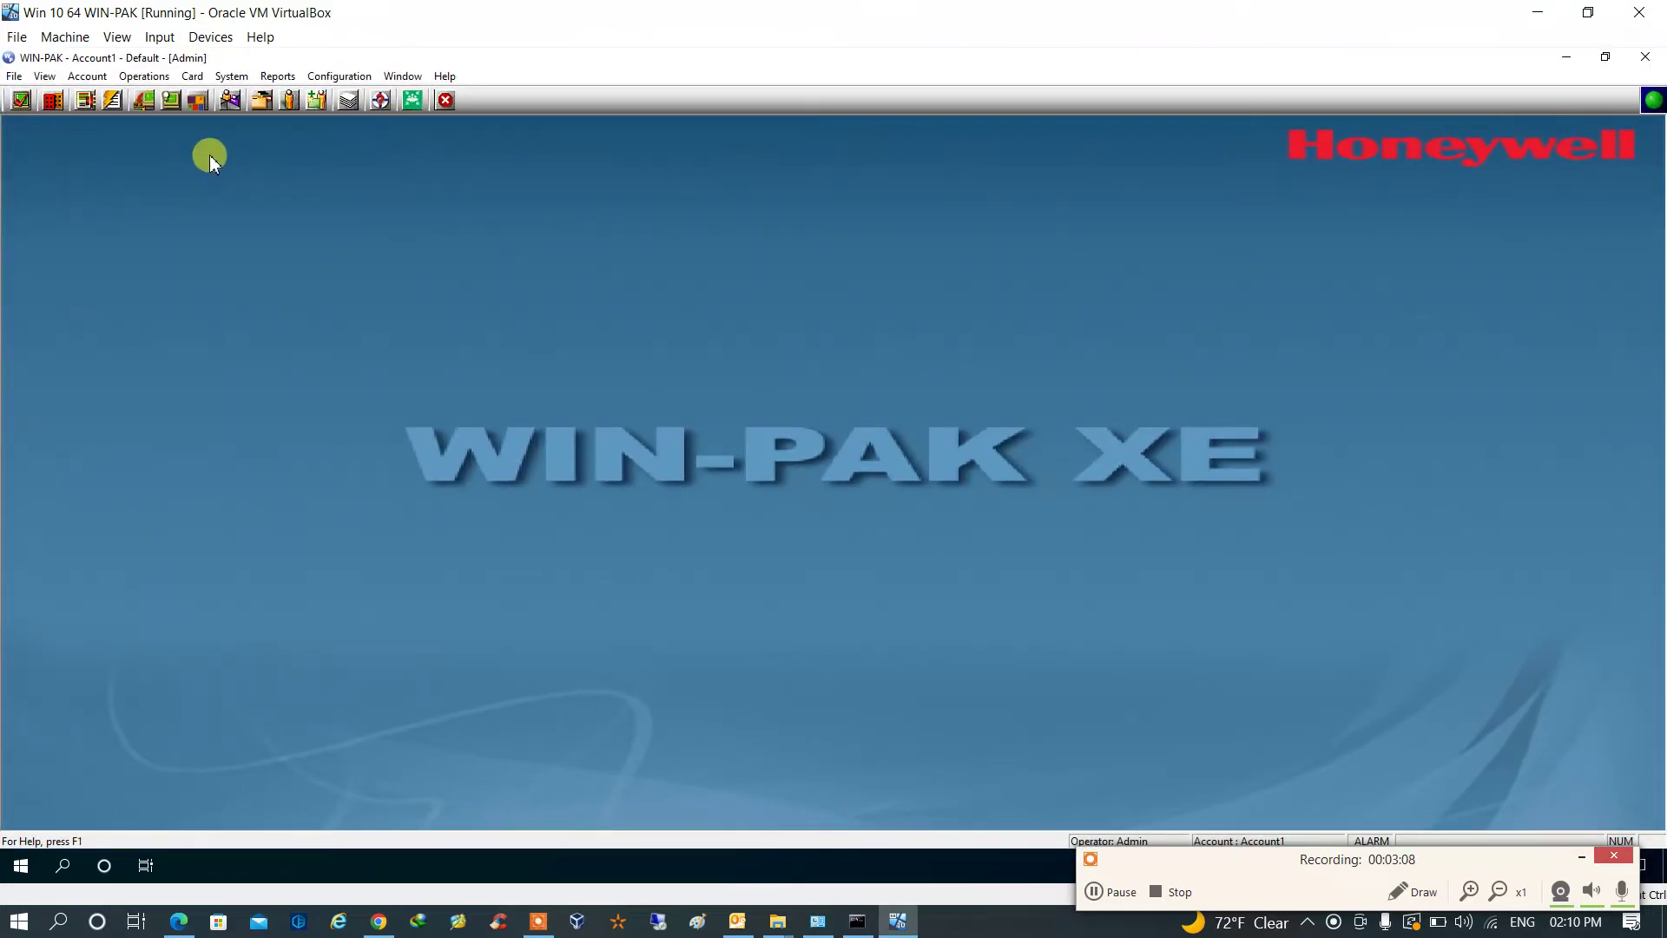
left_click(341, 76)
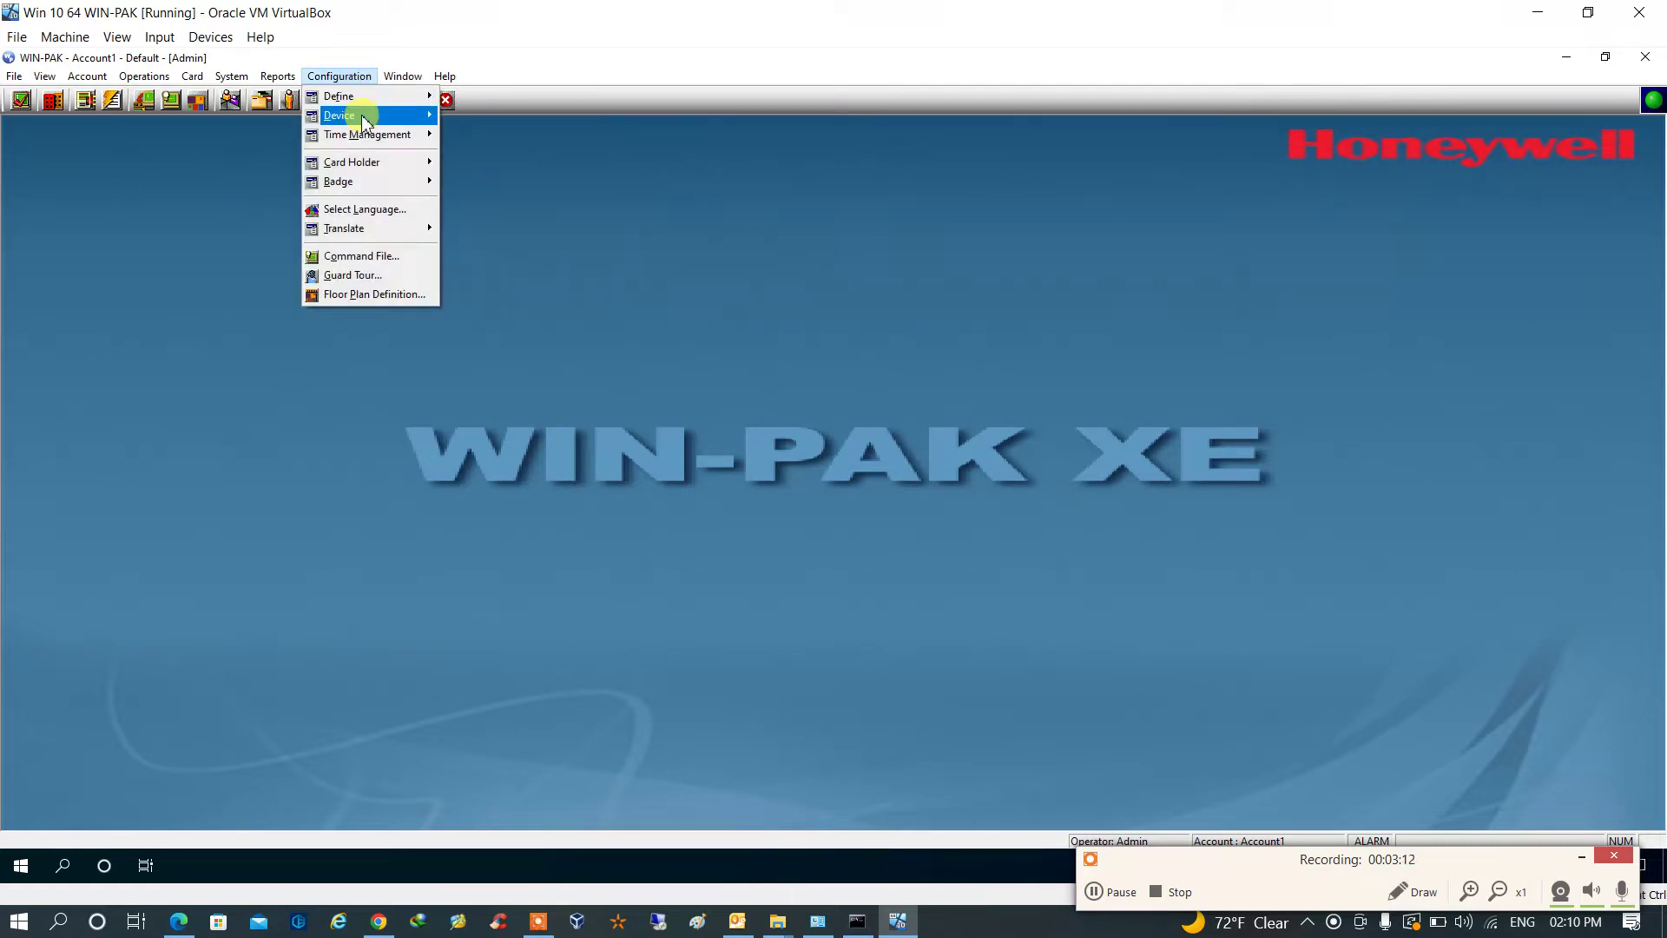
mouse_move(373, 115)
left_click(490, 116)
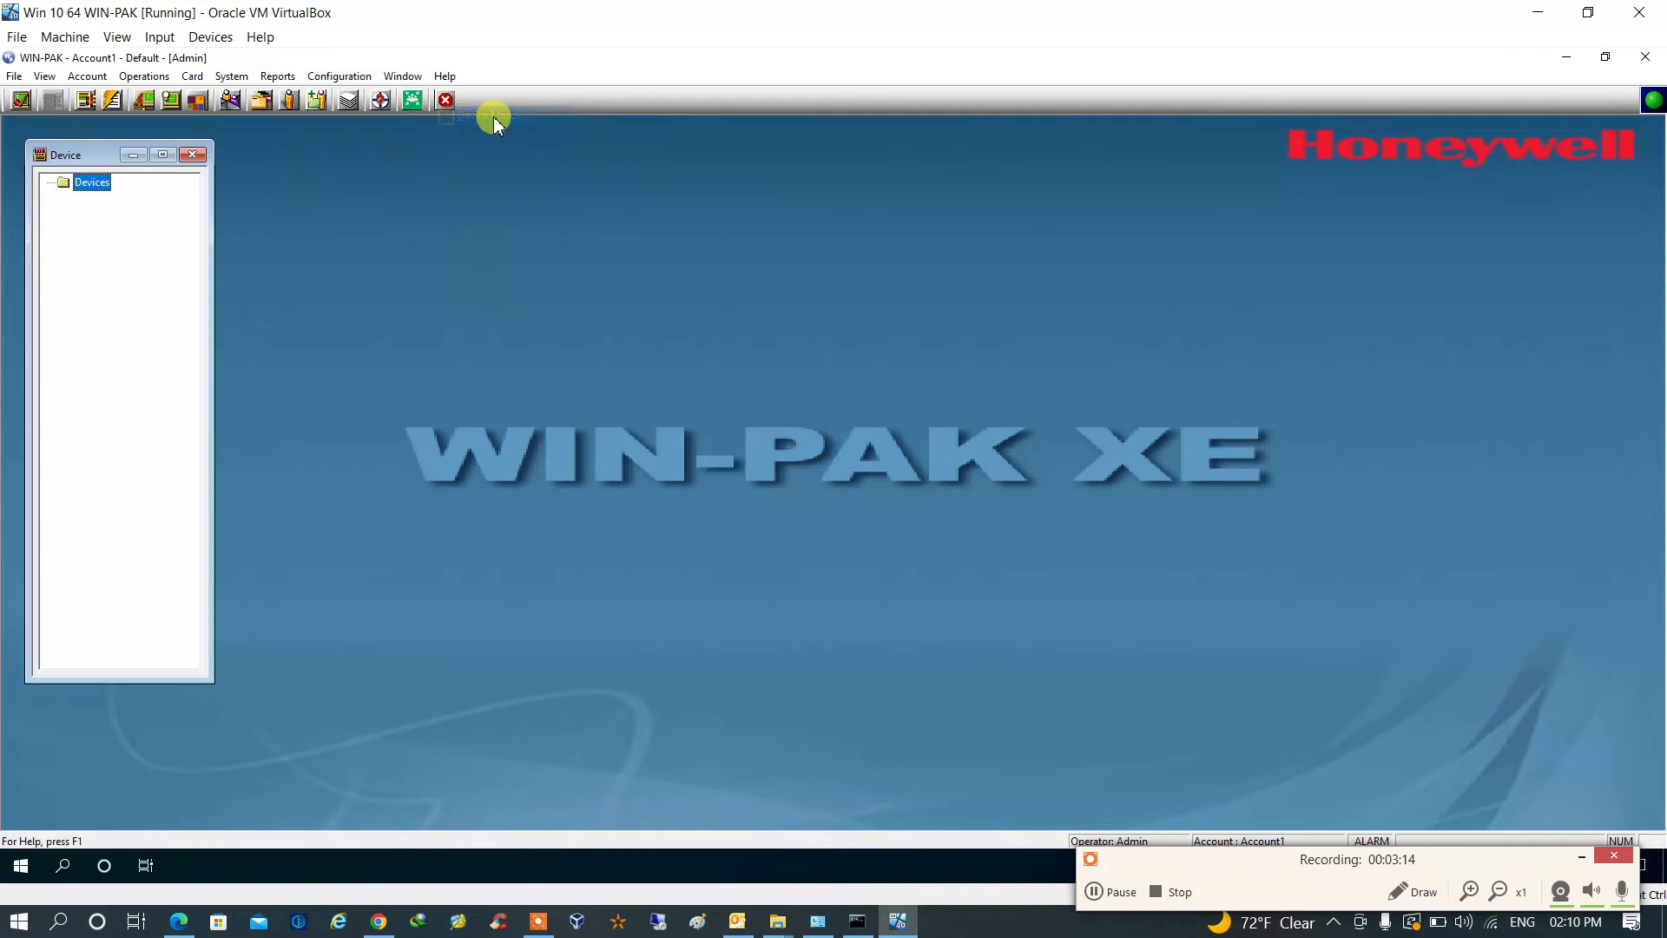
left_click_drag(99, 163, 1475, 190)
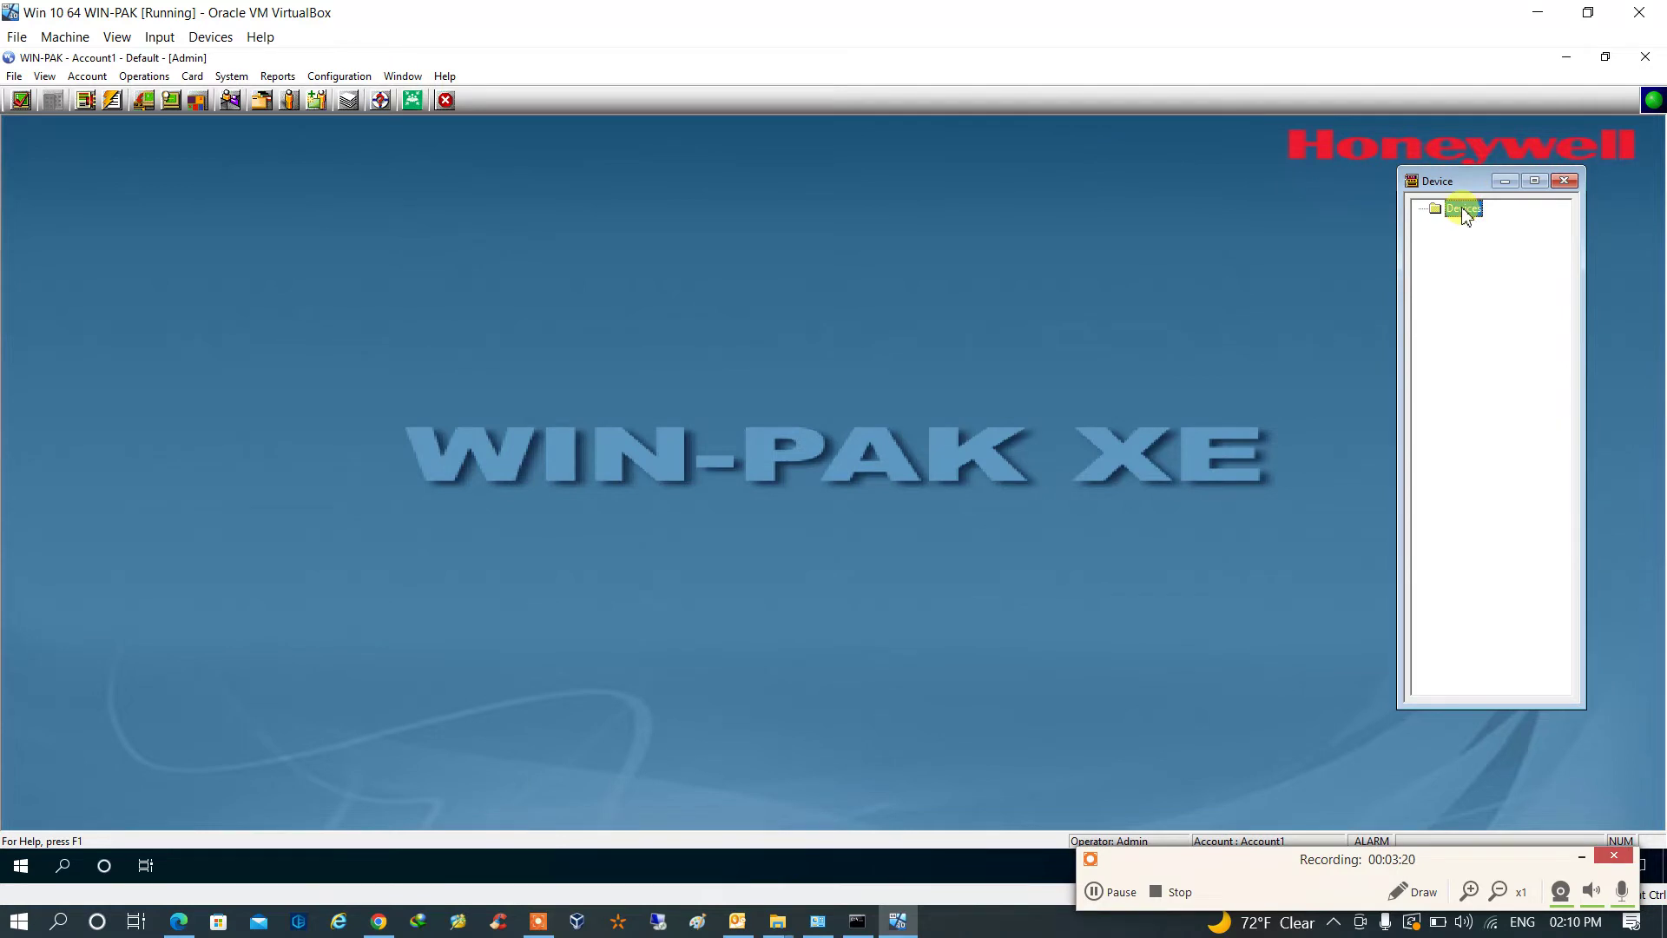
Step: Add a direct NetAXS gateway panel named HTN with the description "test pannel" to the devices
right_click(1464, 215)
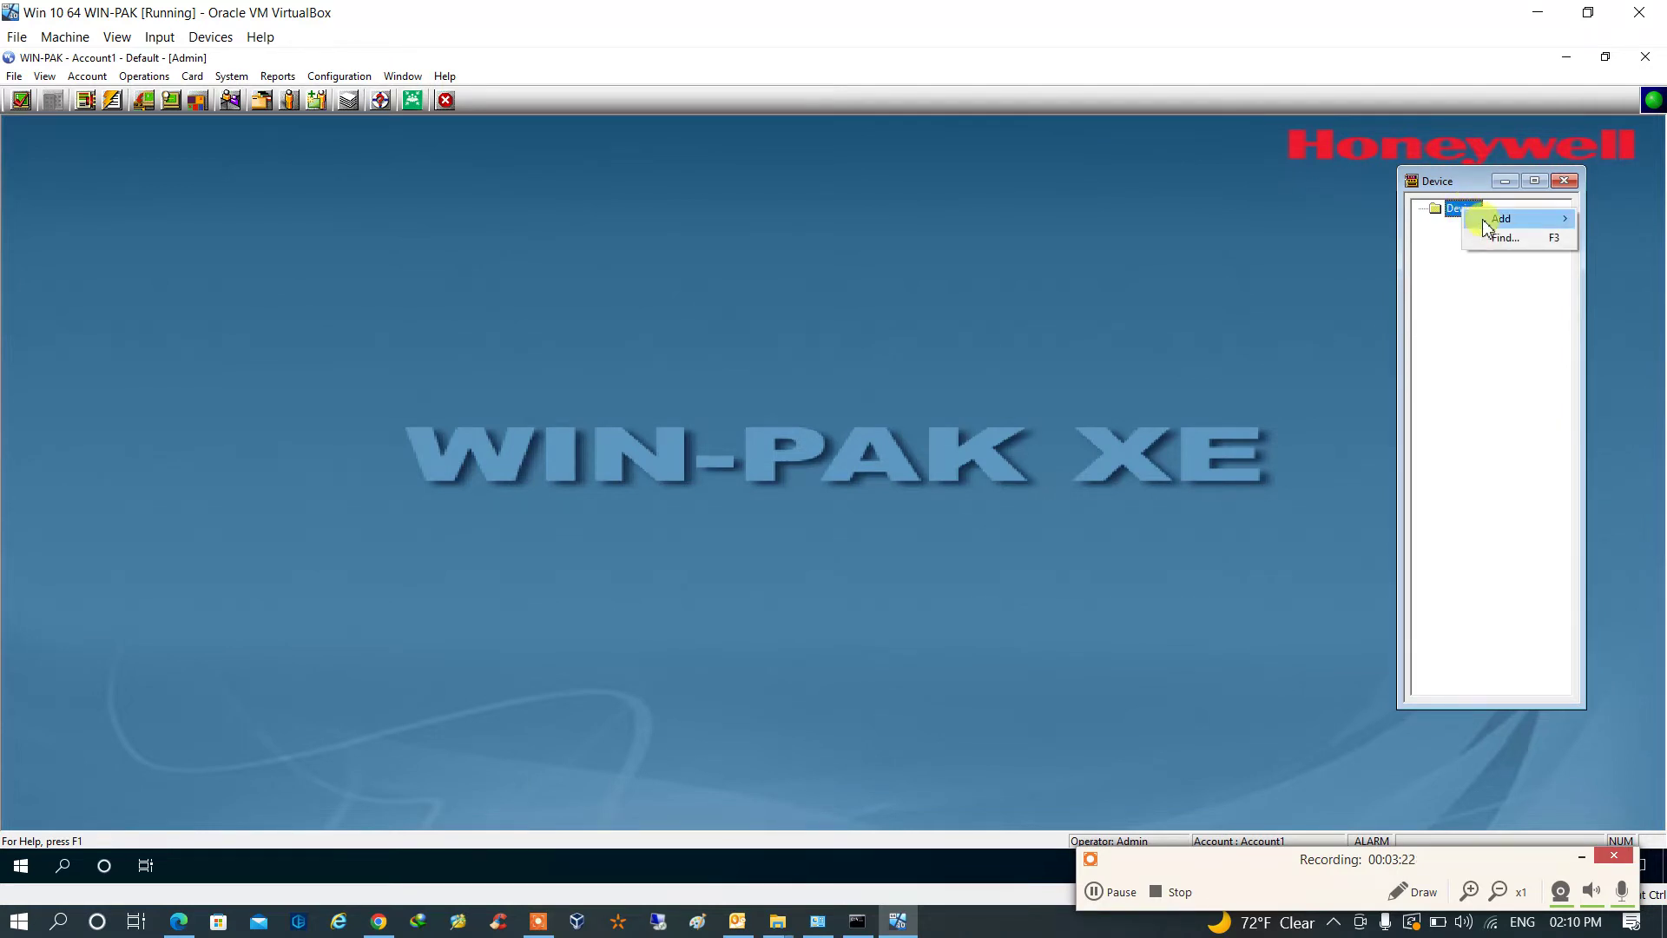
mouse_move(1486, 227)
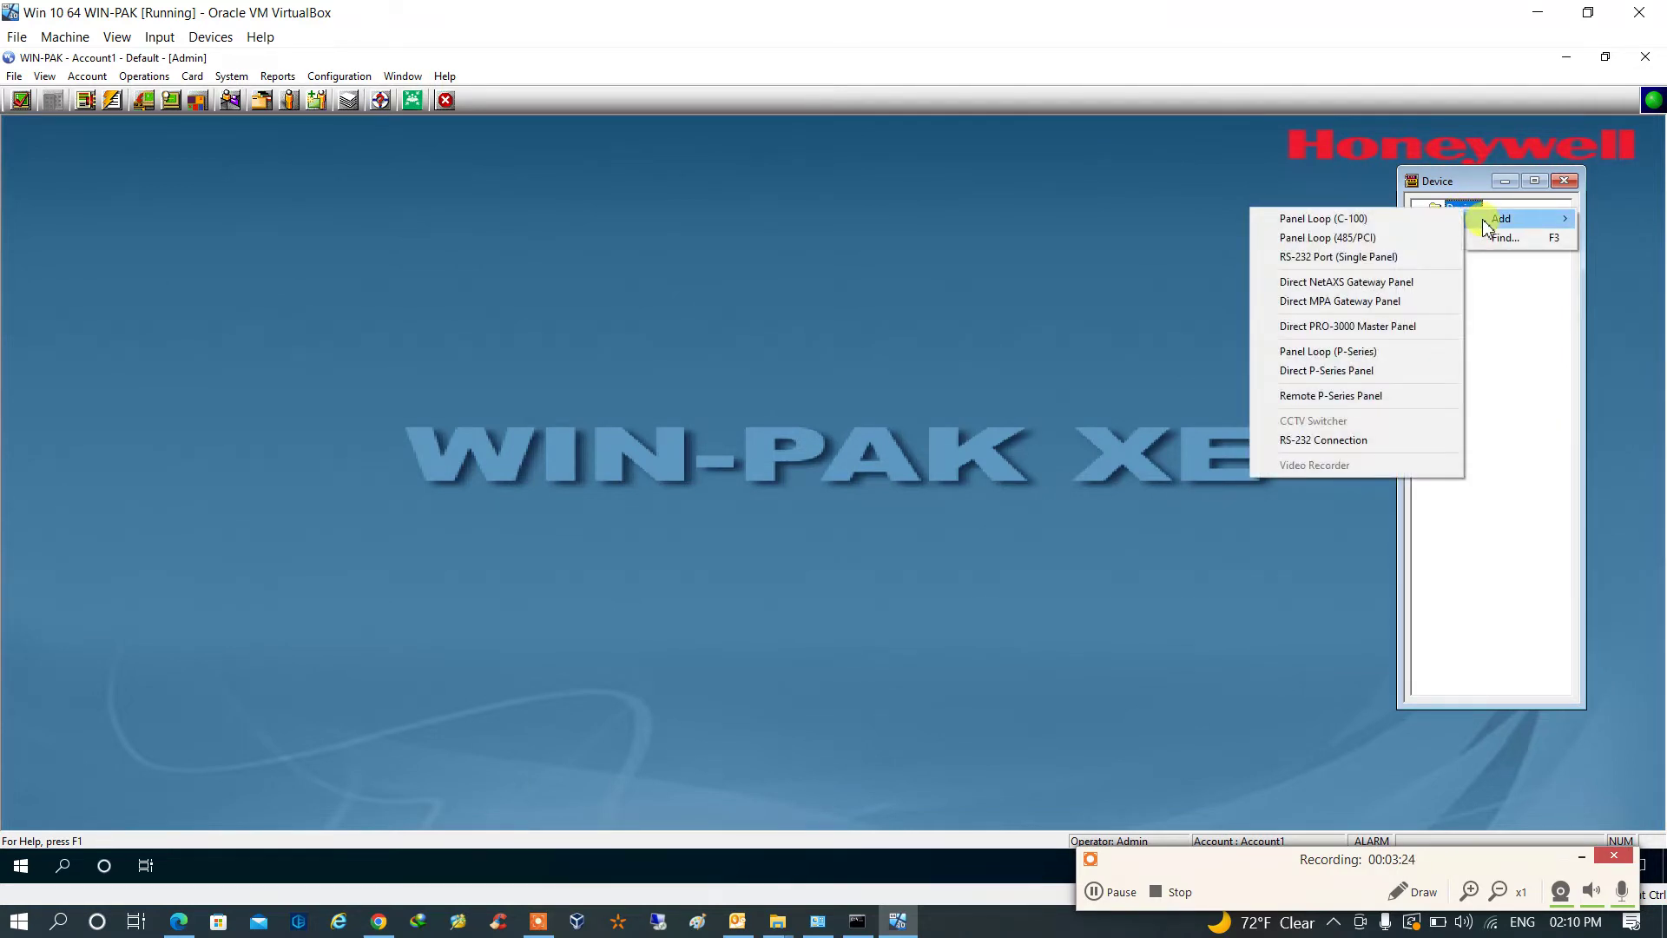
left_click(1372, 286)
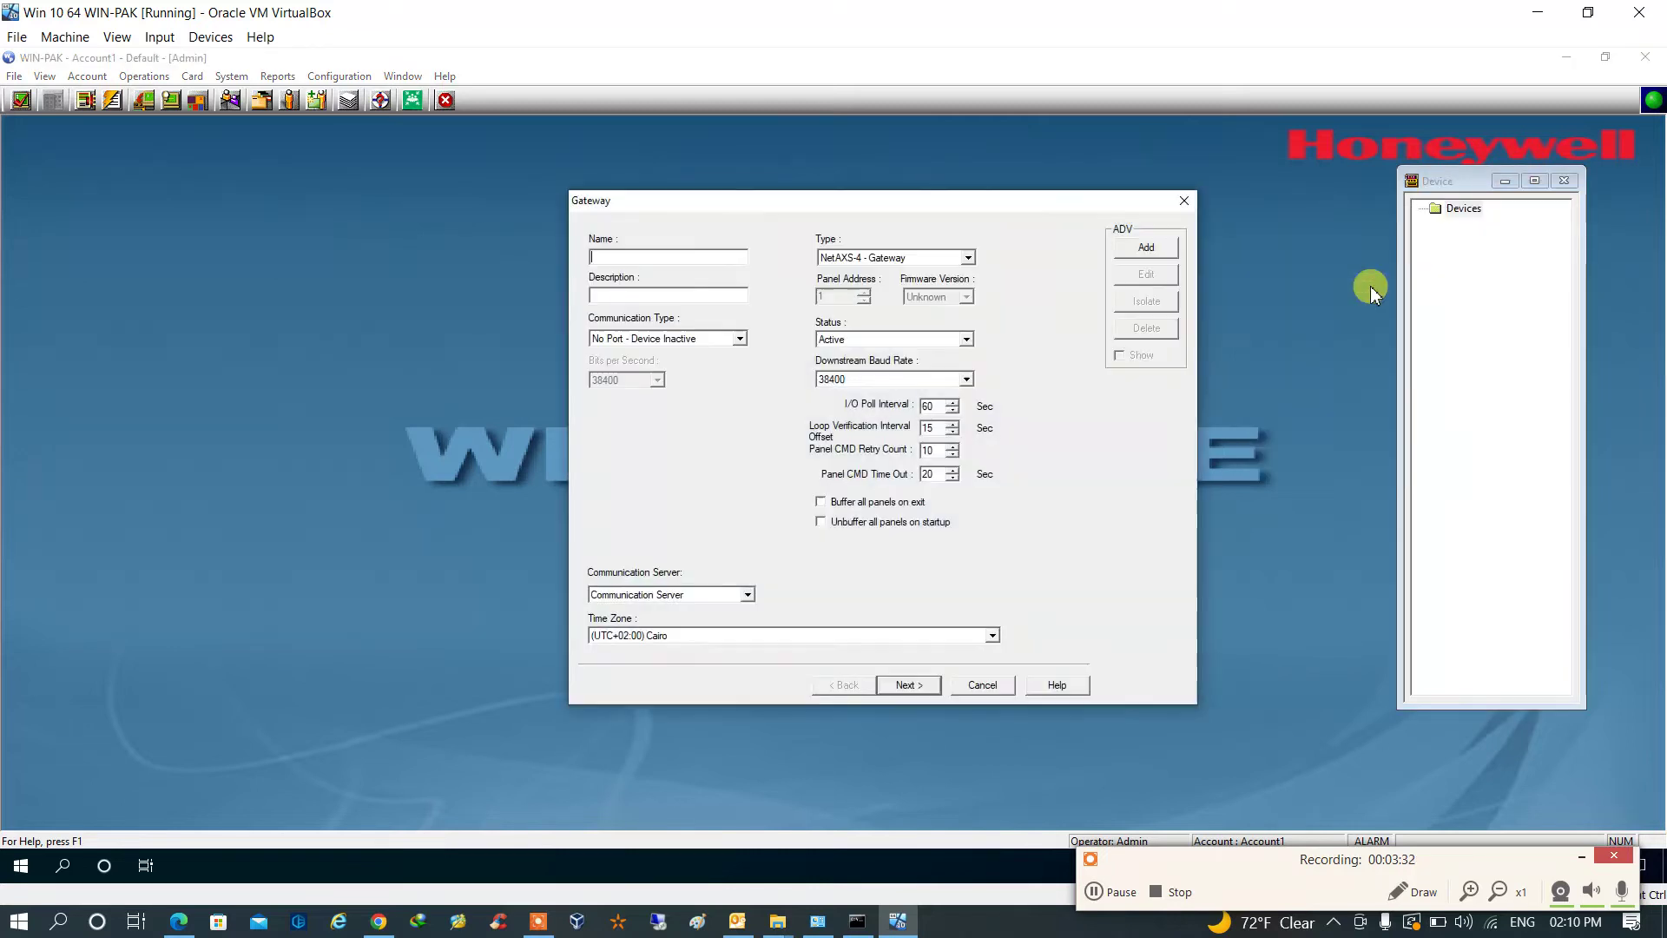
left_click(649, 258)
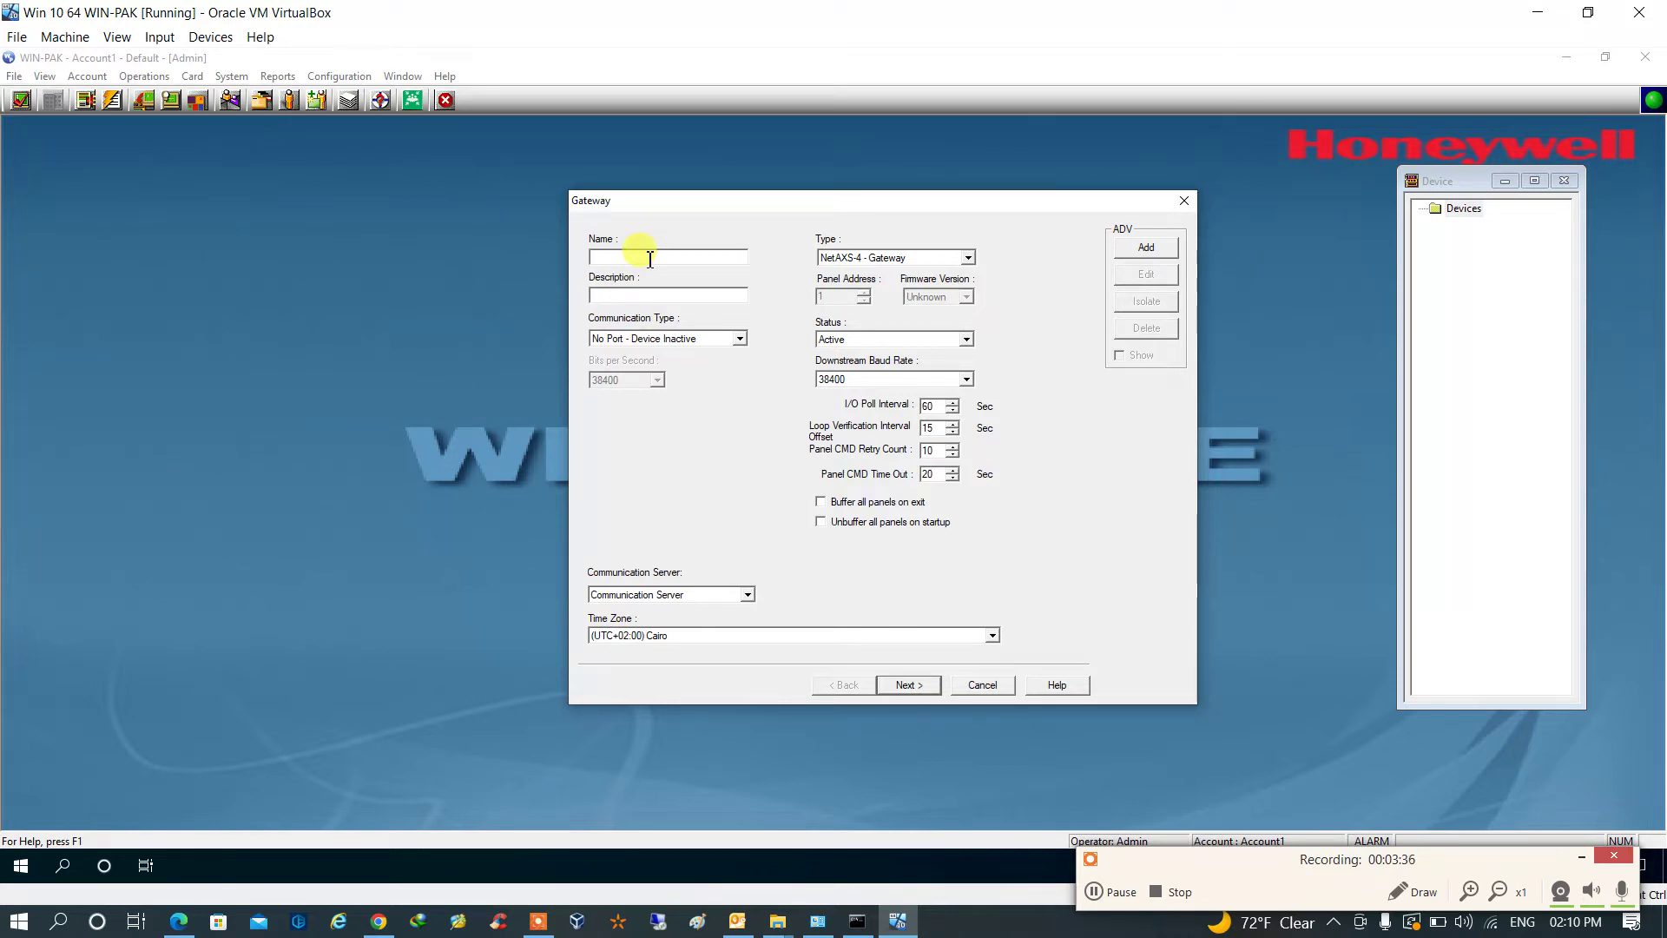
type("T")
key("BackSpace")
left_click(648, 298)
type("test pannel")
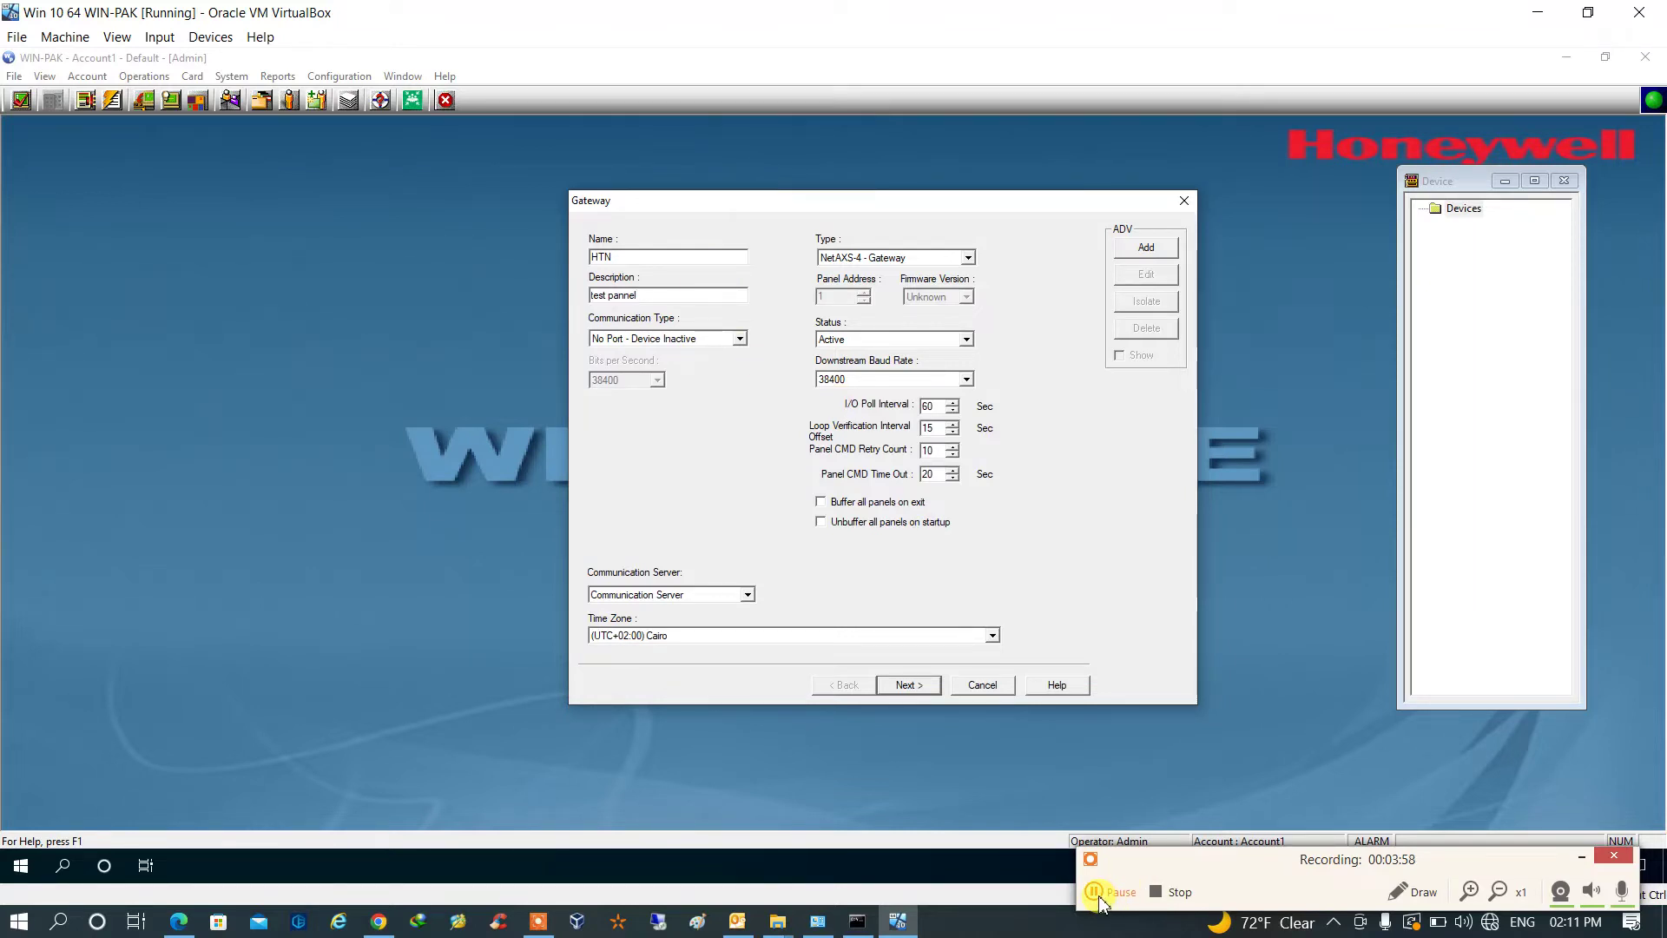
Step: Set the gateway type to NetAXS-123 - Gateway and its communication to TCP/IP Connection at 10.250.22.157
left_click(967, 259)
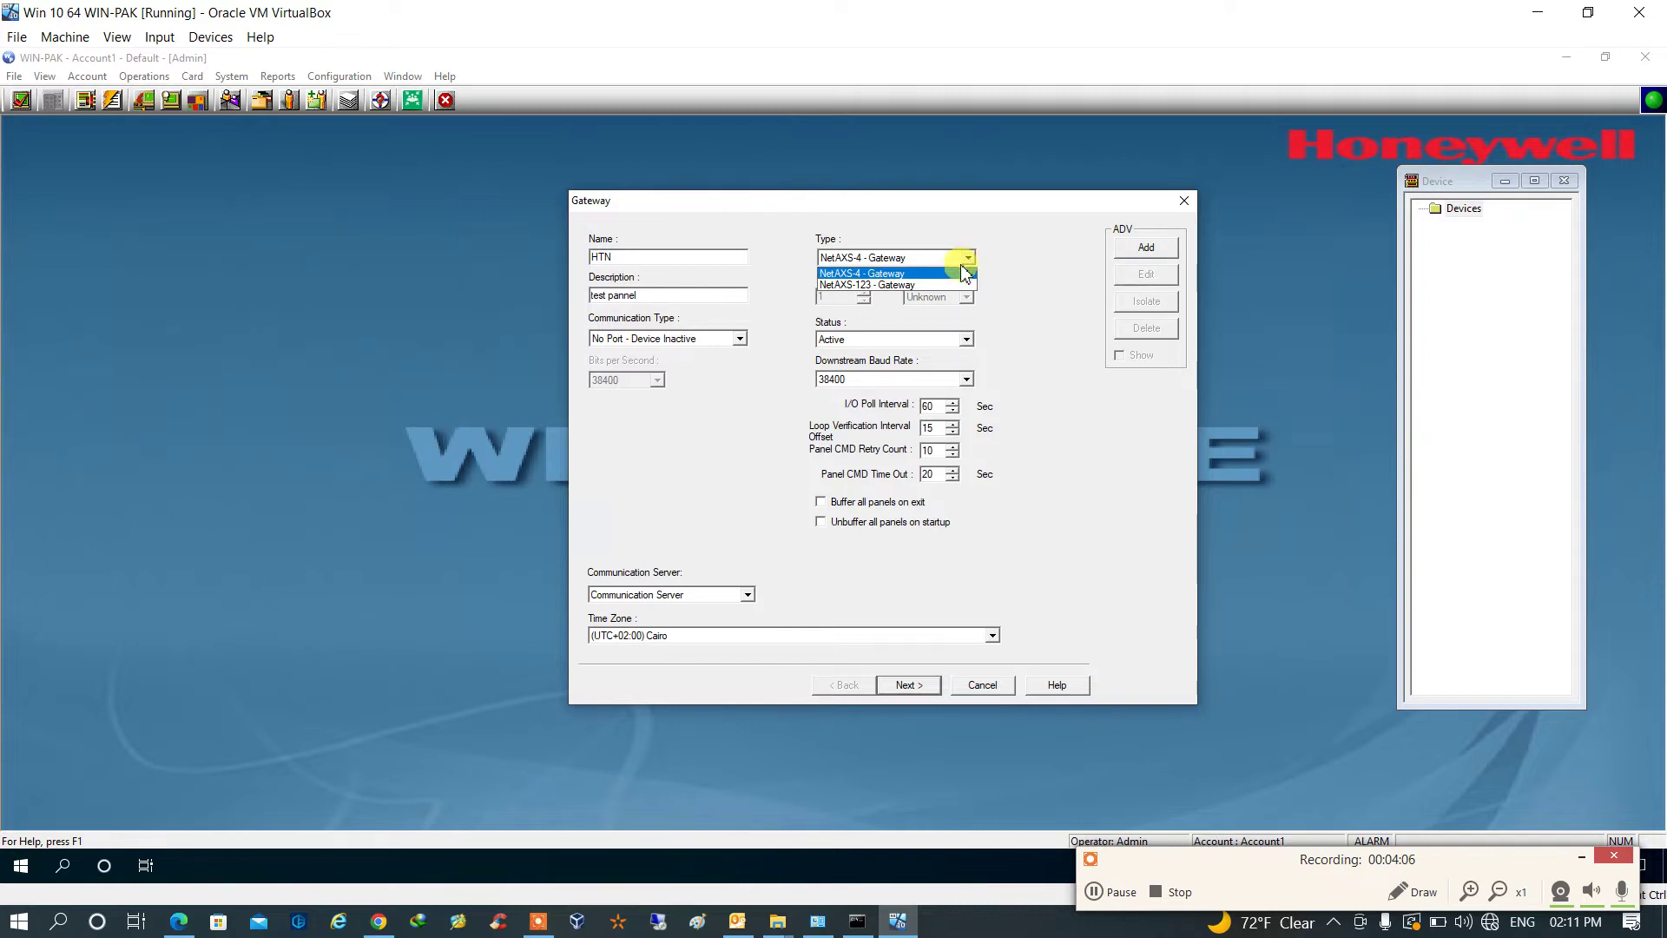
left_click(946, 287)
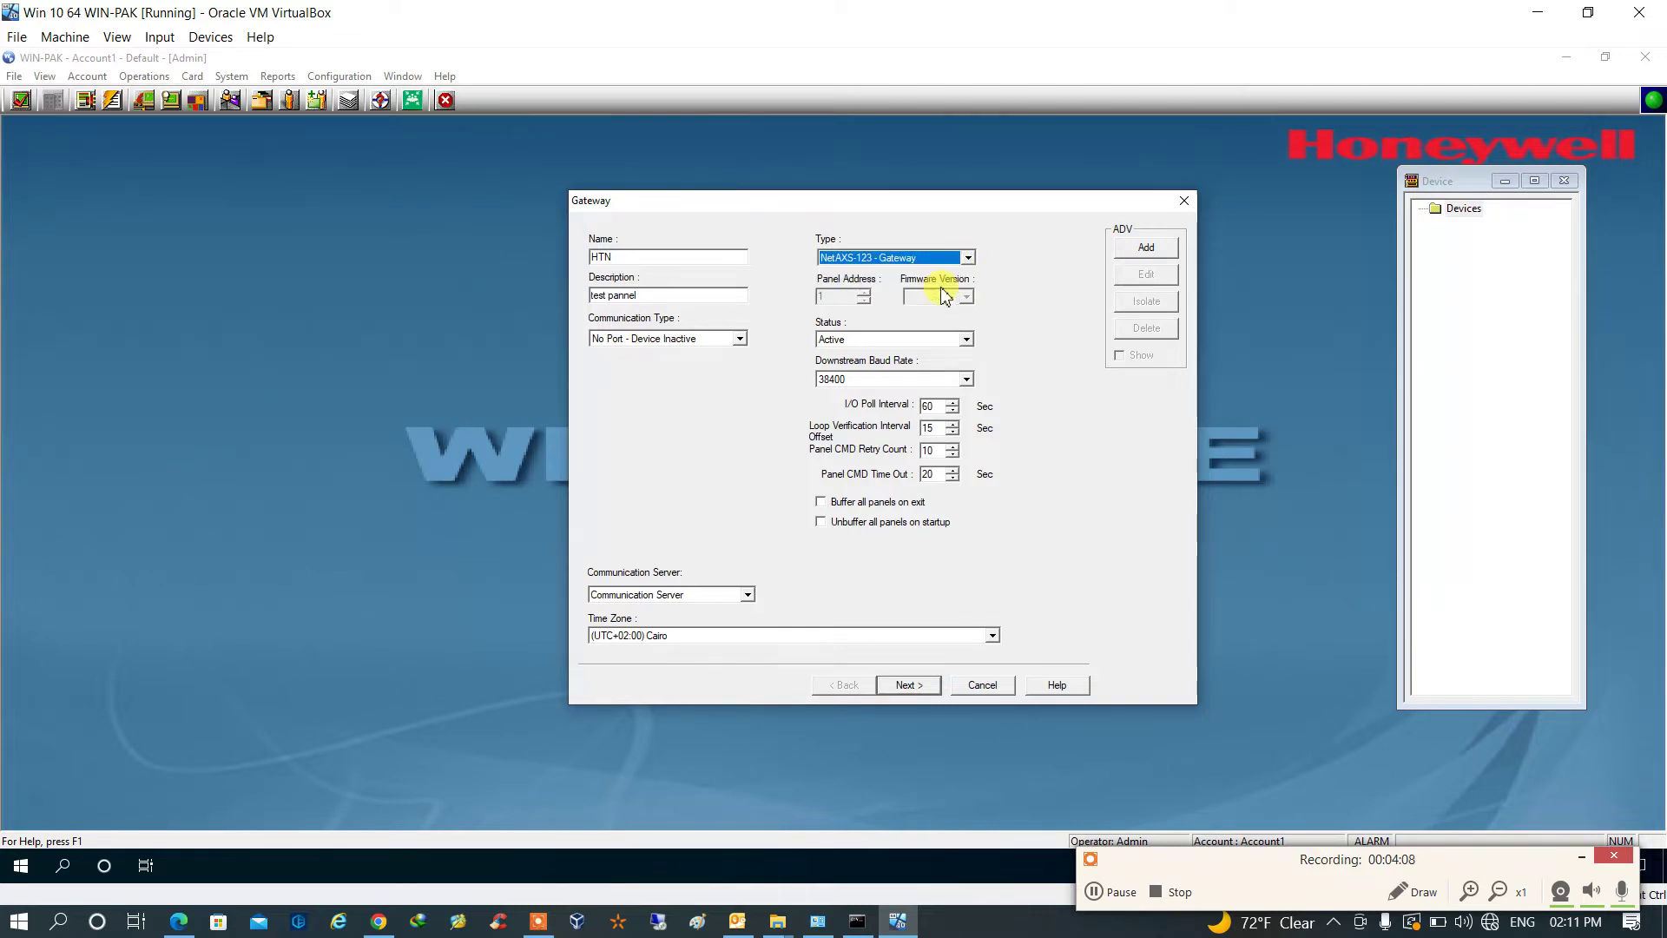
left_click(739, 339)
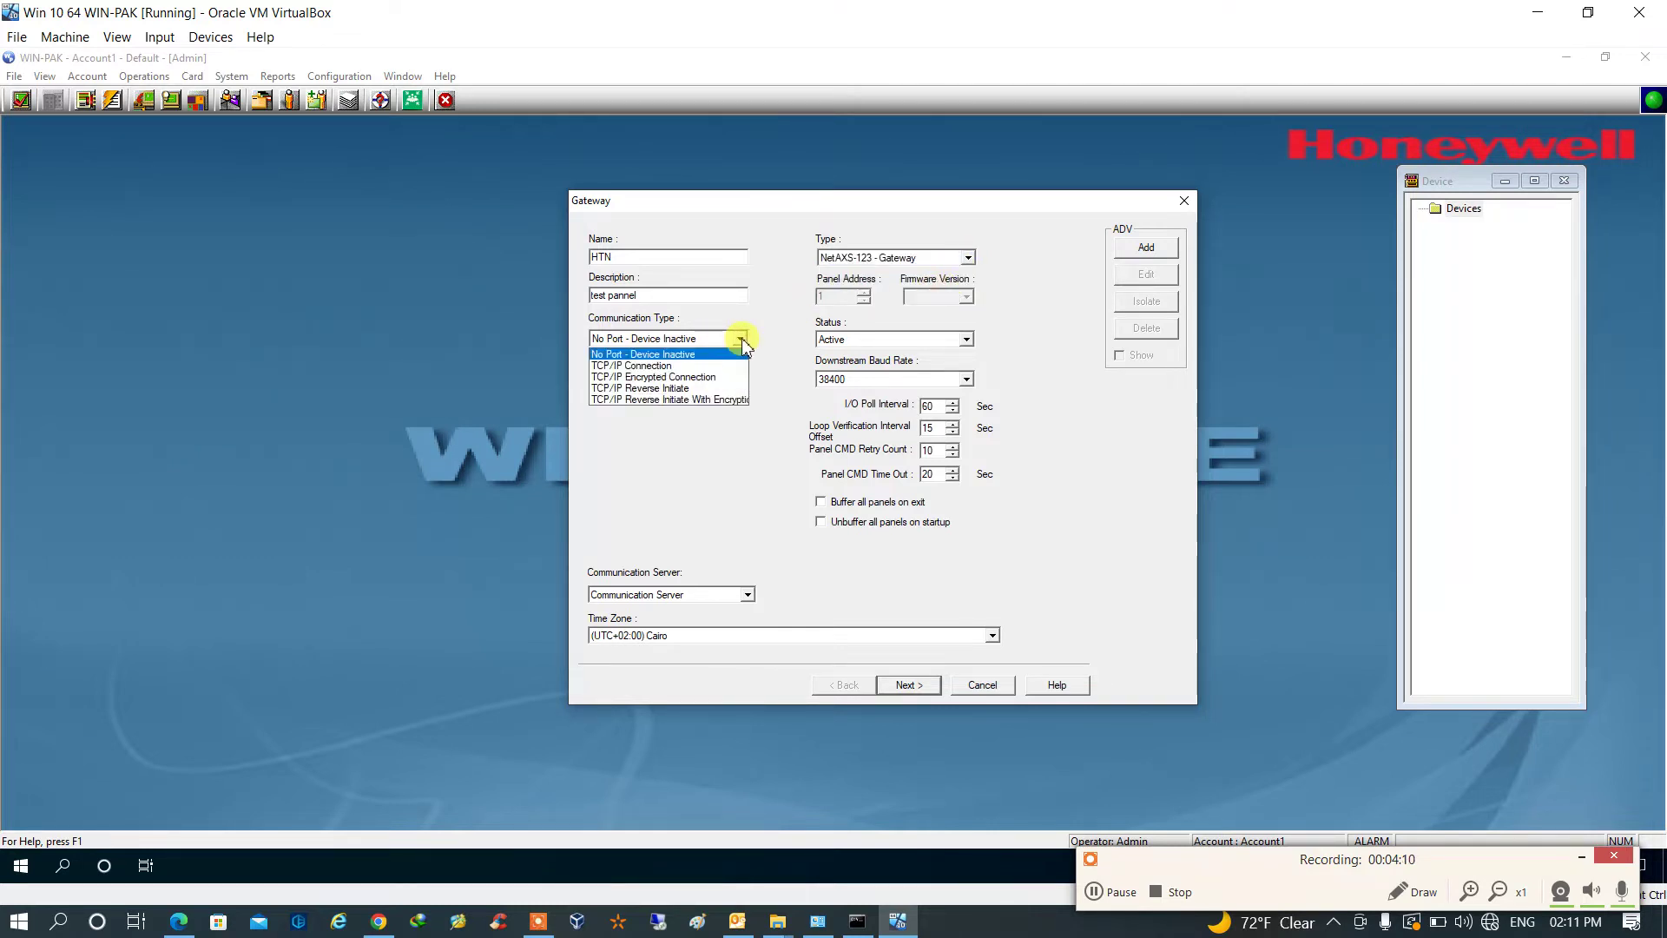
left_click(687, 370)
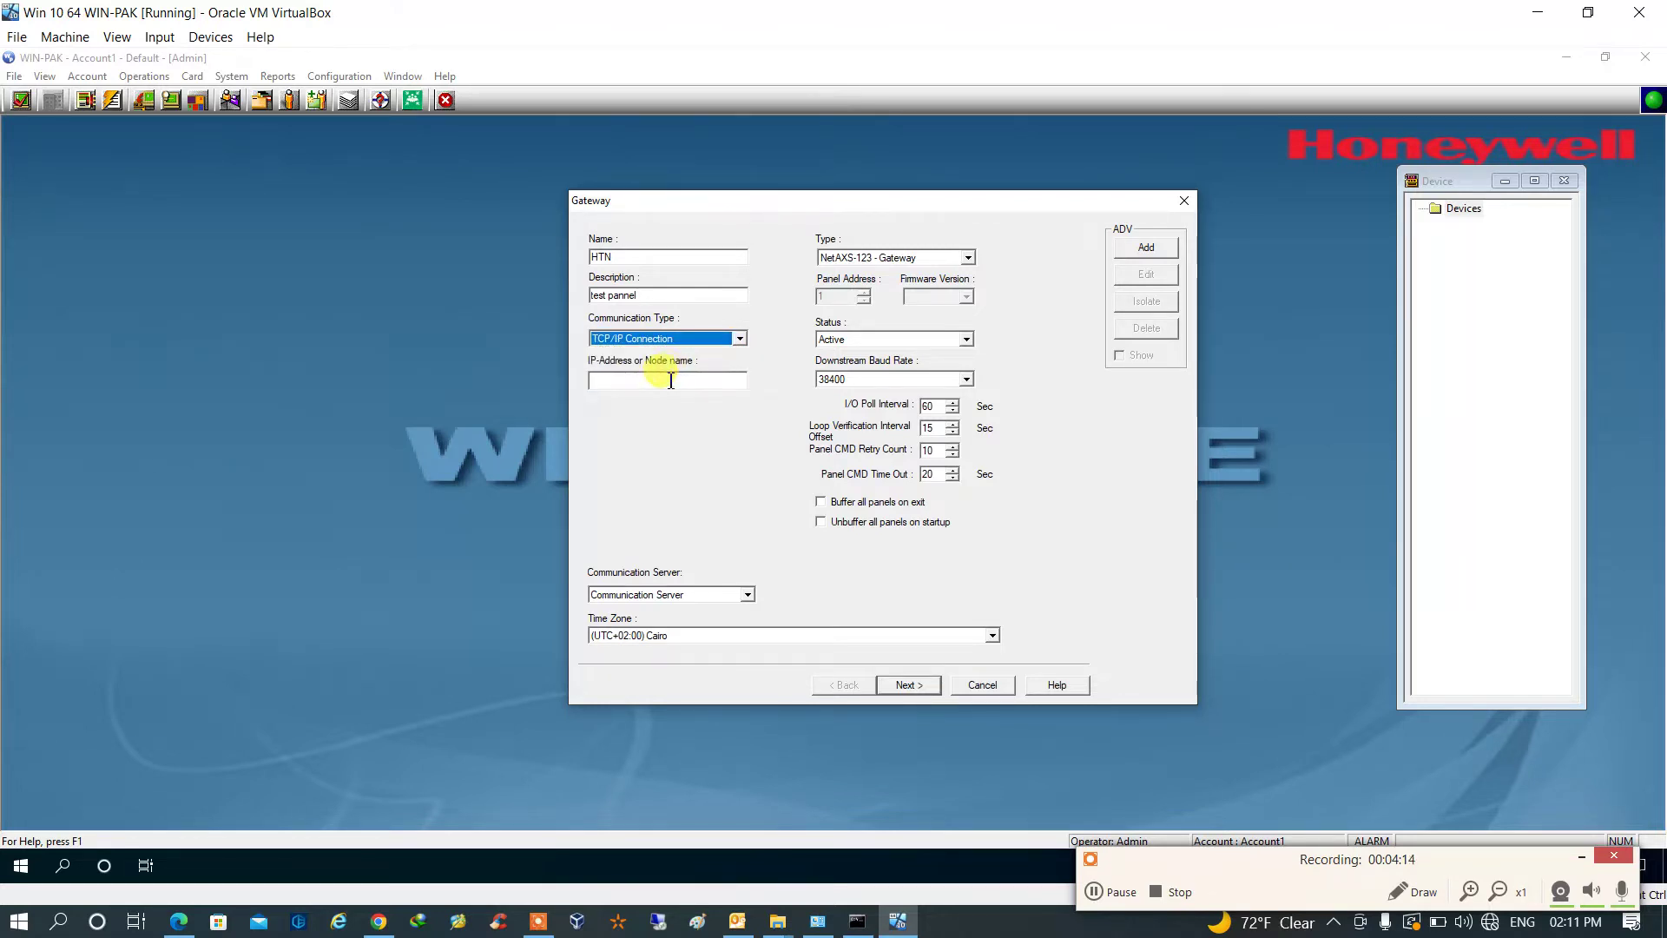
left_click(665, 382)
type("10.250.22.157")
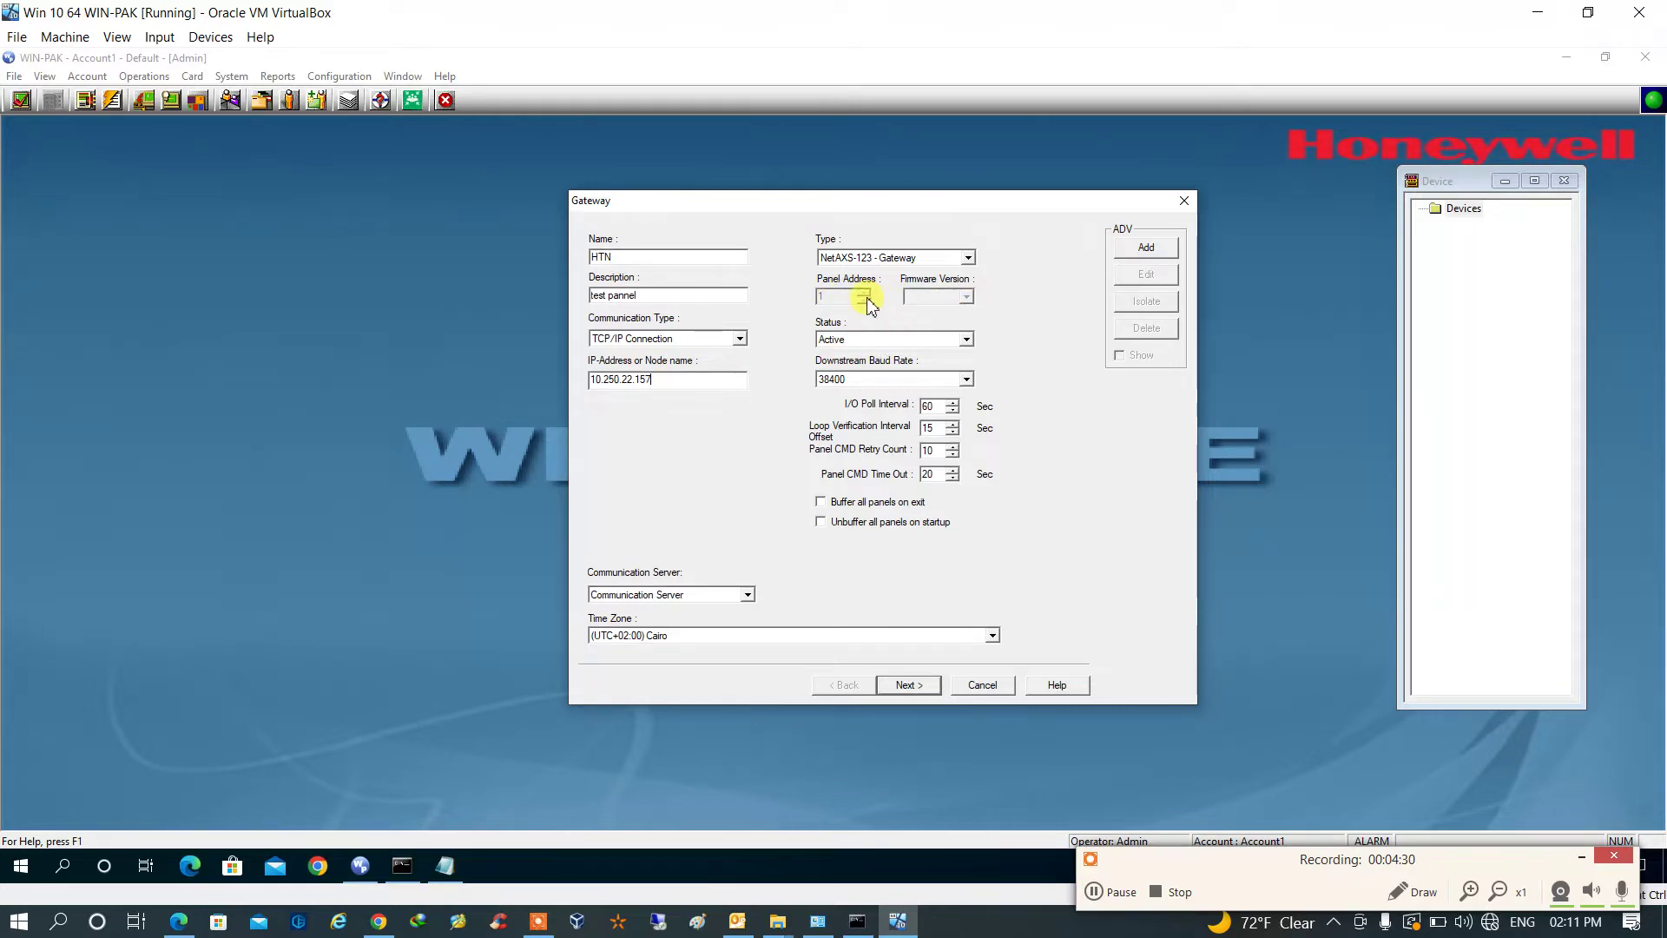
Step: Set the gateway status to Active, with a downstream baud rate of 38400 and Communication Server as its communication server
left_click(968, 341)
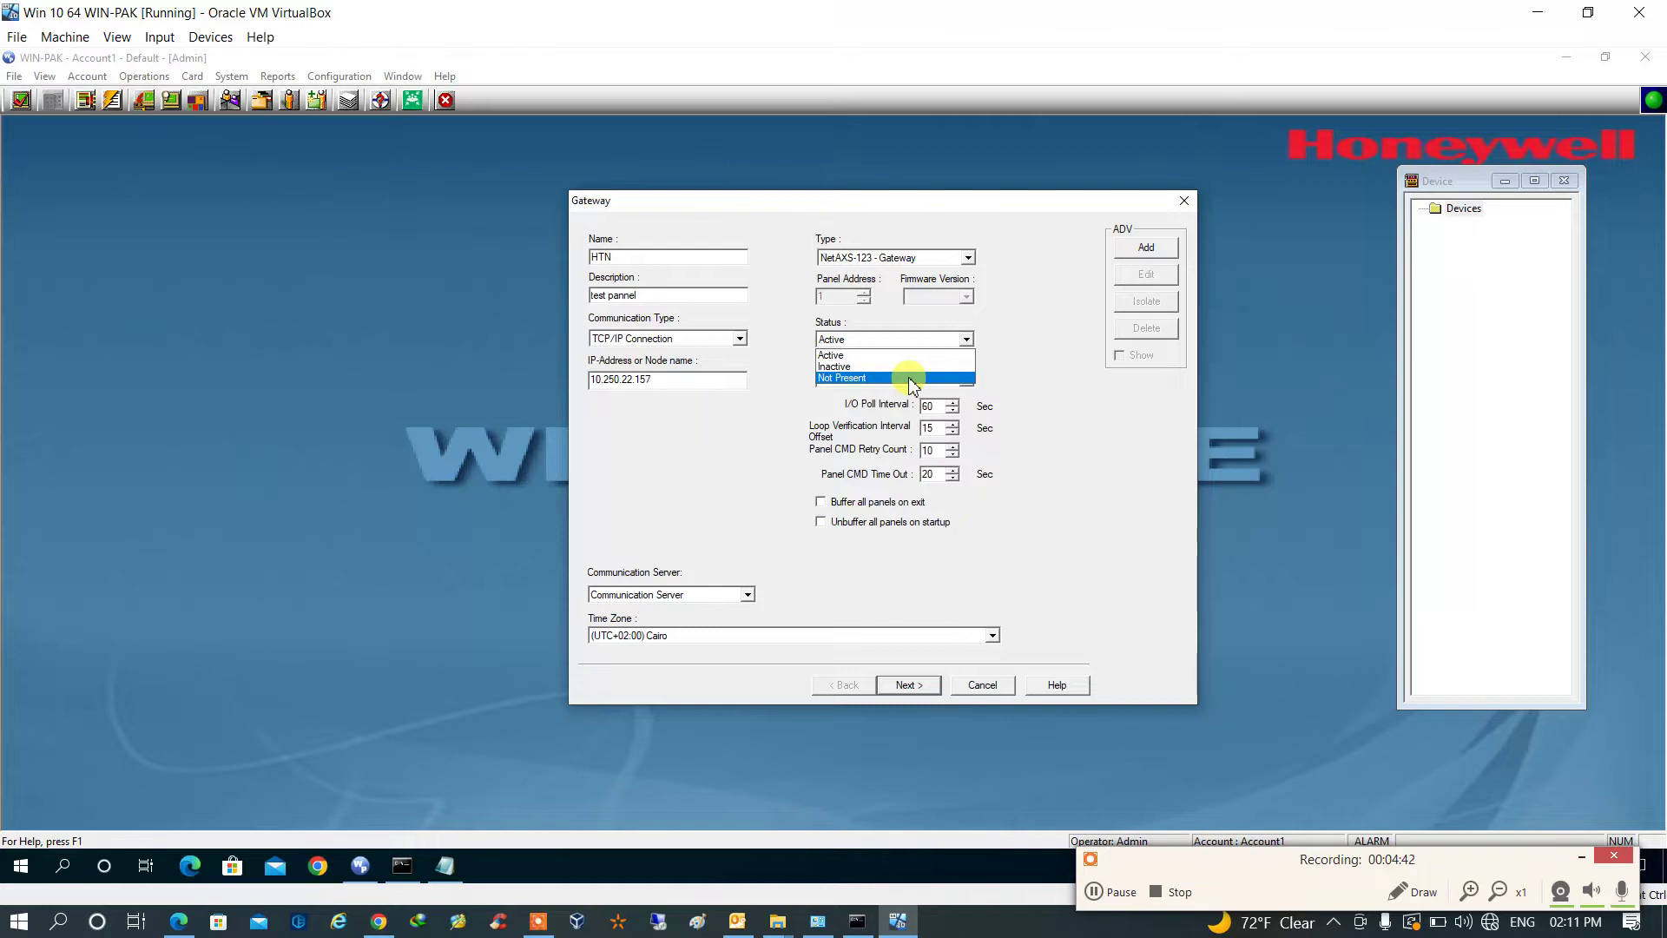
left_click(857, 356)
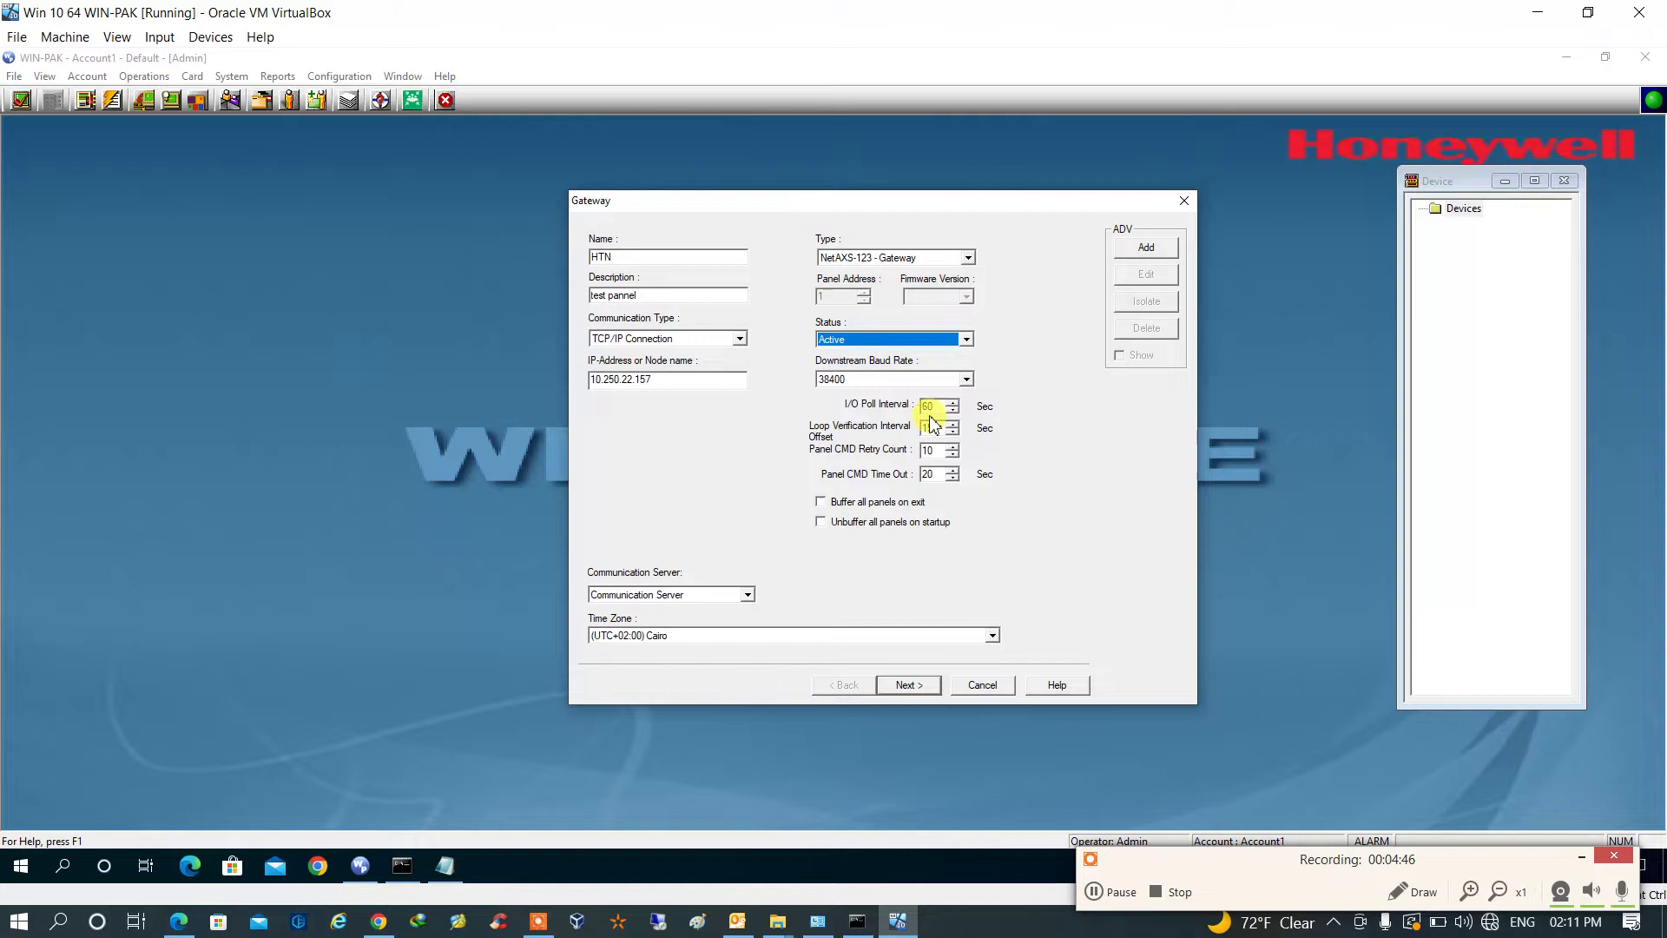
left_click(966, 379)
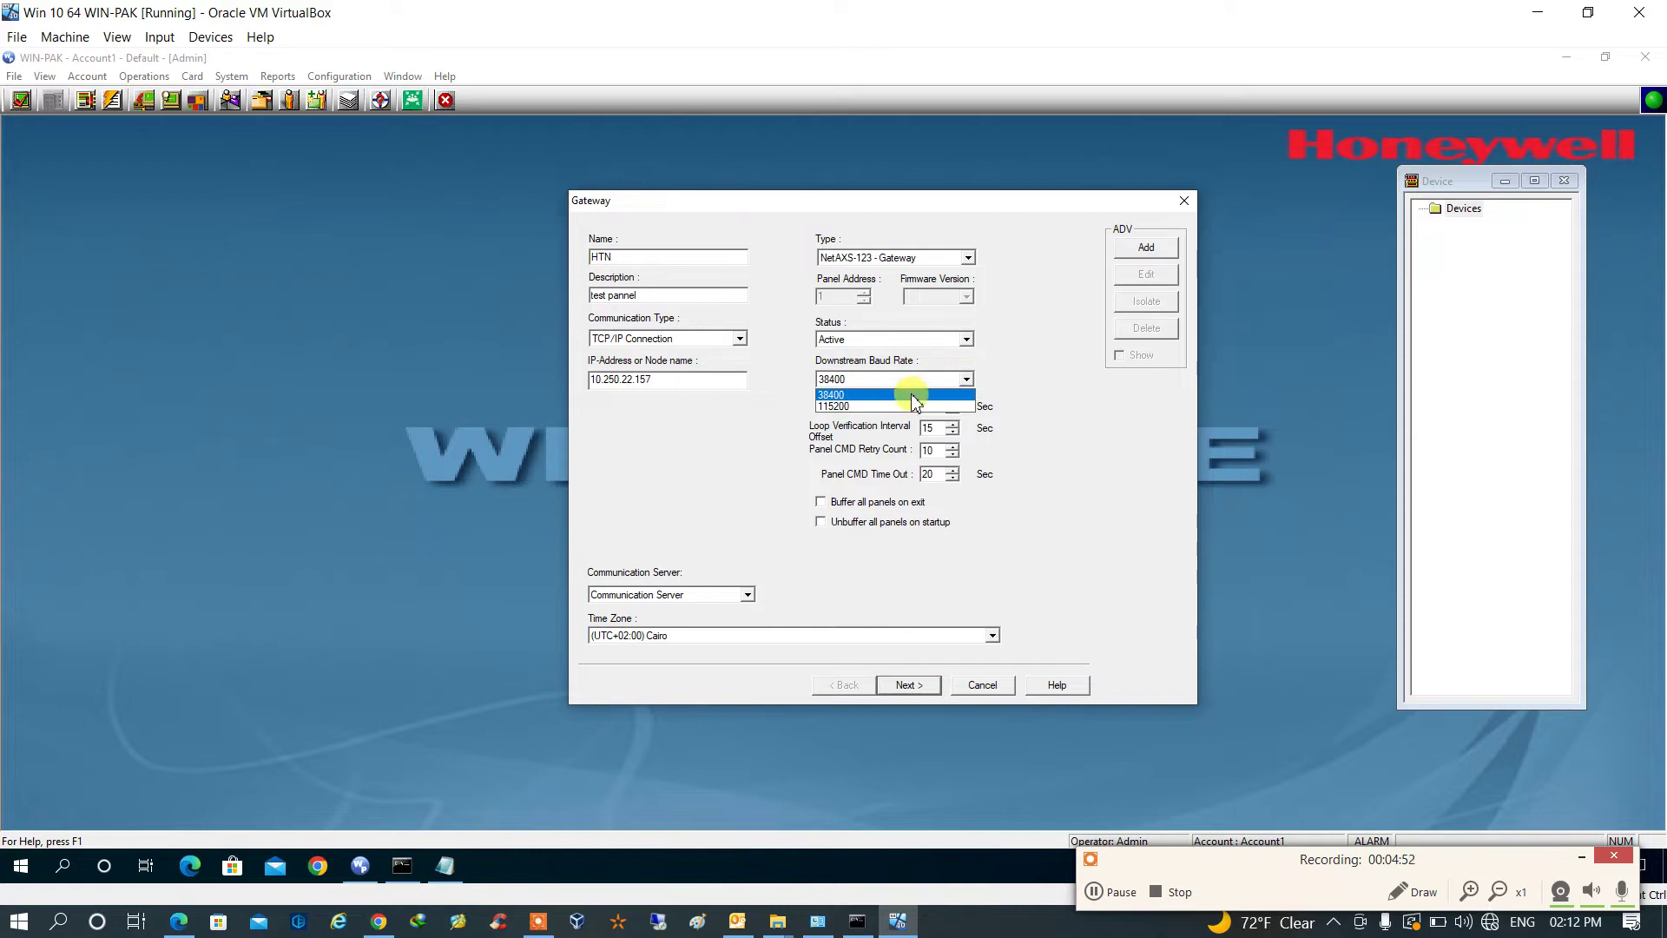
left_click(1005, 382)
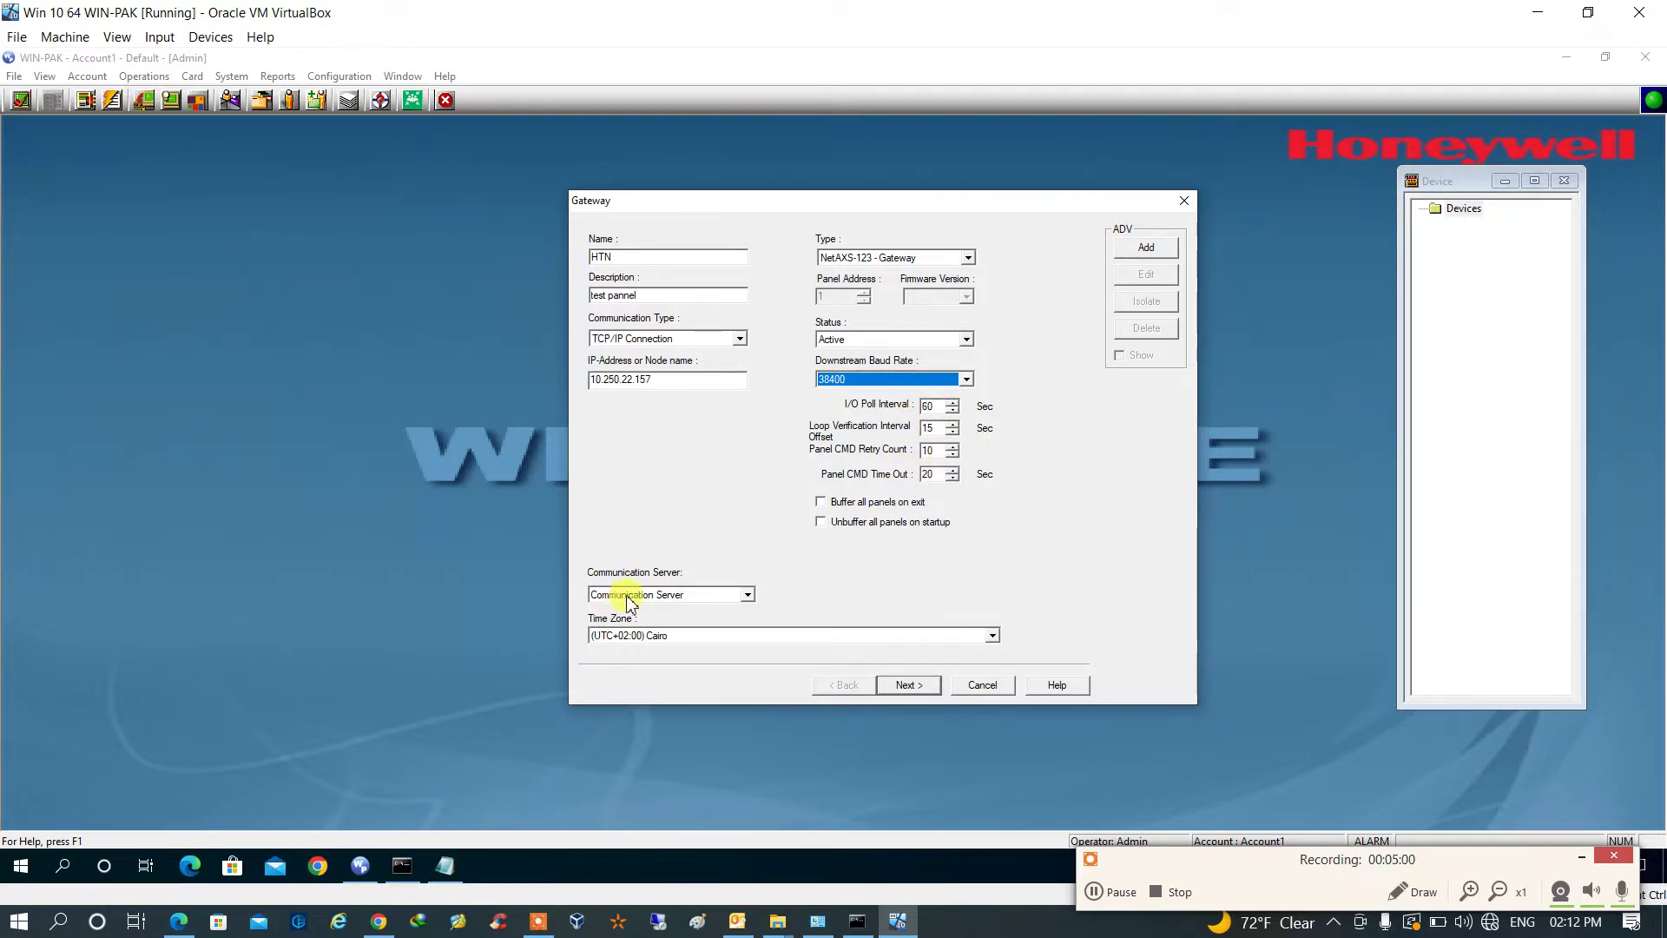
left_click(747, 597)
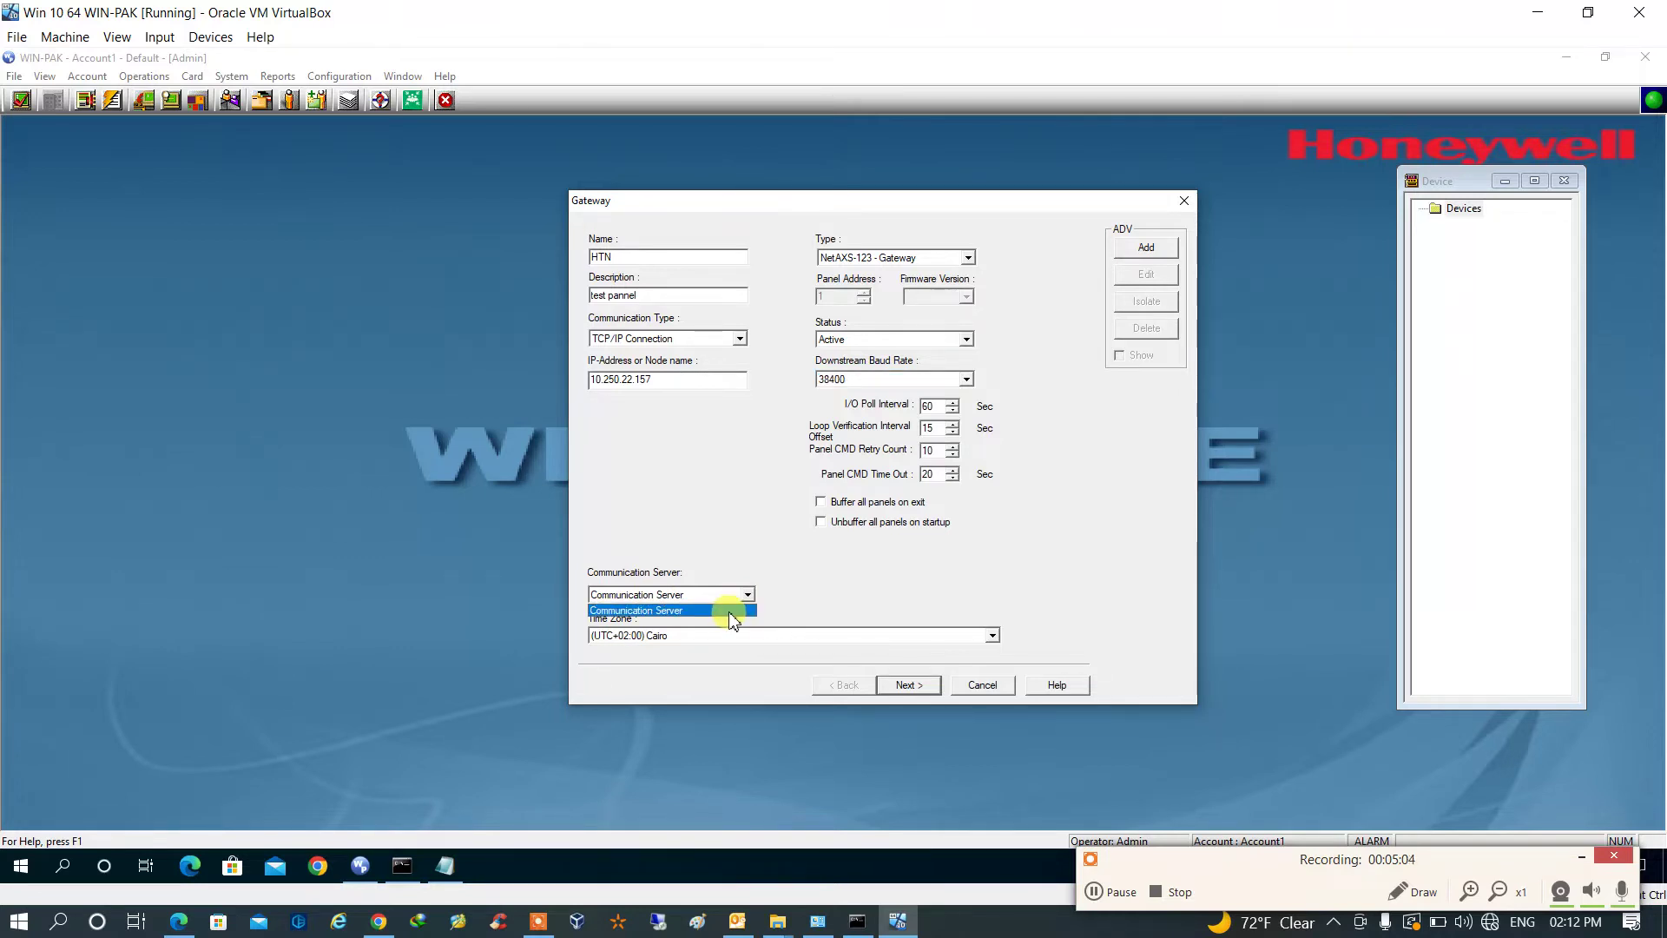
left_click(729, 611)
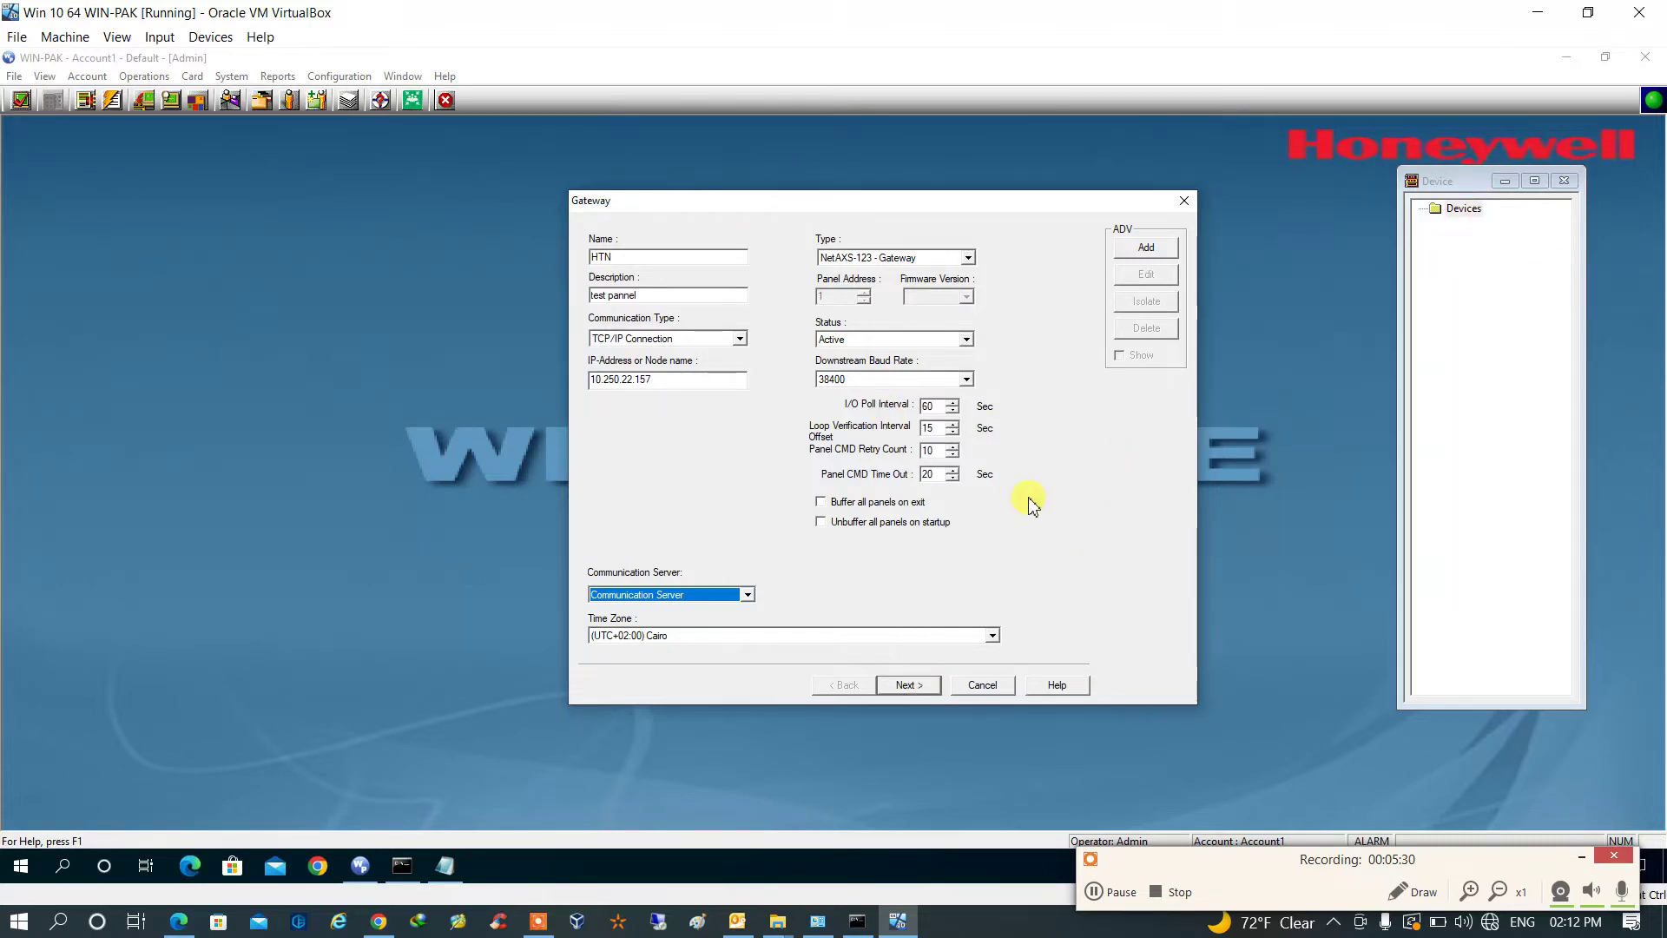
Step: Add an abstract device record for the HTN gateway with its default settings and proceed to the card formats
left_click(1146, 248)
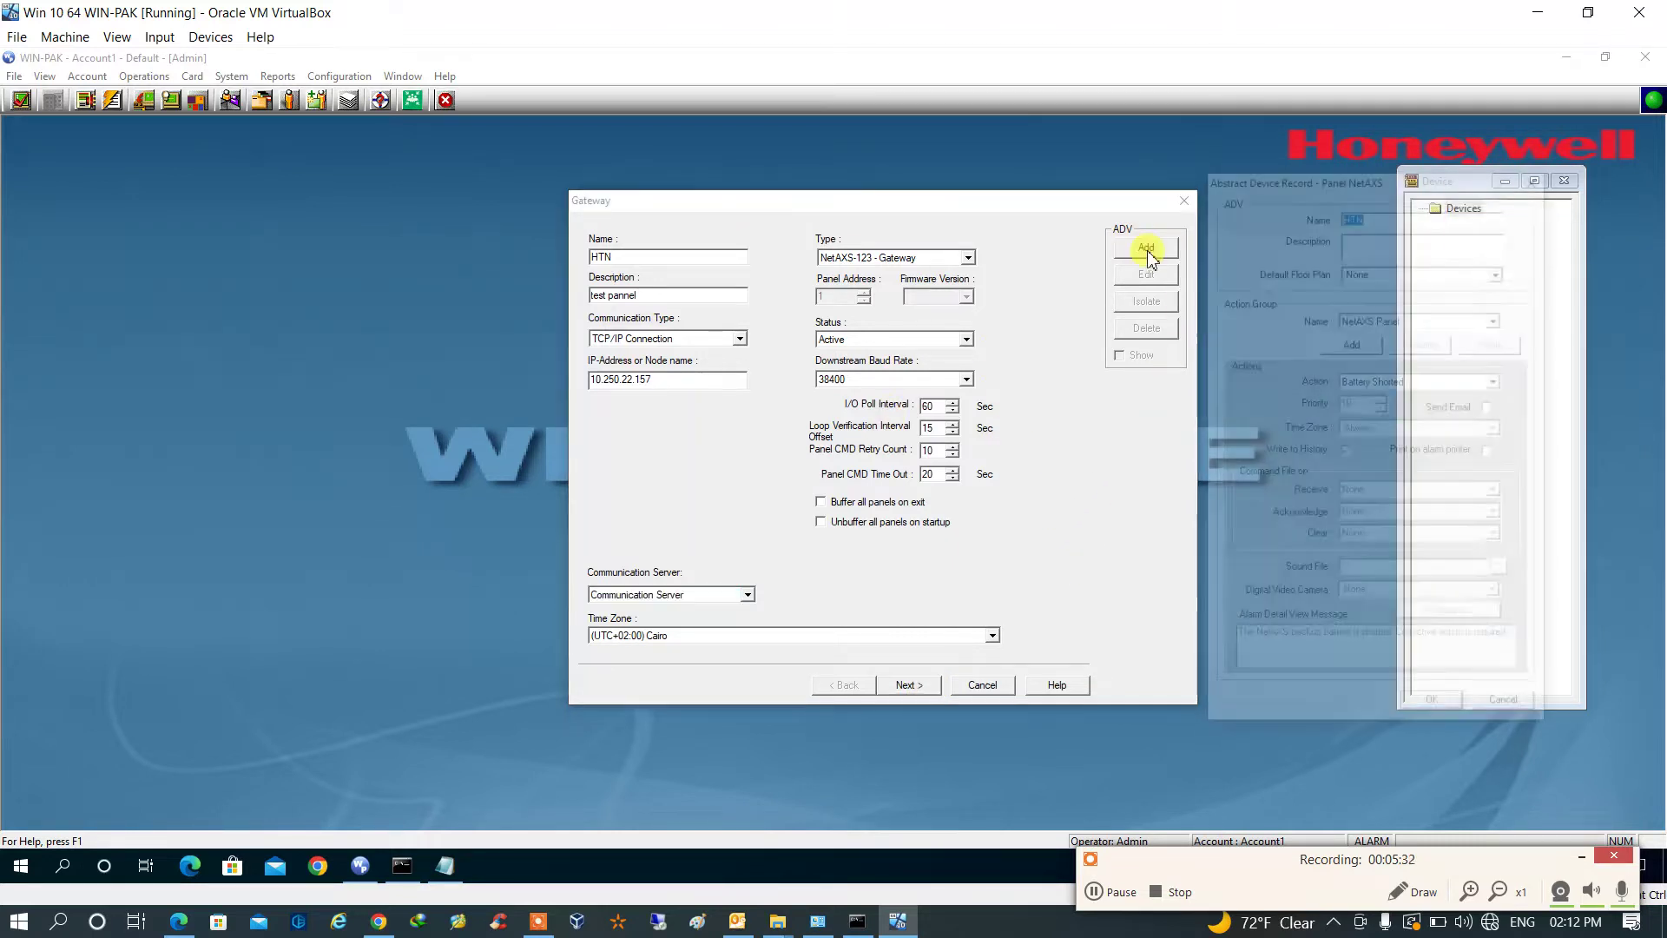
left_click(1455, 708)
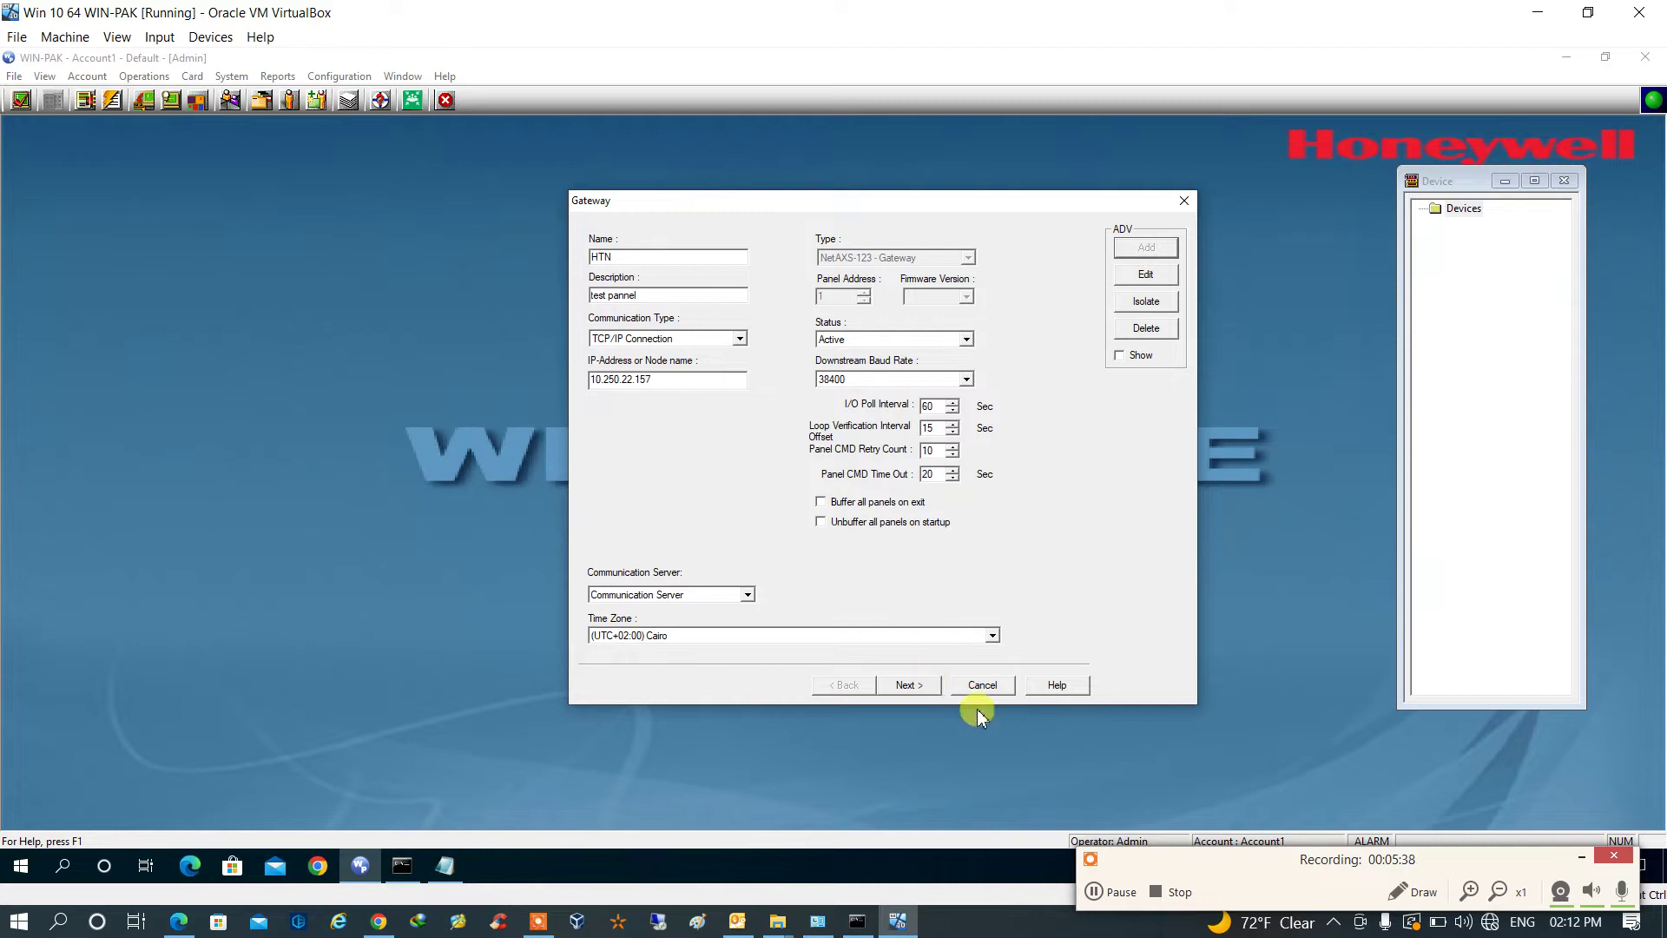
left_click(925, 688)
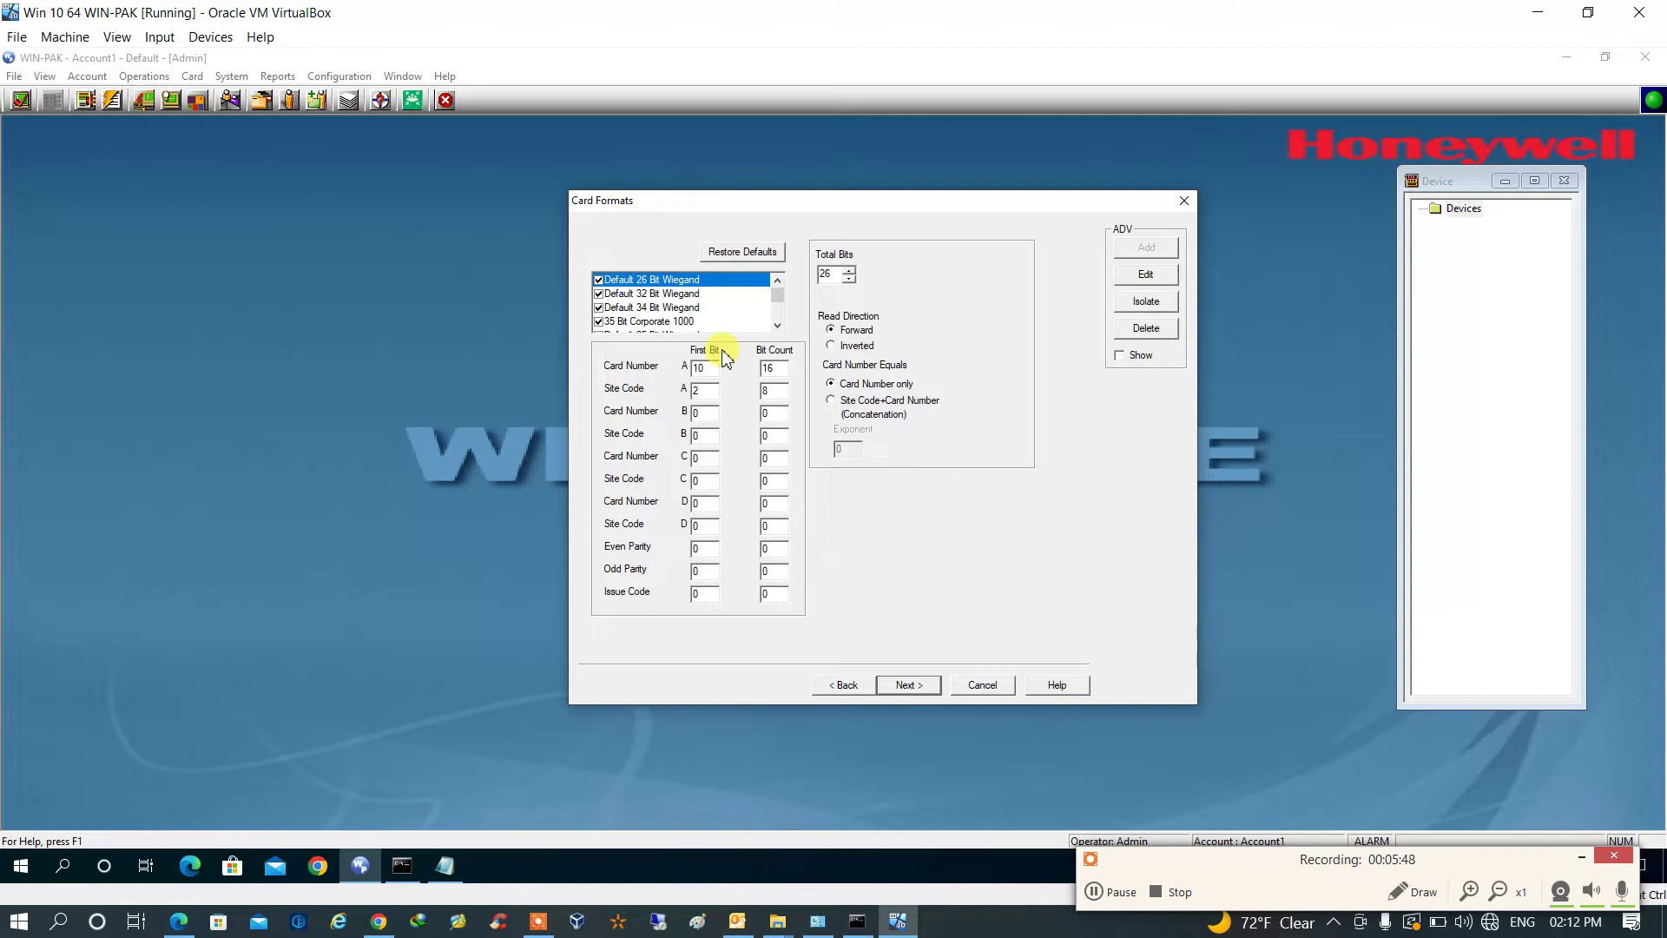
Step: Examine the available card formats, including the Default 32 Bit Wiegand settings and the unused Format12
mouse_move(782, 299)
left_mouse_down()
mouse_move(777, 314)
mouse_move(776, 293)
left_mouse_up()
left_click(689, 294)
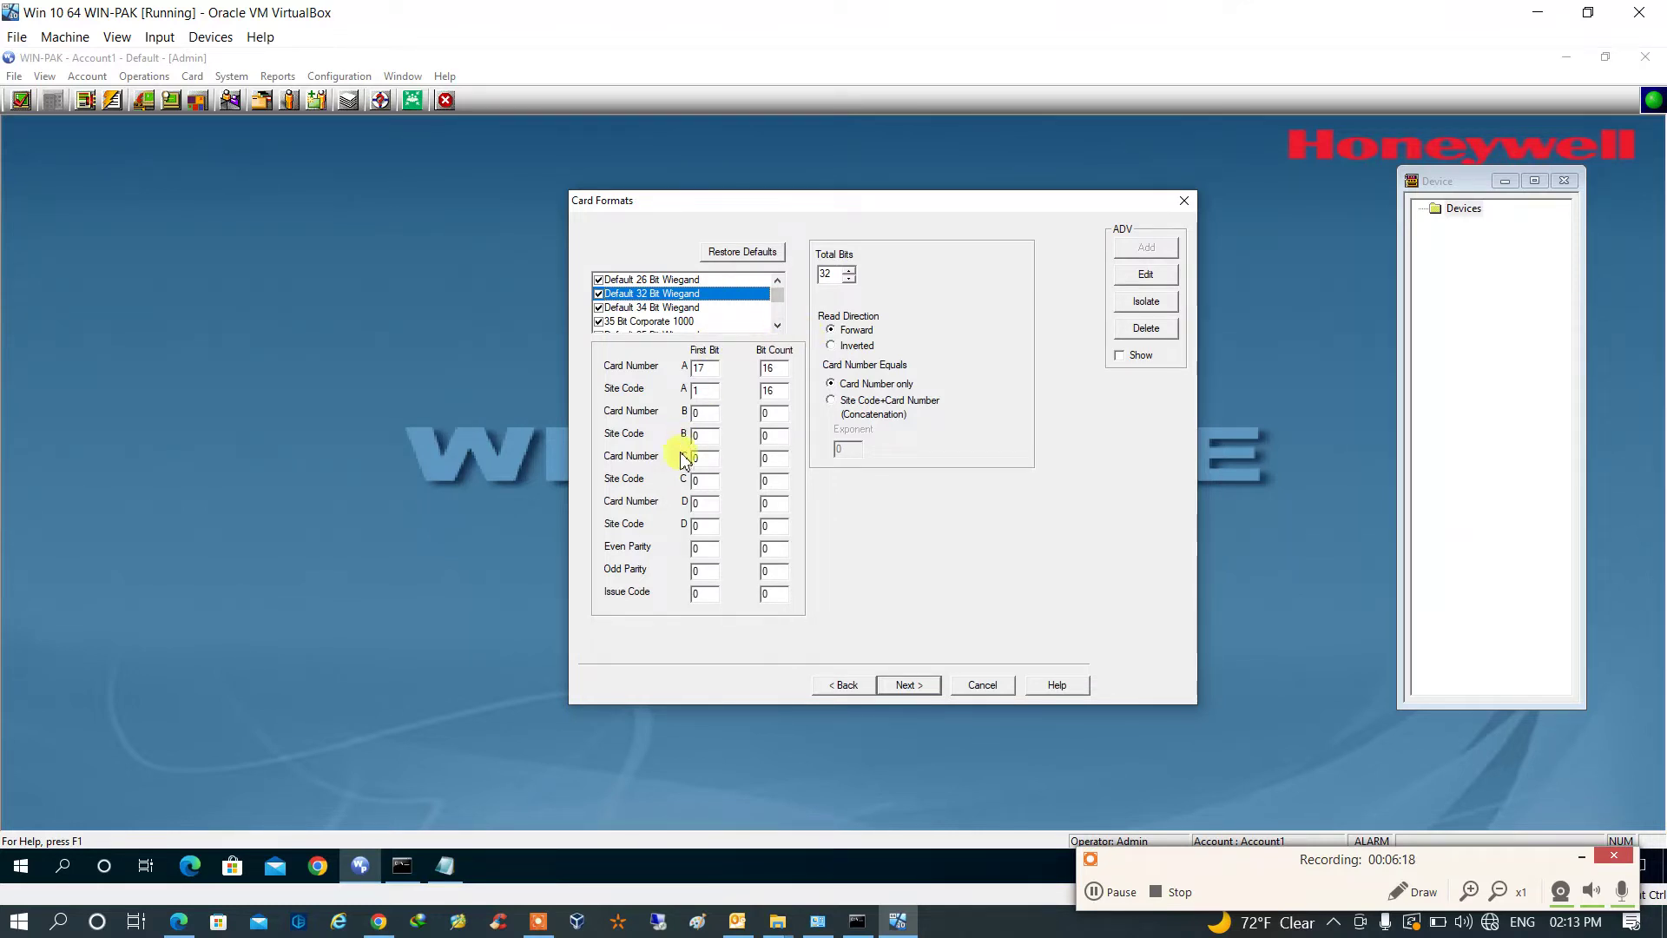
left_click(776, 326)
left_click(777, 325)
left_click(776, 325)
left_click(776, 325)
left_click(776, 326)
left_click(778, 323)
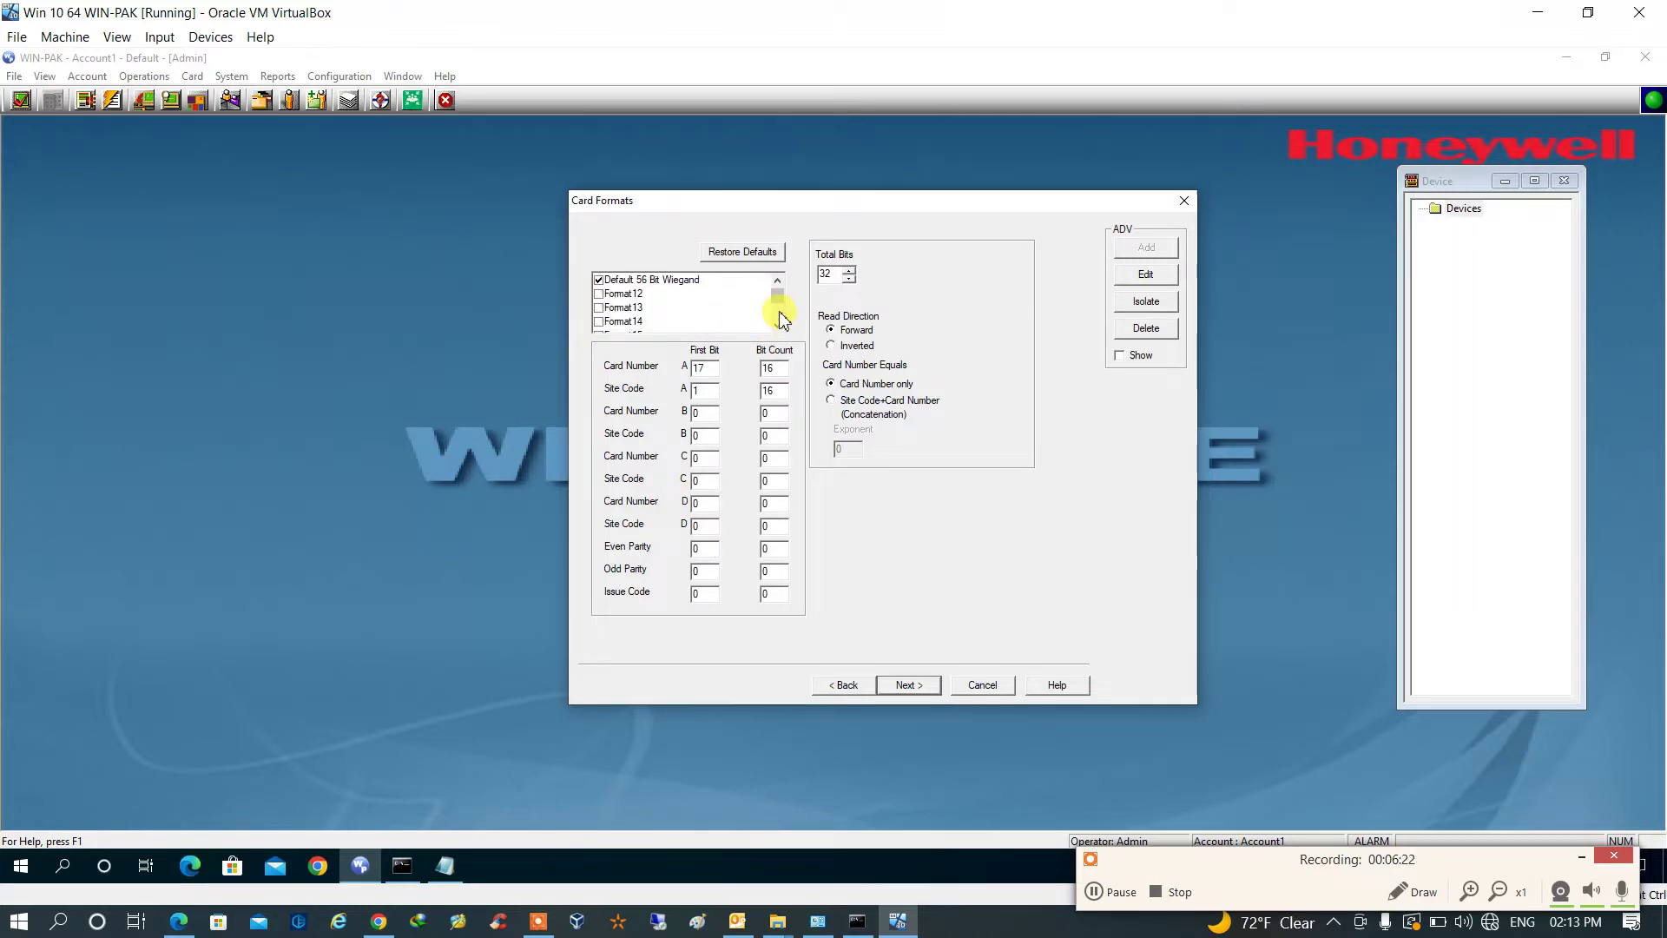
left_click(618, 295)
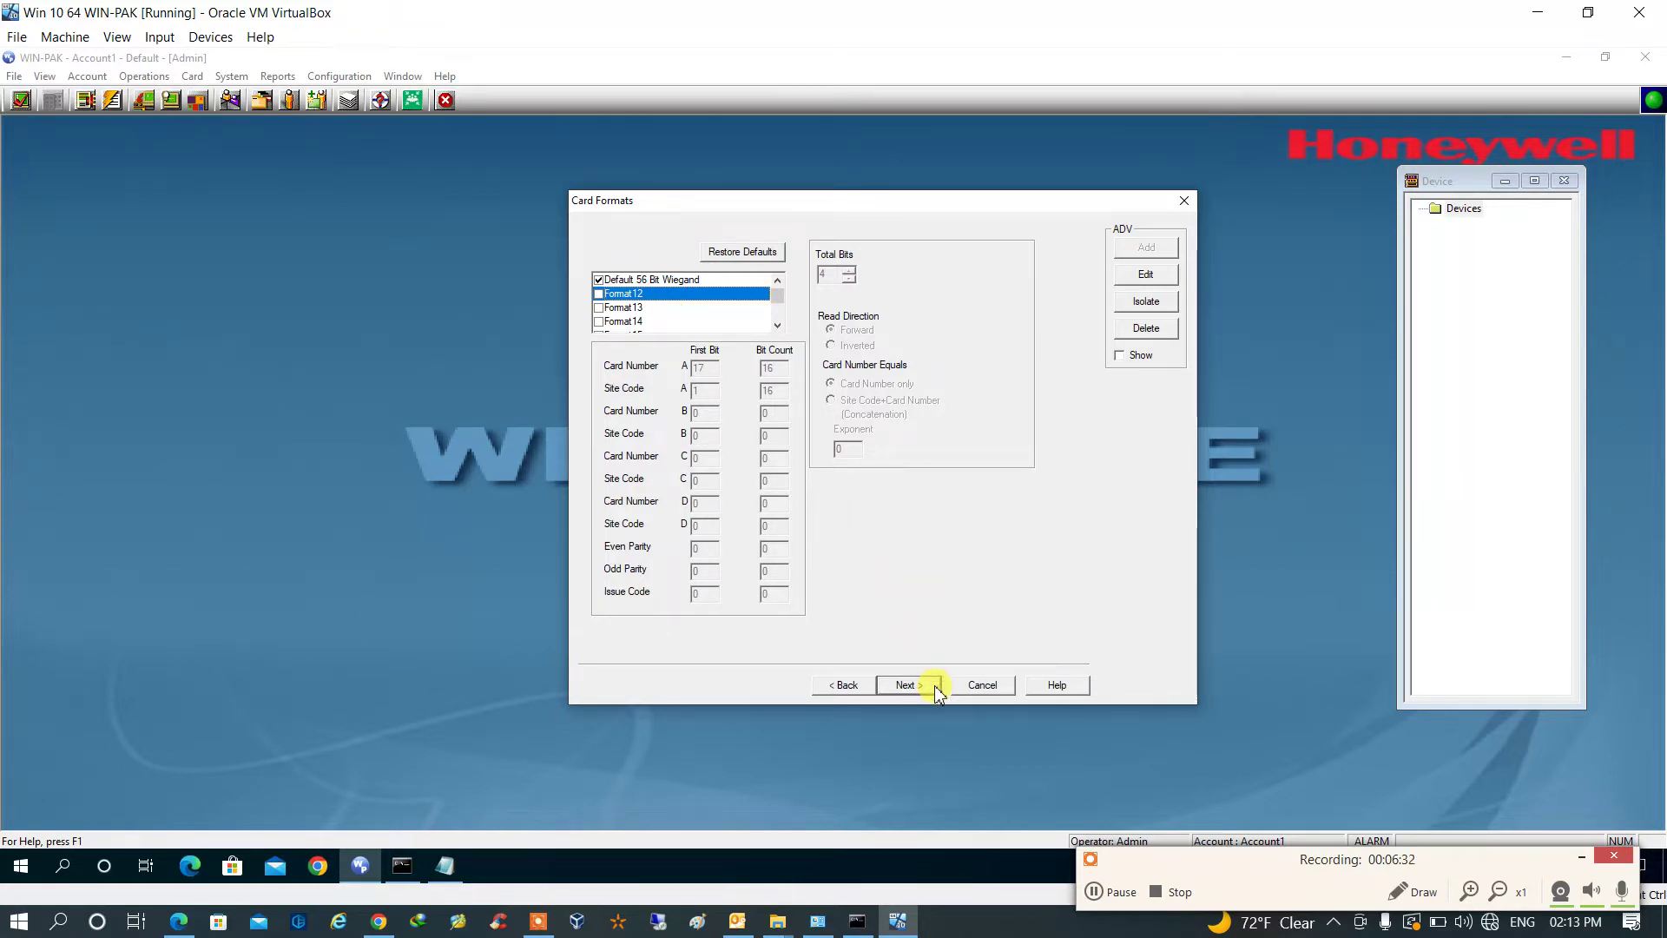
Step: Accept the card formats, time zones and panel options as they are and proceed to the inputs configuration
left_click(906, 685)
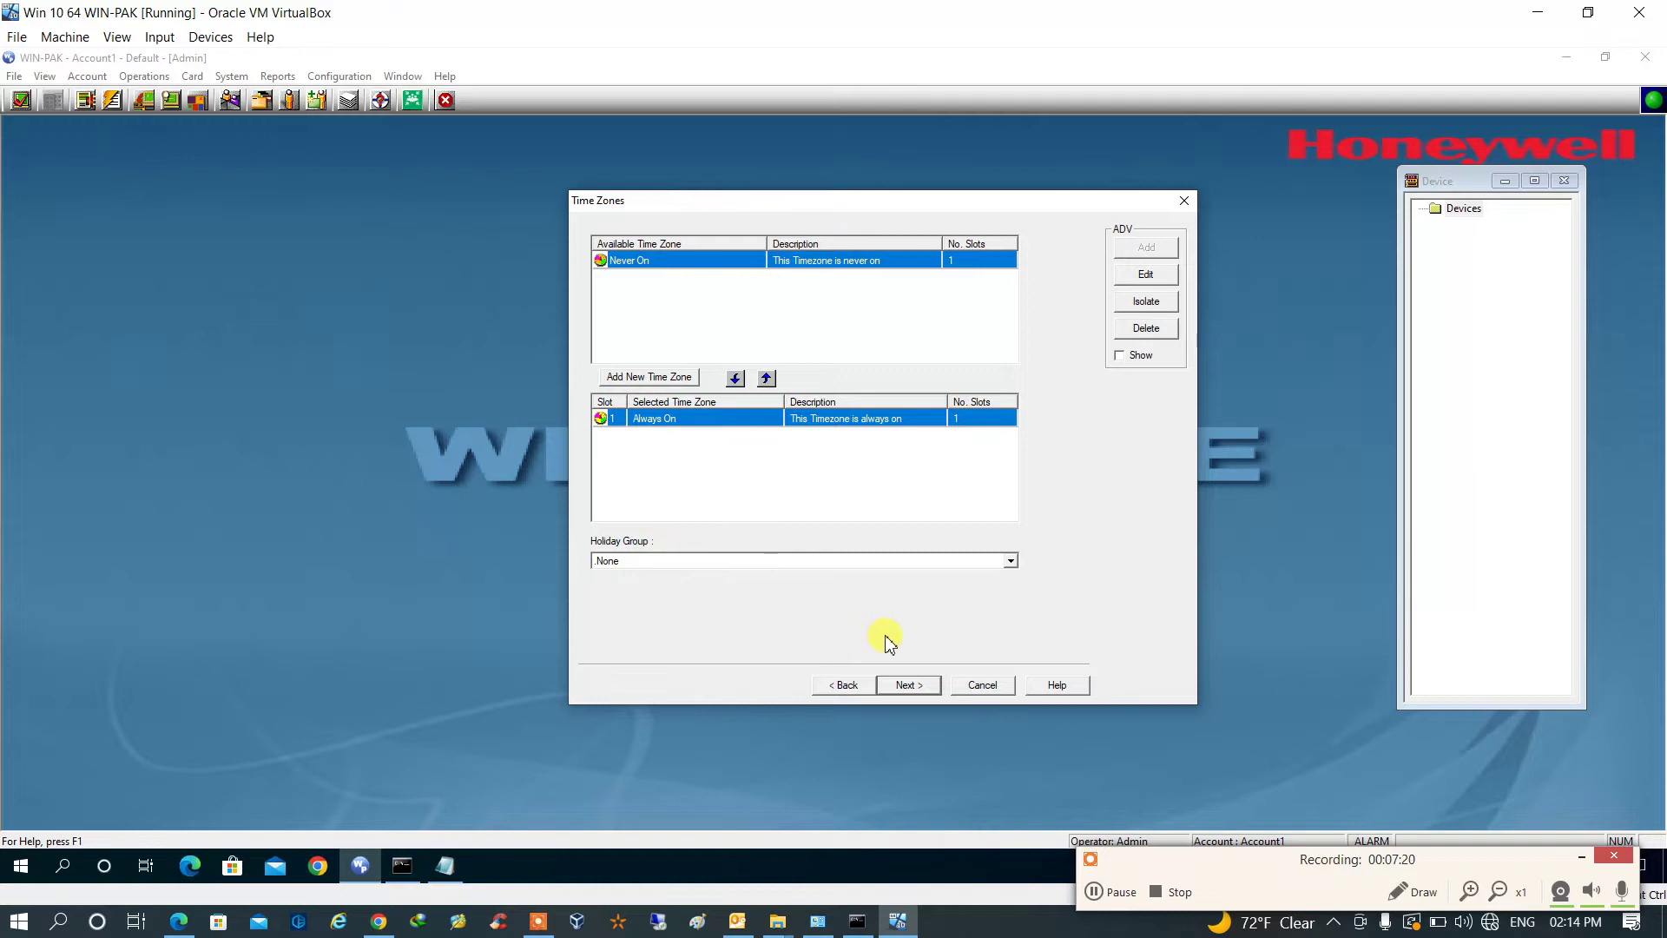
left_click(922, 688)
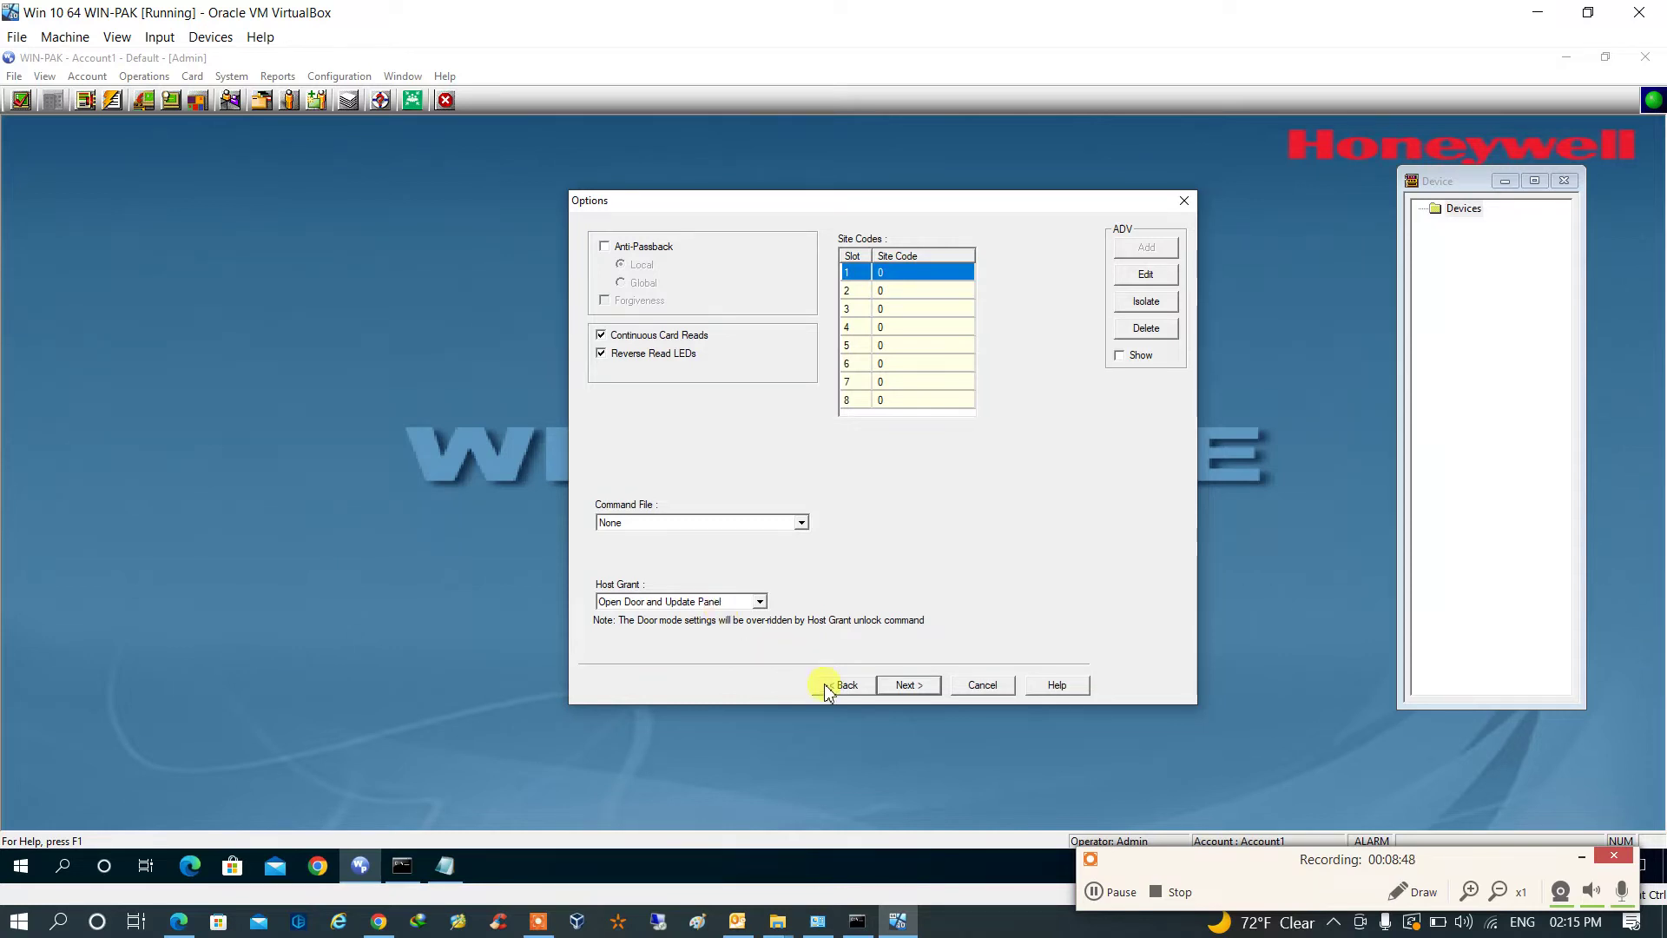
left_click(922, 693)
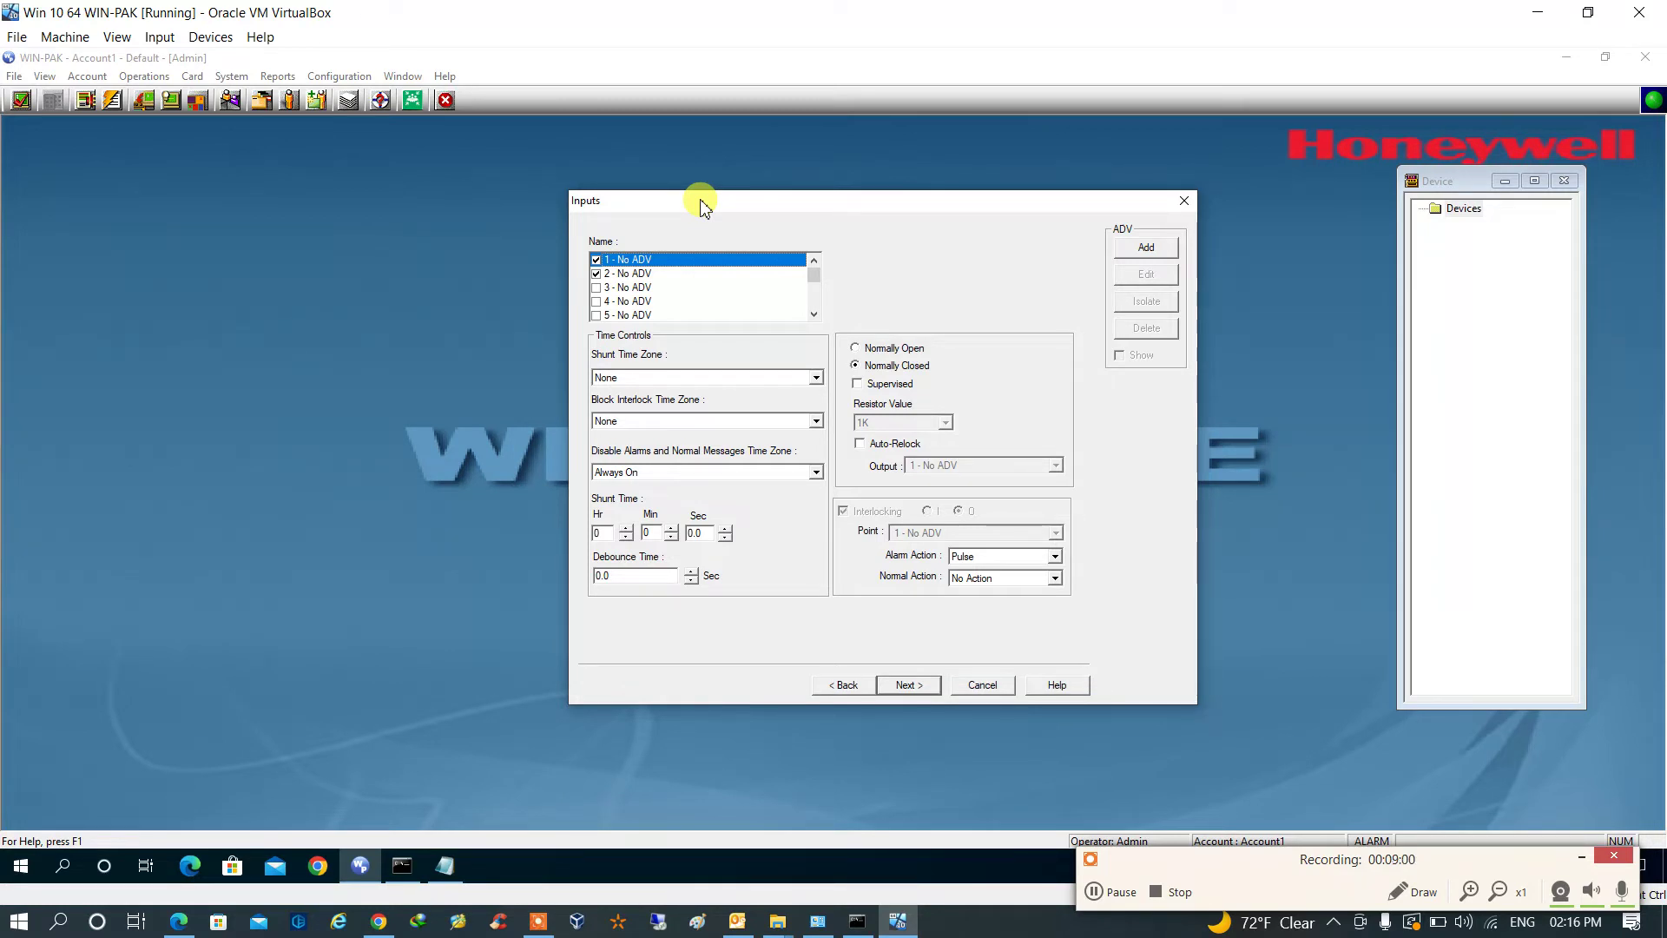
Step: Create device records for inputs 1 and 2, named "HTN - Door 1 Egress In 1" and "HTN - Door 1 Status In 2"
left_click(684, 261)
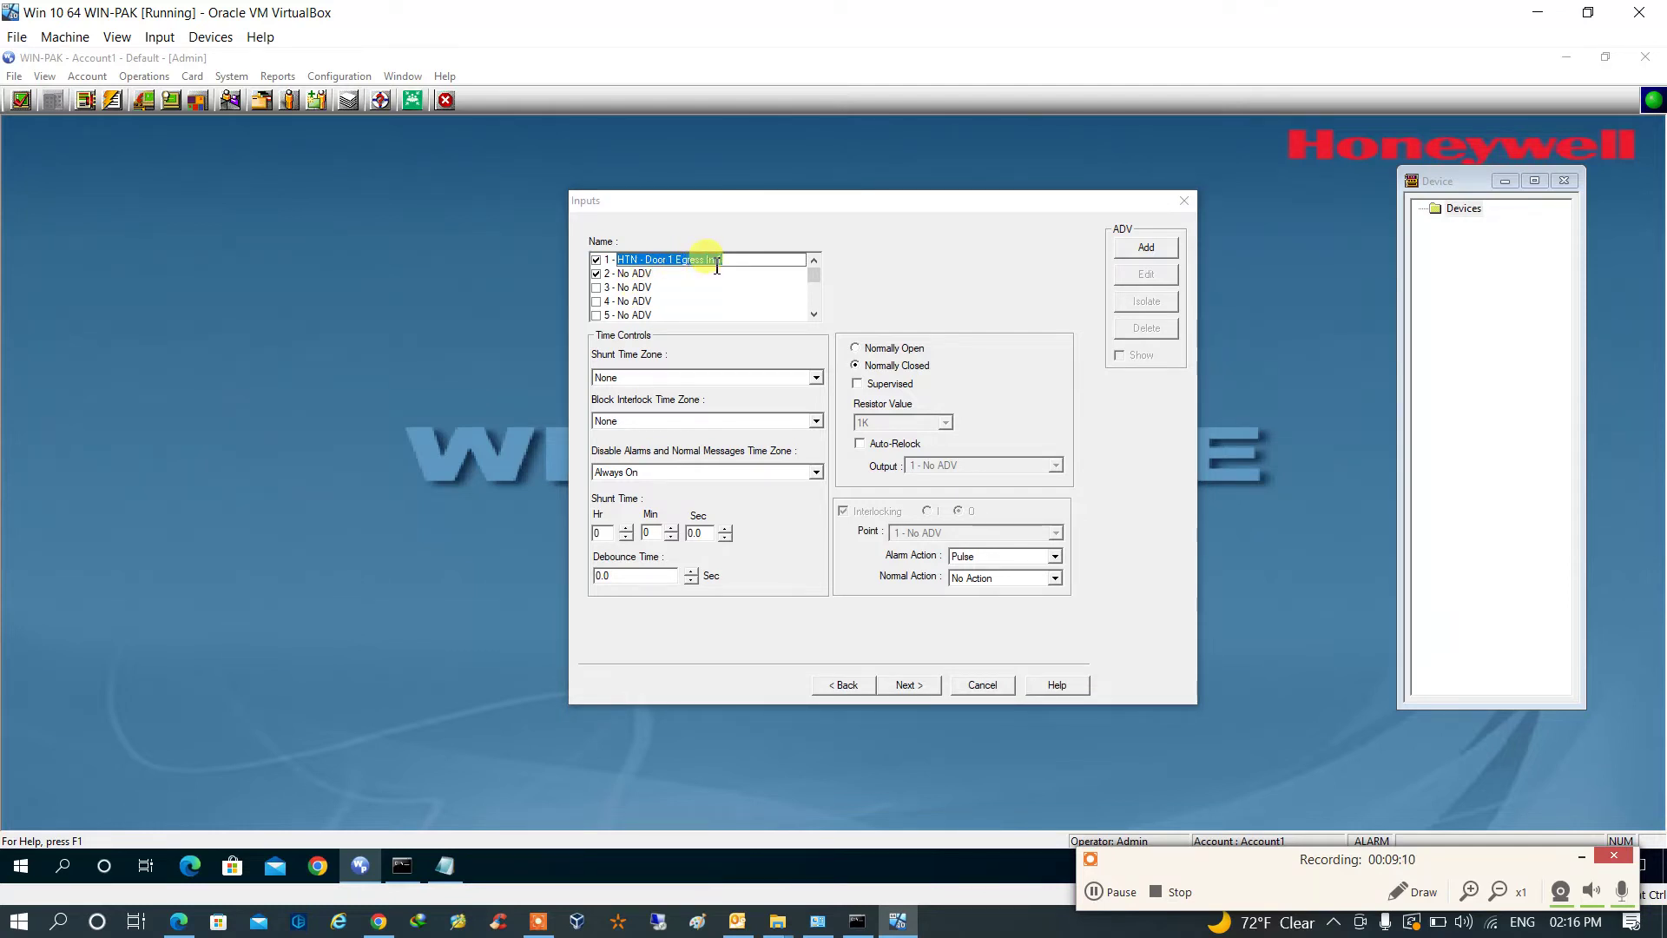
left_click(739, 318)
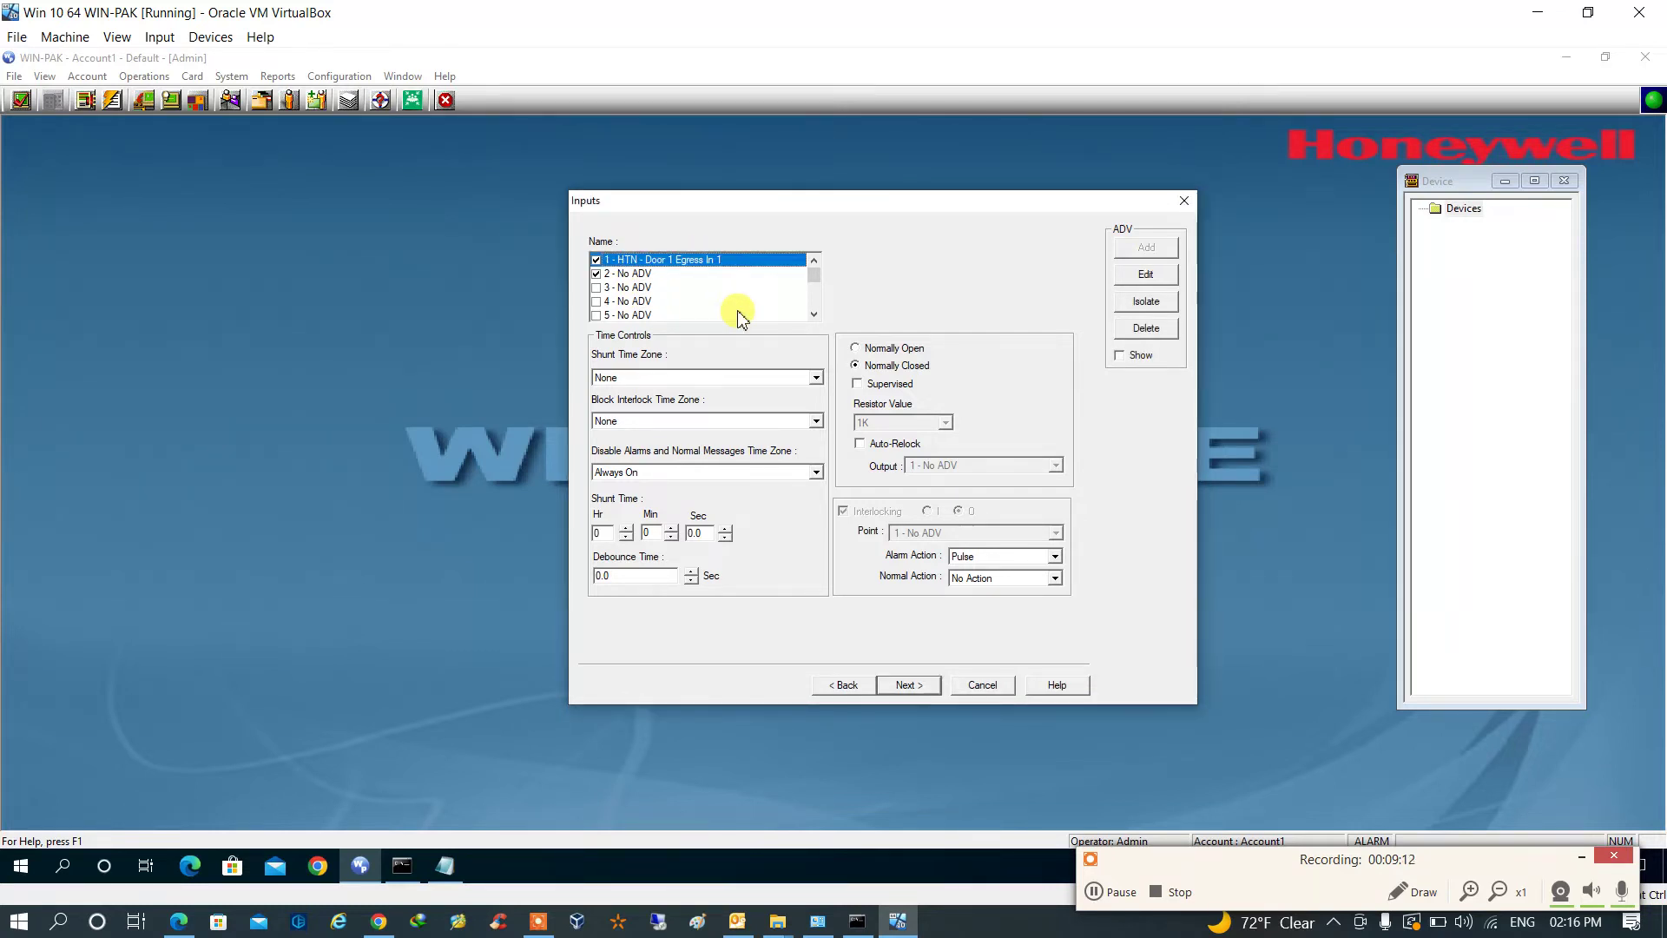
left_click(649, 275)
left_click(643, 272)
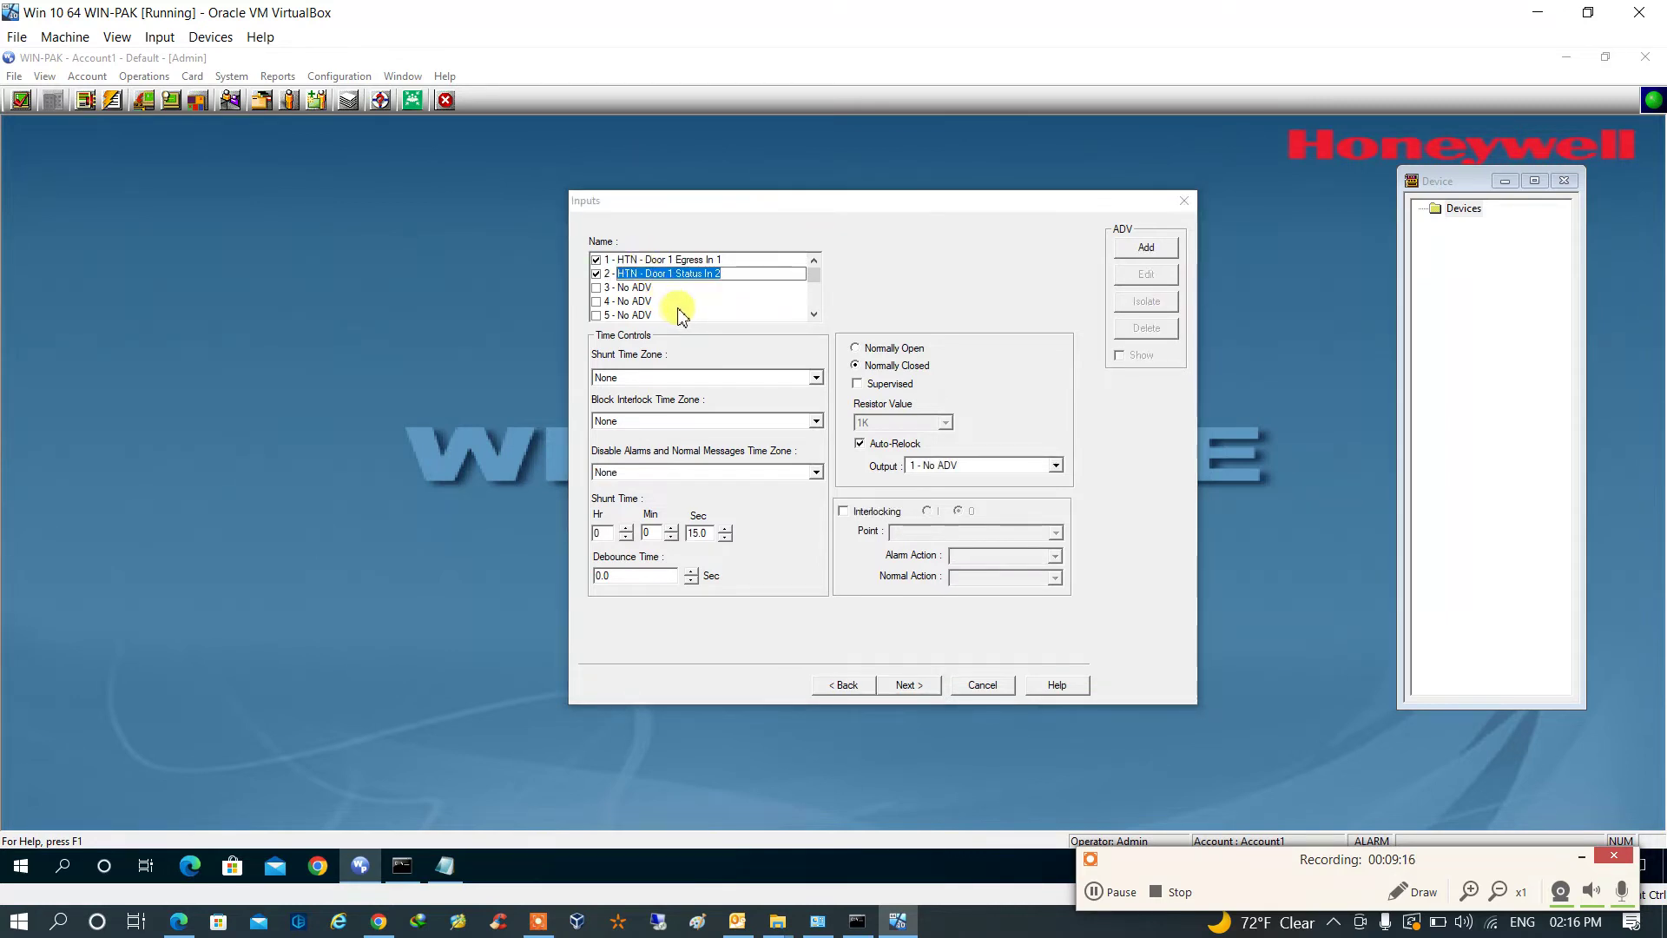
left_click(728, 300)
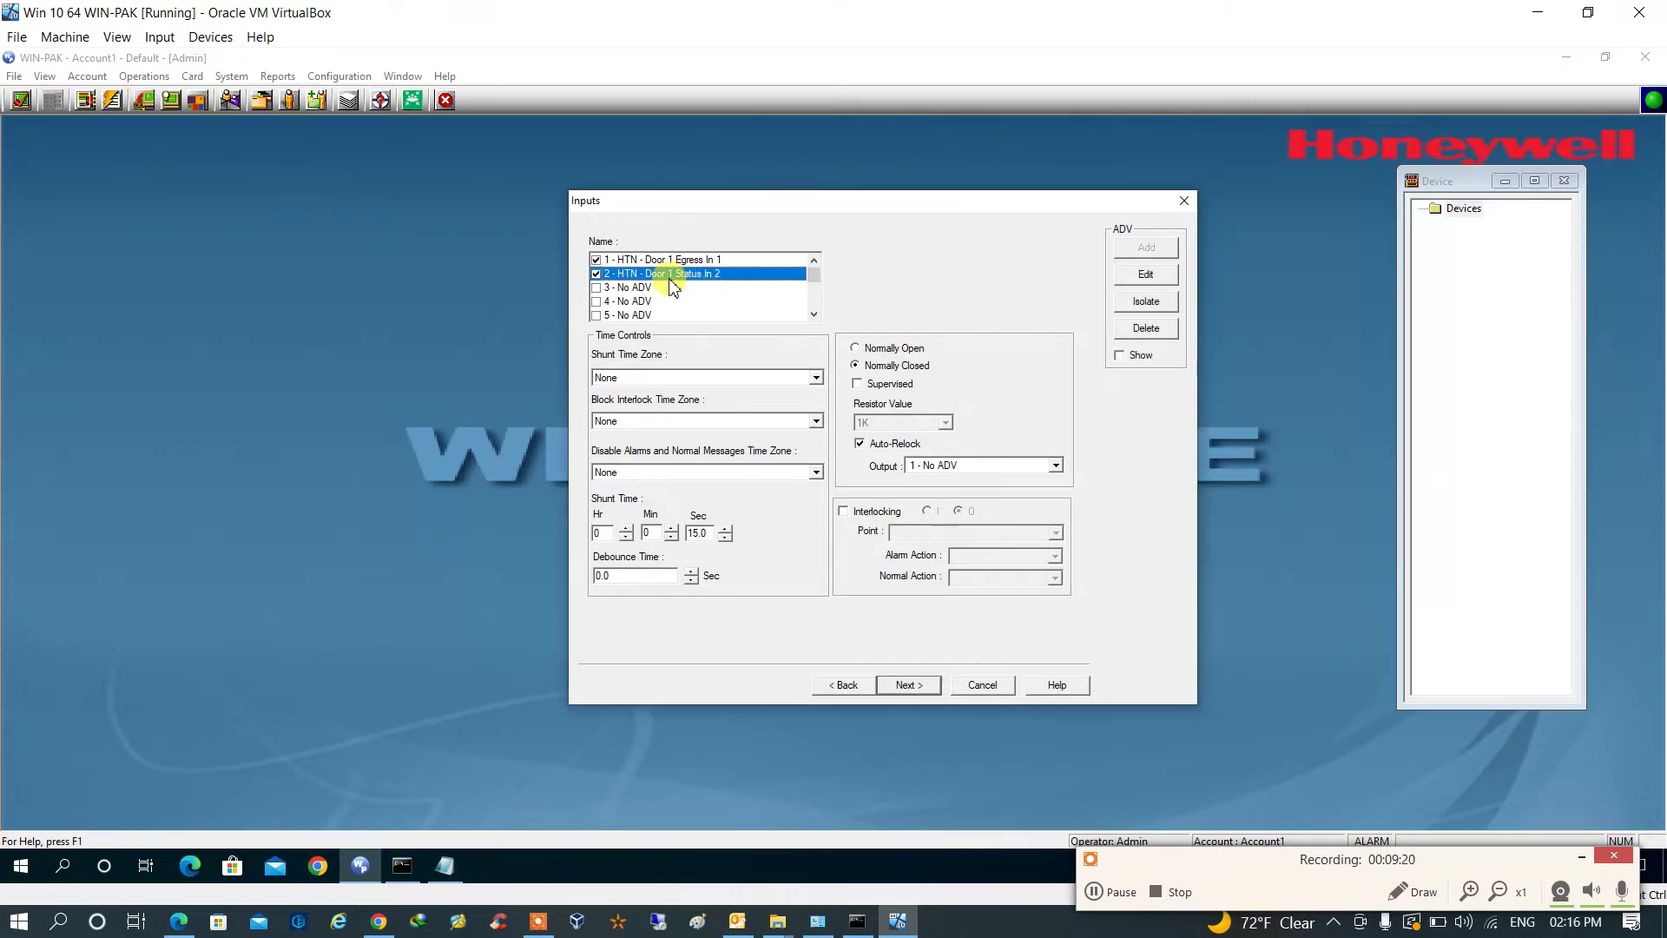
Step: Try enabling inputs 3 and 4 for the reader tampers, and disable both again without device records
left_click(595, 287)
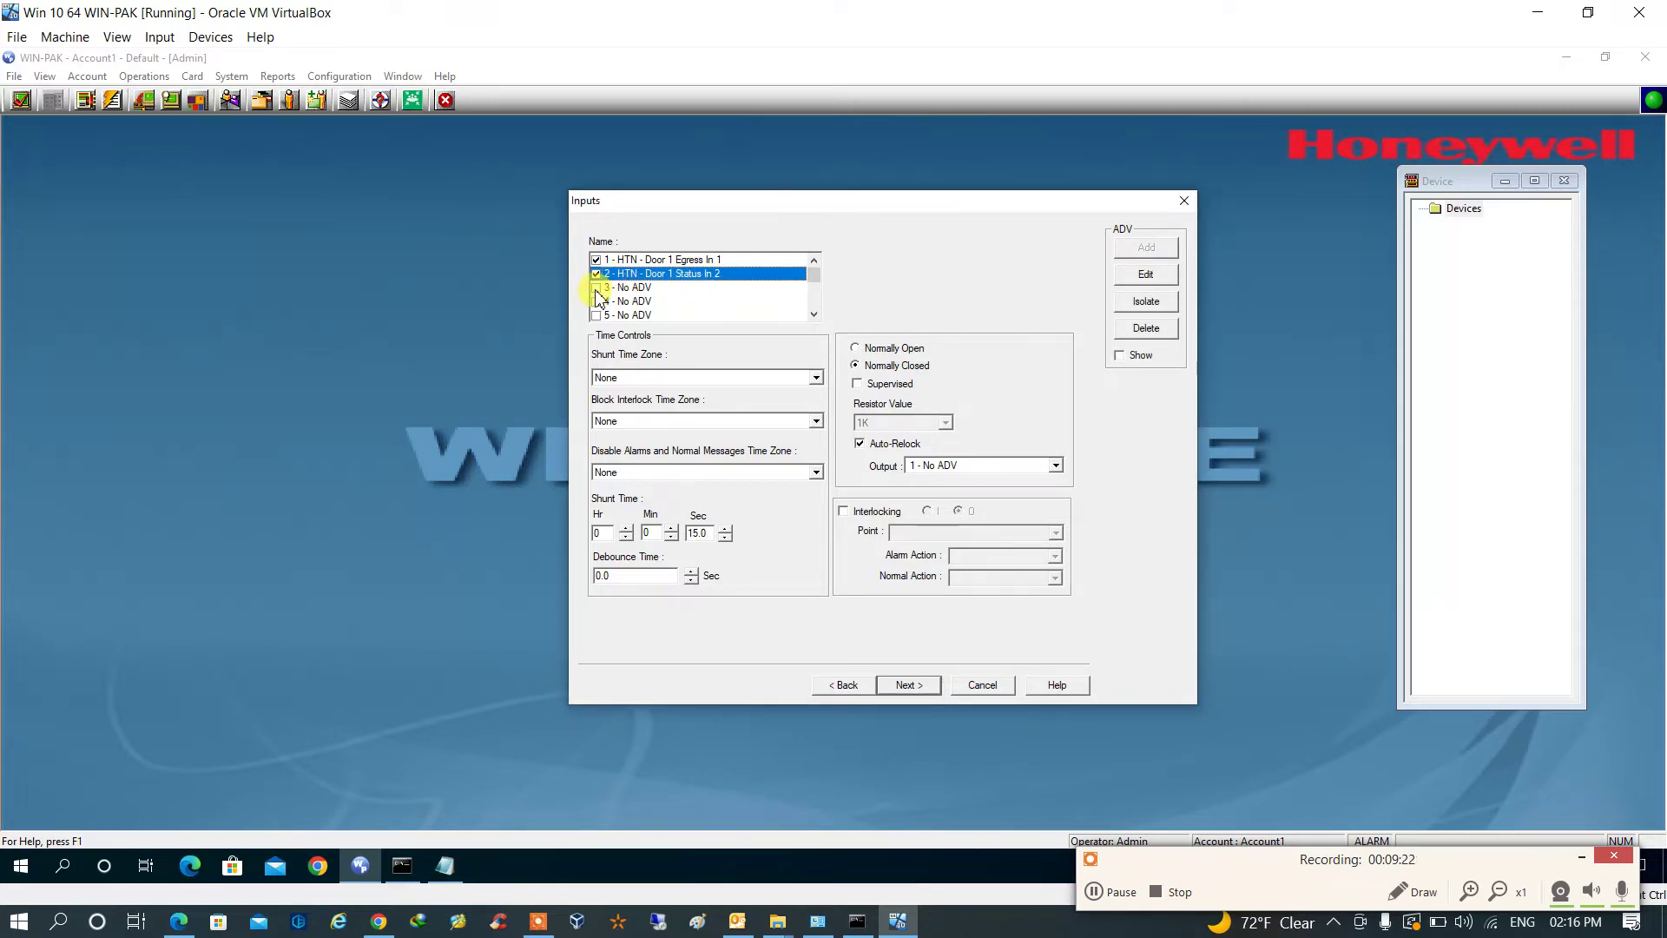
left_click(642, 290)
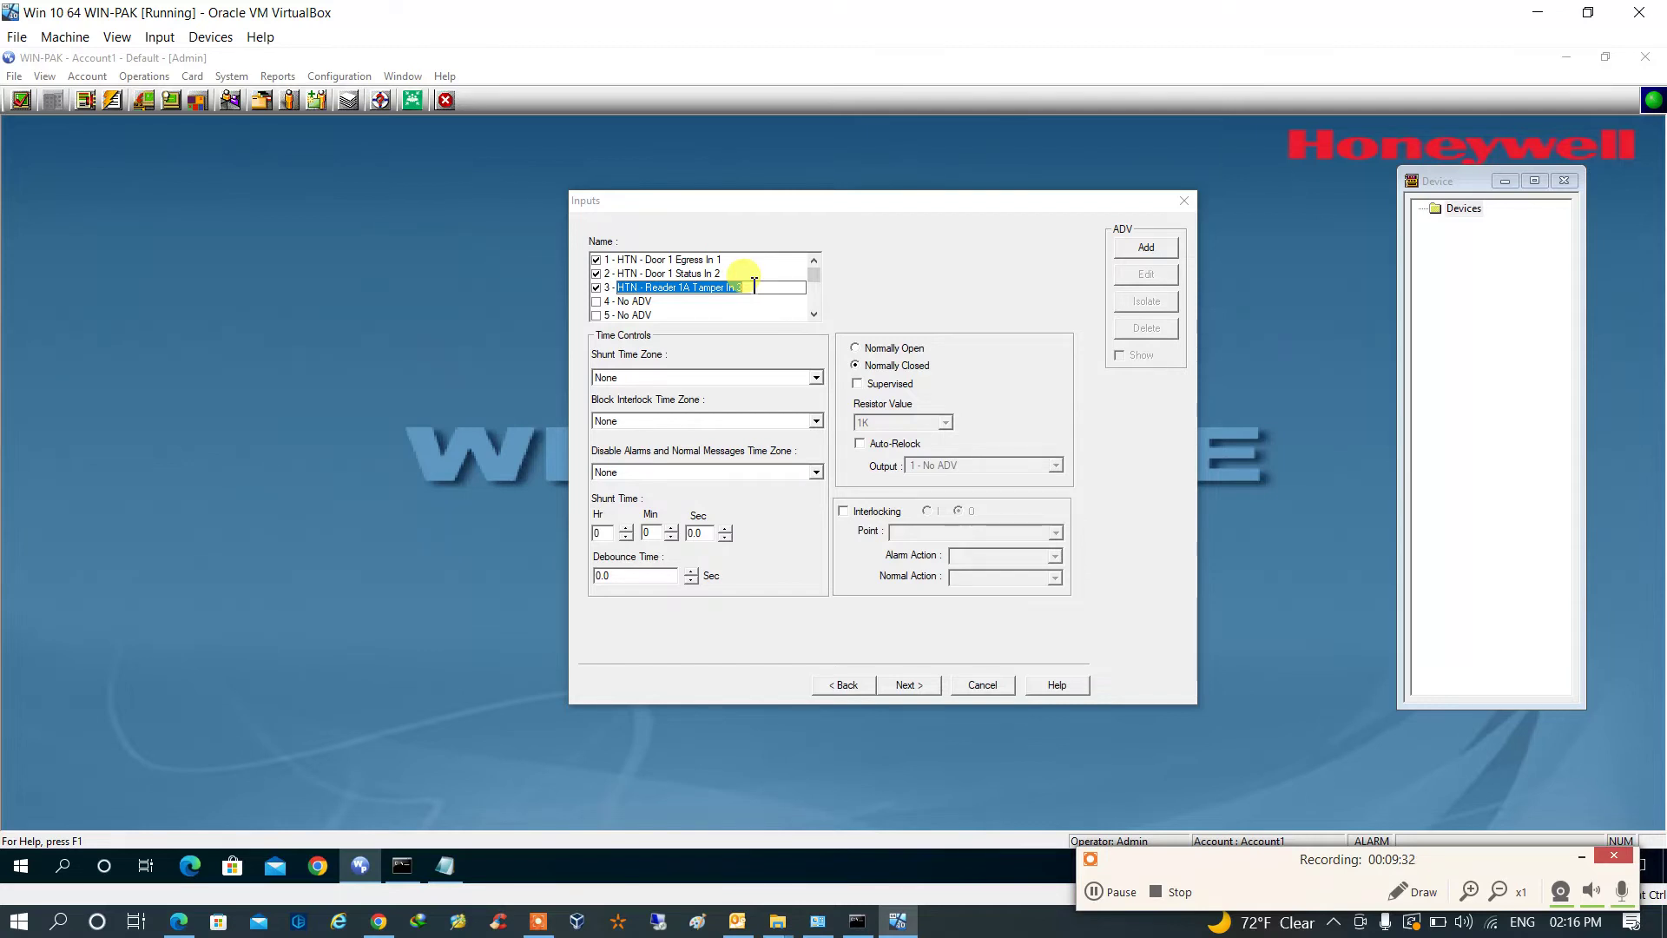
key("Escape")
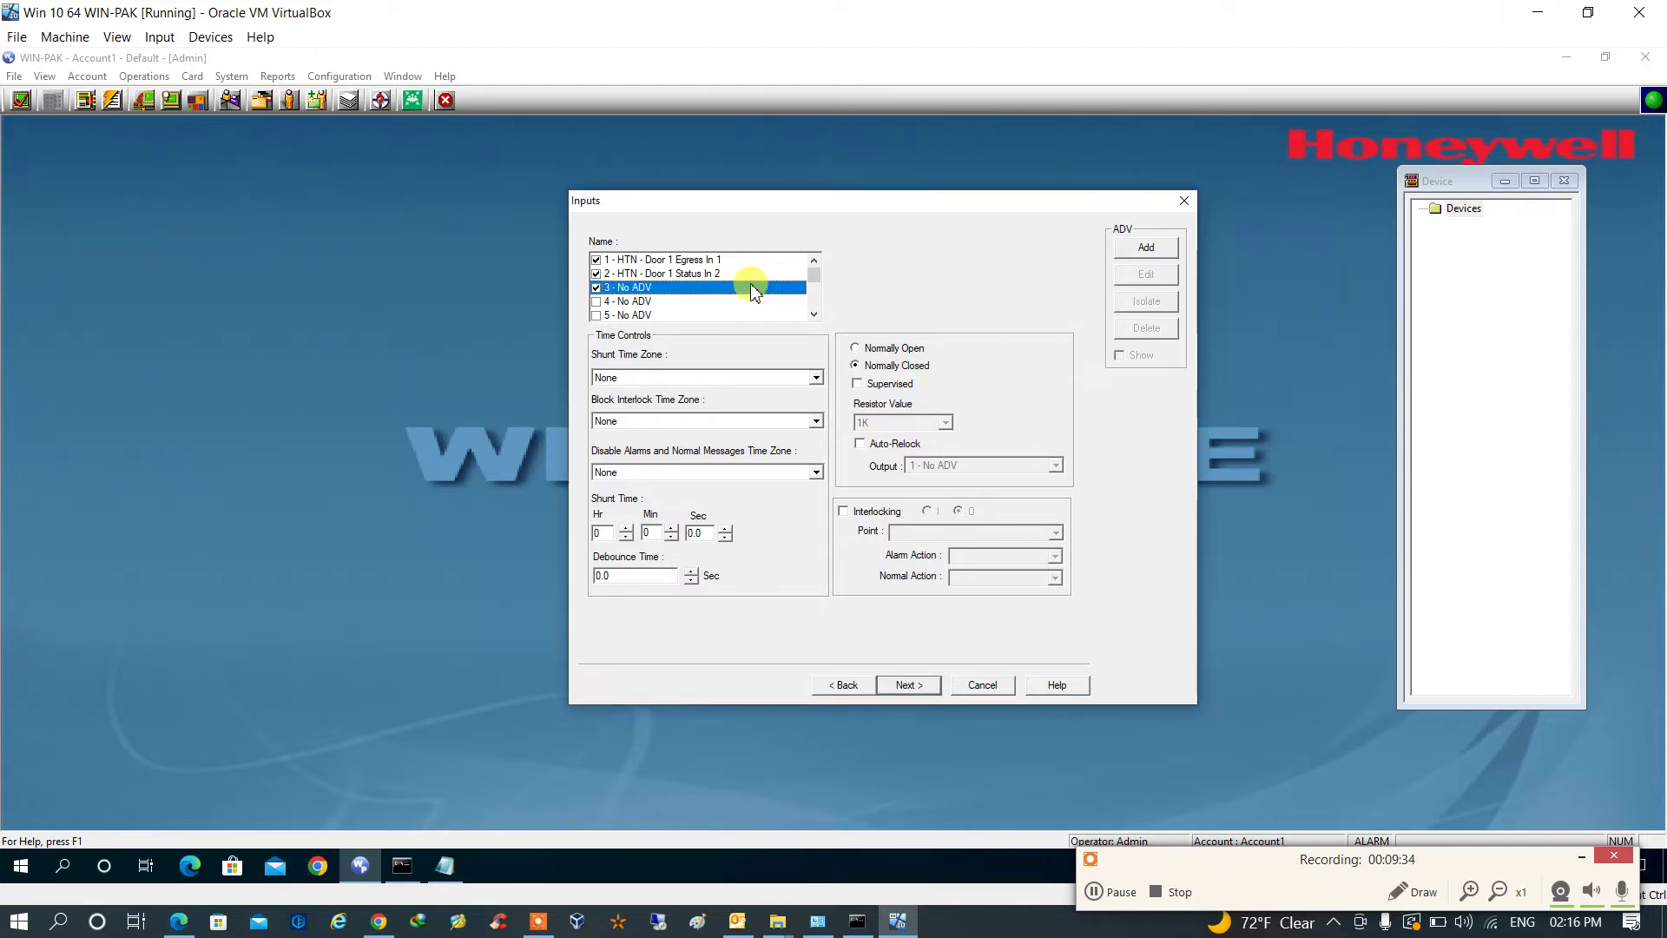
left_click(595, 302)
left_click(640, 301)
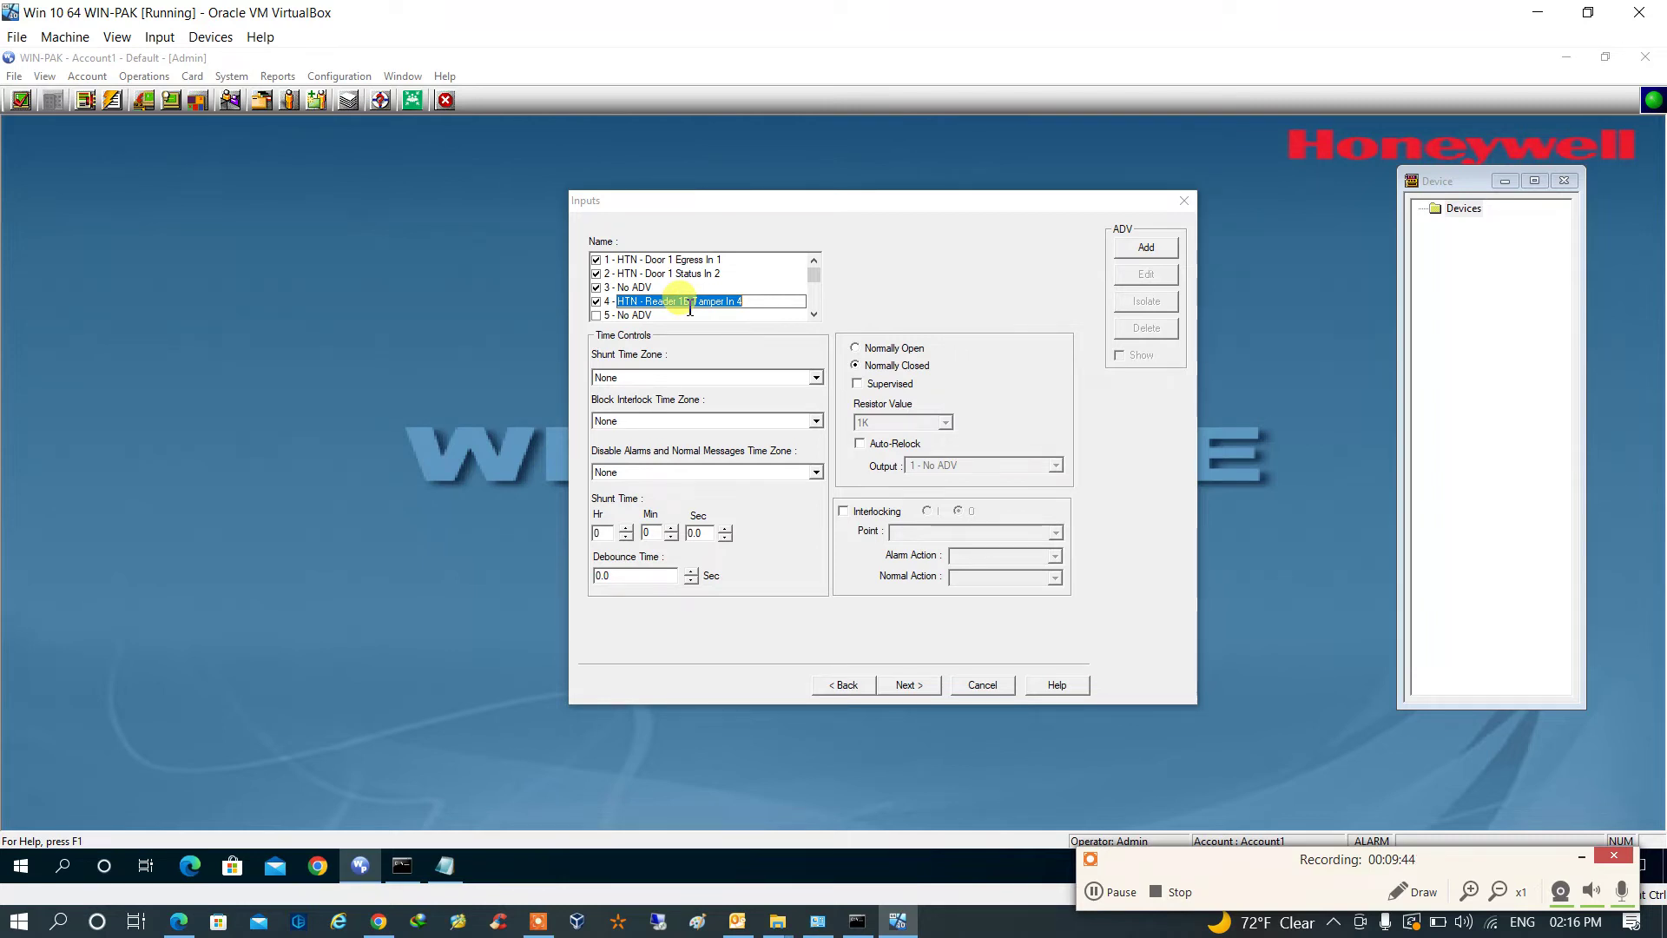
key("Delete")
key("Return")
left_click(596, 287)
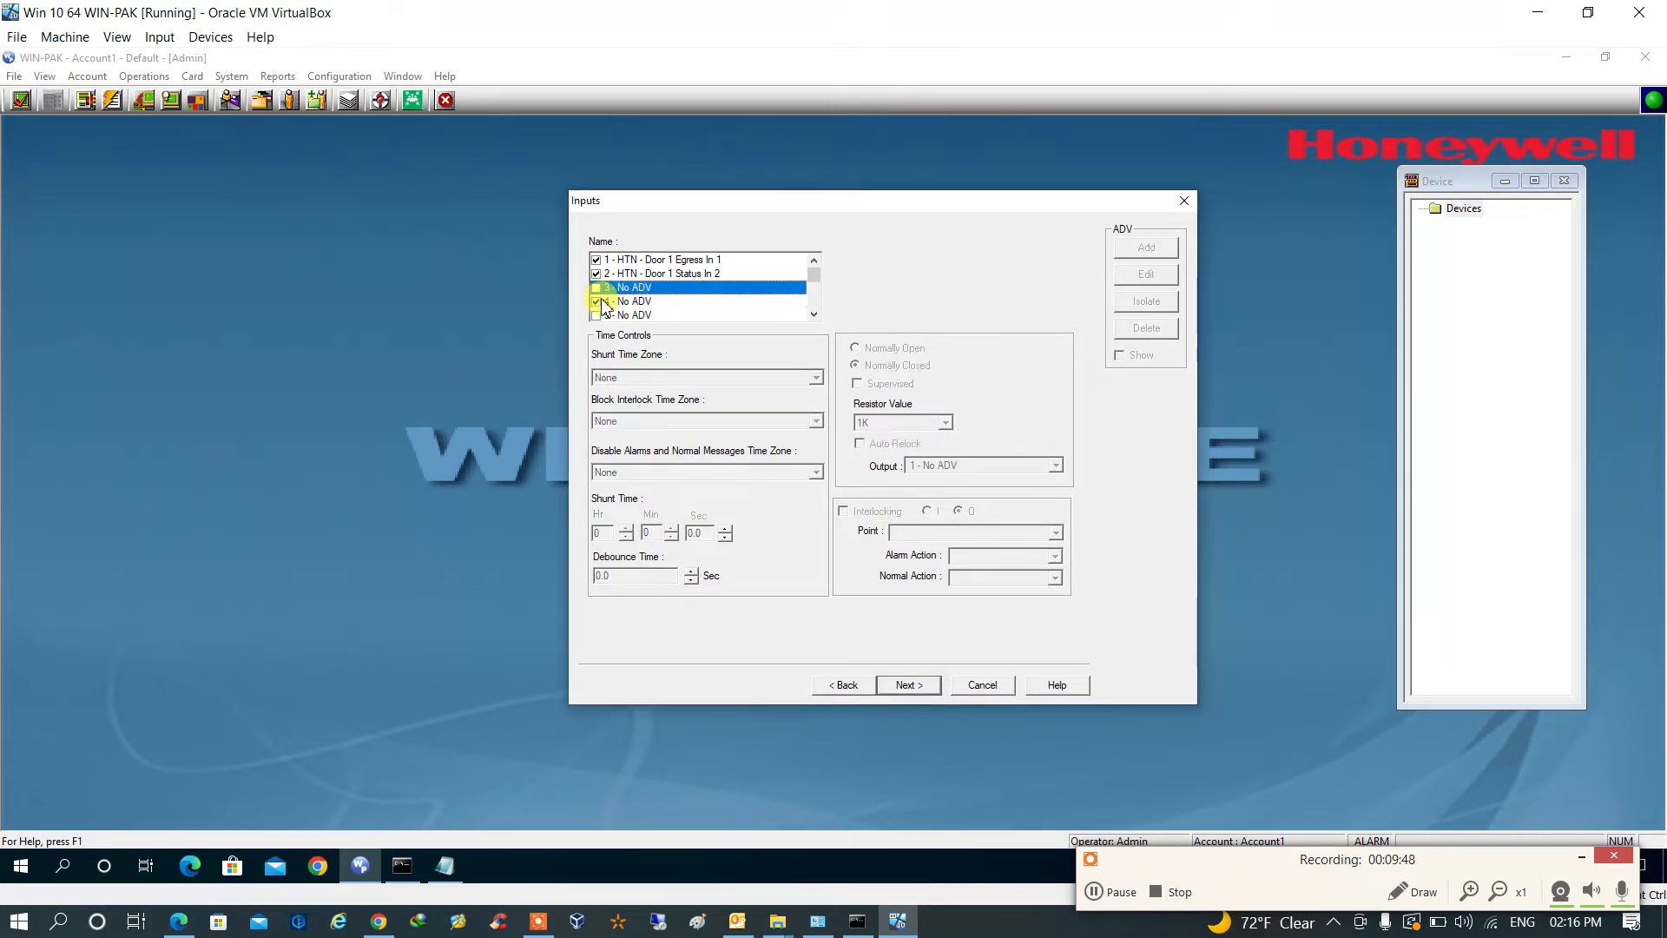
left_click(596, 301)
Step: Enable inputs 5 and 6 and create their device records, named "HTN - General In 5" and "HTN - Primary Power In 6"
left_click(597, 315)
left_click(620, 315)
left_click(631, 289)
left_click(631, 289)
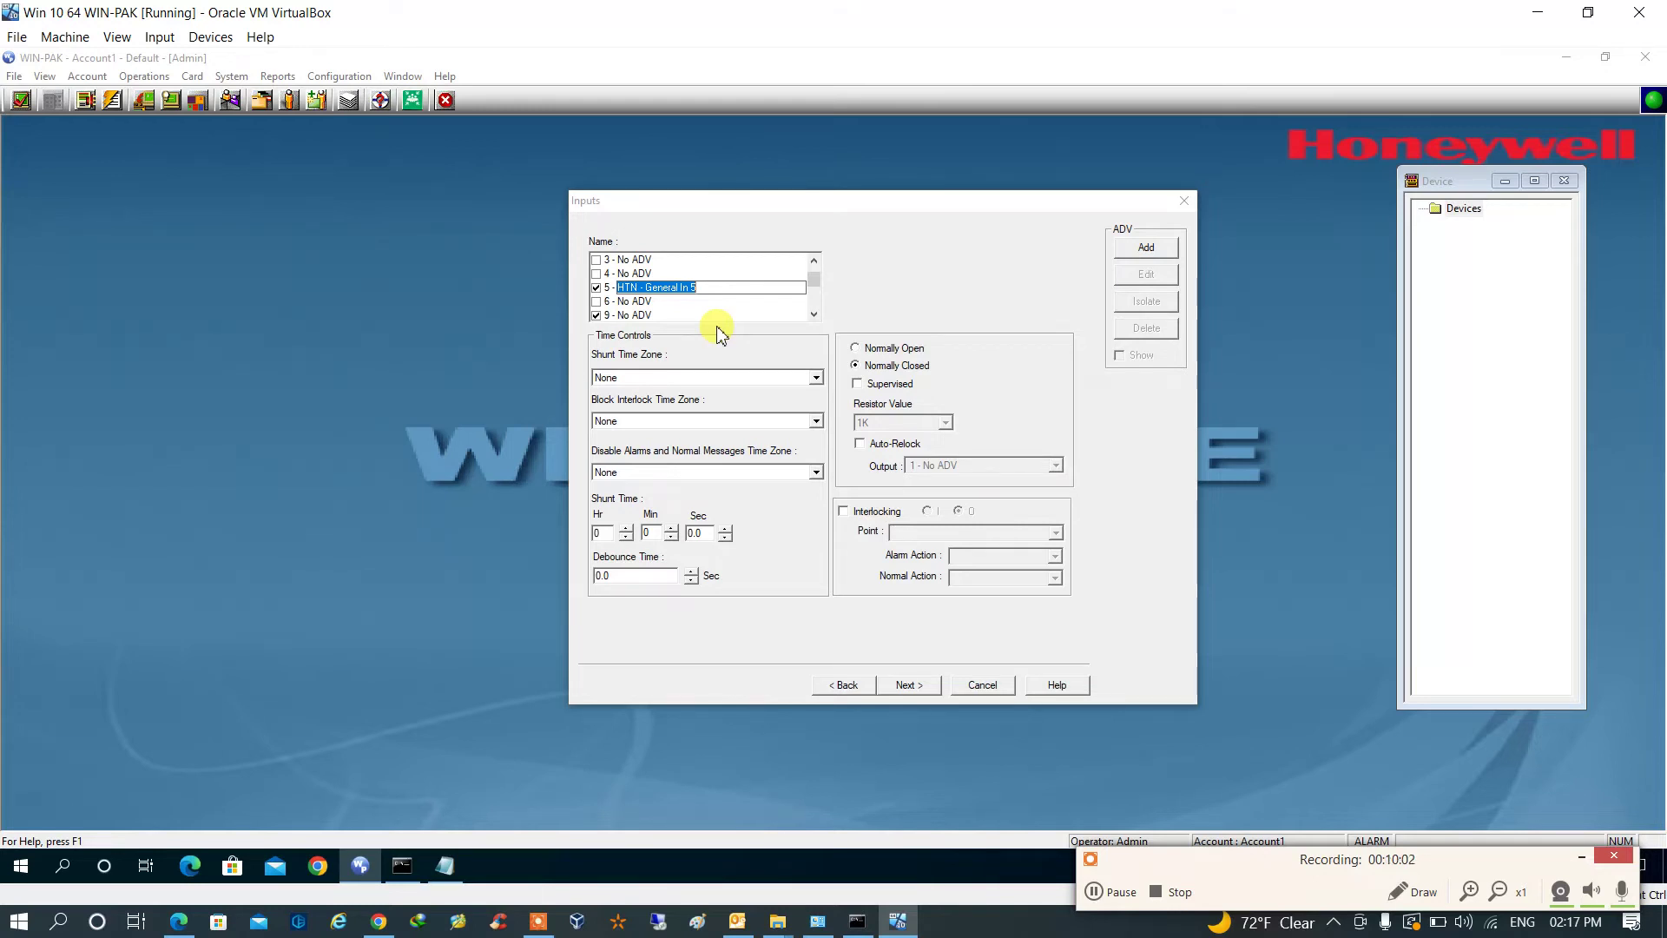
key("Return")
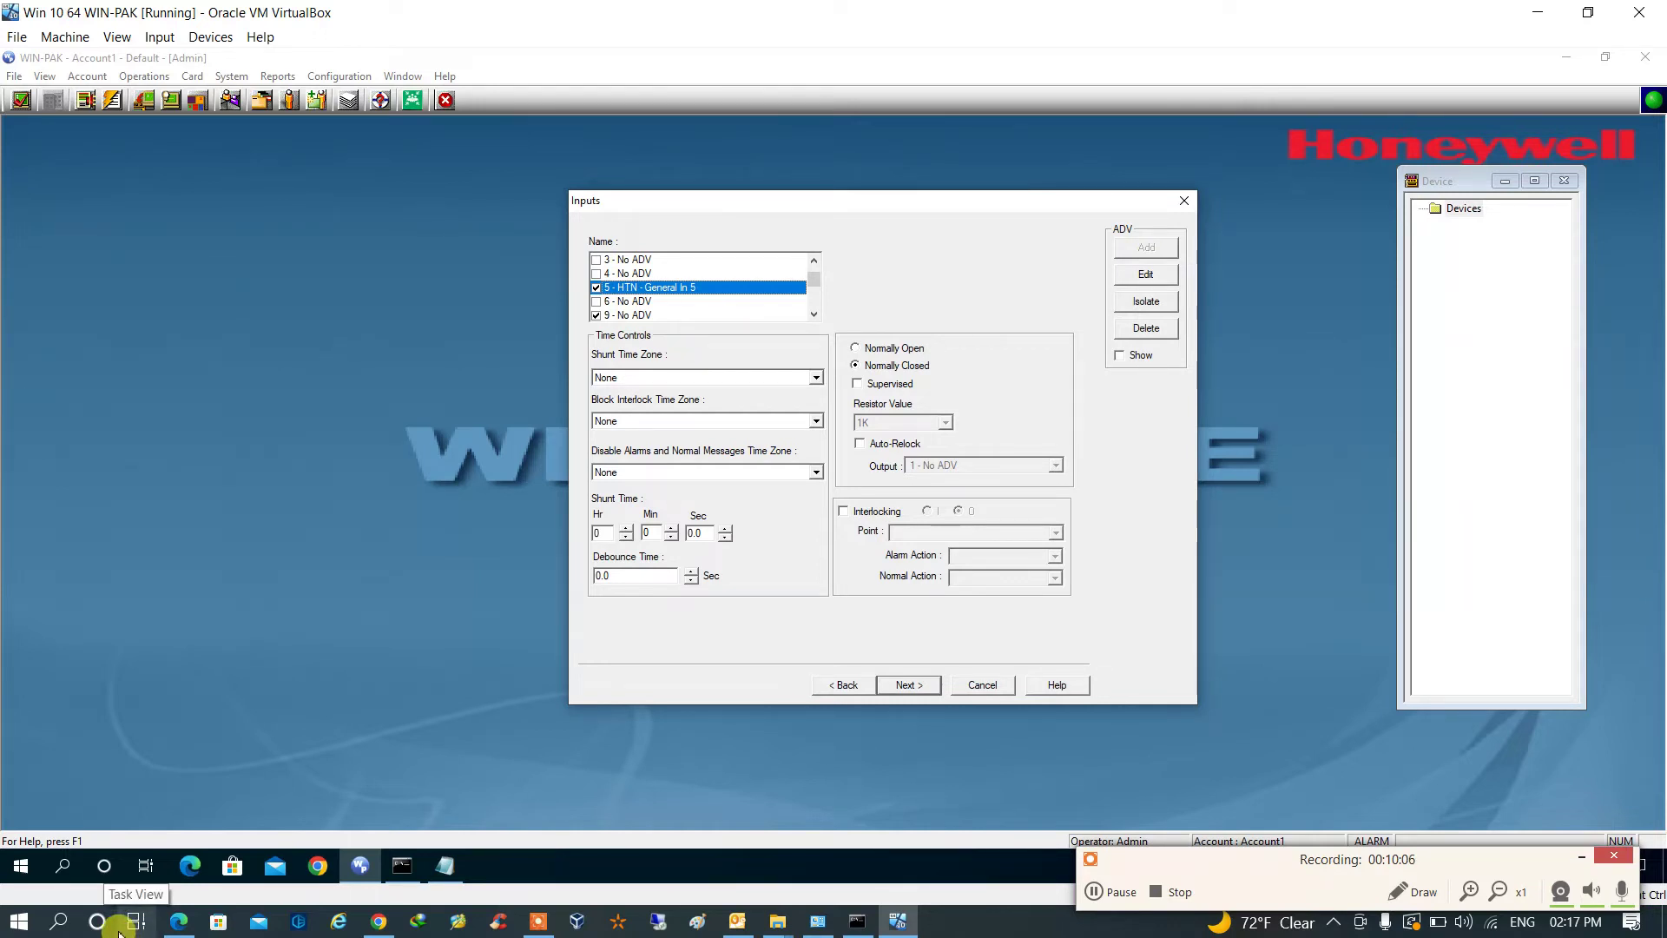
left_click(596, 302)
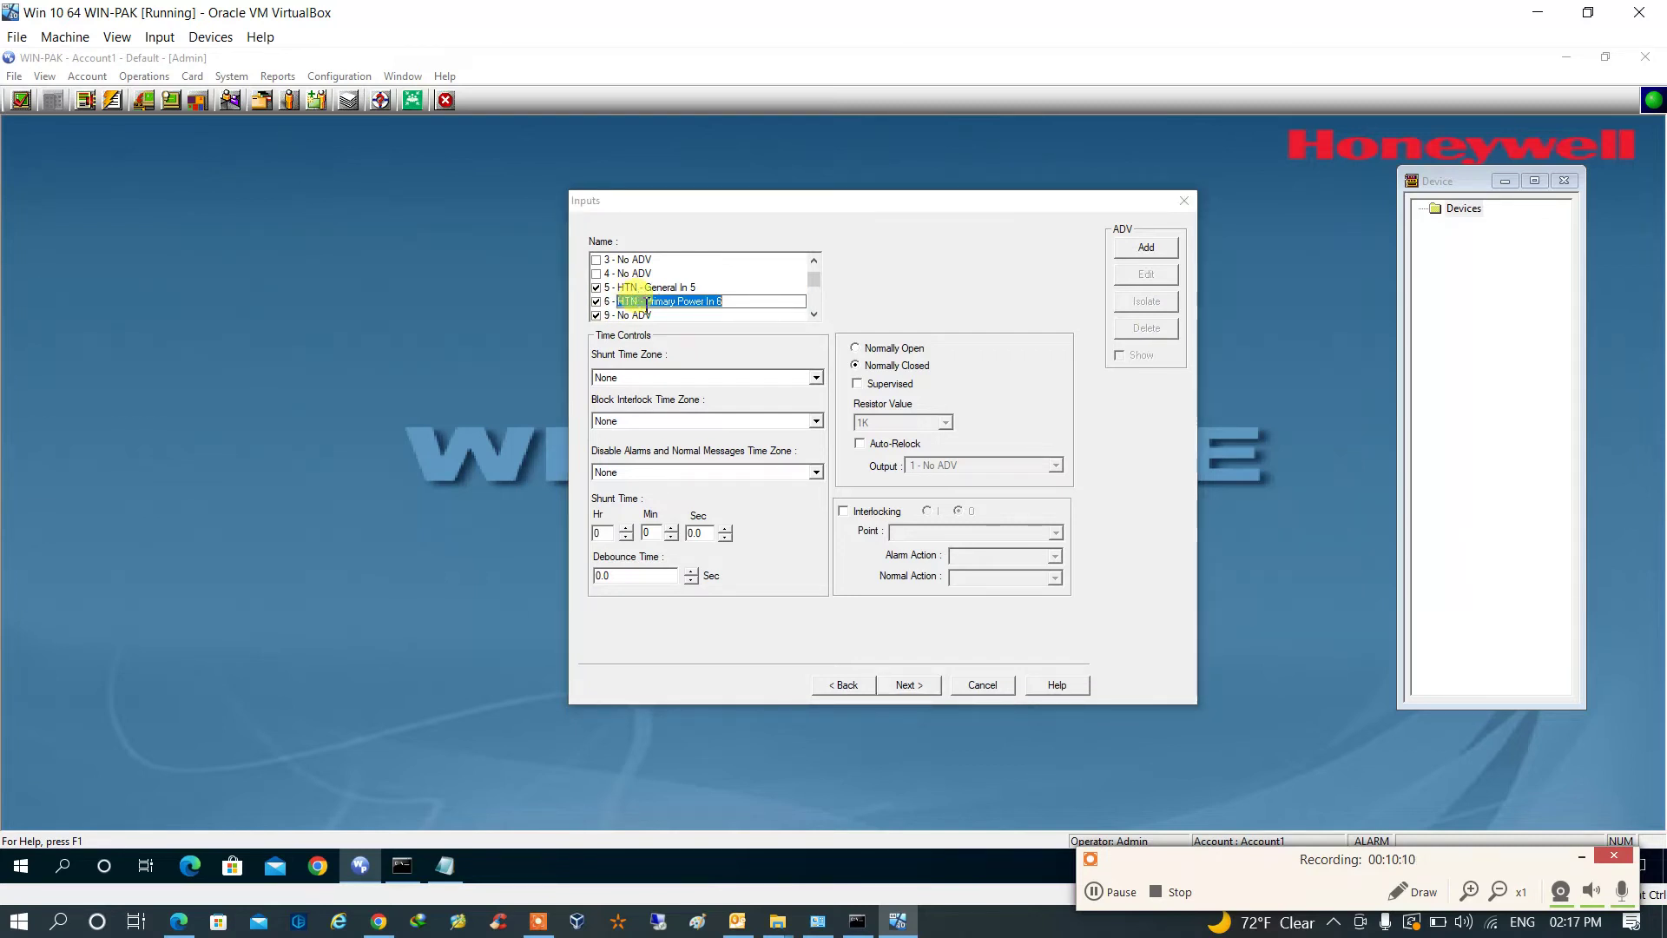
left_click(745, 408)
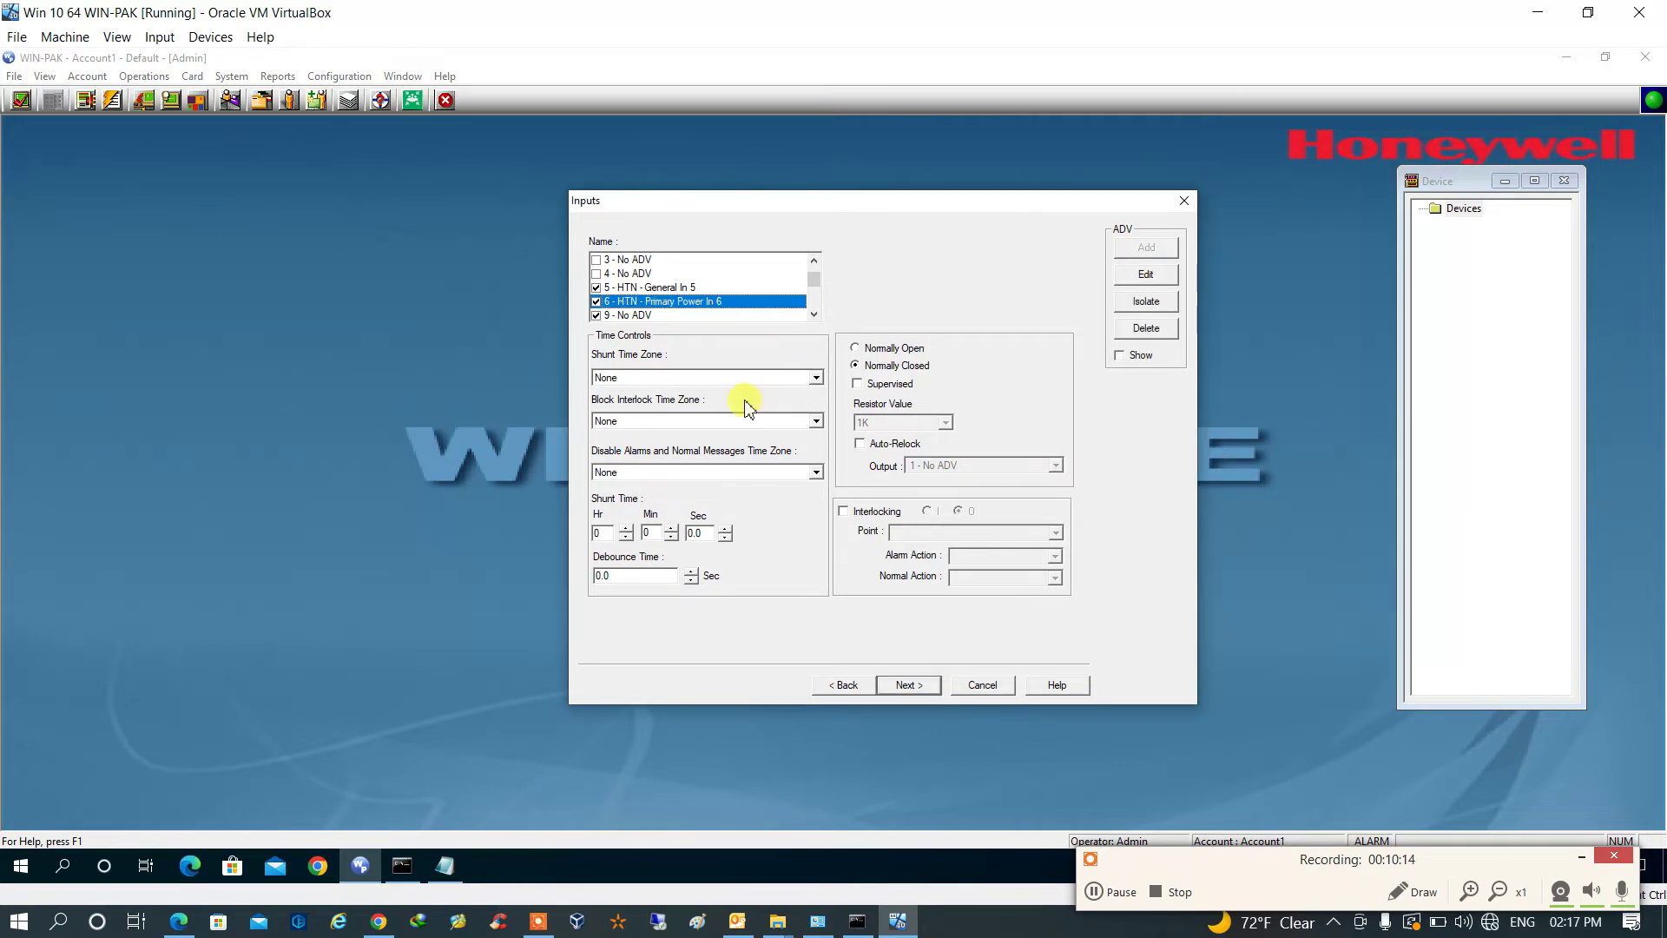
Step: Leave input 9 without a device record, and enable input 20 with the device record "HTN - Panel Tamper In 20"
left_click(618, 315)
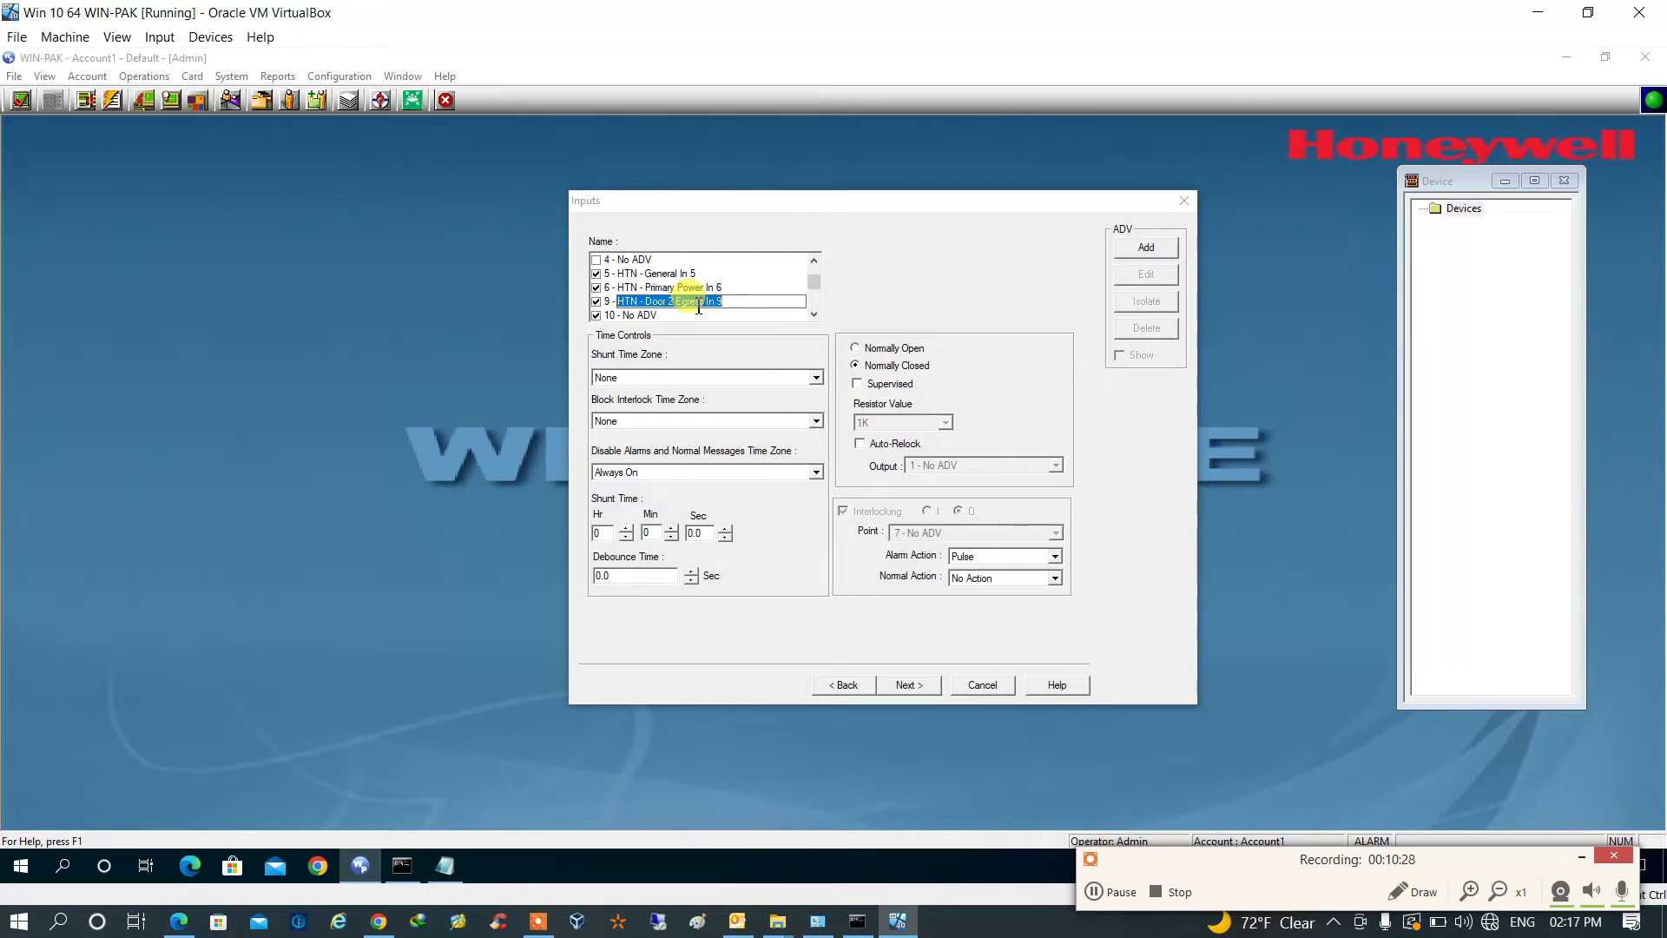
key("Escape")
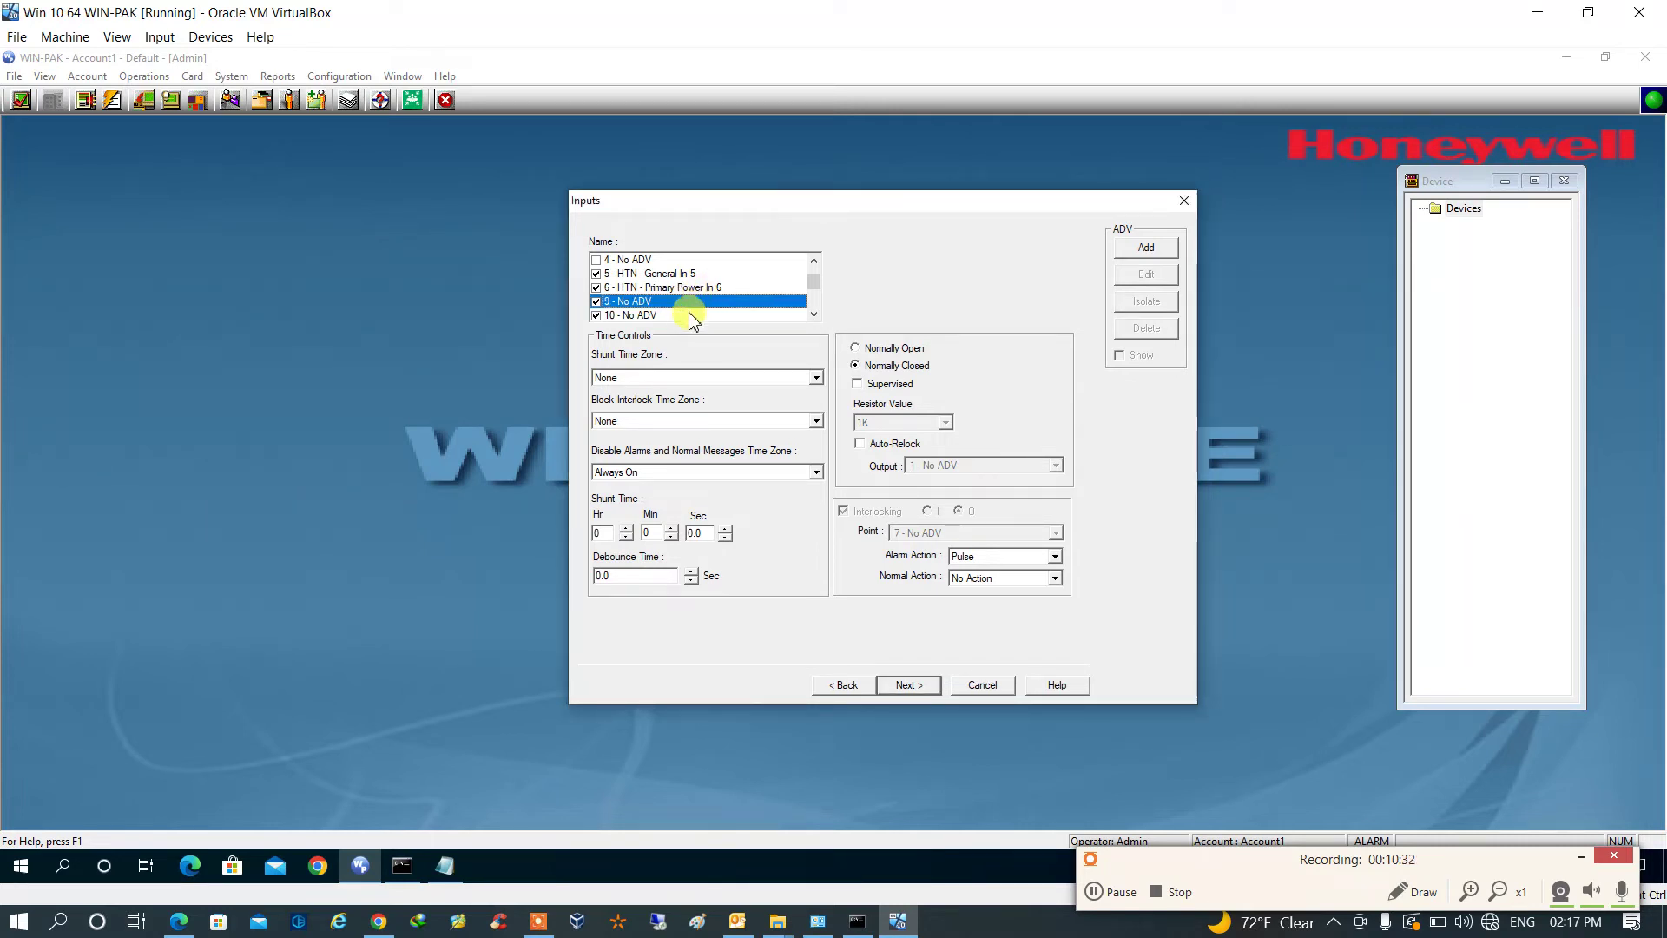
left_click(814, 316)
left_click(814, 316)
left_click(814, 316)
left_click(814, 316)
left_click(814, 316)
left_click(814, 316)
left_click(814, 316)
left_click(815, 316)
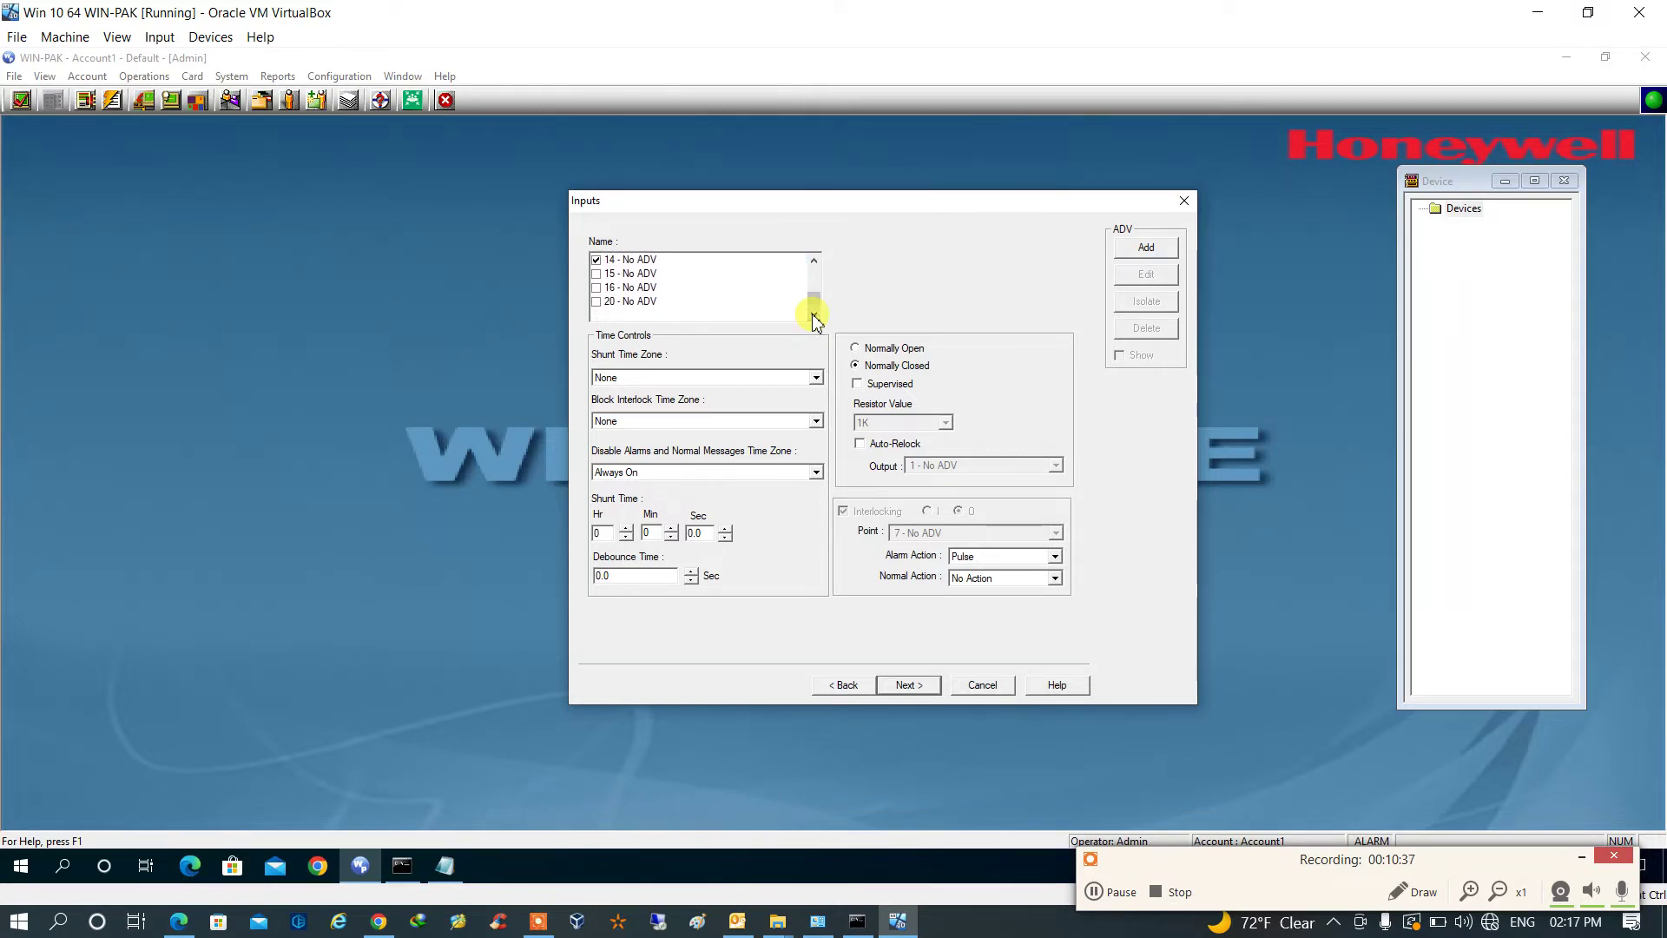
left_click(596, 301)
left_click(653, 302)
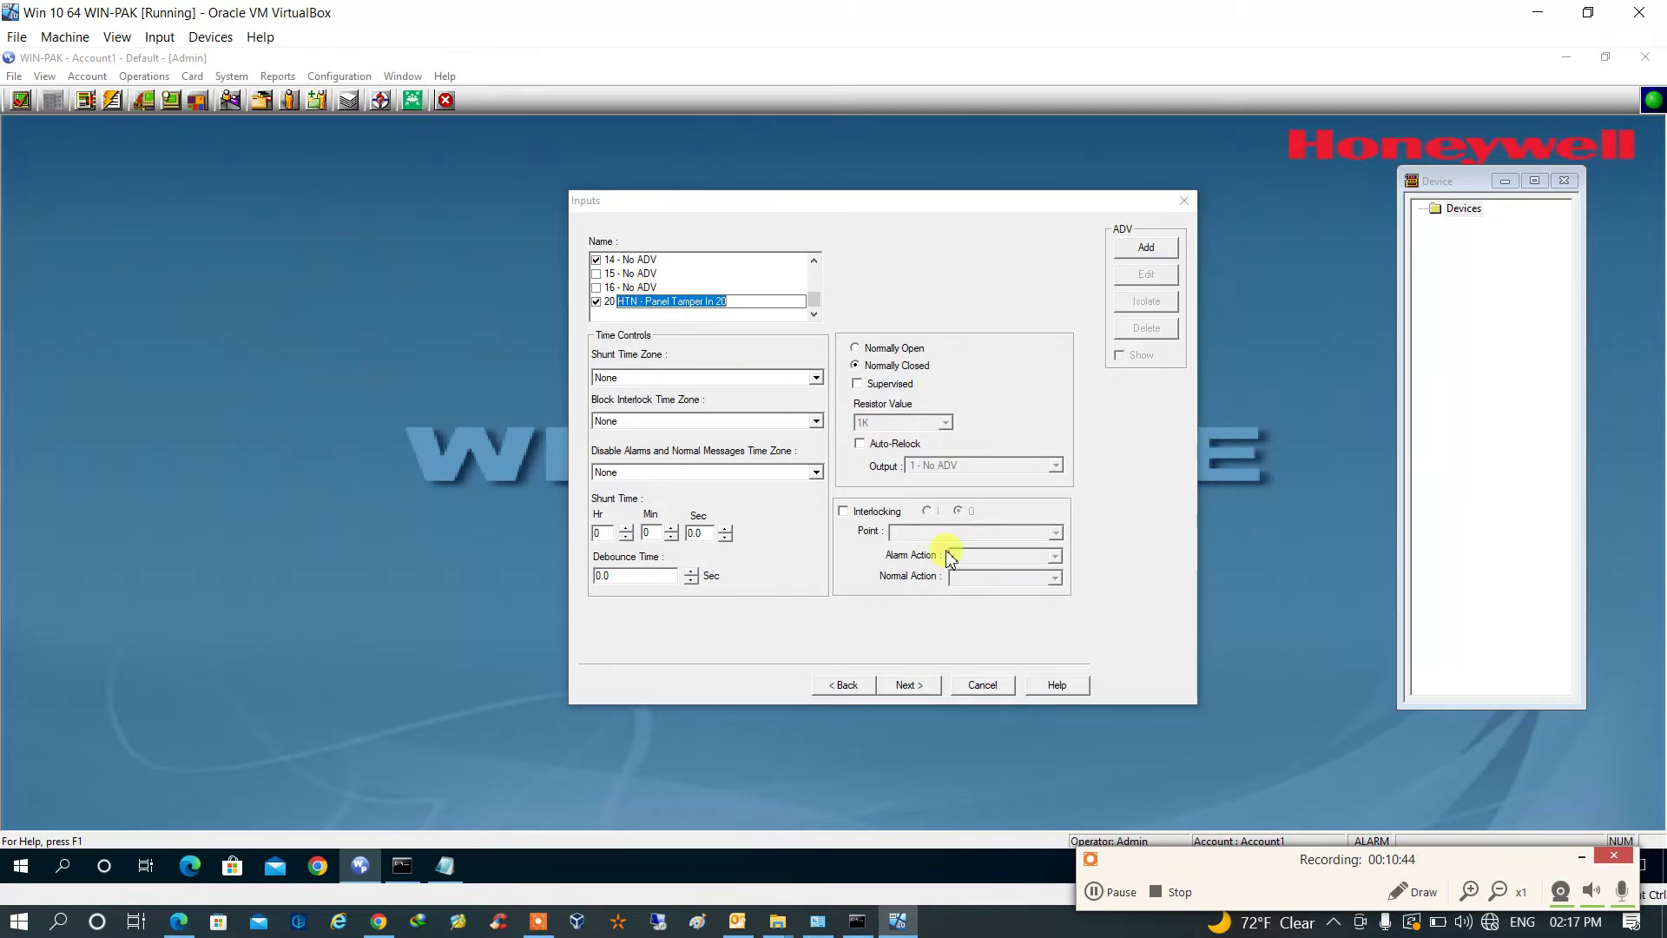
key("Return")
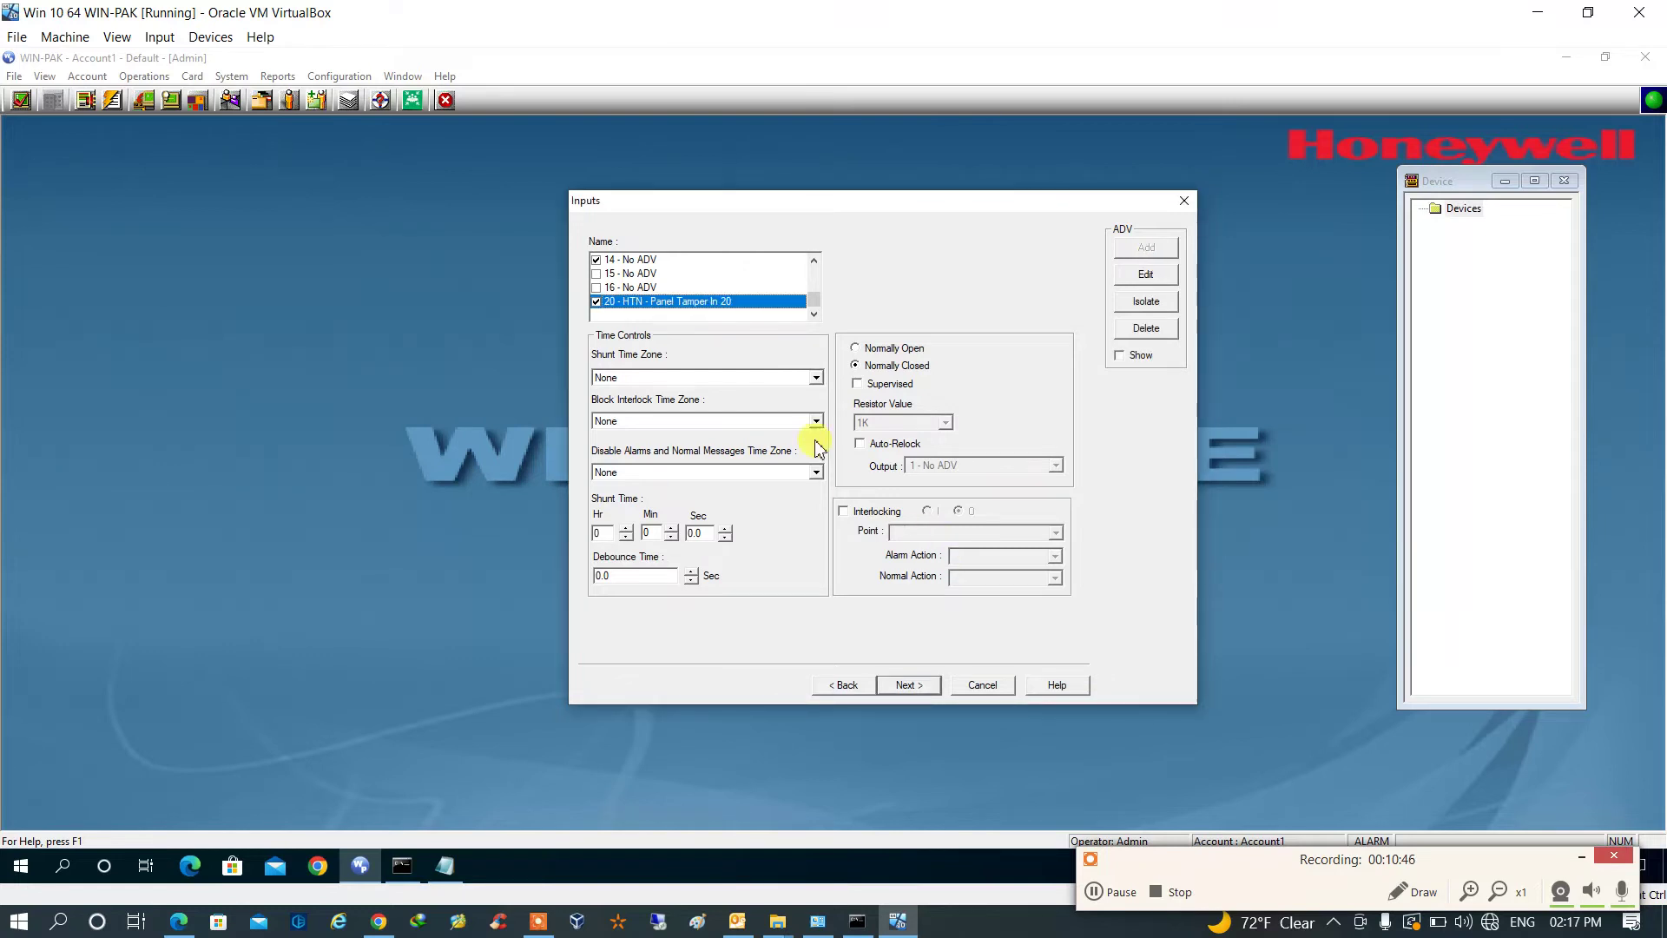
Step: Enable input 16 without creating a device record for it
left_click(597, 287)
left_click(629, 287)
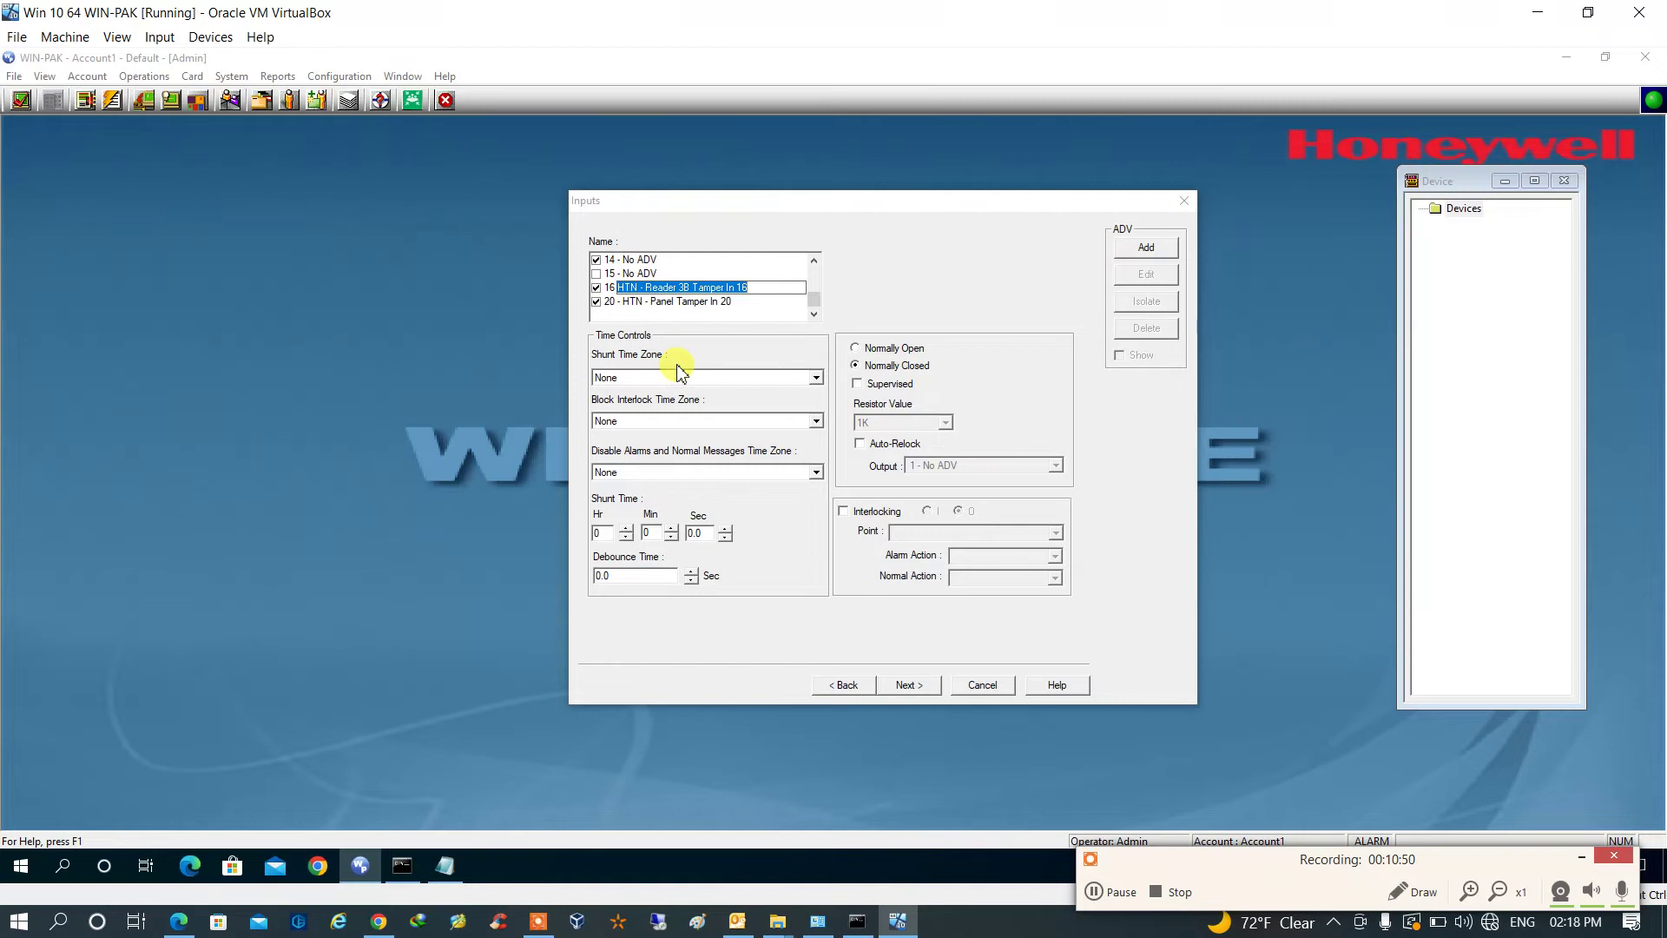
key("Escape")
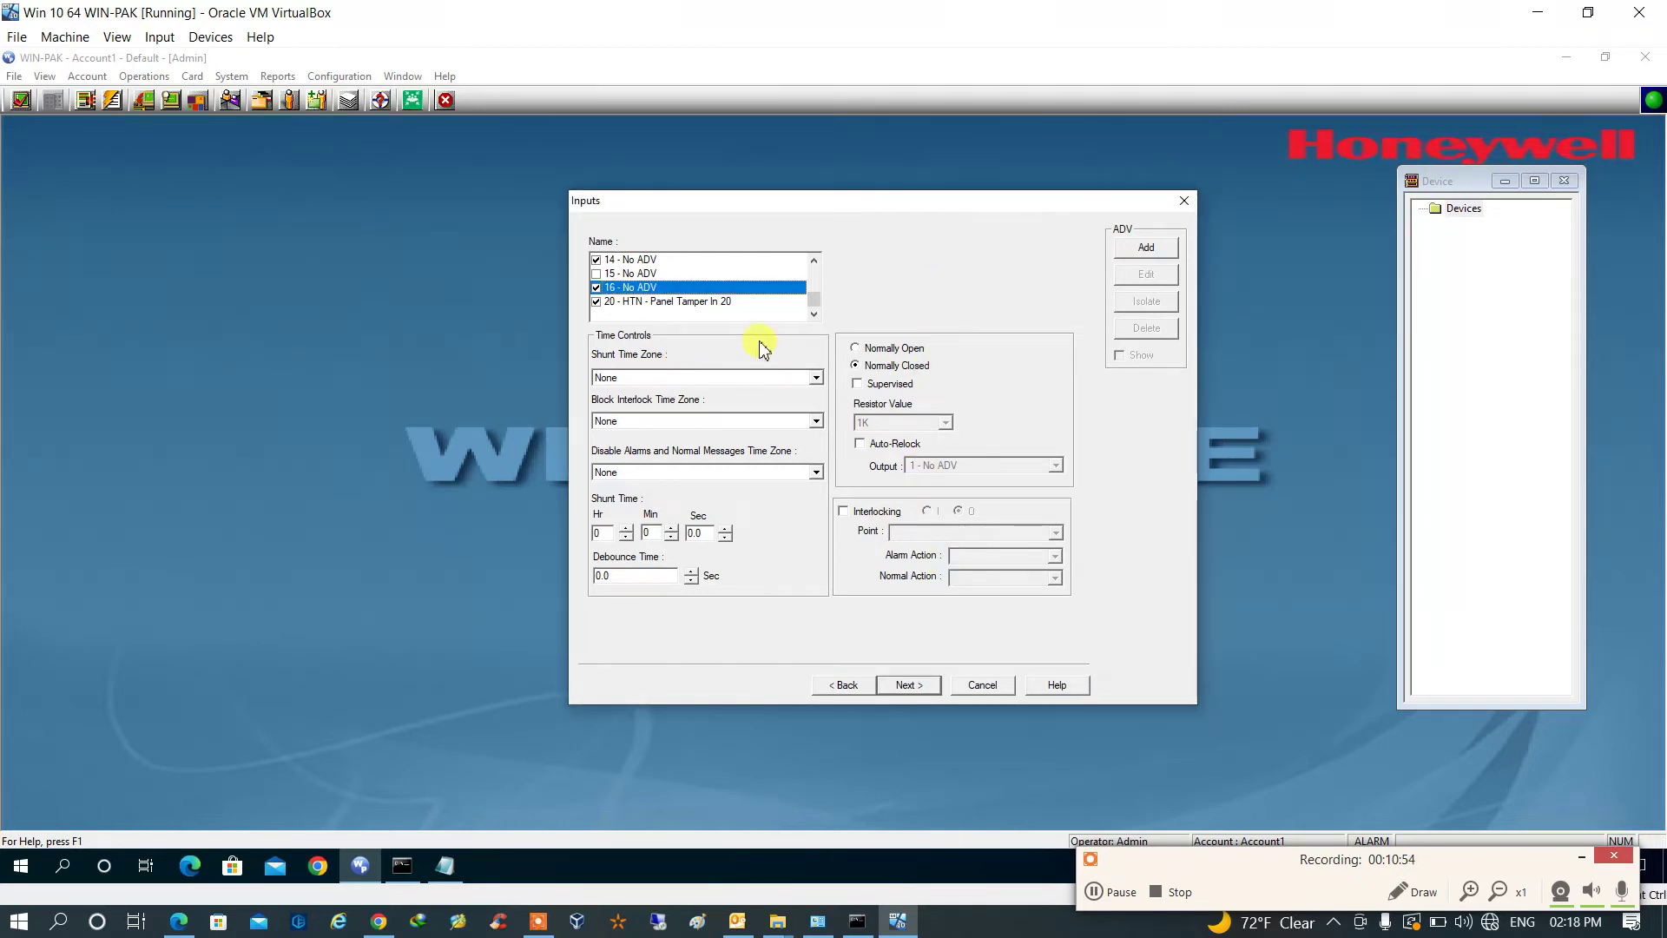
left_click(725, 301)
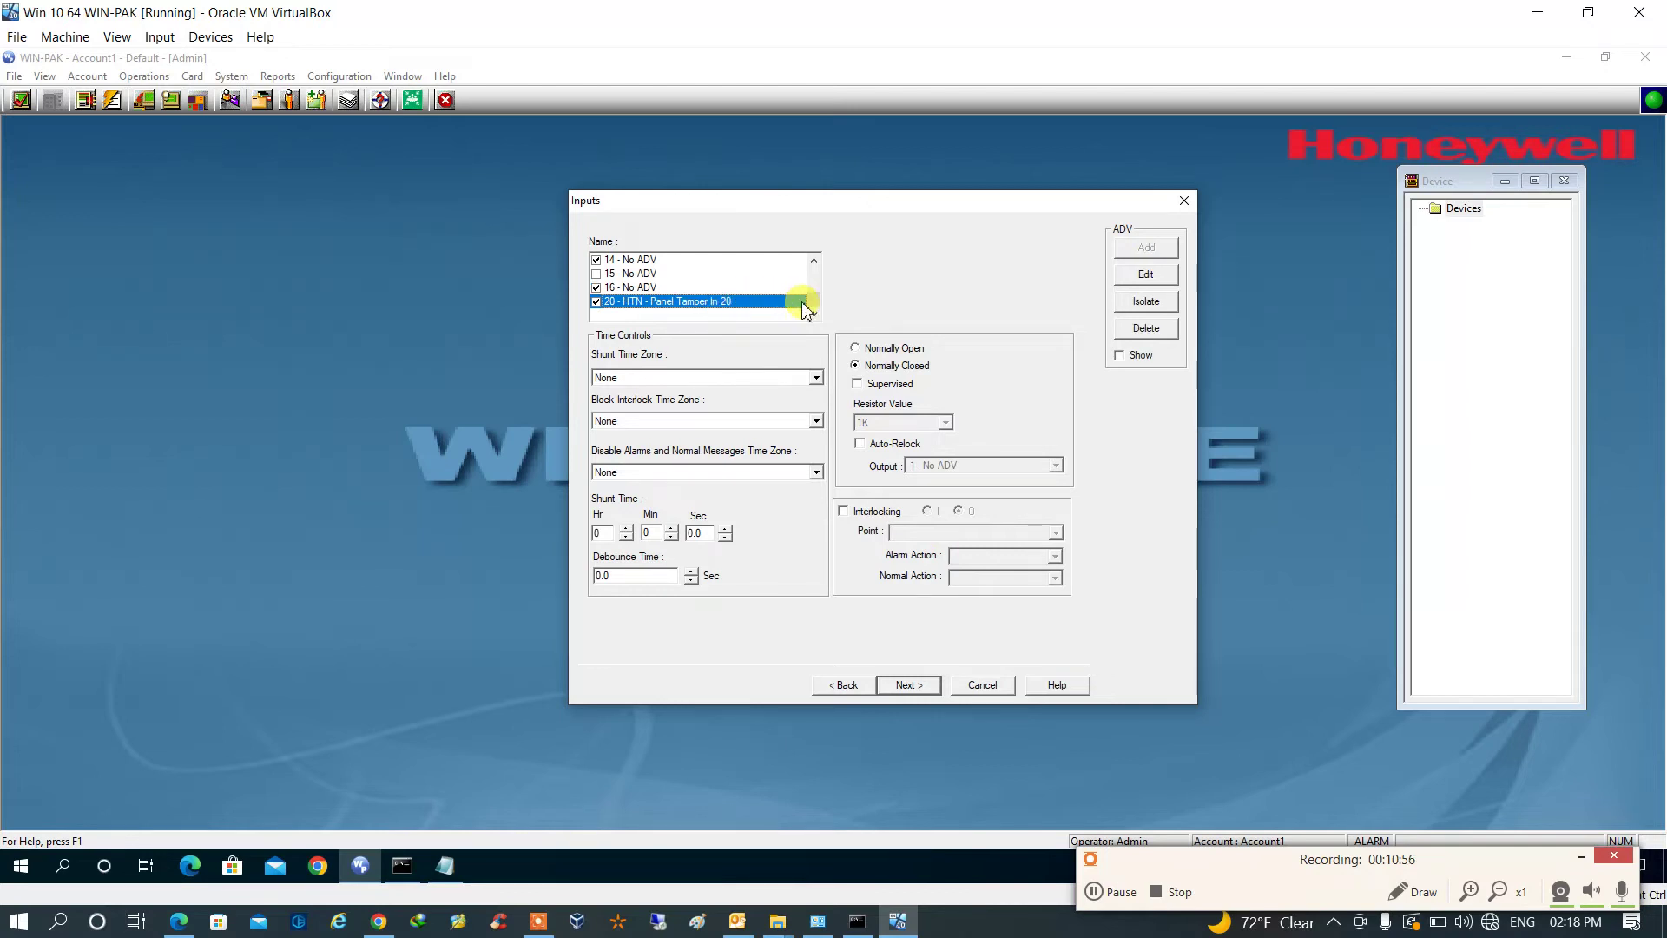
Step: Review the settings of the Door 1 egress and status inputs and proceed to the outputs configuration
scroll(814, 269, "up", 5)
left_click(686, 262)
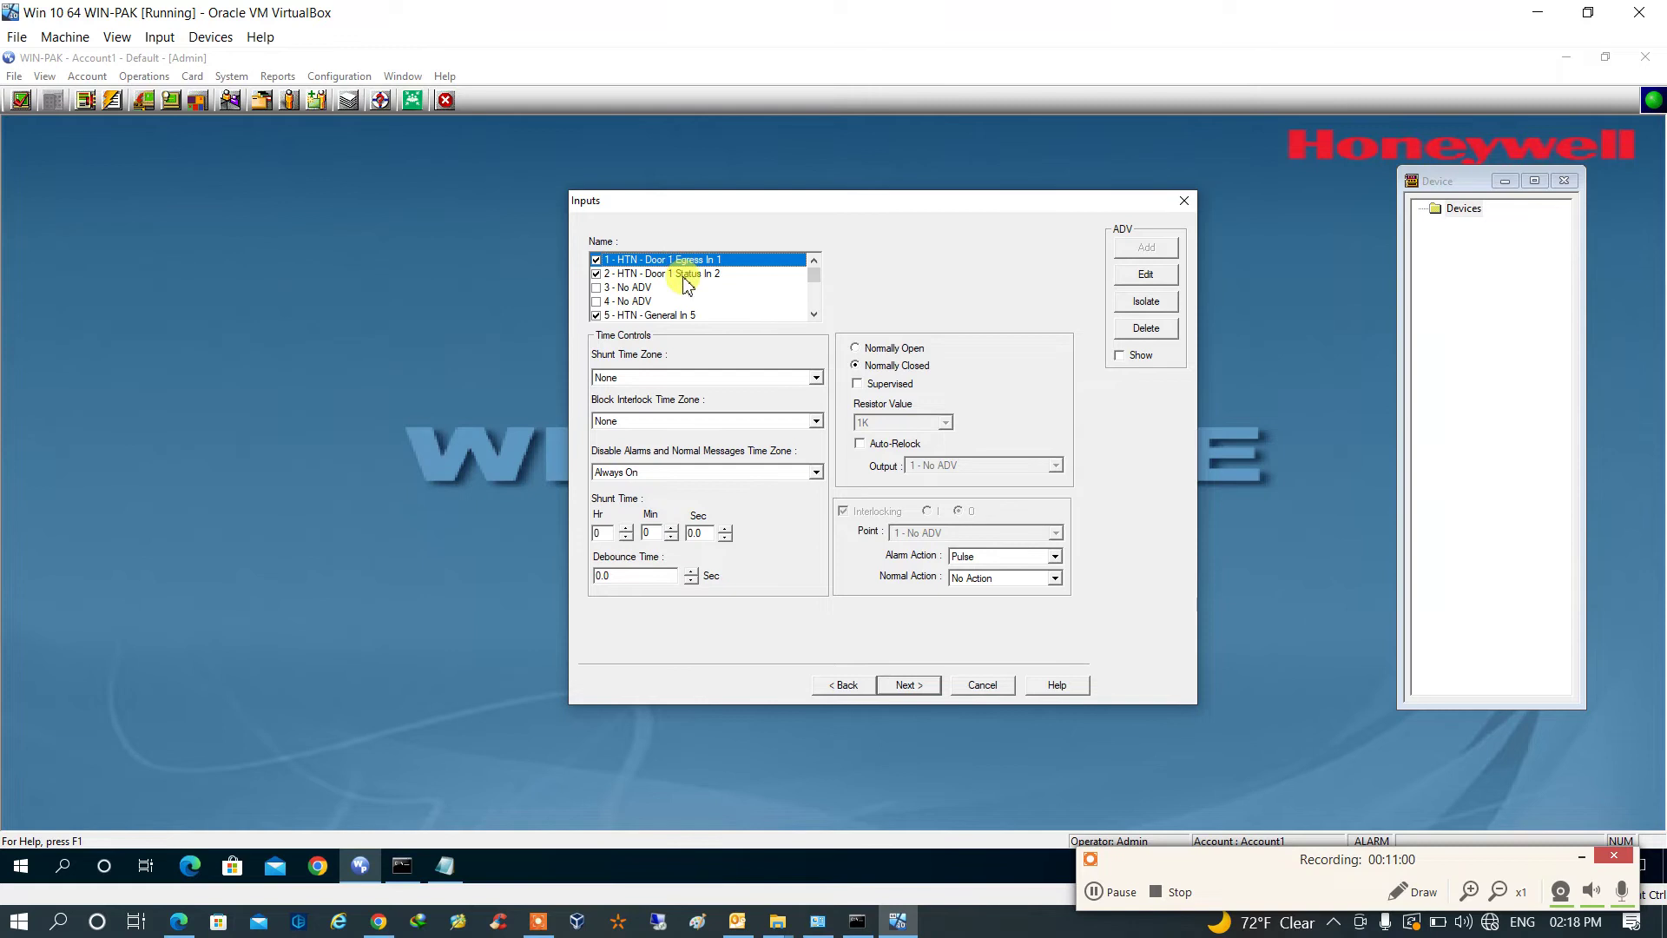
left_click(687, 276)
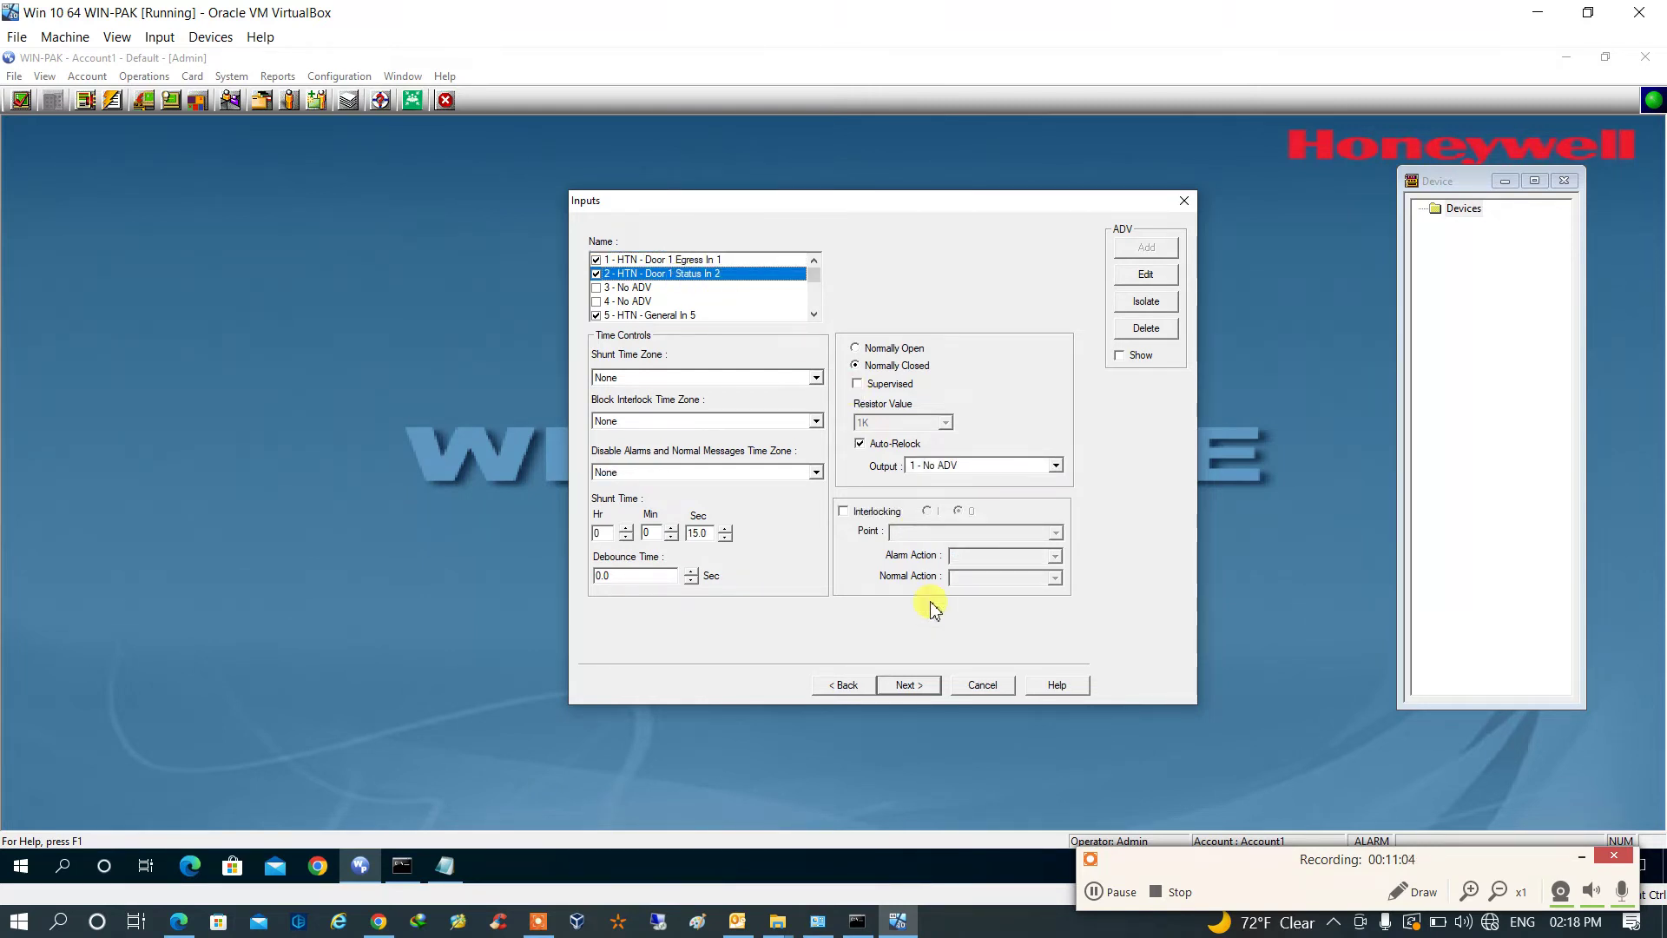
left_click(926, 686)
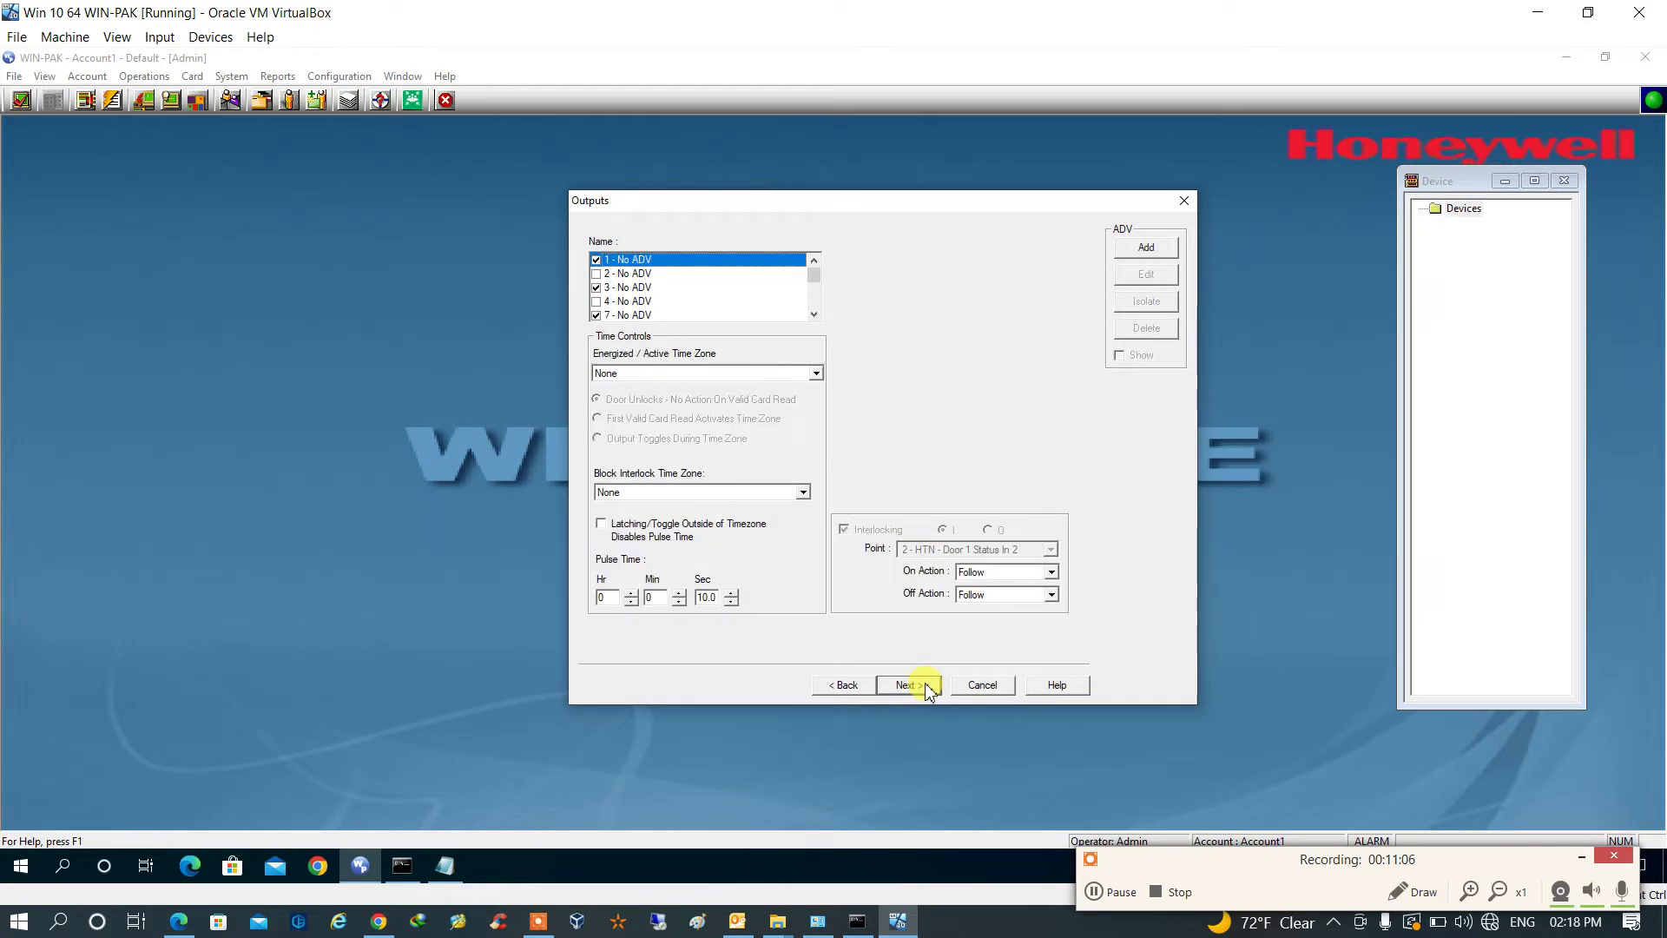
Step: Create the device record "HTN - Door 1 lock Out 1" for output 1 and enable output 2 without a device record
left_click(676, 260)
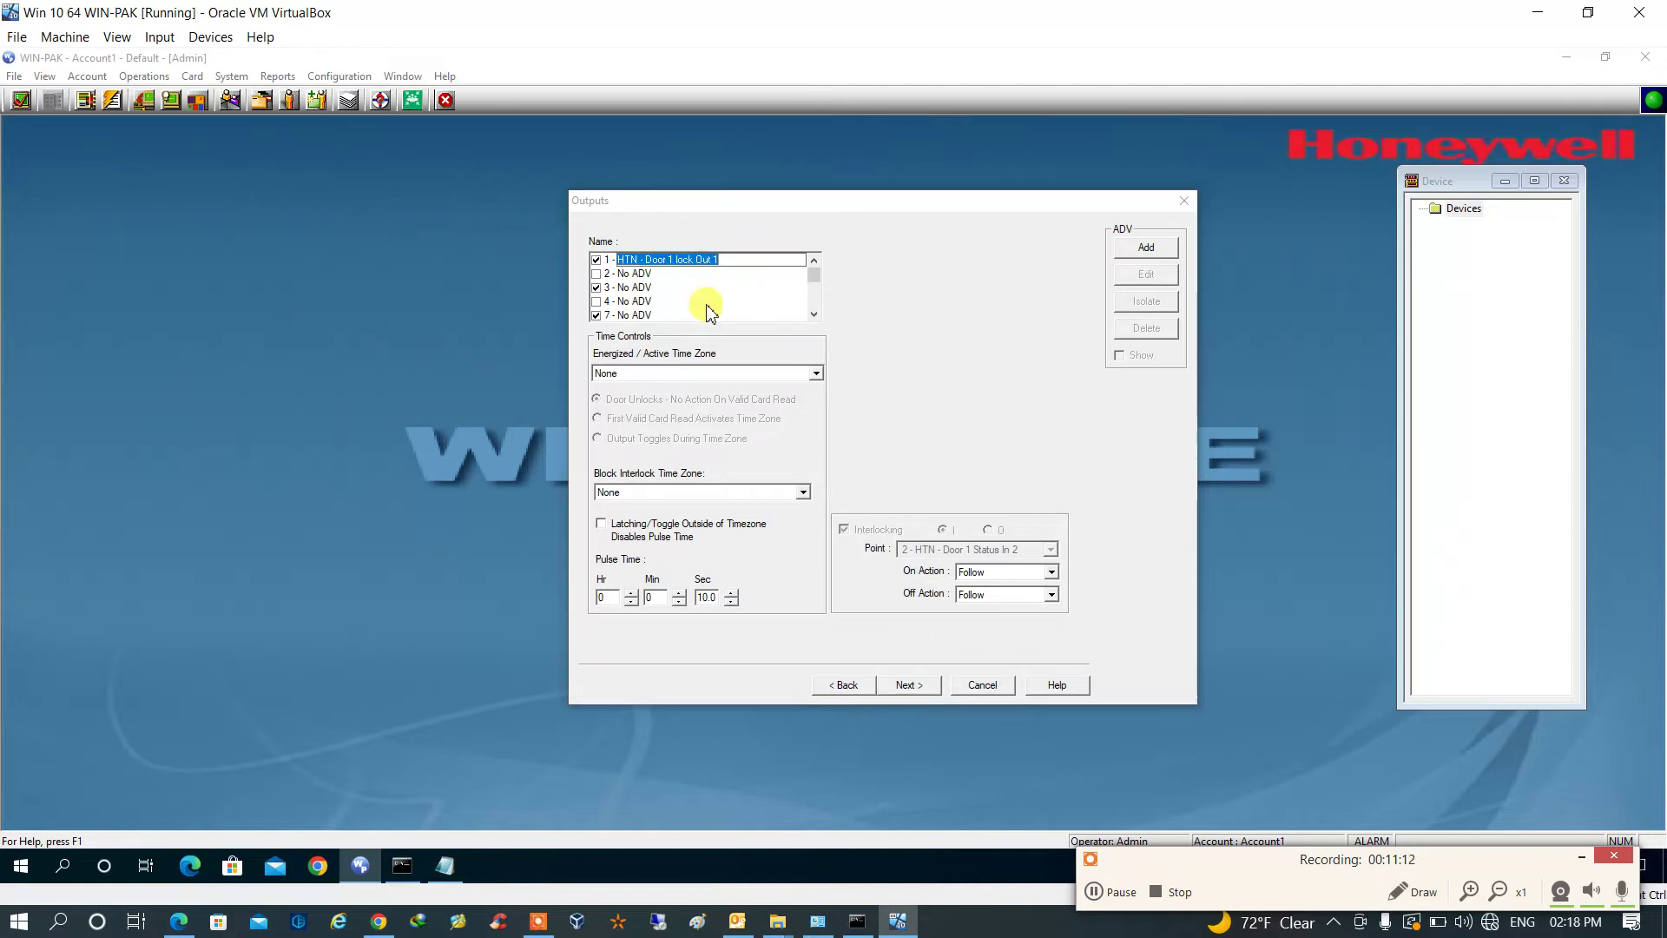
left_click(768, 441)
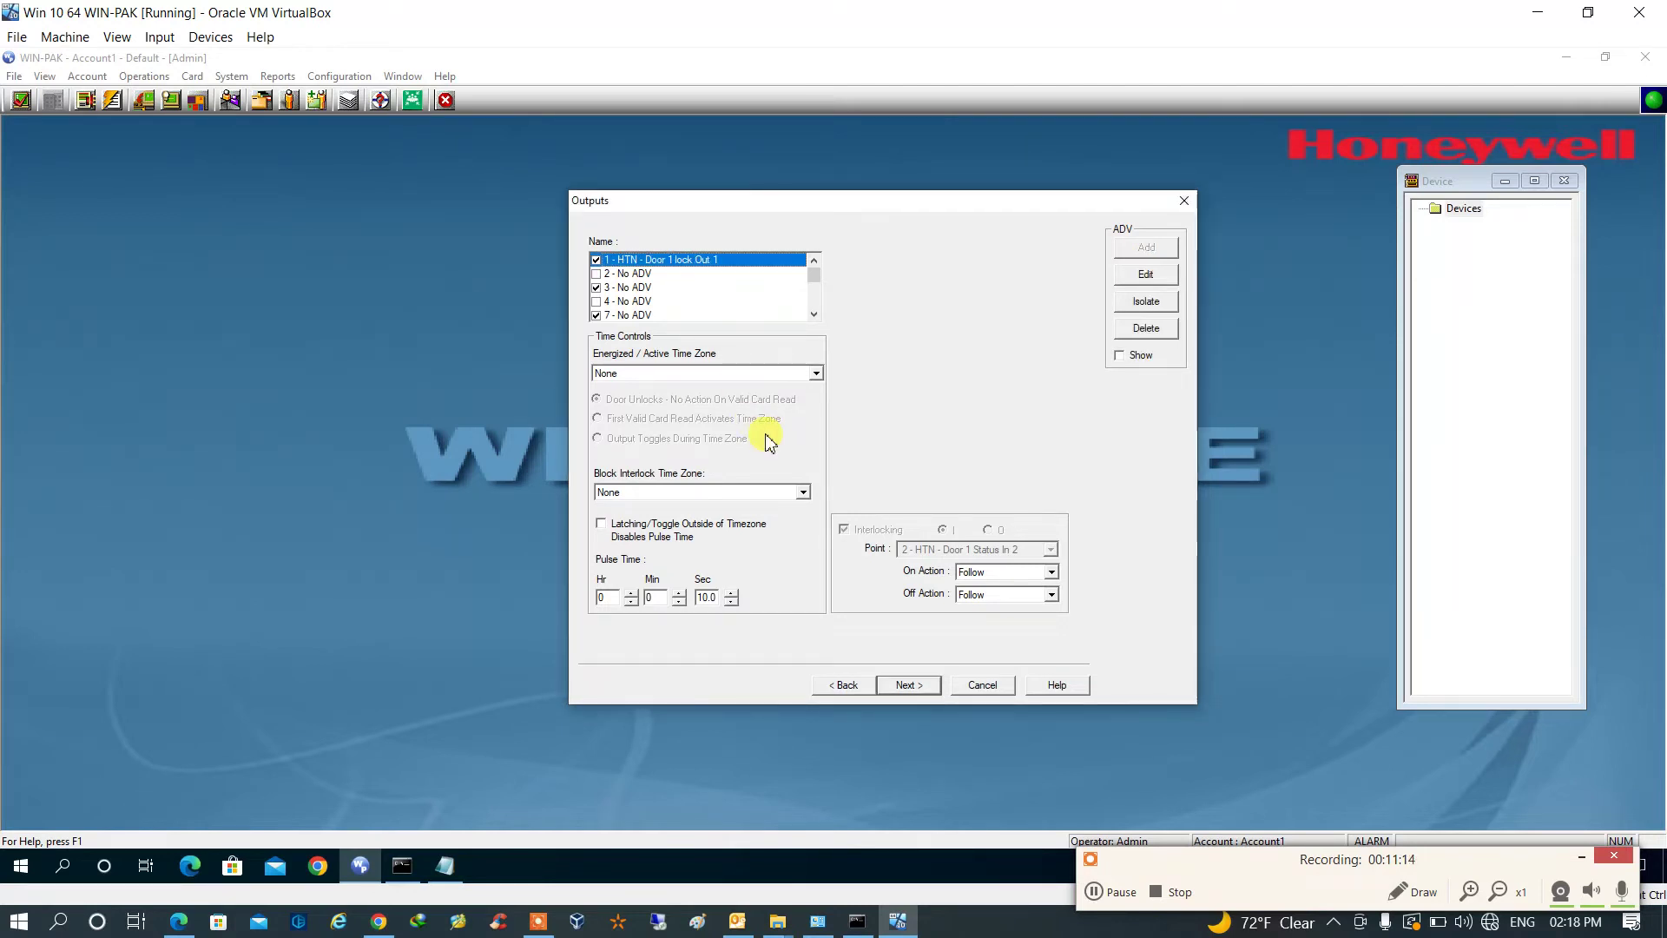
left_click(595, 274)
left_click(646, 275)
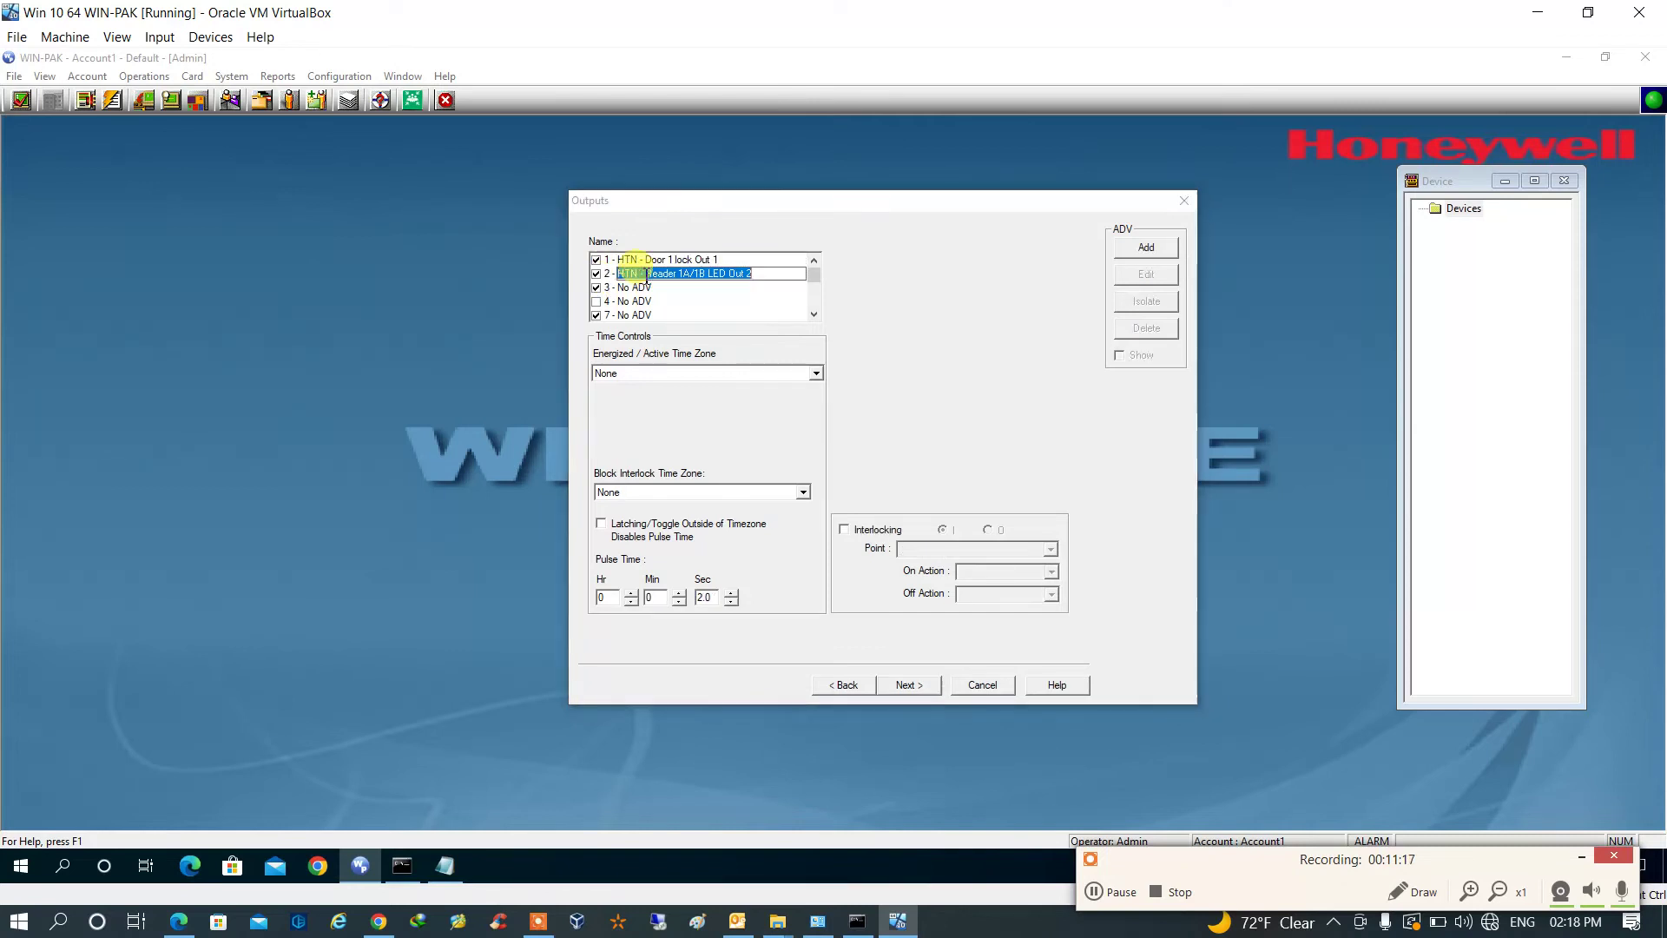
left_click(704, 427)
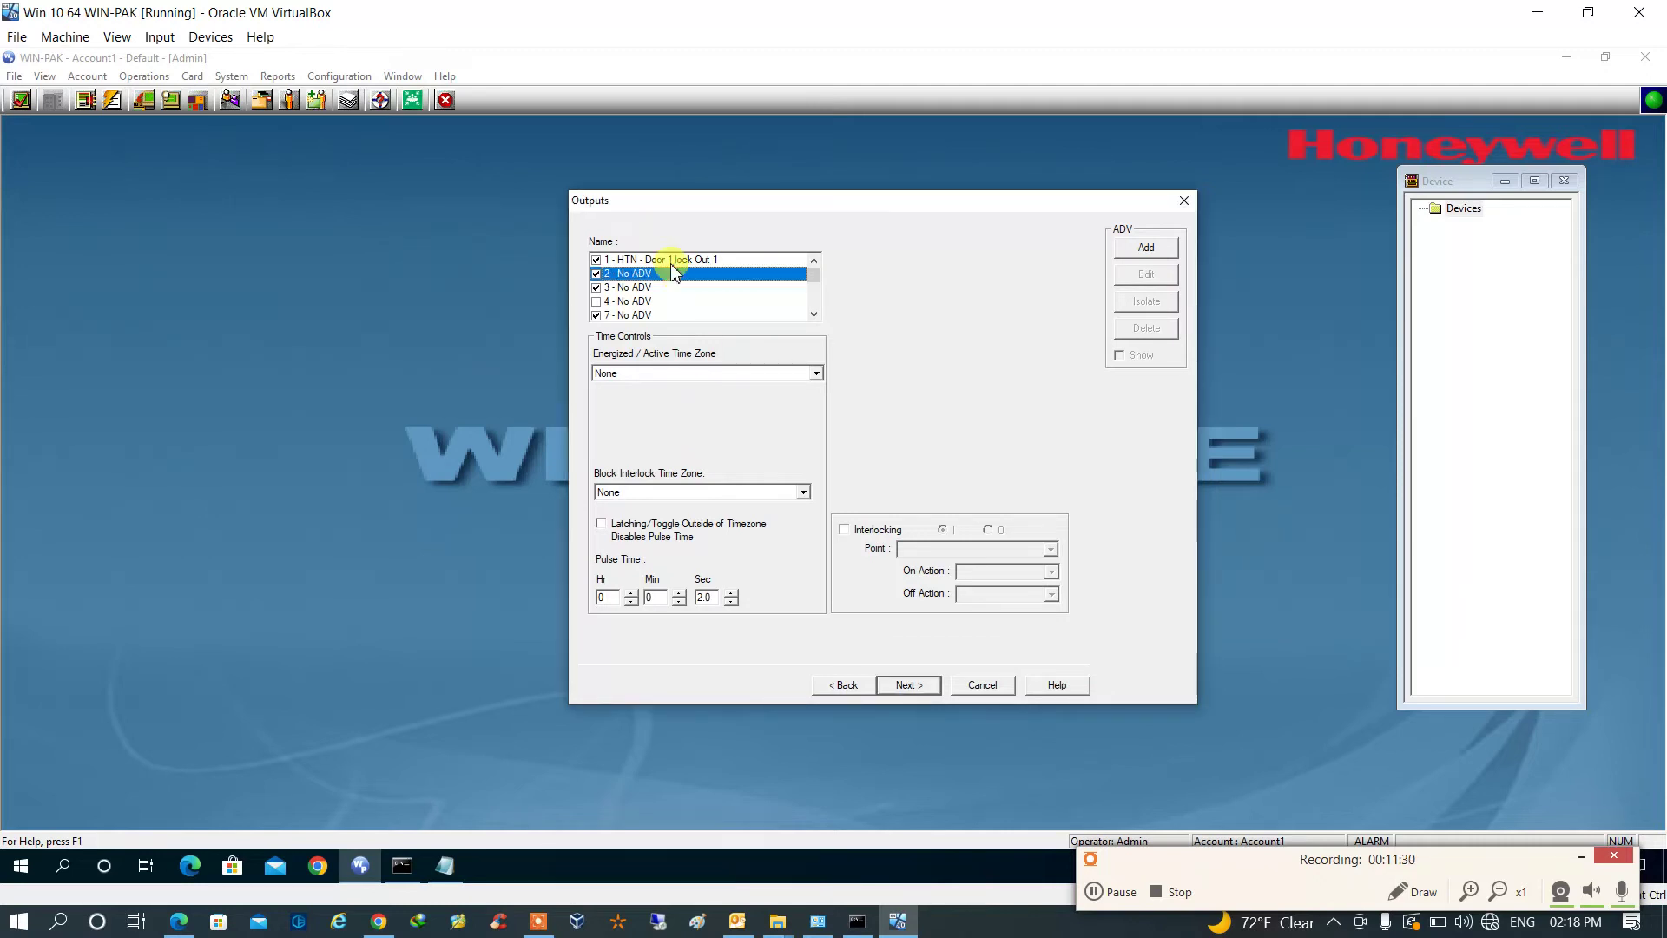
Step: Create the device record "HTN - Aux Out 3" for output 3 and enable output 4 without a device record
left_click(634, 287)
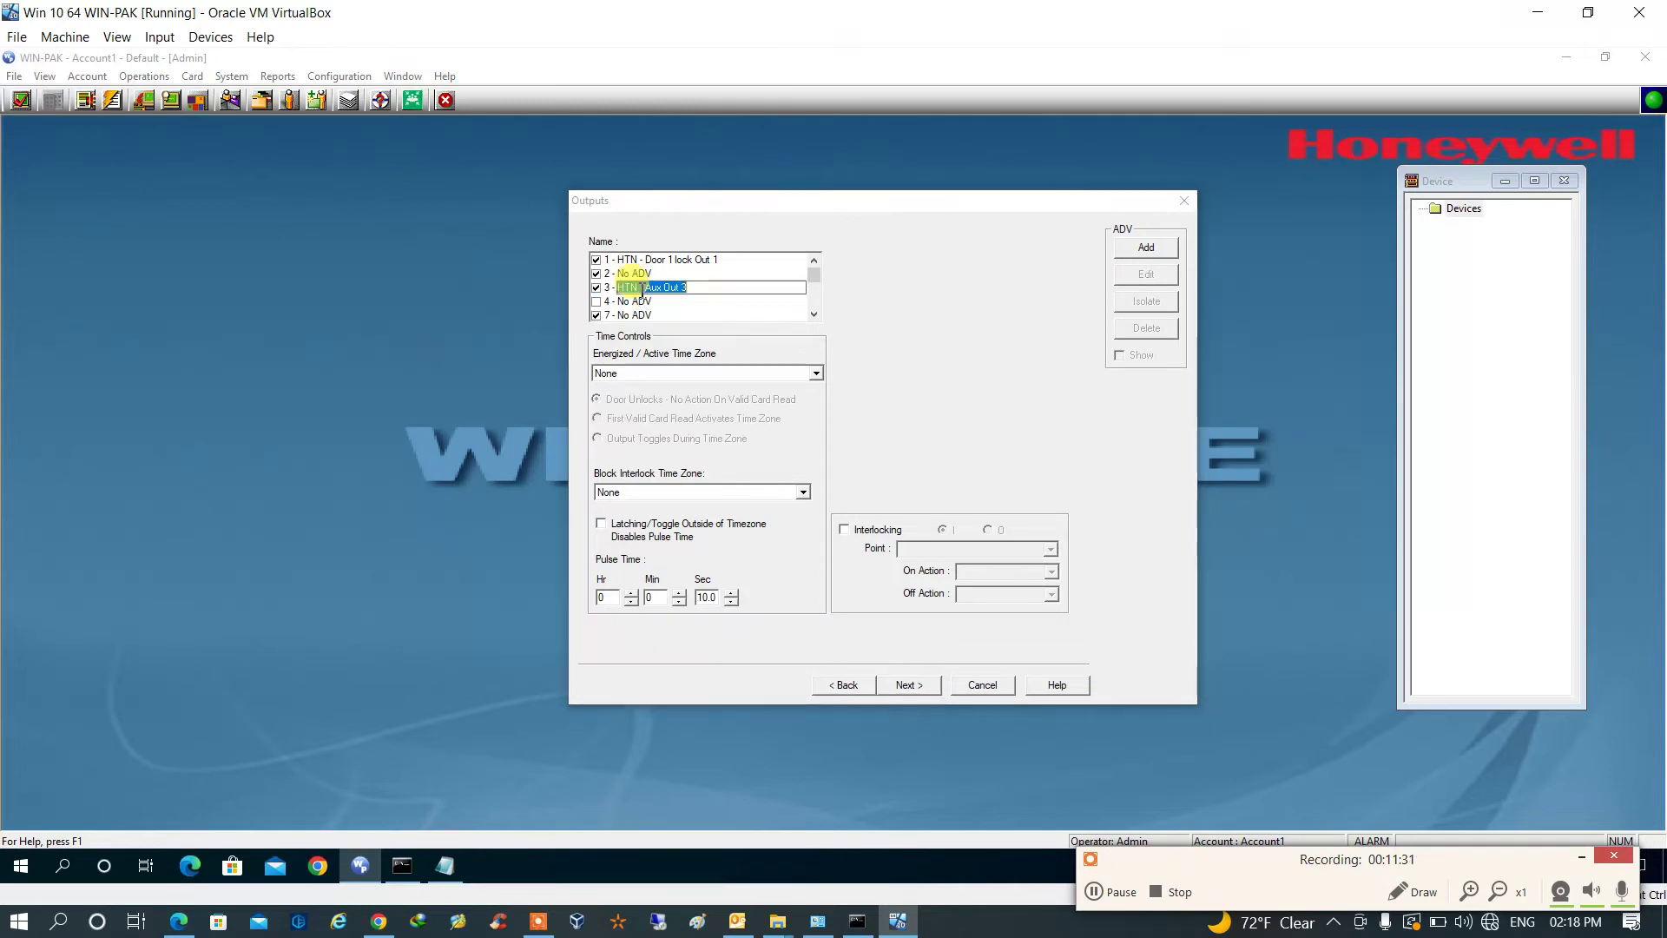
left_click(728, 417)
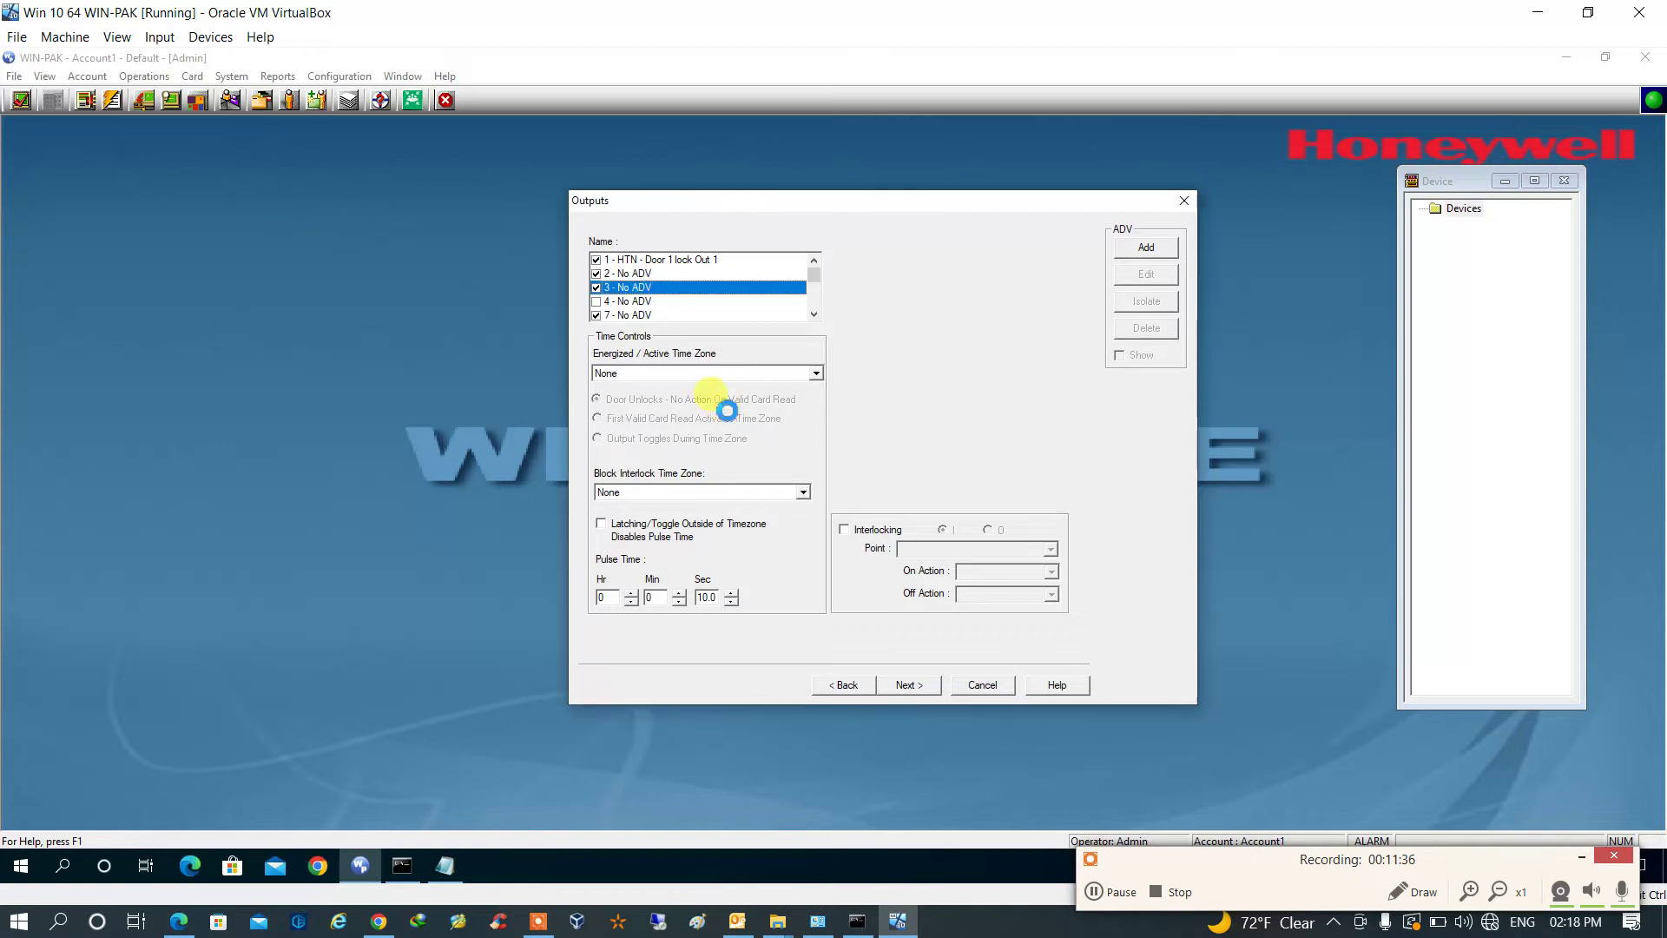
left_click(595, 301)
left_click(649, 300)
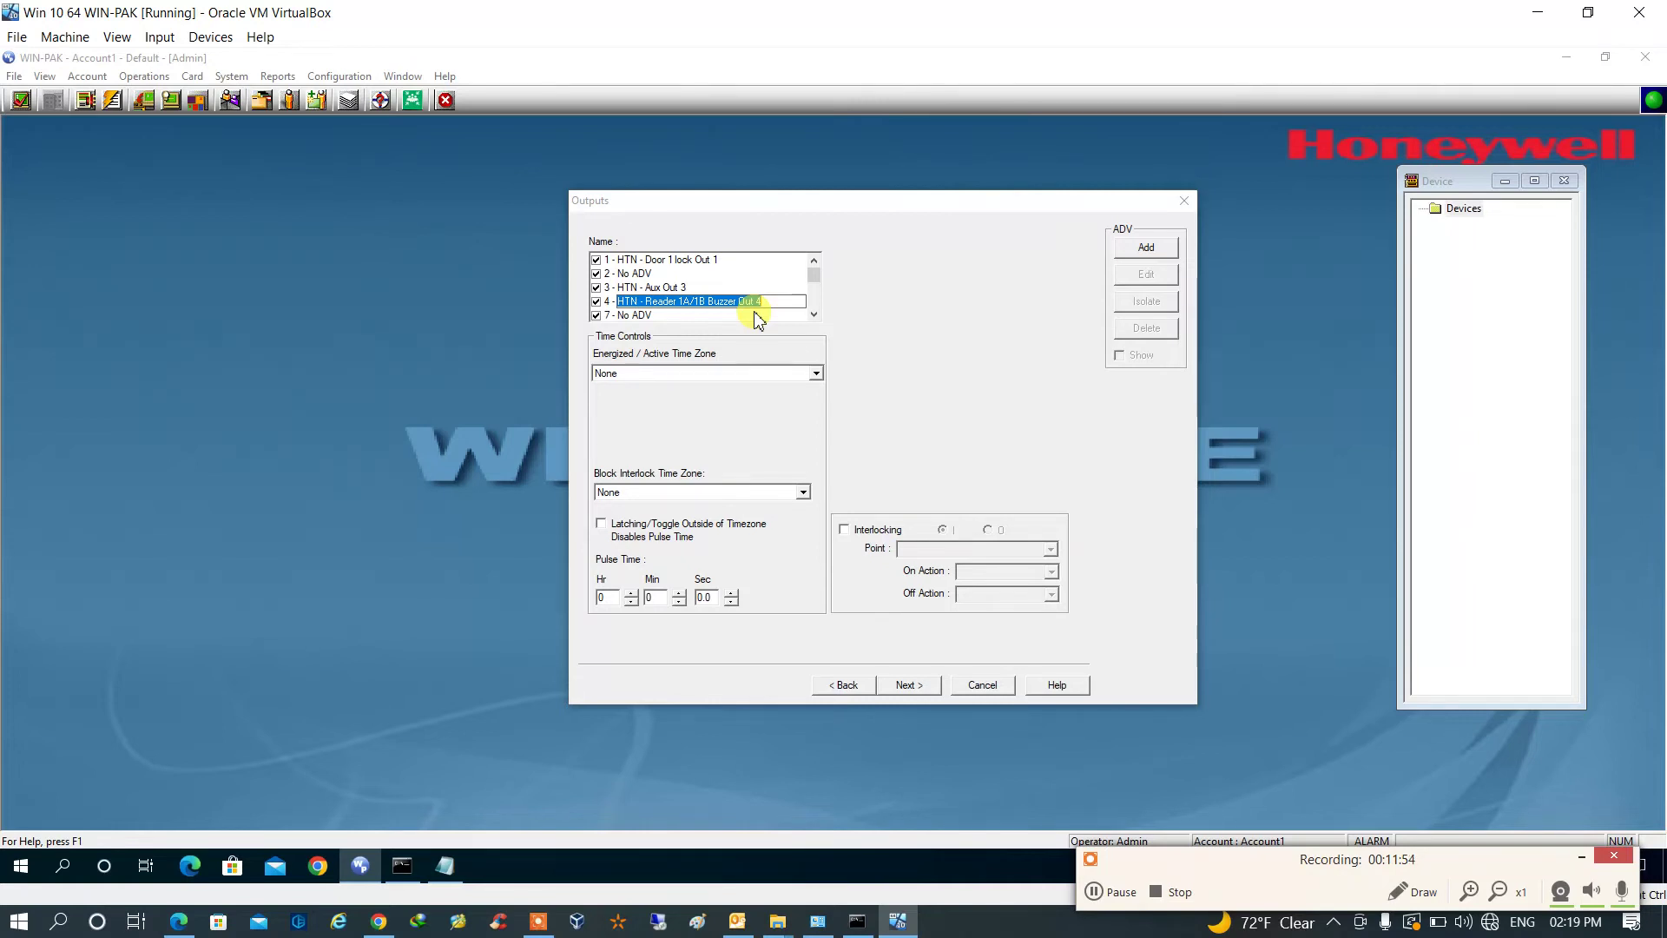
key("Delete")
key("Return")
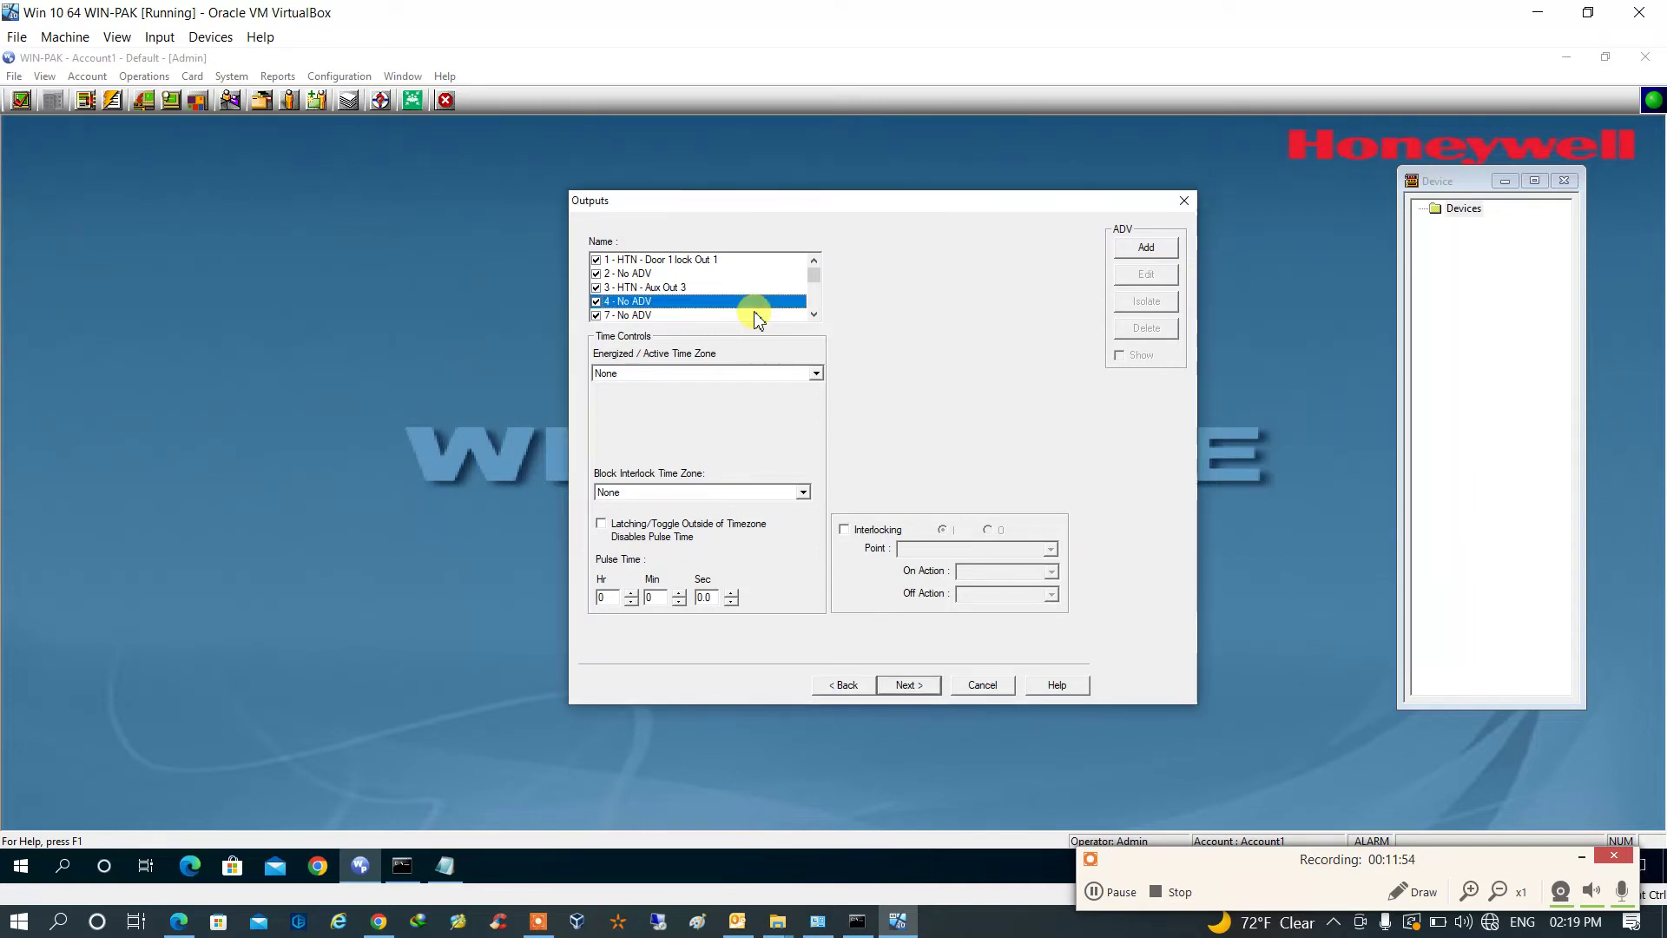
Step: Enable output 14 without a device record and proceed to the readers configuration
left_click(644, 316)
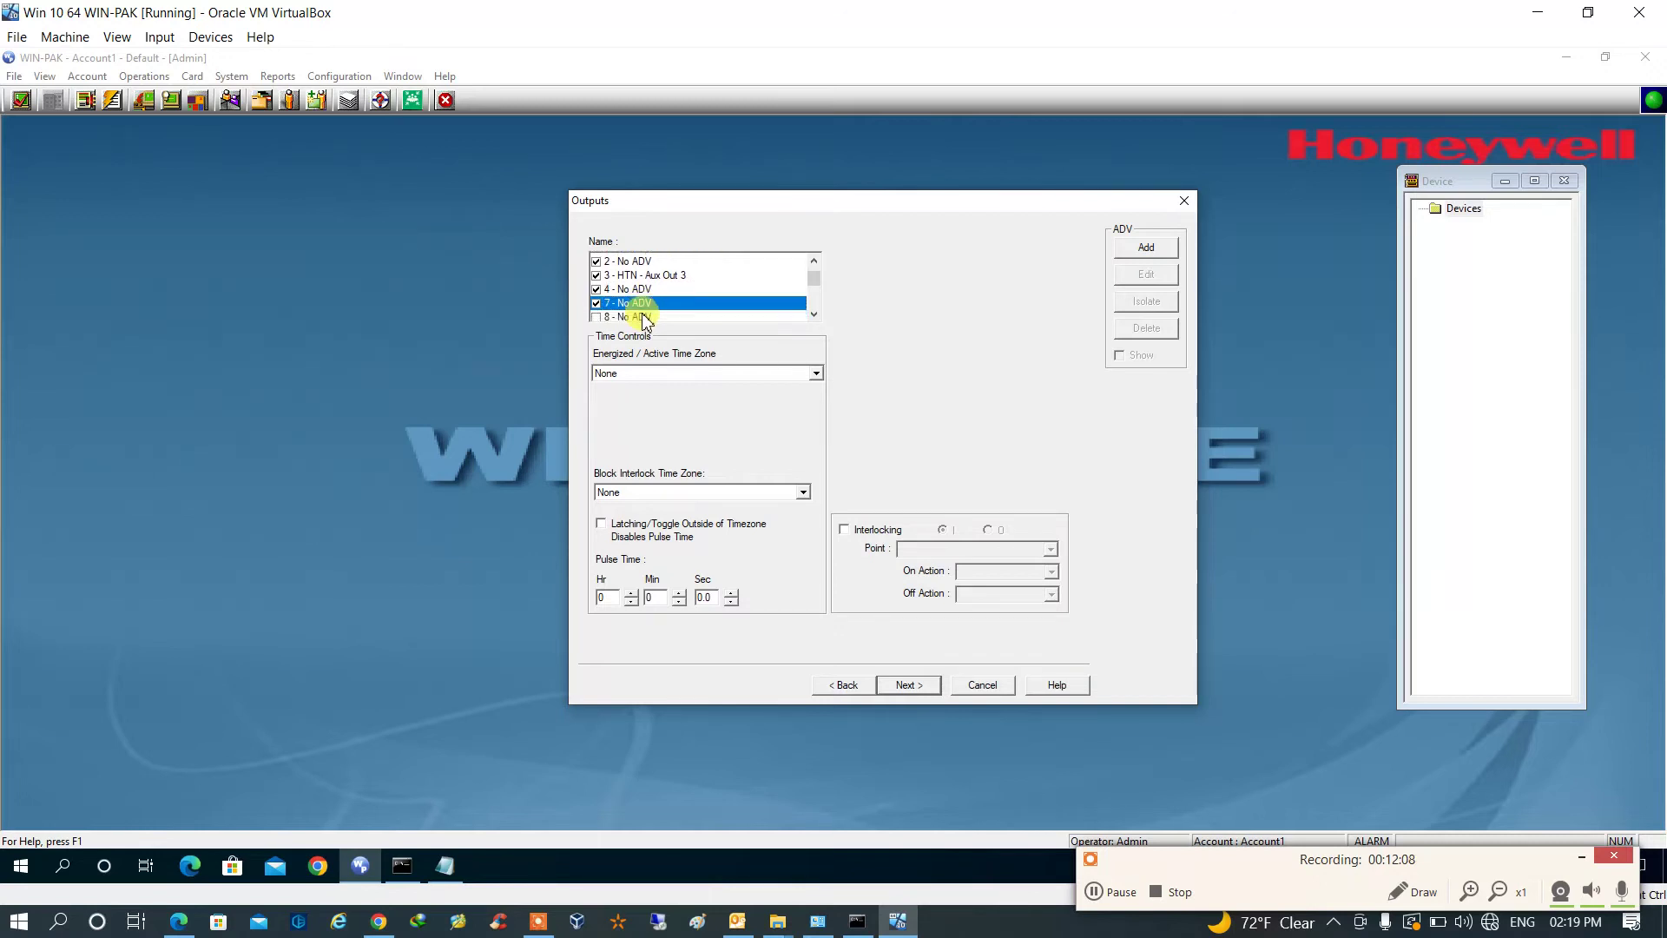
left_click(751, 337)
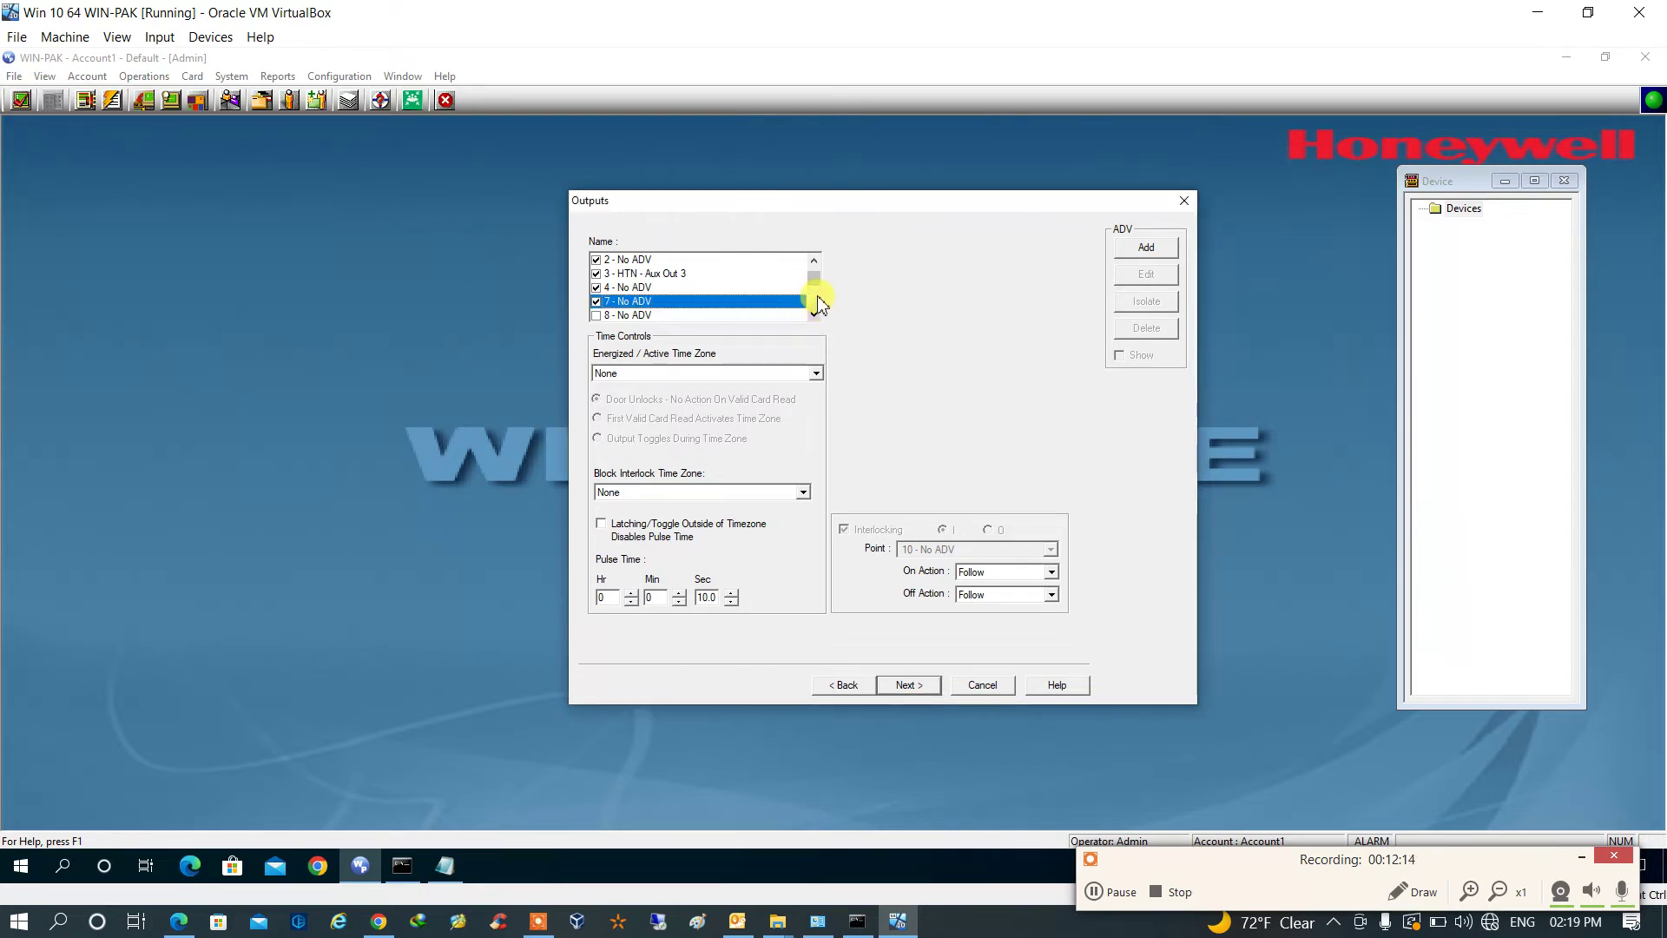
scroll(818, 300, "down", 3)
left_click(601, 304)
left_click(643, 301)
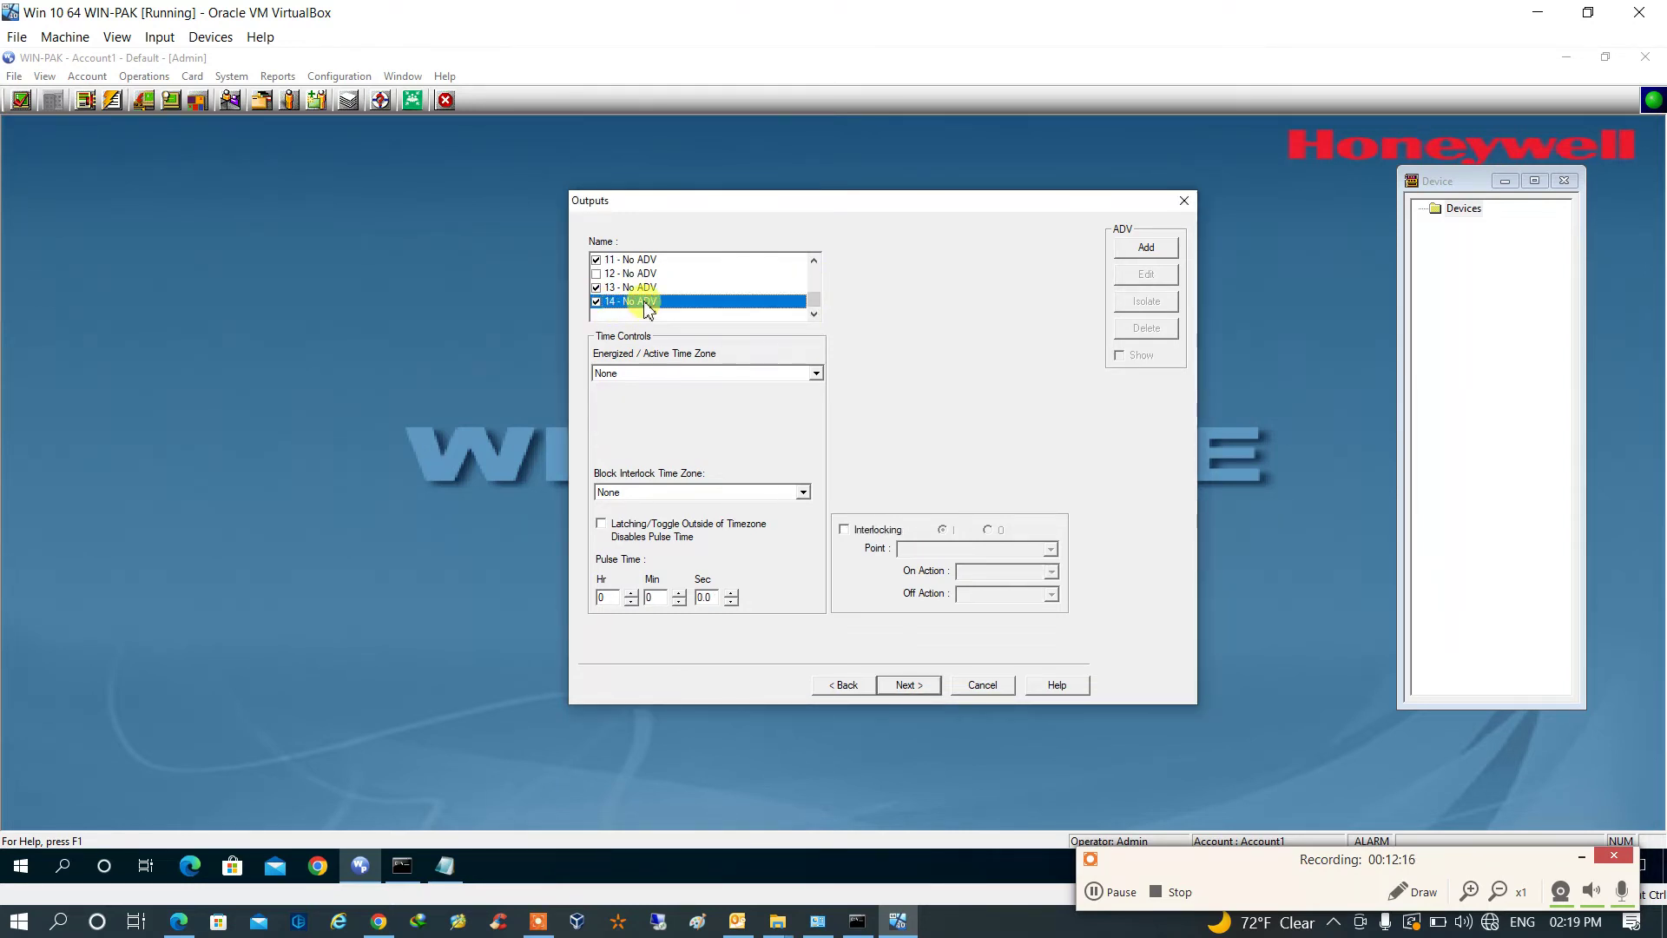
left_click(689, 351)
left_click(924, 687)
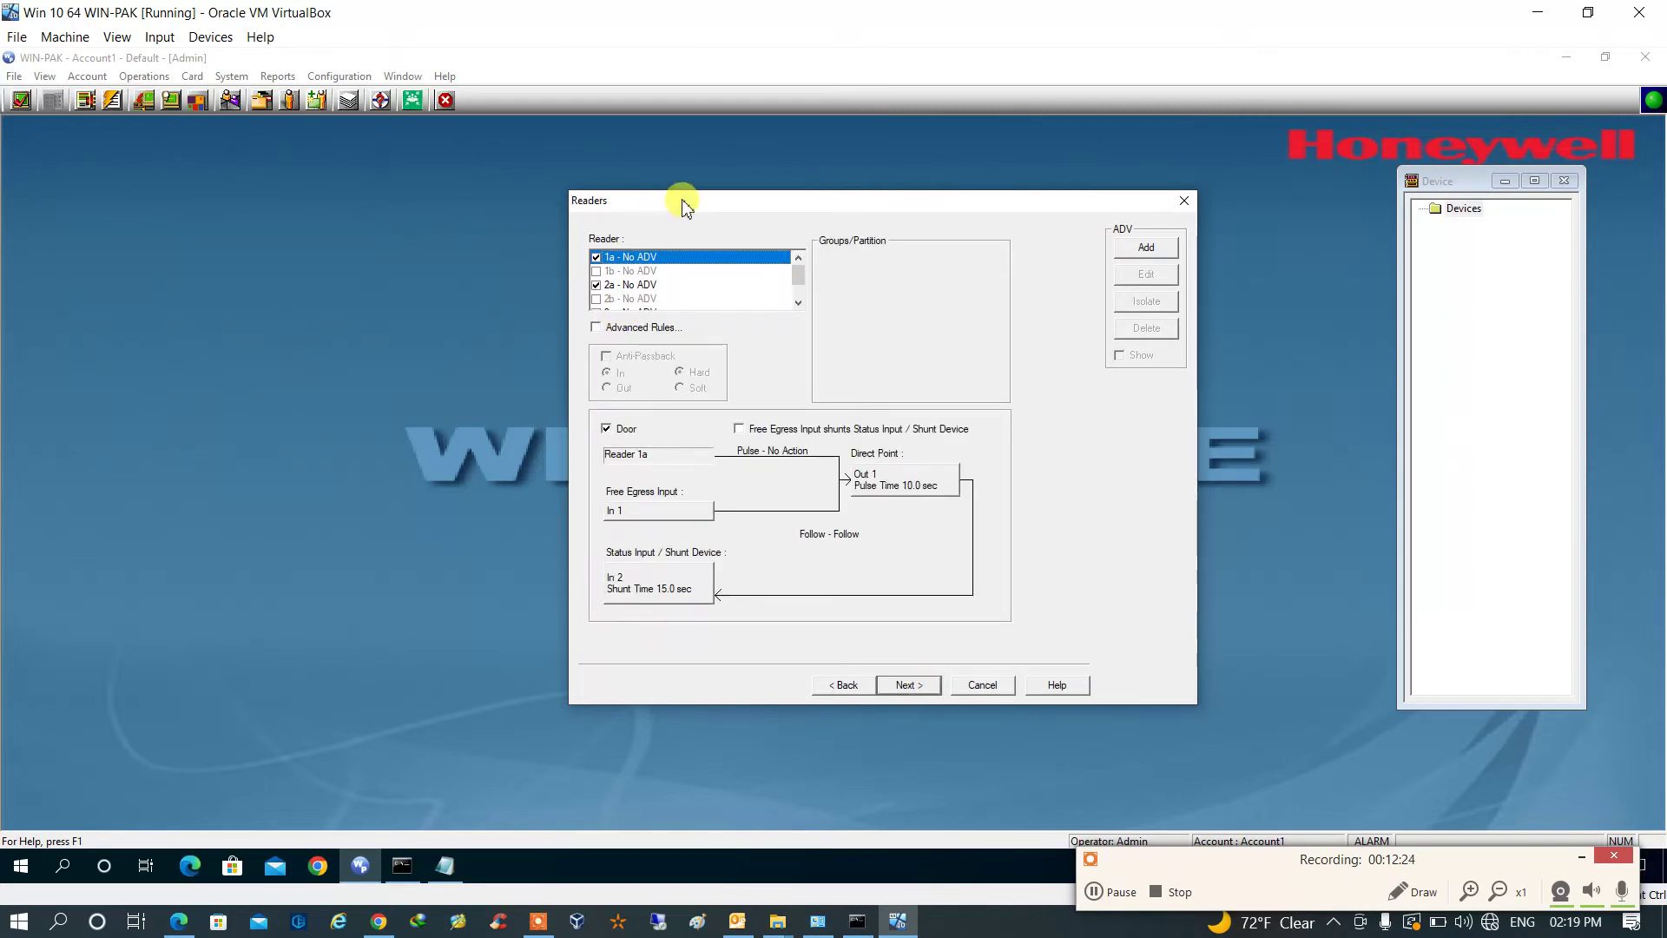
Step: Create the device record for reader 1a with the name "Entrance"
left_click(675, 261)
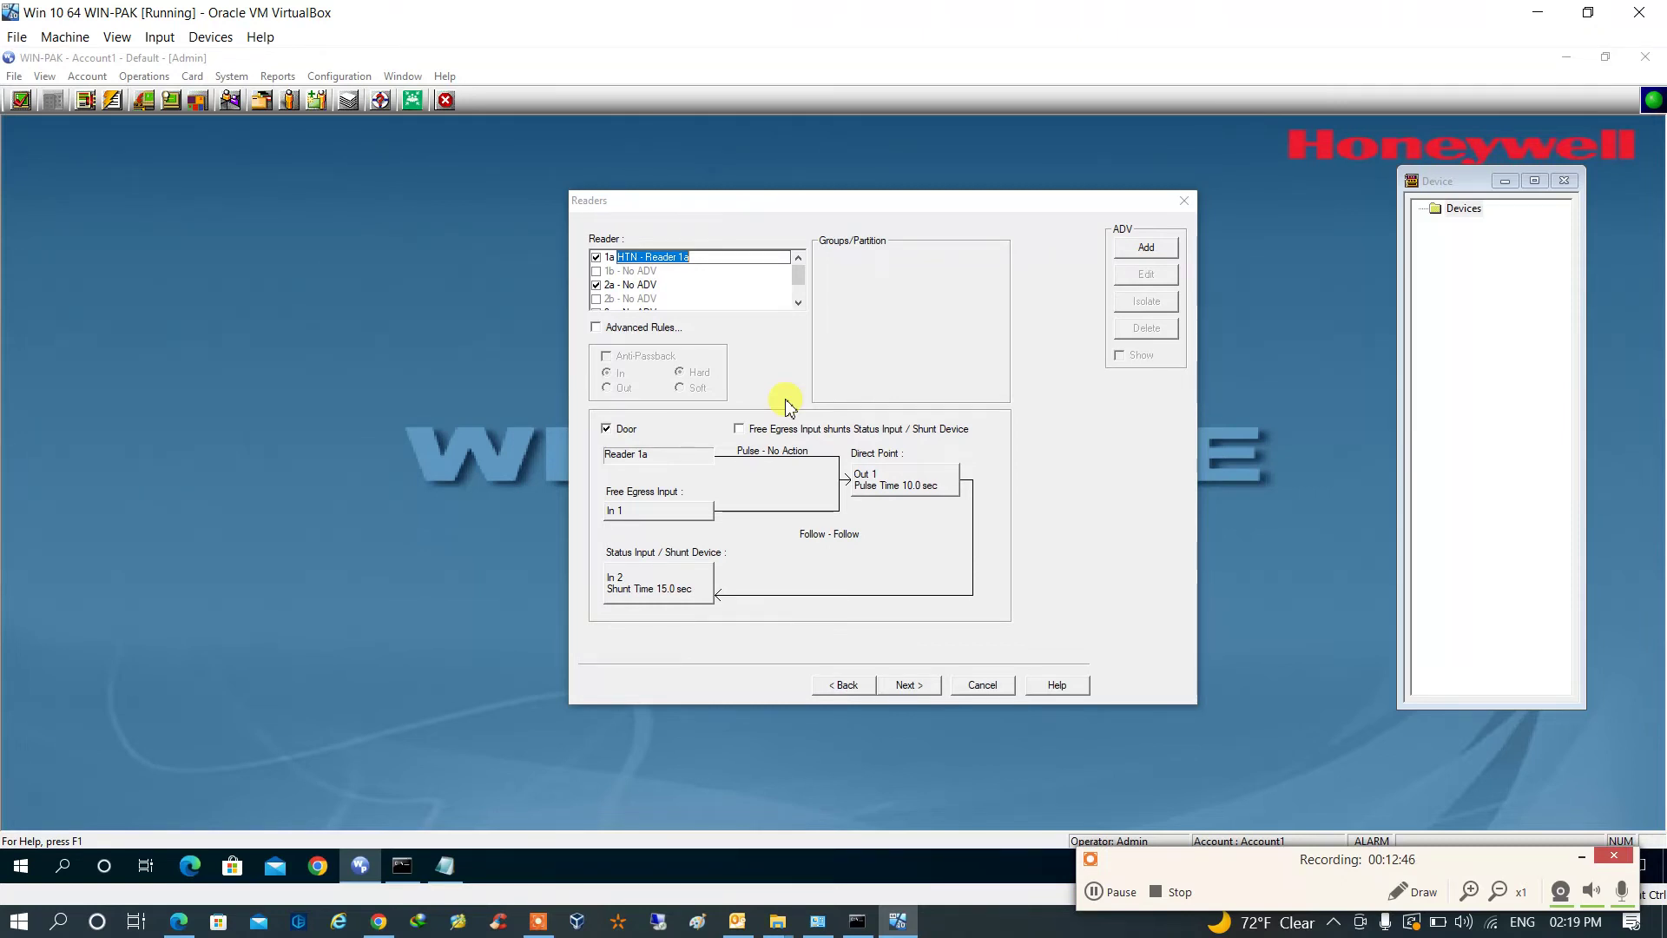
type("Entrance")
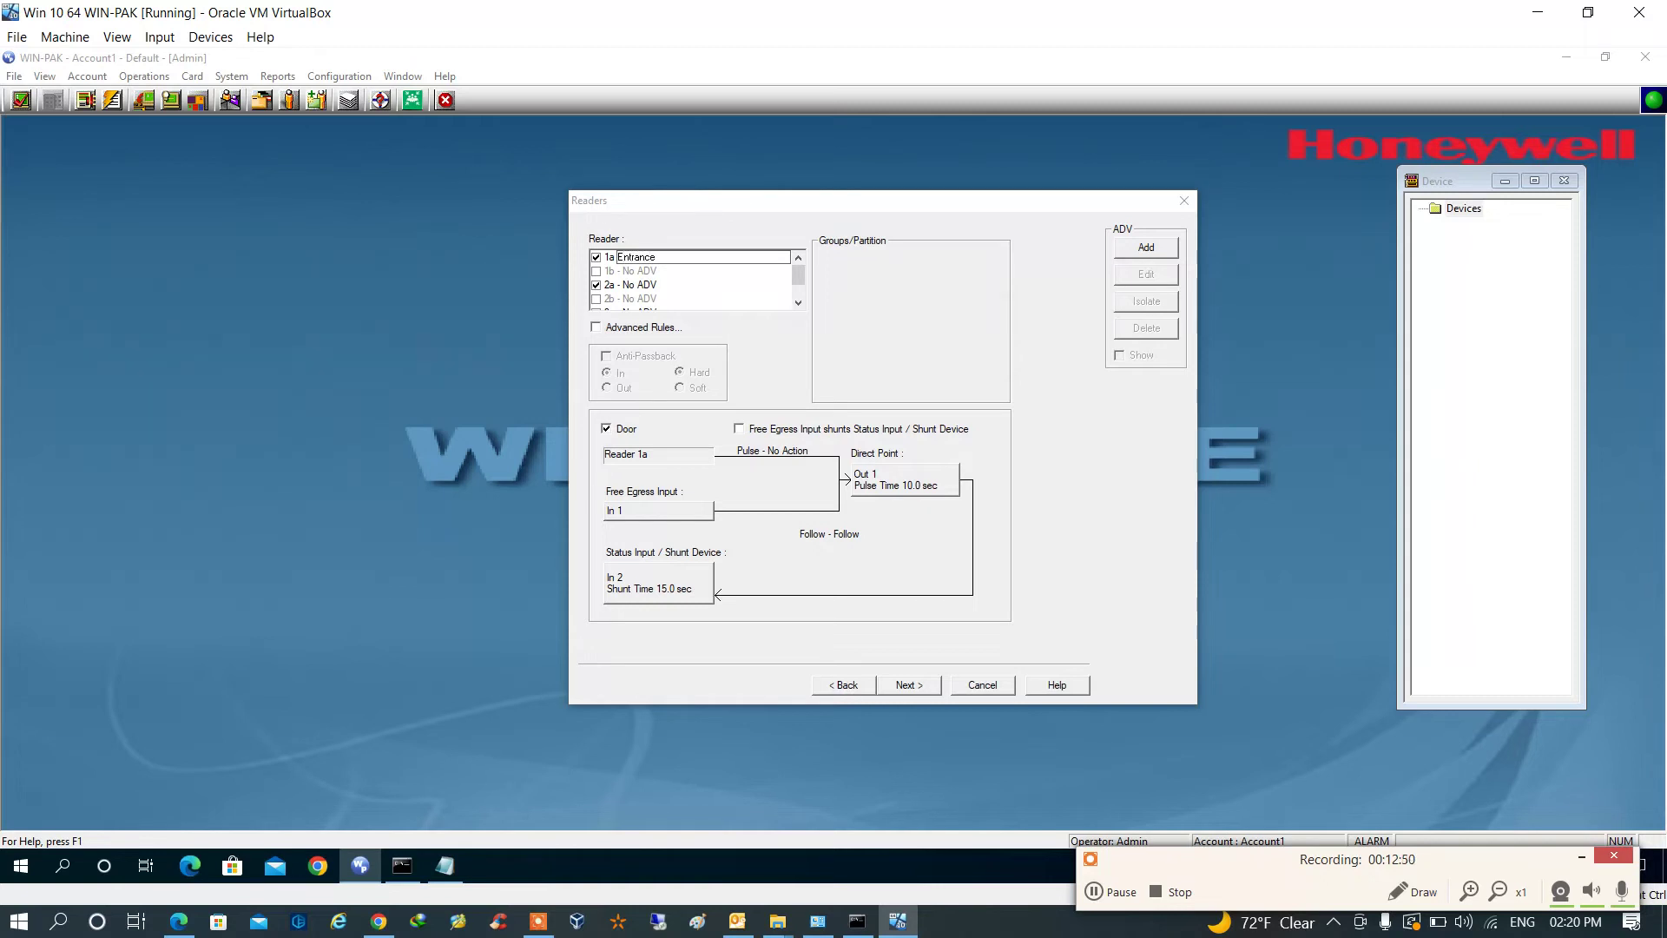
left_click(782, 402)
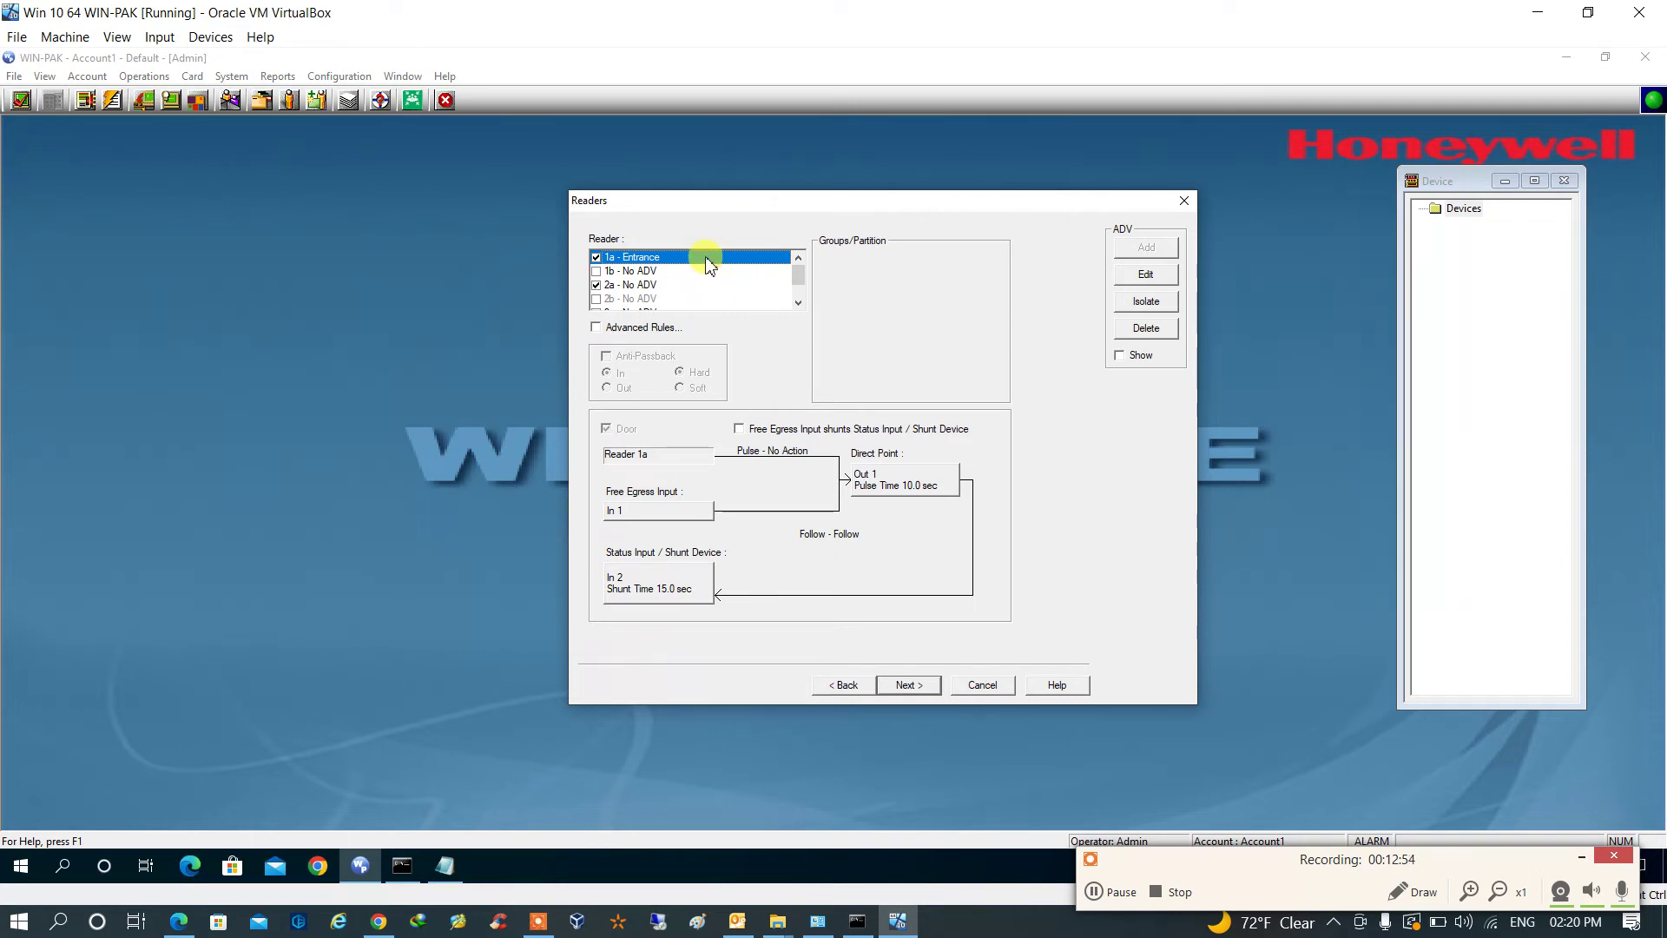
left_click(649, 285)
left_click(649, 285)
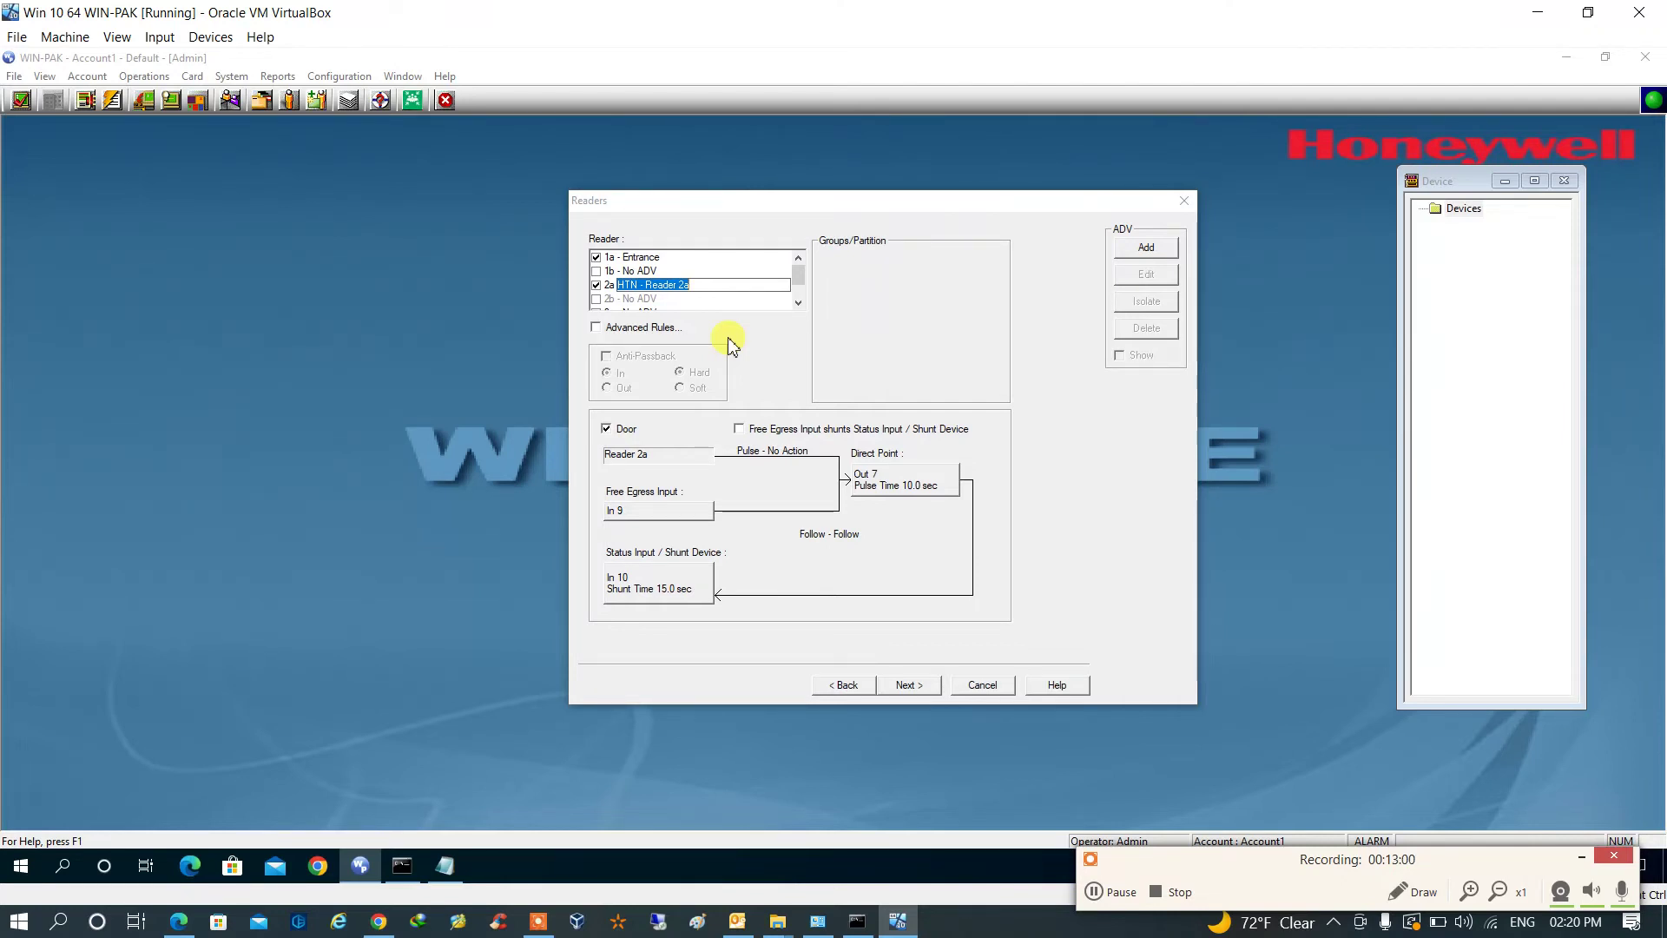
key("Escape")
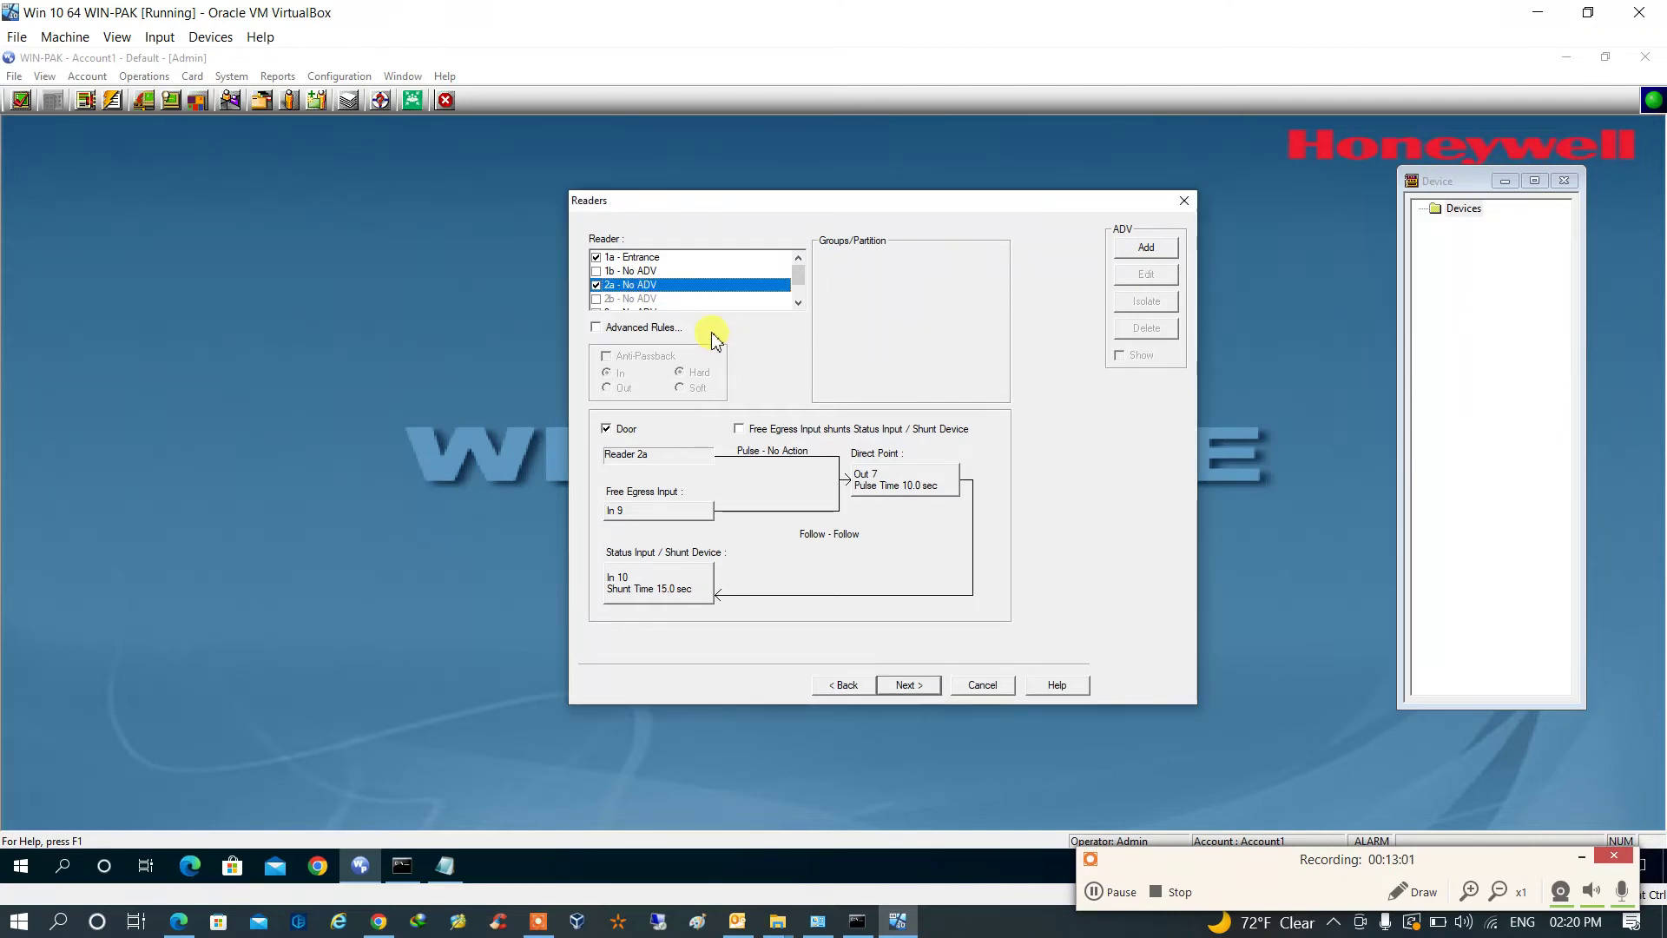
Step: Enable reader 1b without creating a device record for it
left_click(640, 271)
left_click(595, 284)
left_click(596, 271)
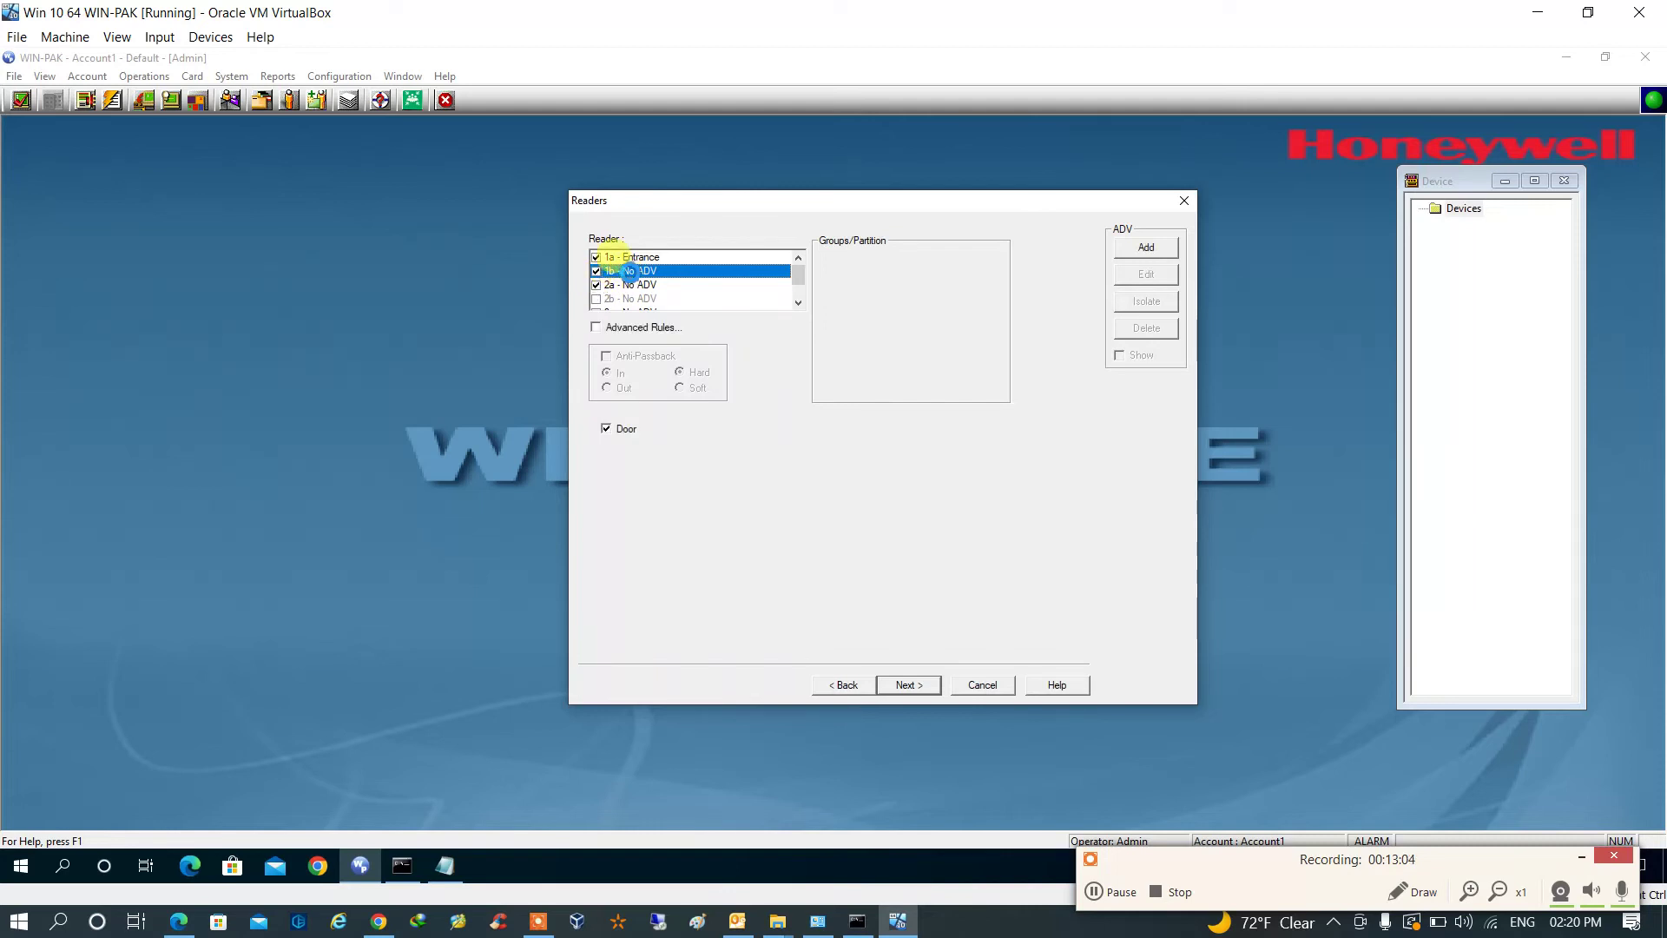
left_click(642, 271)
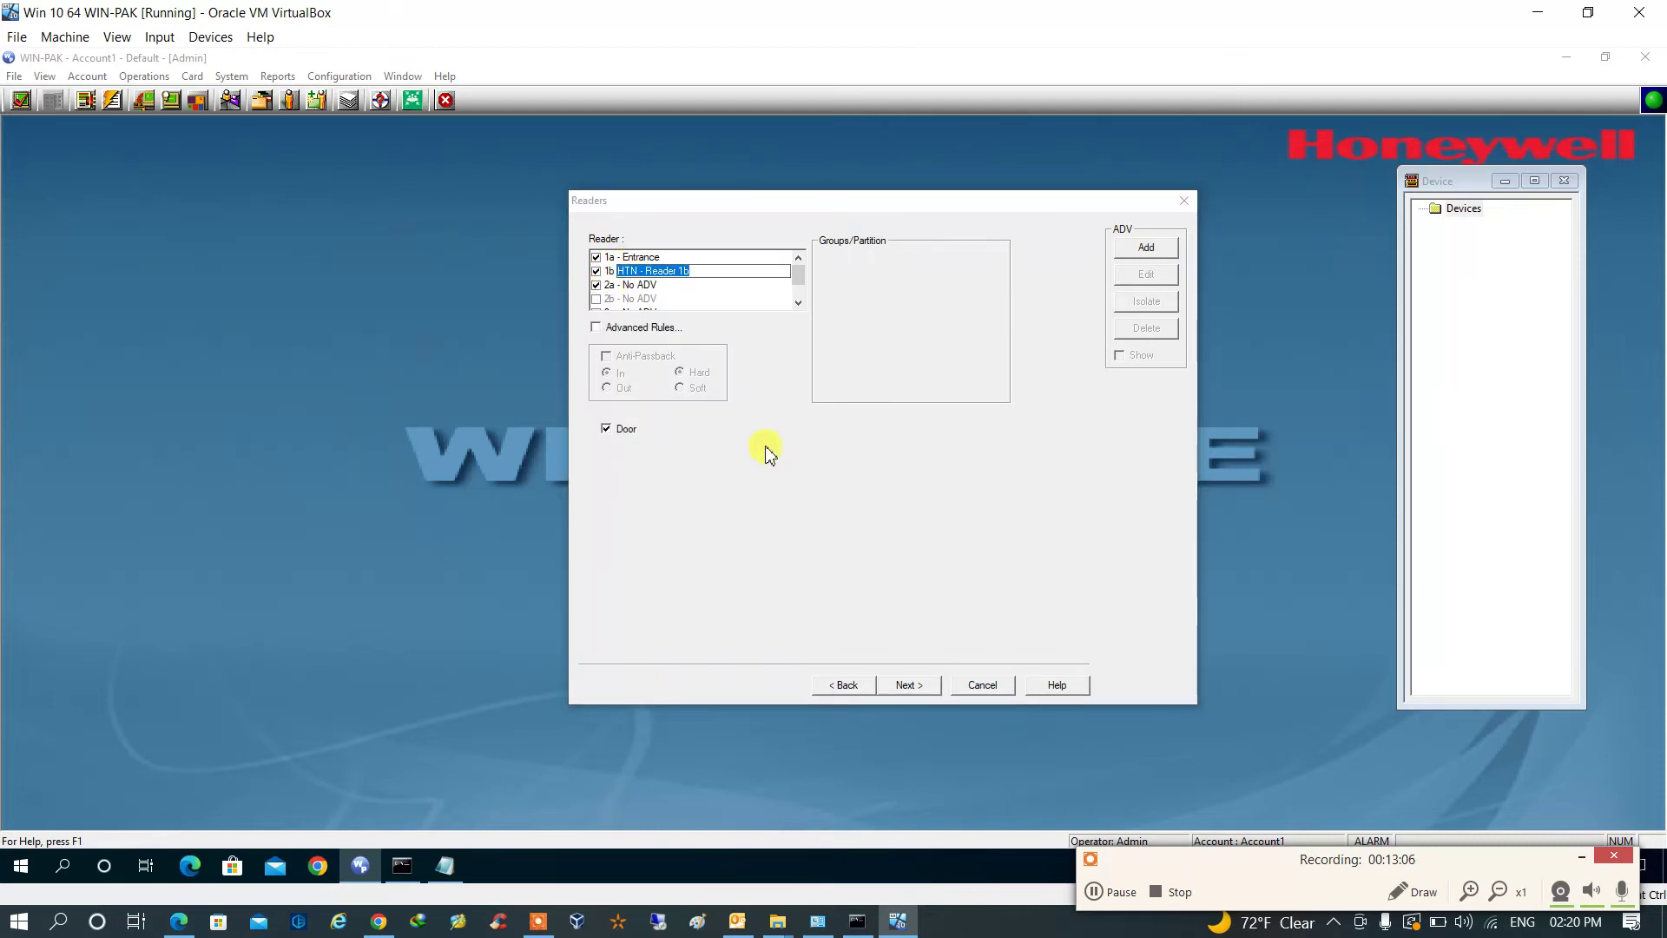
key("Escape")
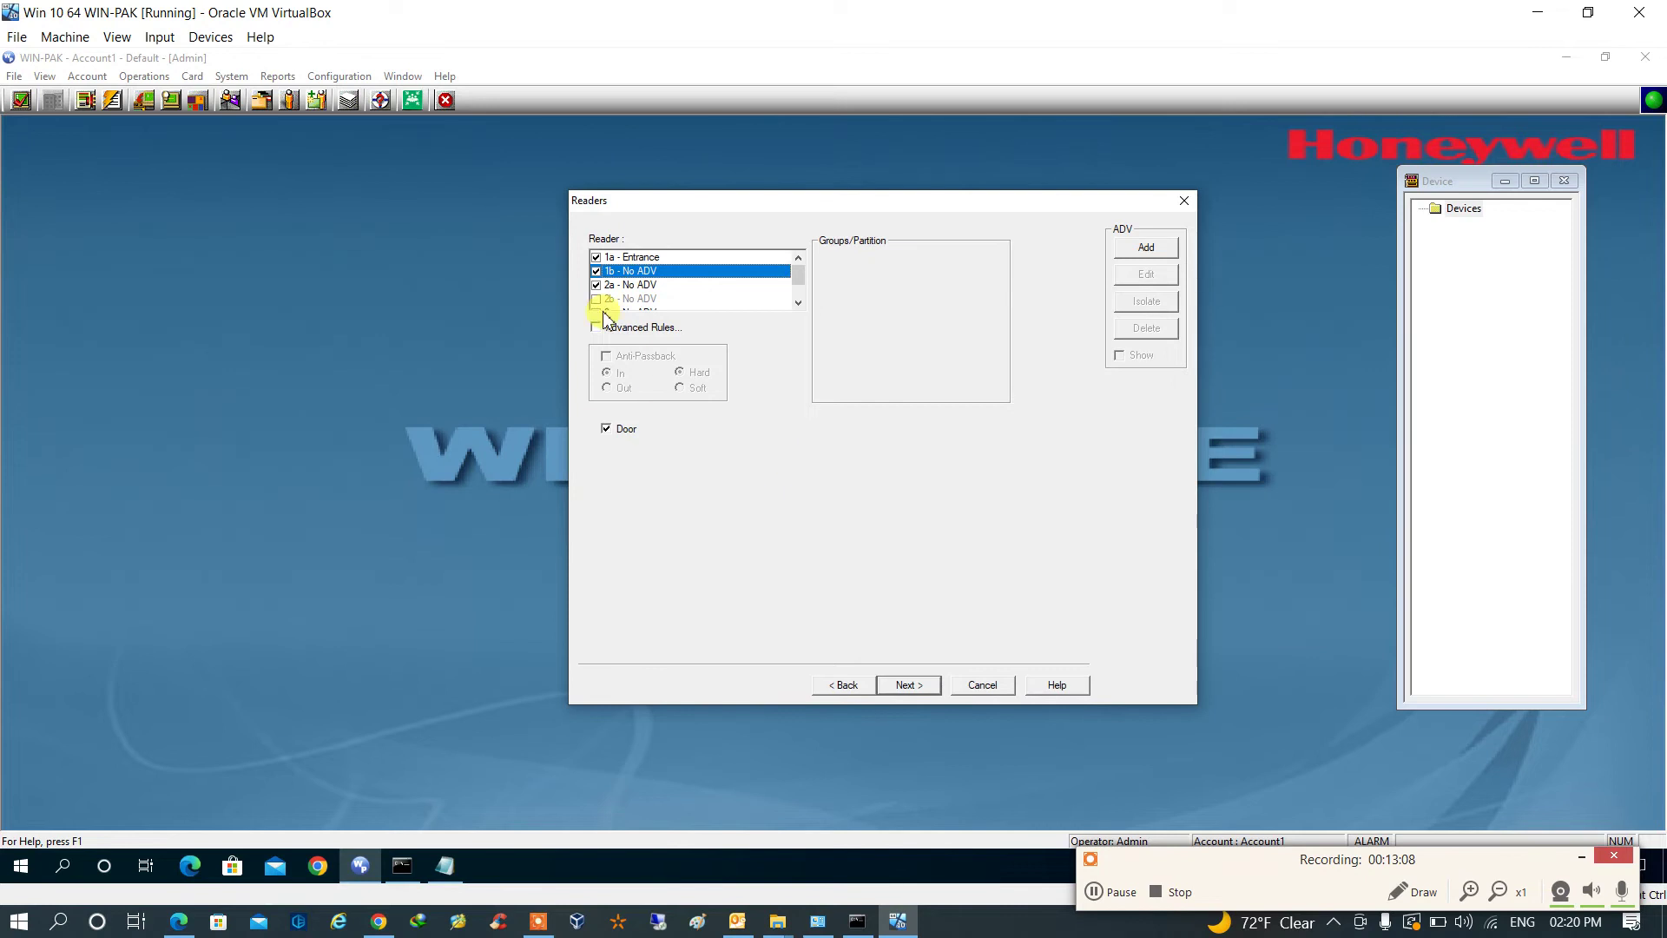
Step: Disable readers 1b and 2a, finish the NetAXS panel configuration and acknowledge the manual initialization notice
left_click(596, 285)
left_click(596, 271)
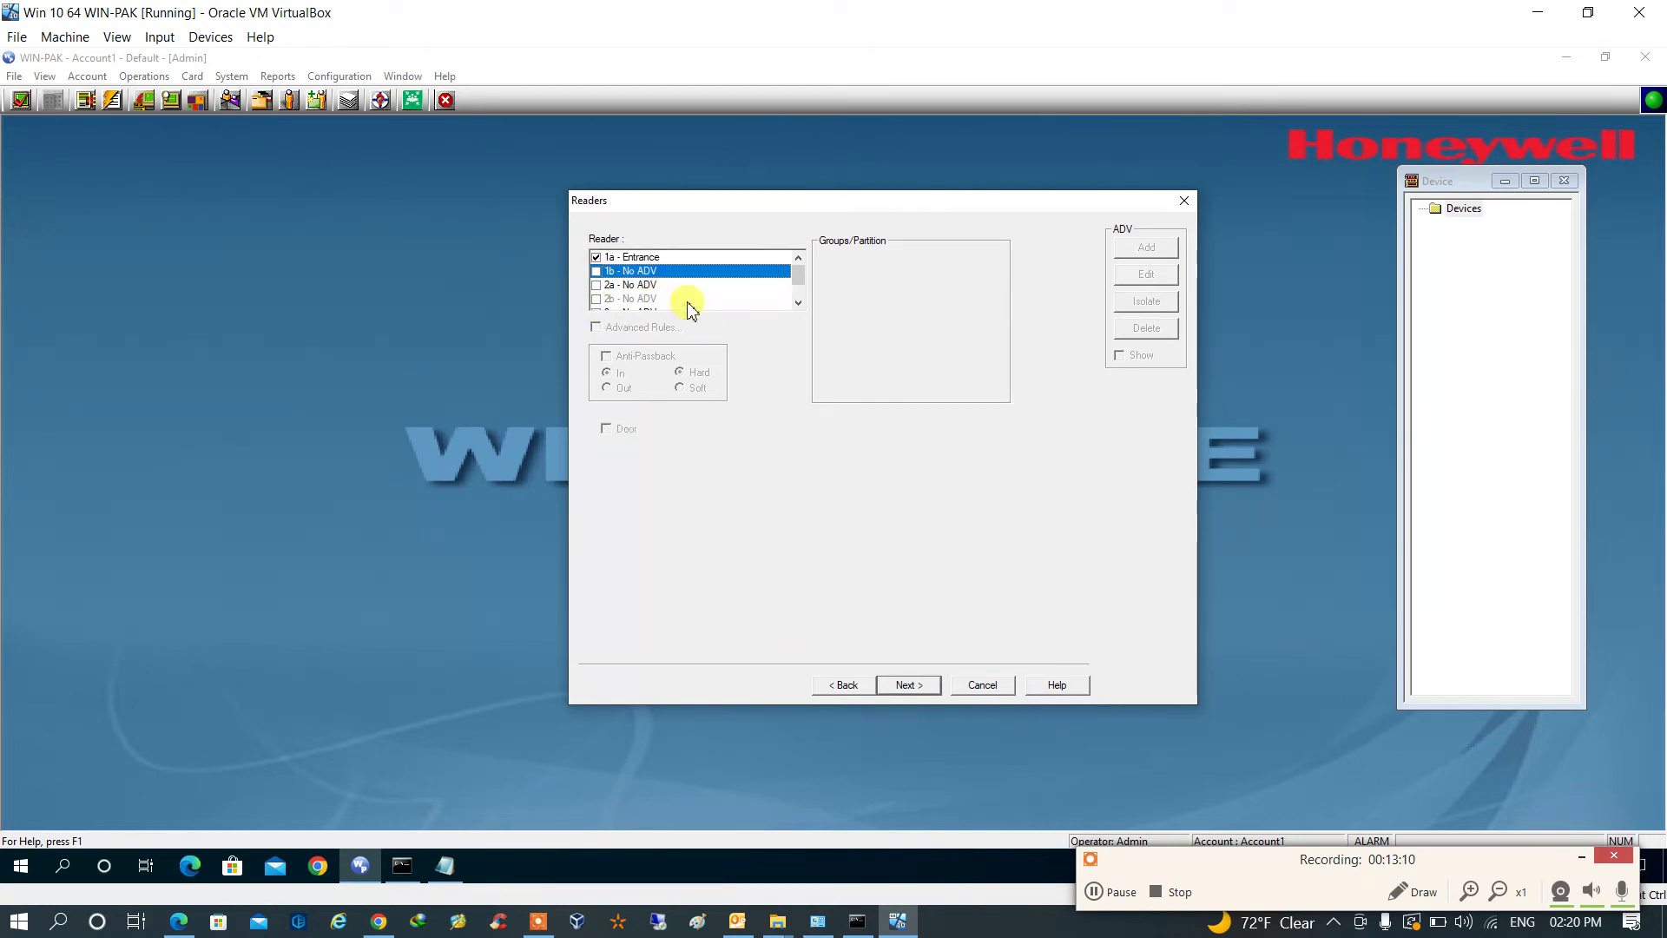
left_click(907, 685)
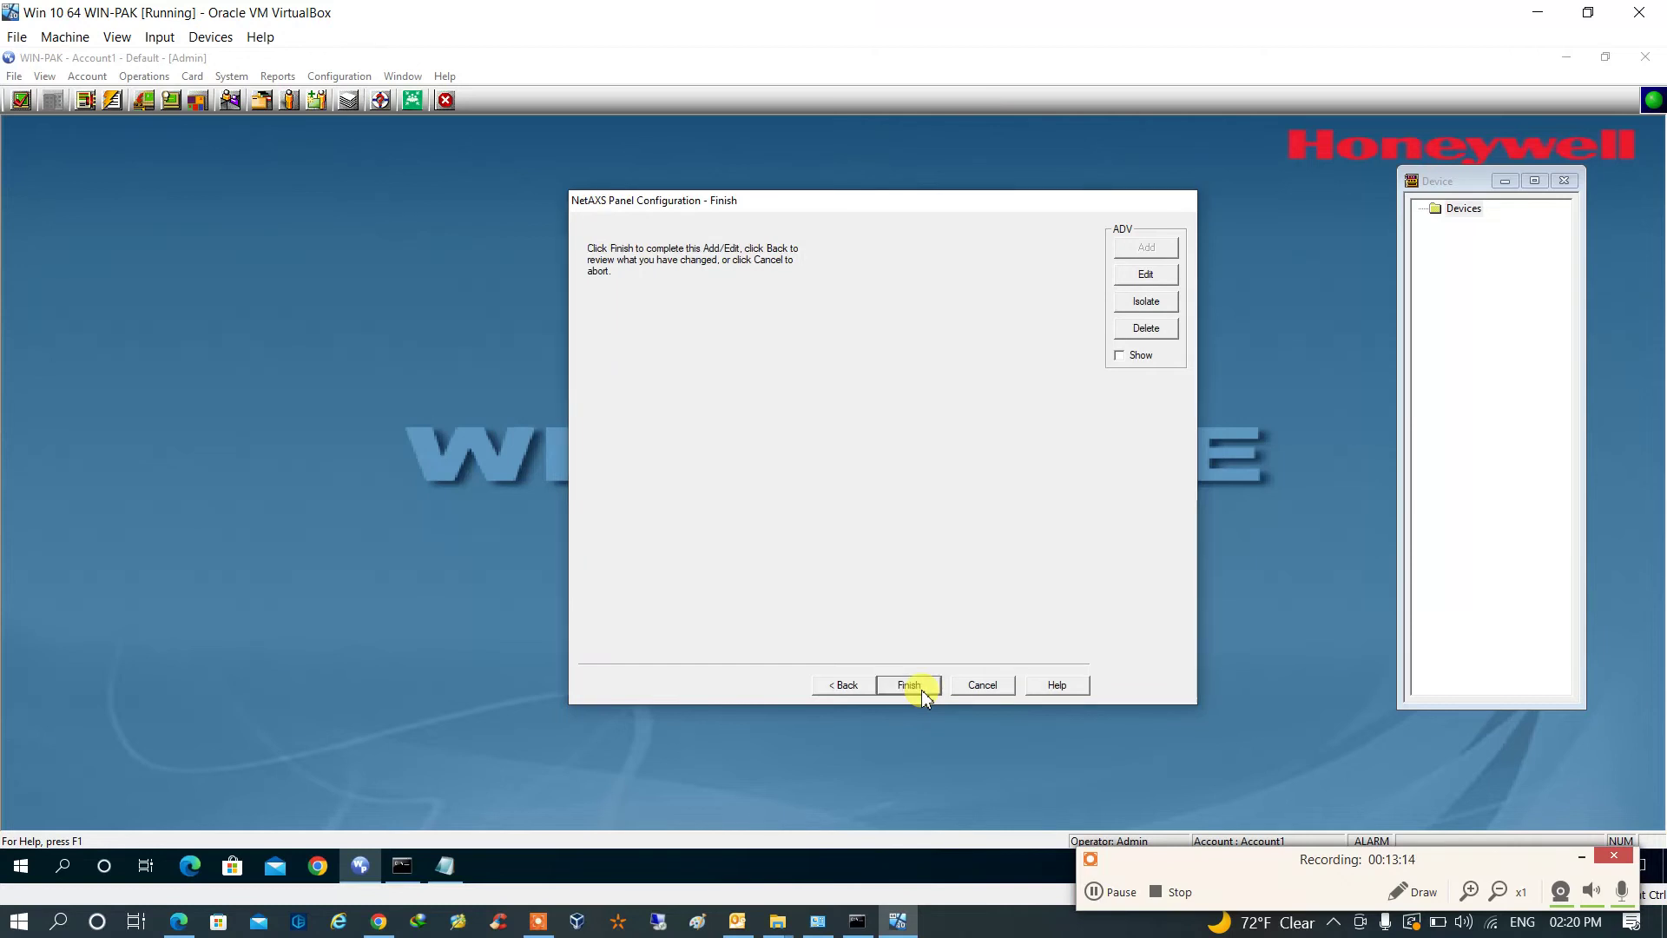
left_click(920, 689)
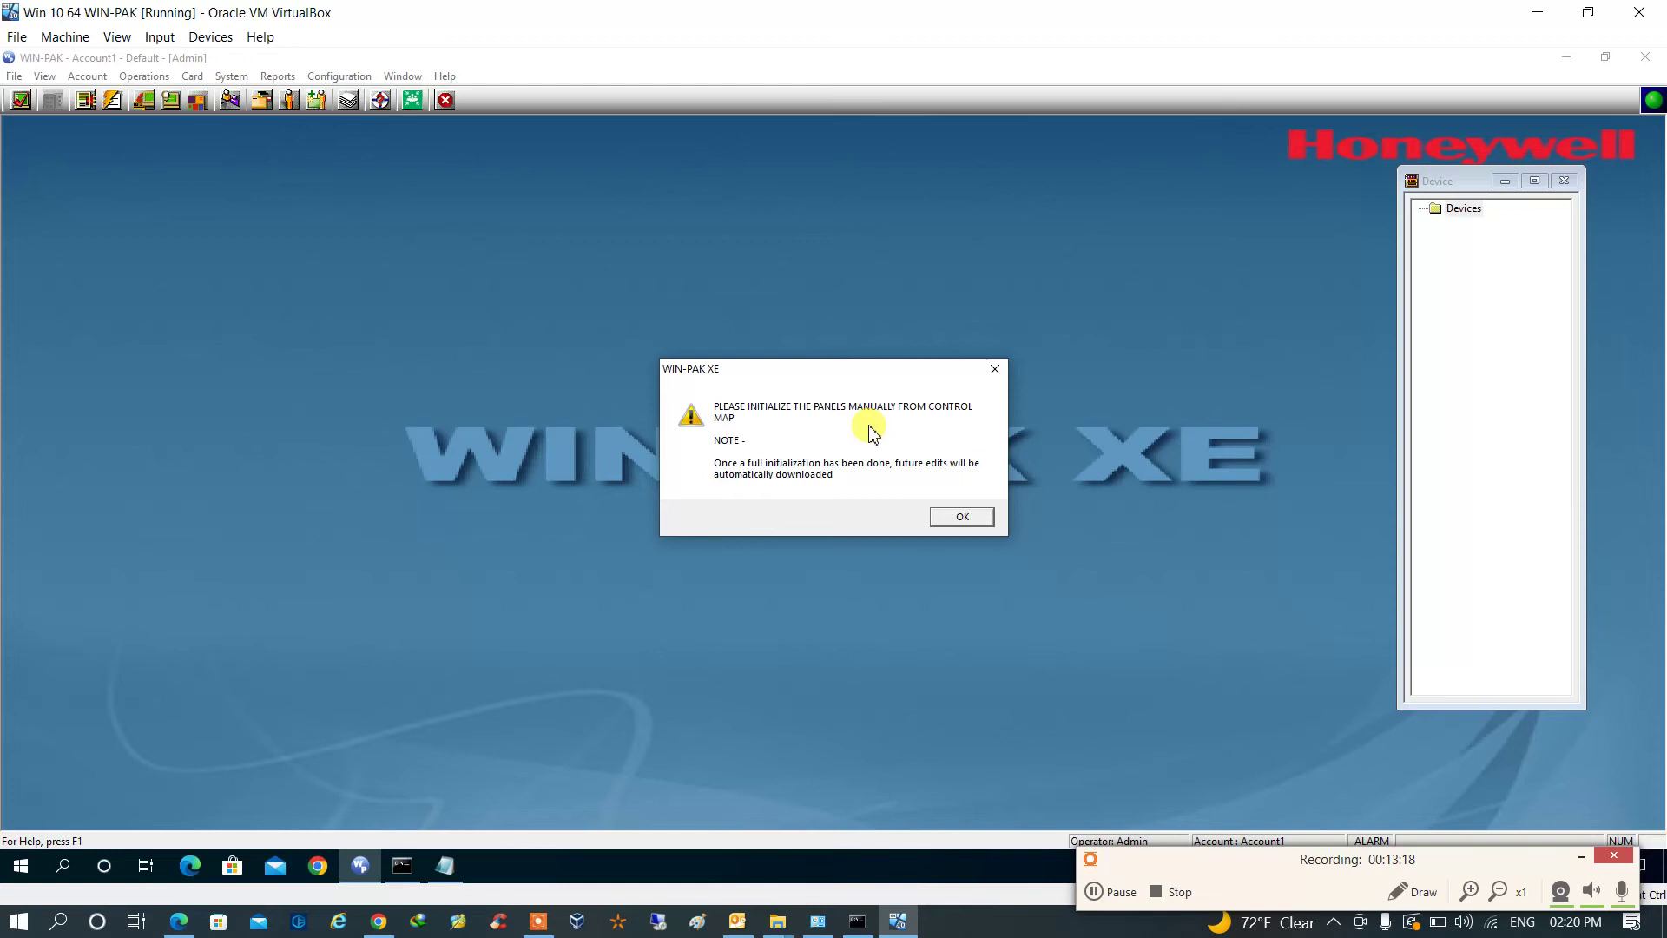
left_click(970, 517)
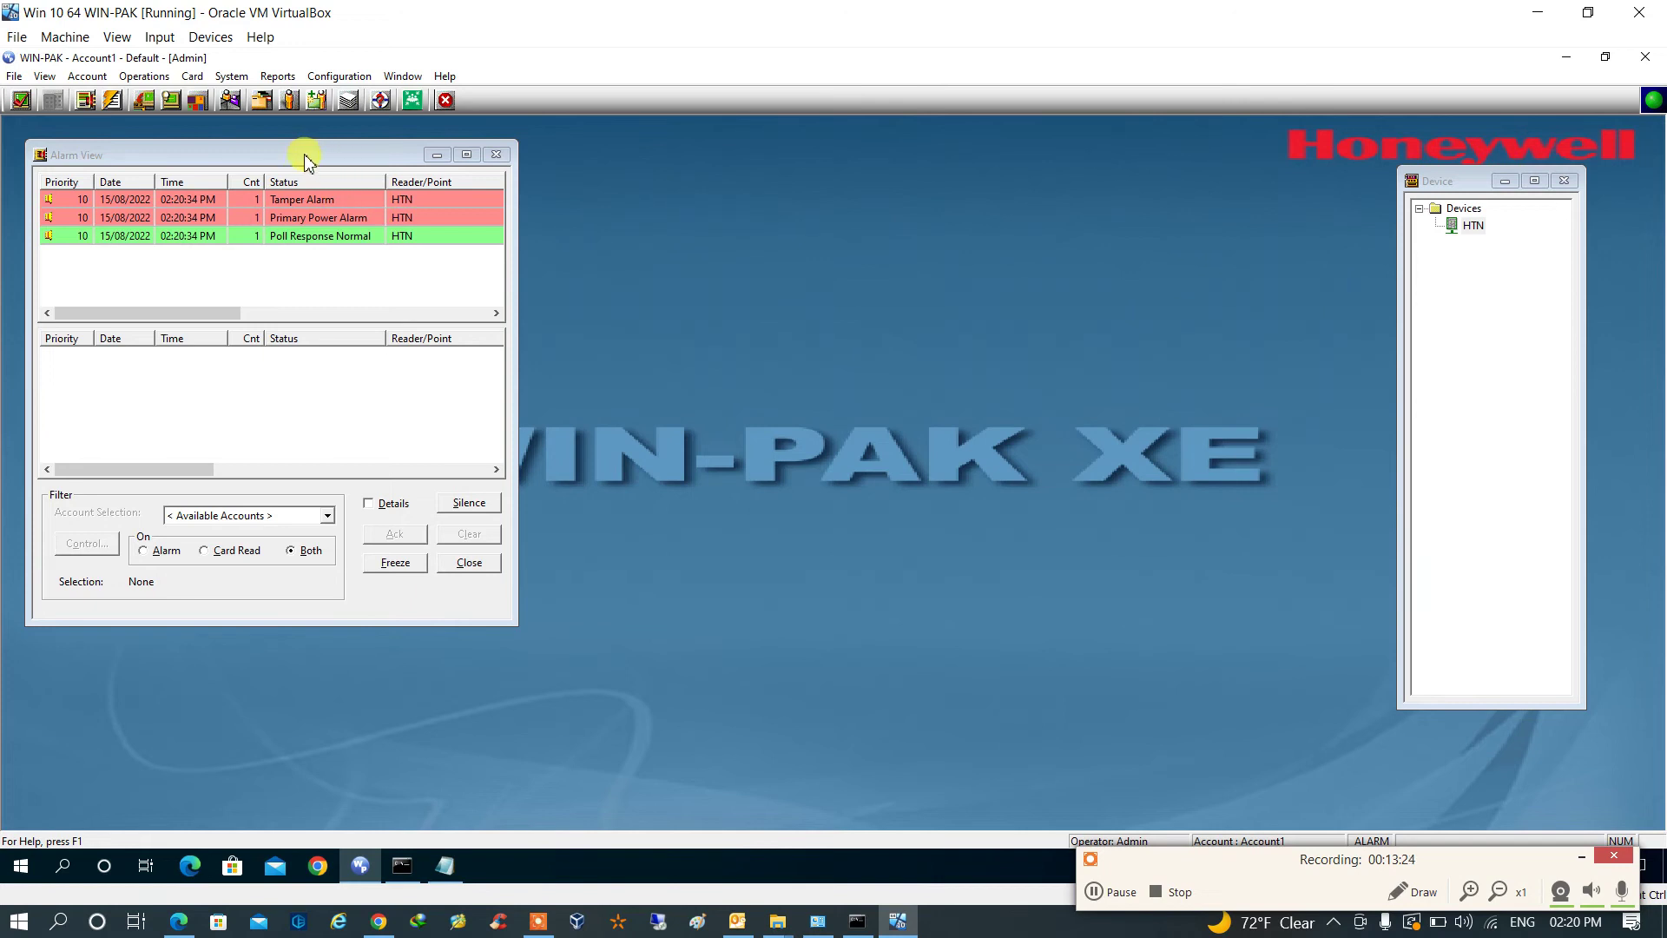
Step: Disable alarm auto-popup, beeping until acknowledged and the do-not-close restriction in the system's alarm handling defaults, and close the Alarm View
left_click_drag(277, 156, 832, 213)
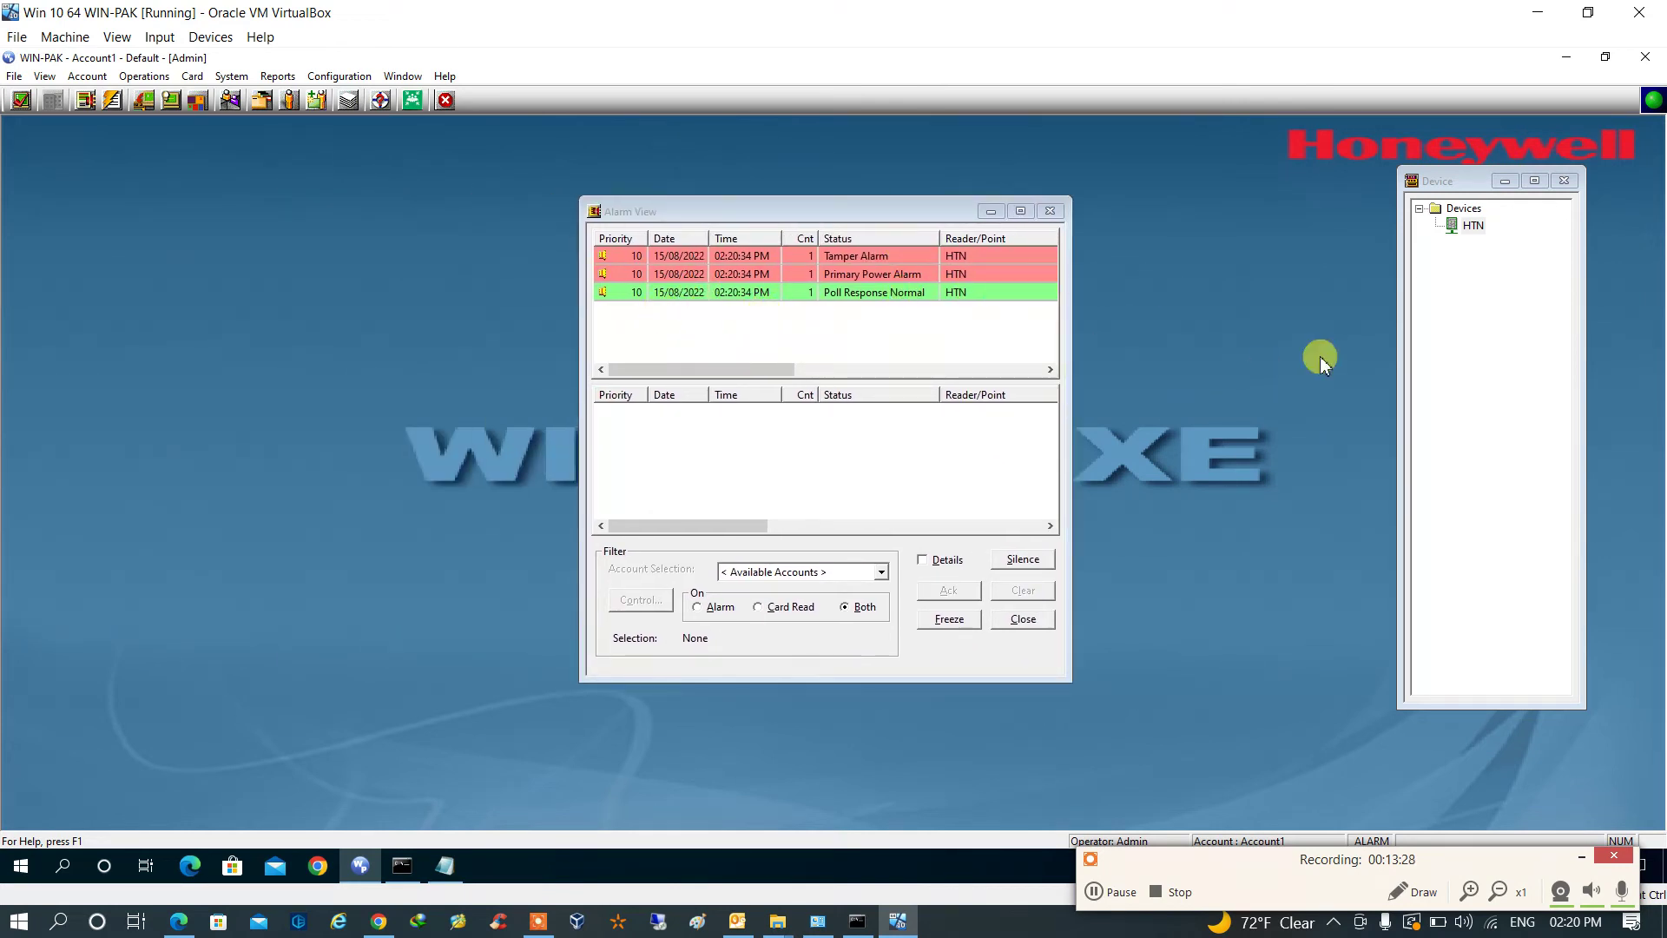
left_click(1473, 227)
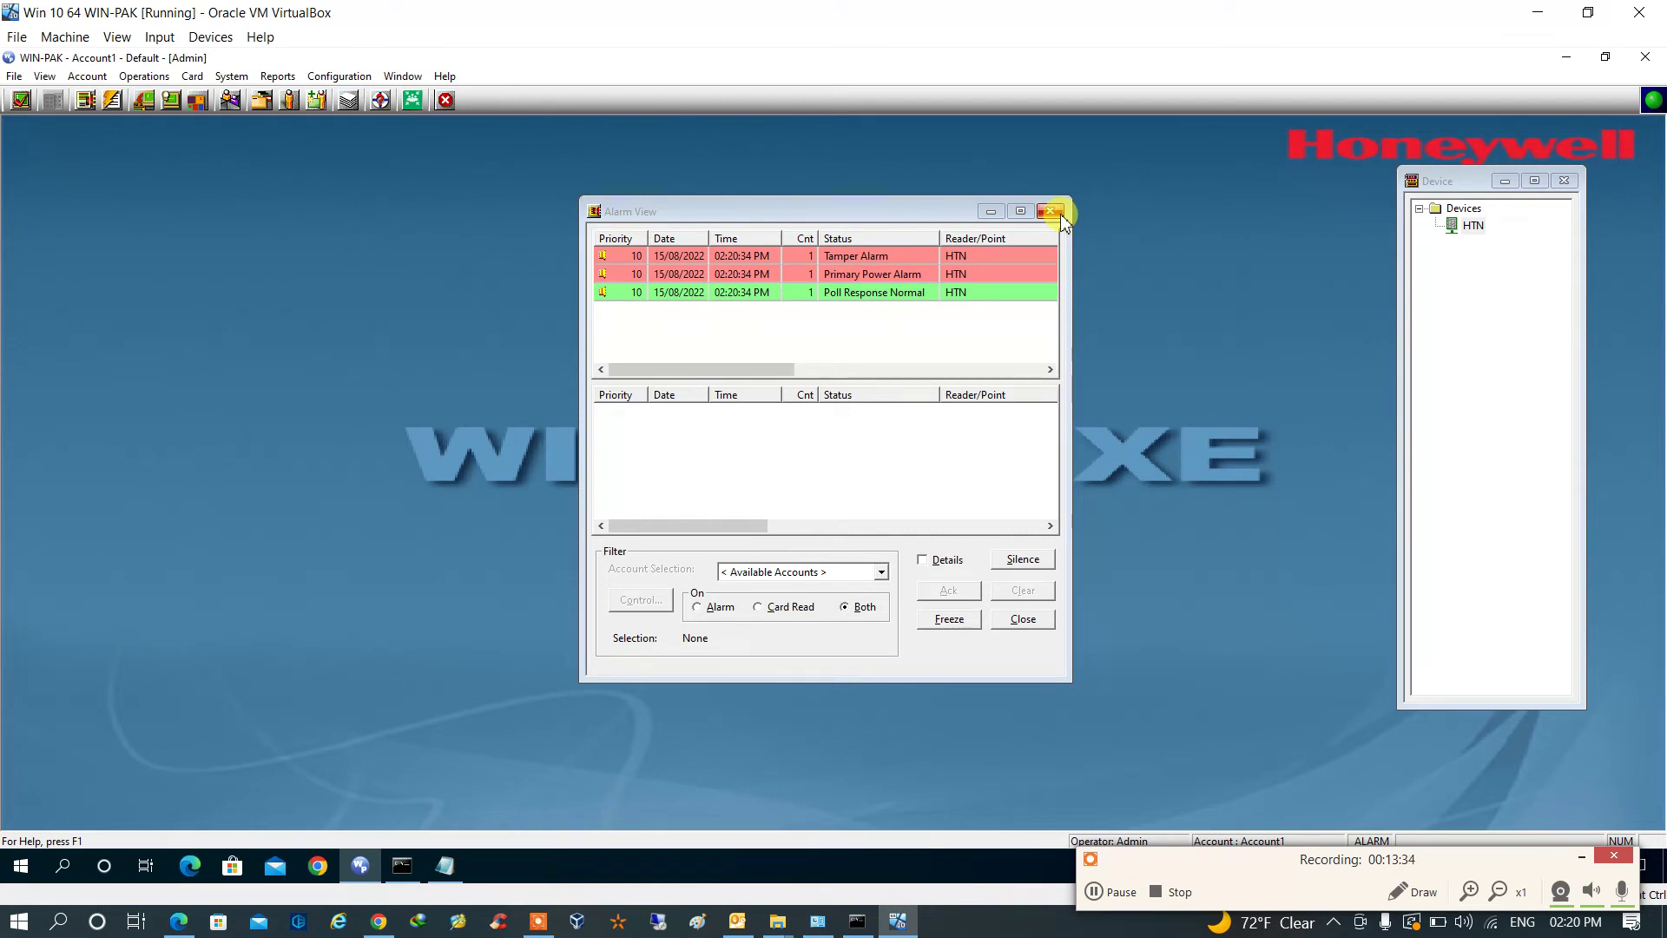
left_click(18, 78)
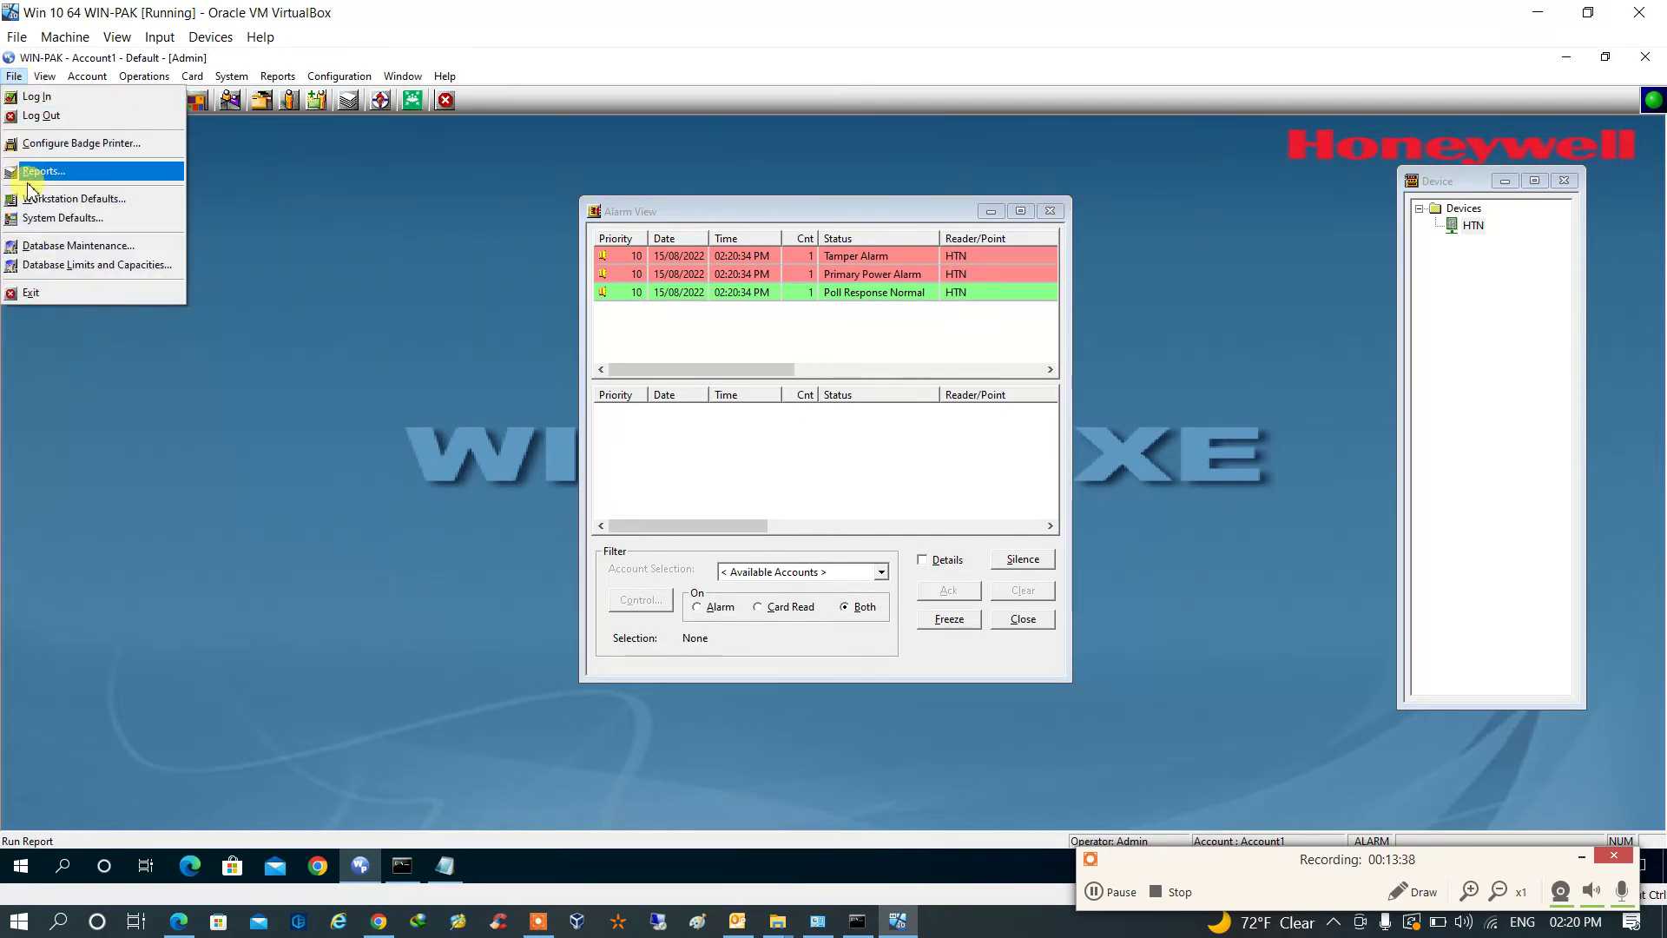
left_click(35, 219)
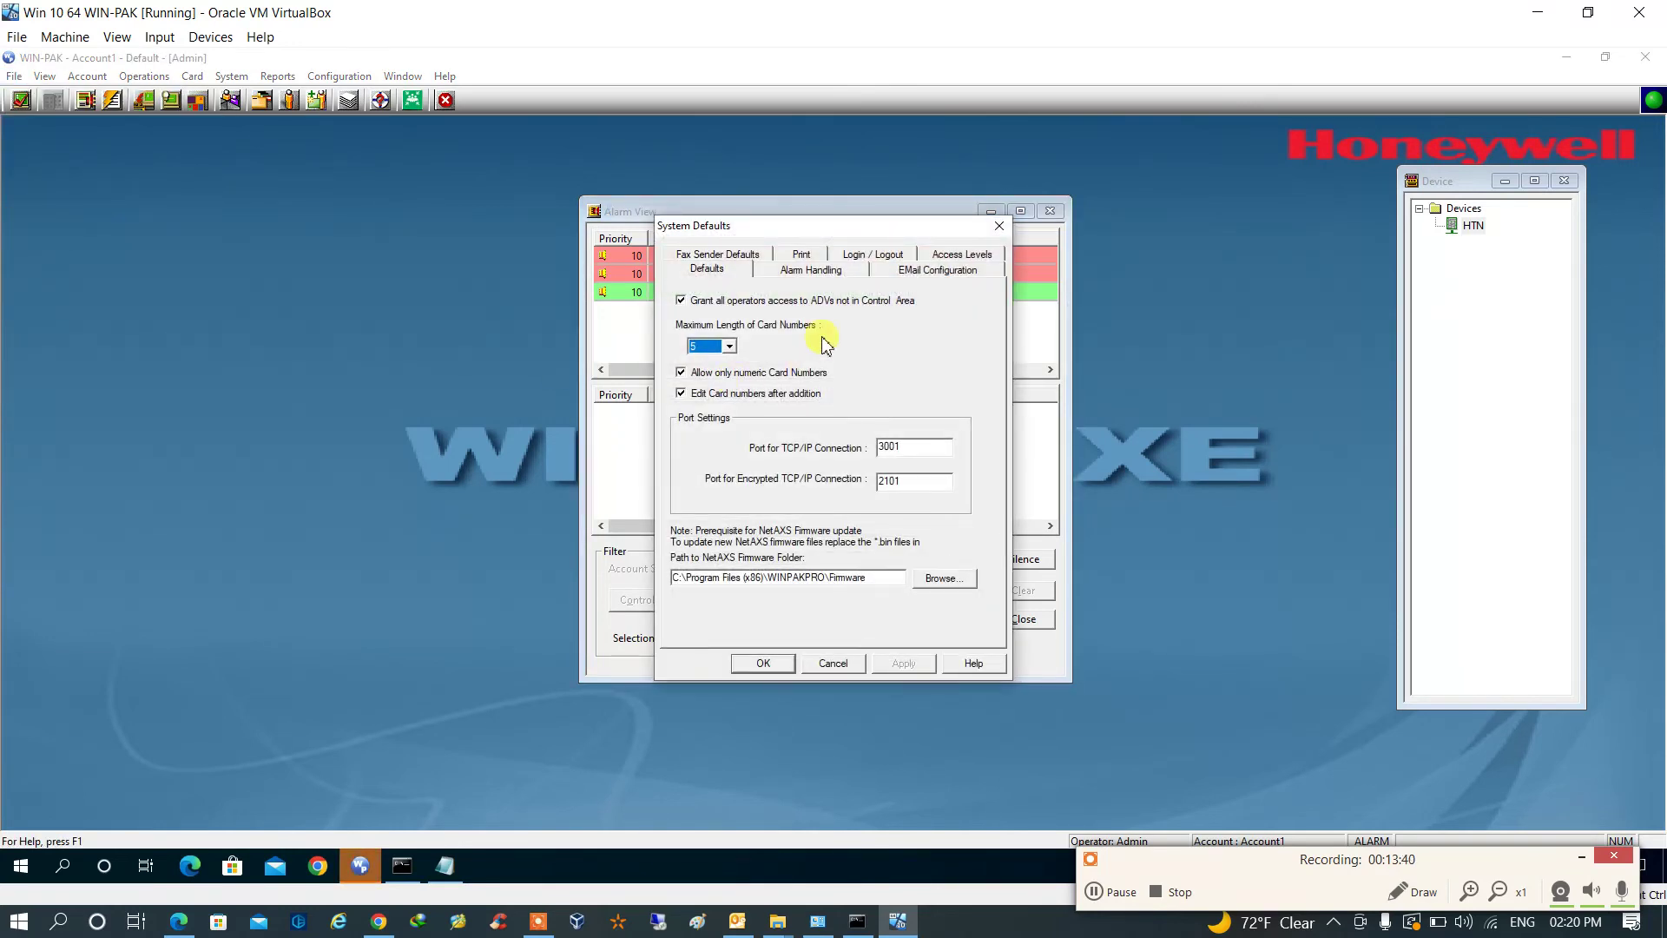
left_click(789, 272)
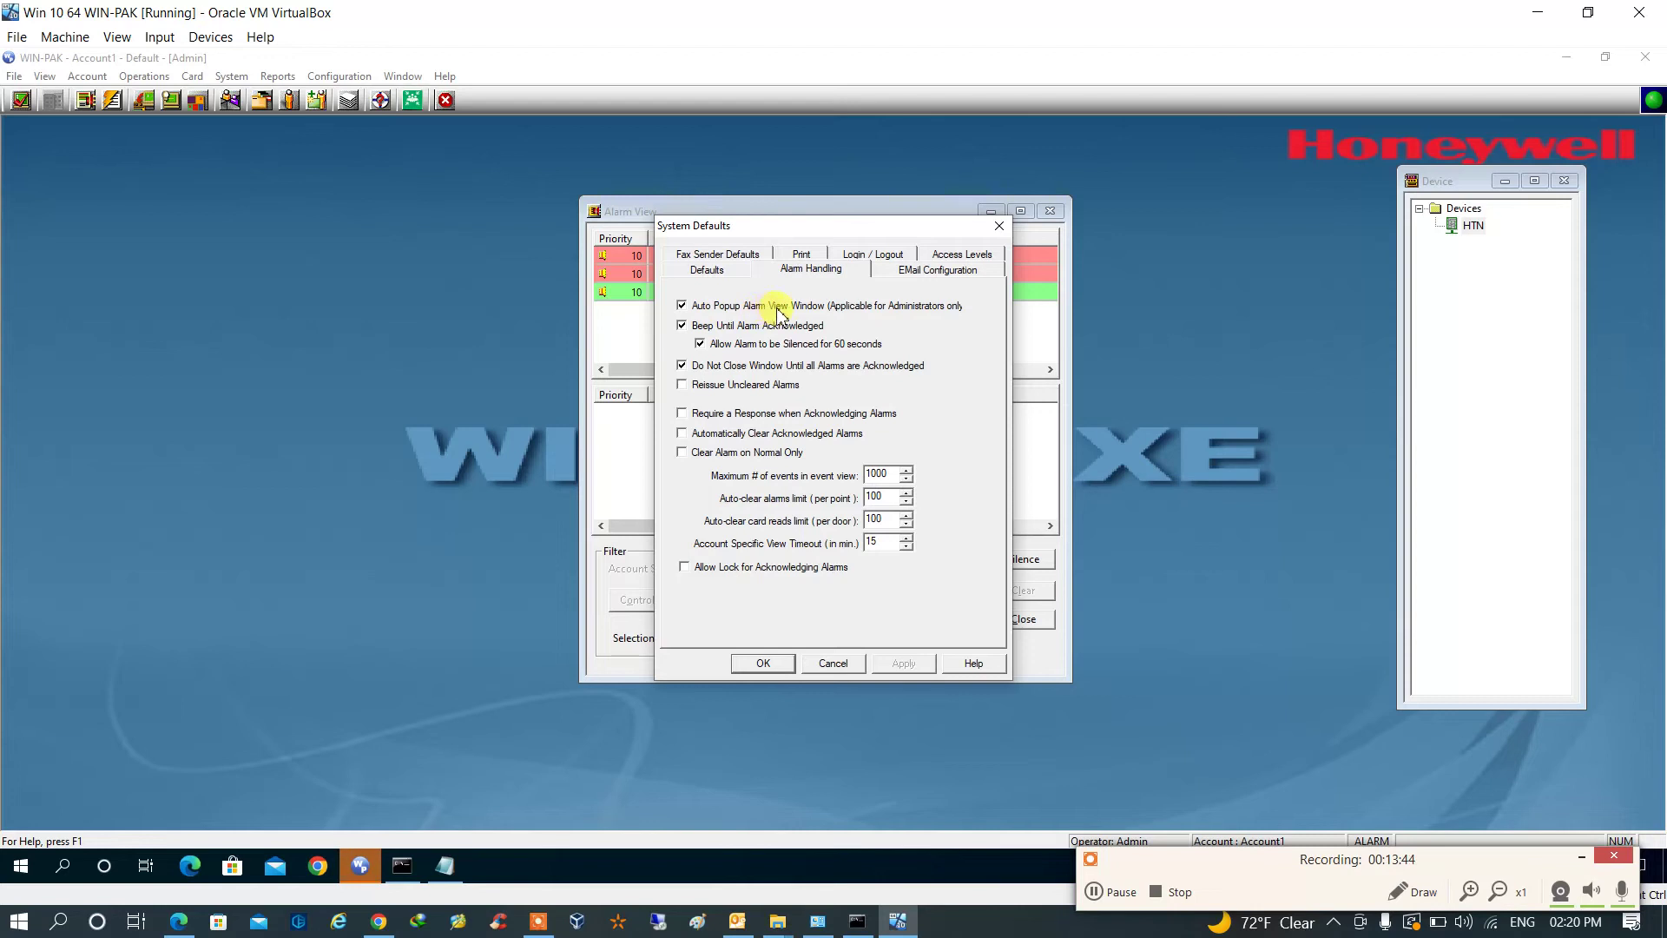
left_click(683, 330)
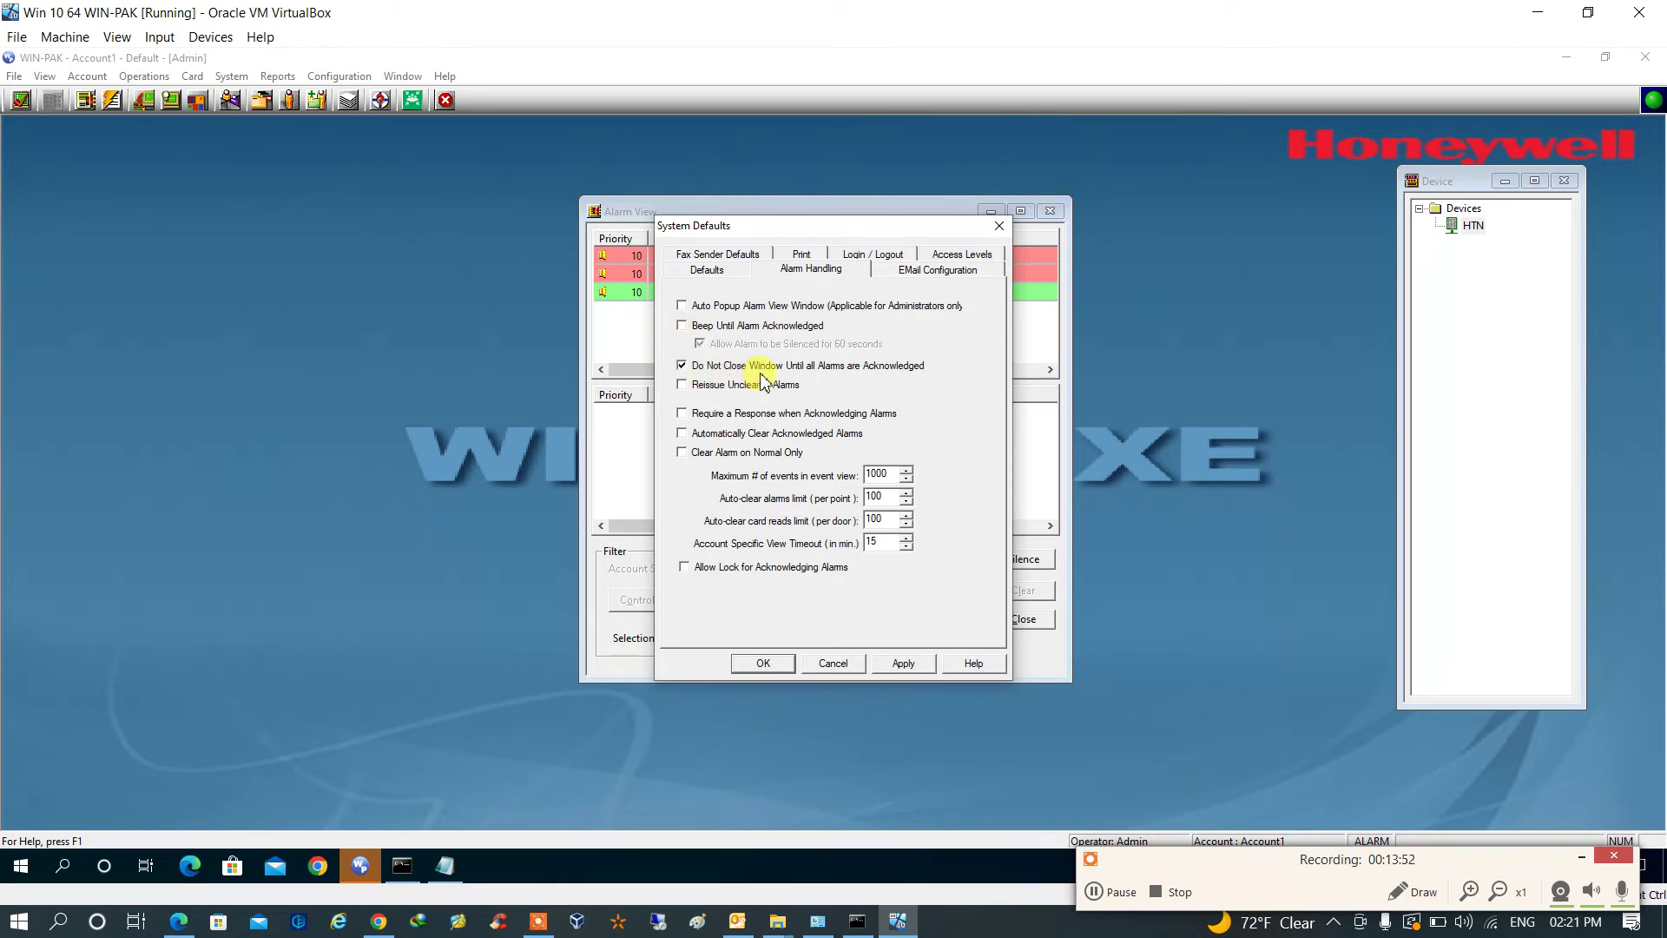
left_click(682, 365)
left_click(768, 661)
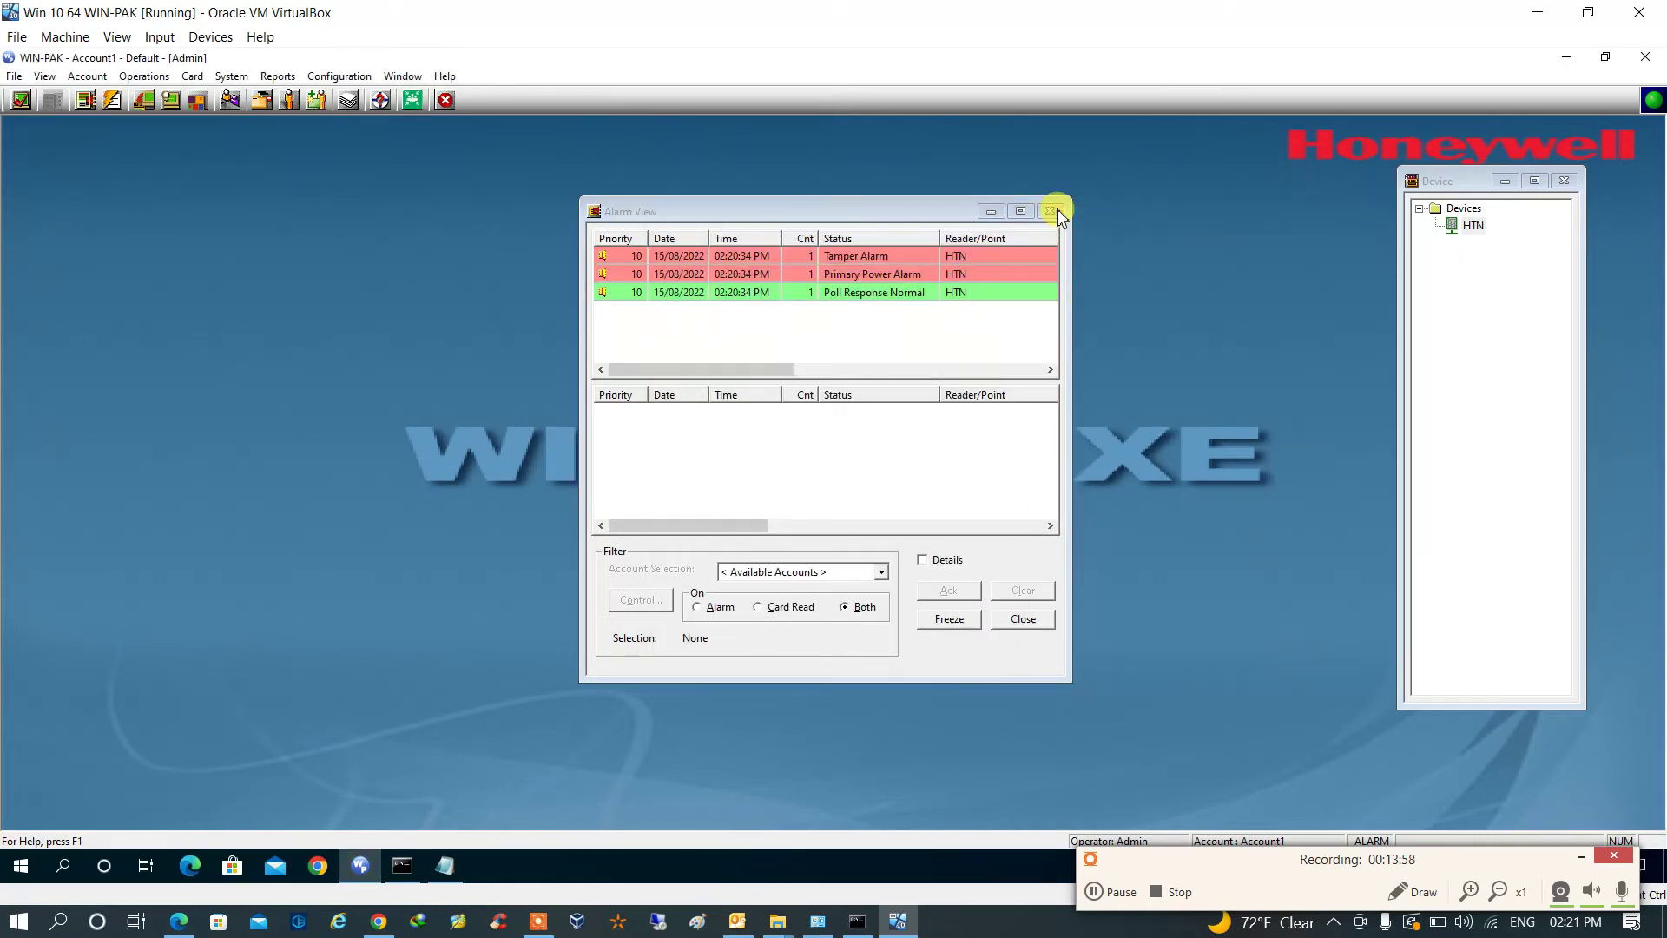
left_click(1051, 211)
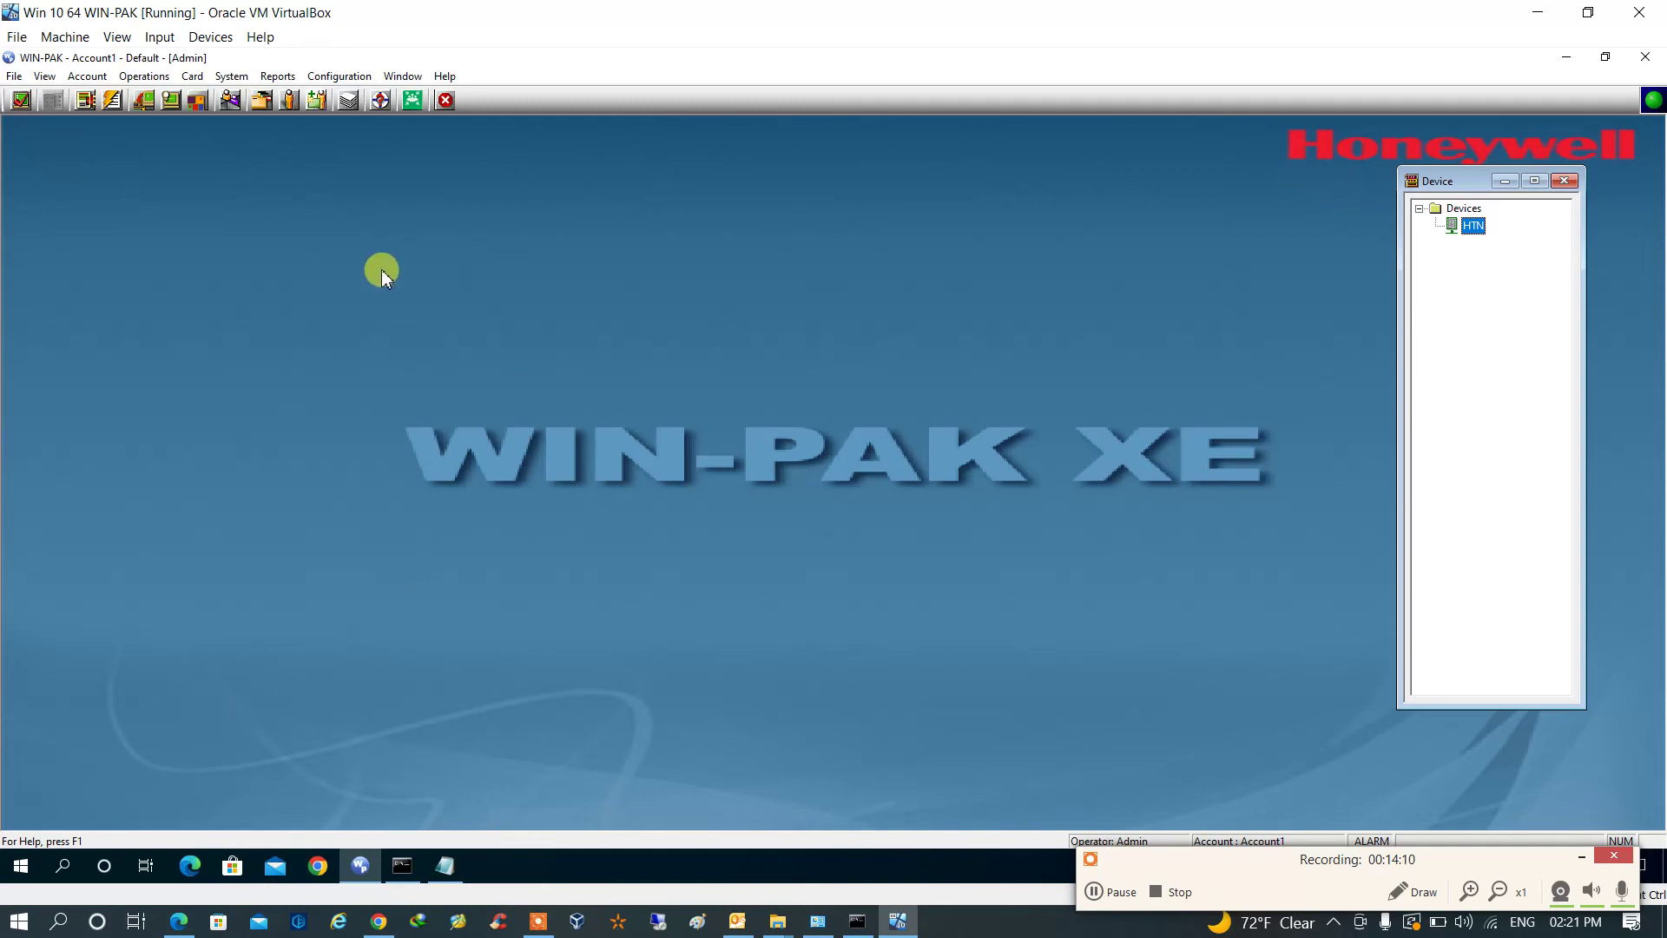
Step: Check the alarm handling options in the system defaults and leave the dialog without saving
left_click(15, 77)
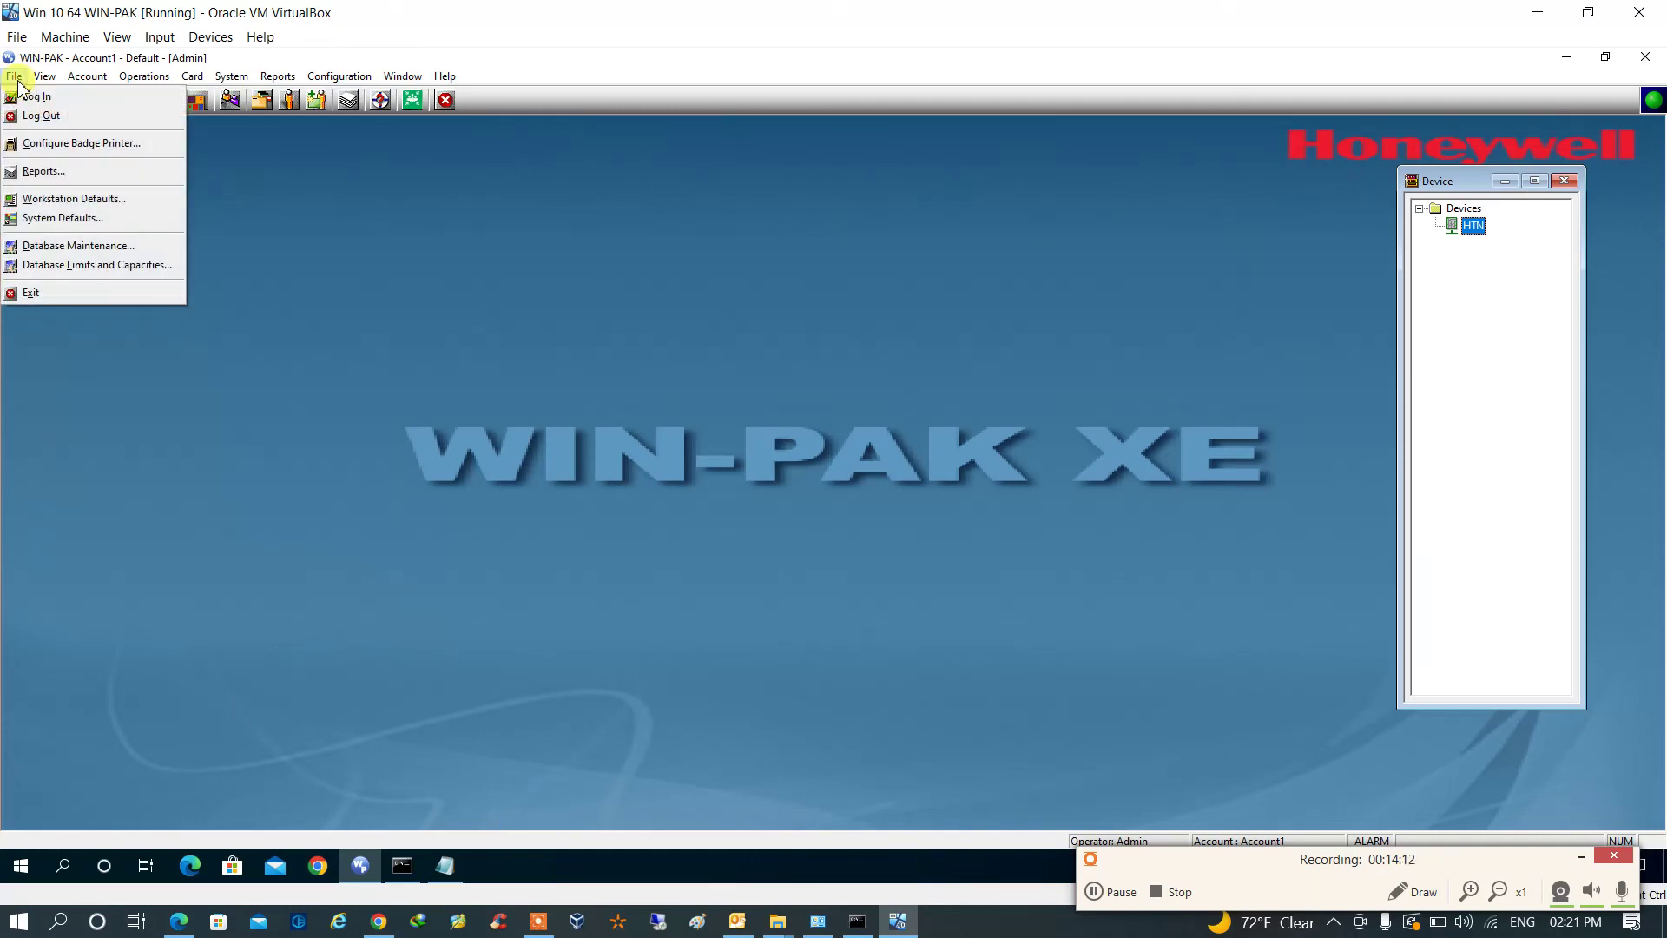
left_click(253, 264)
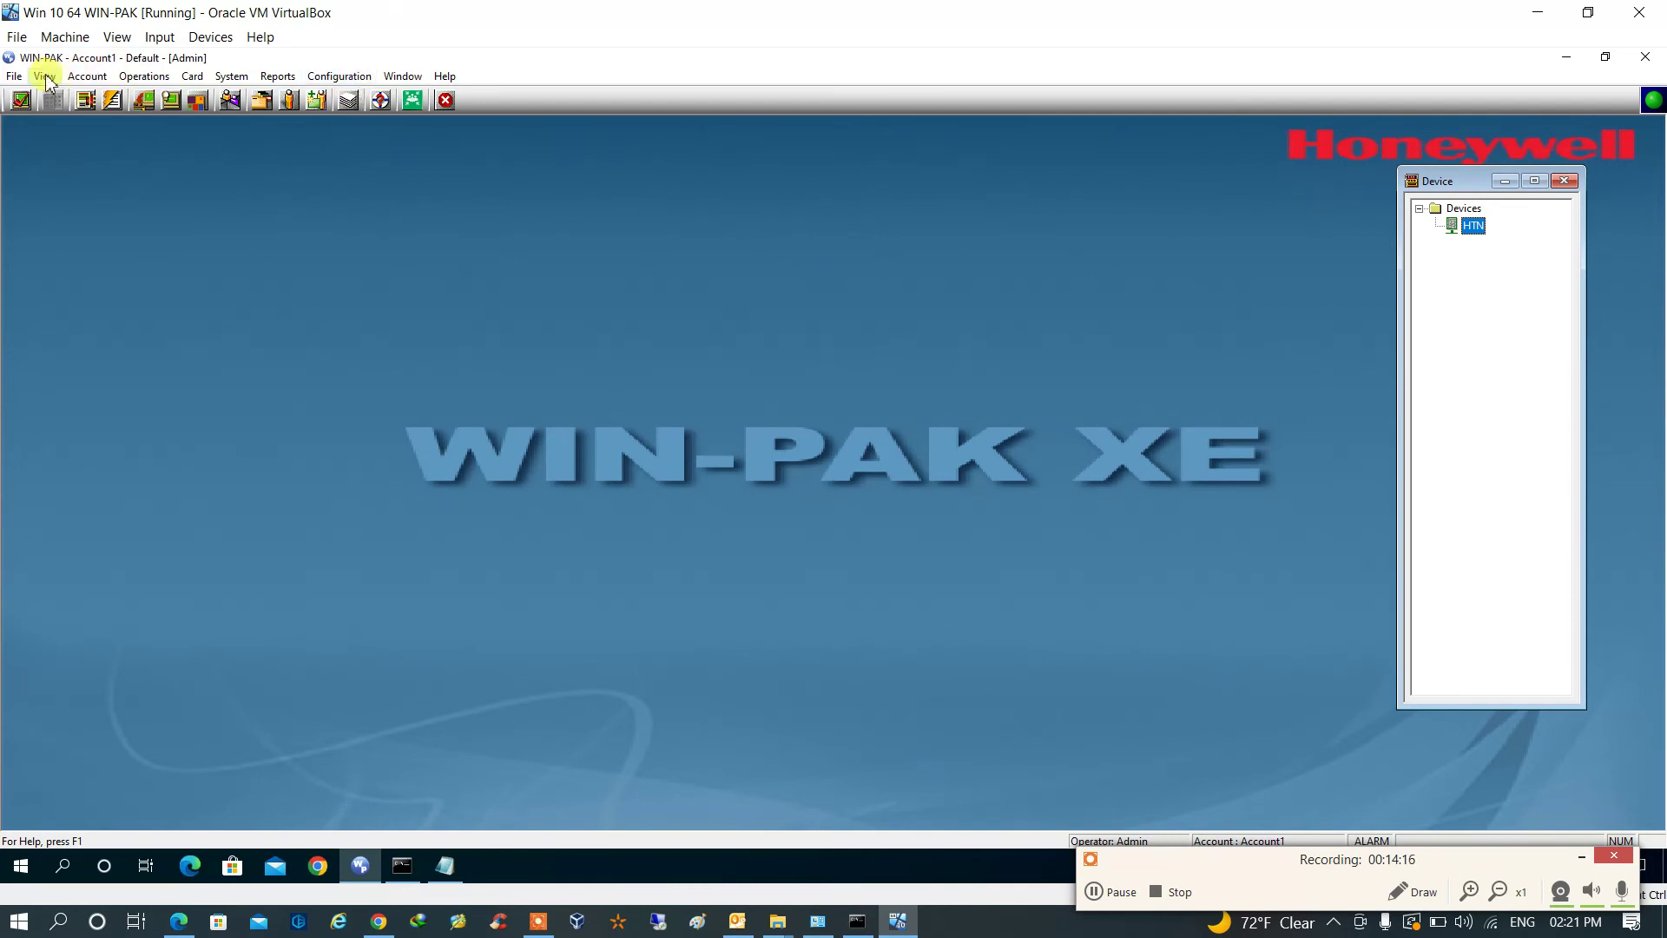
left_click(15, 78)
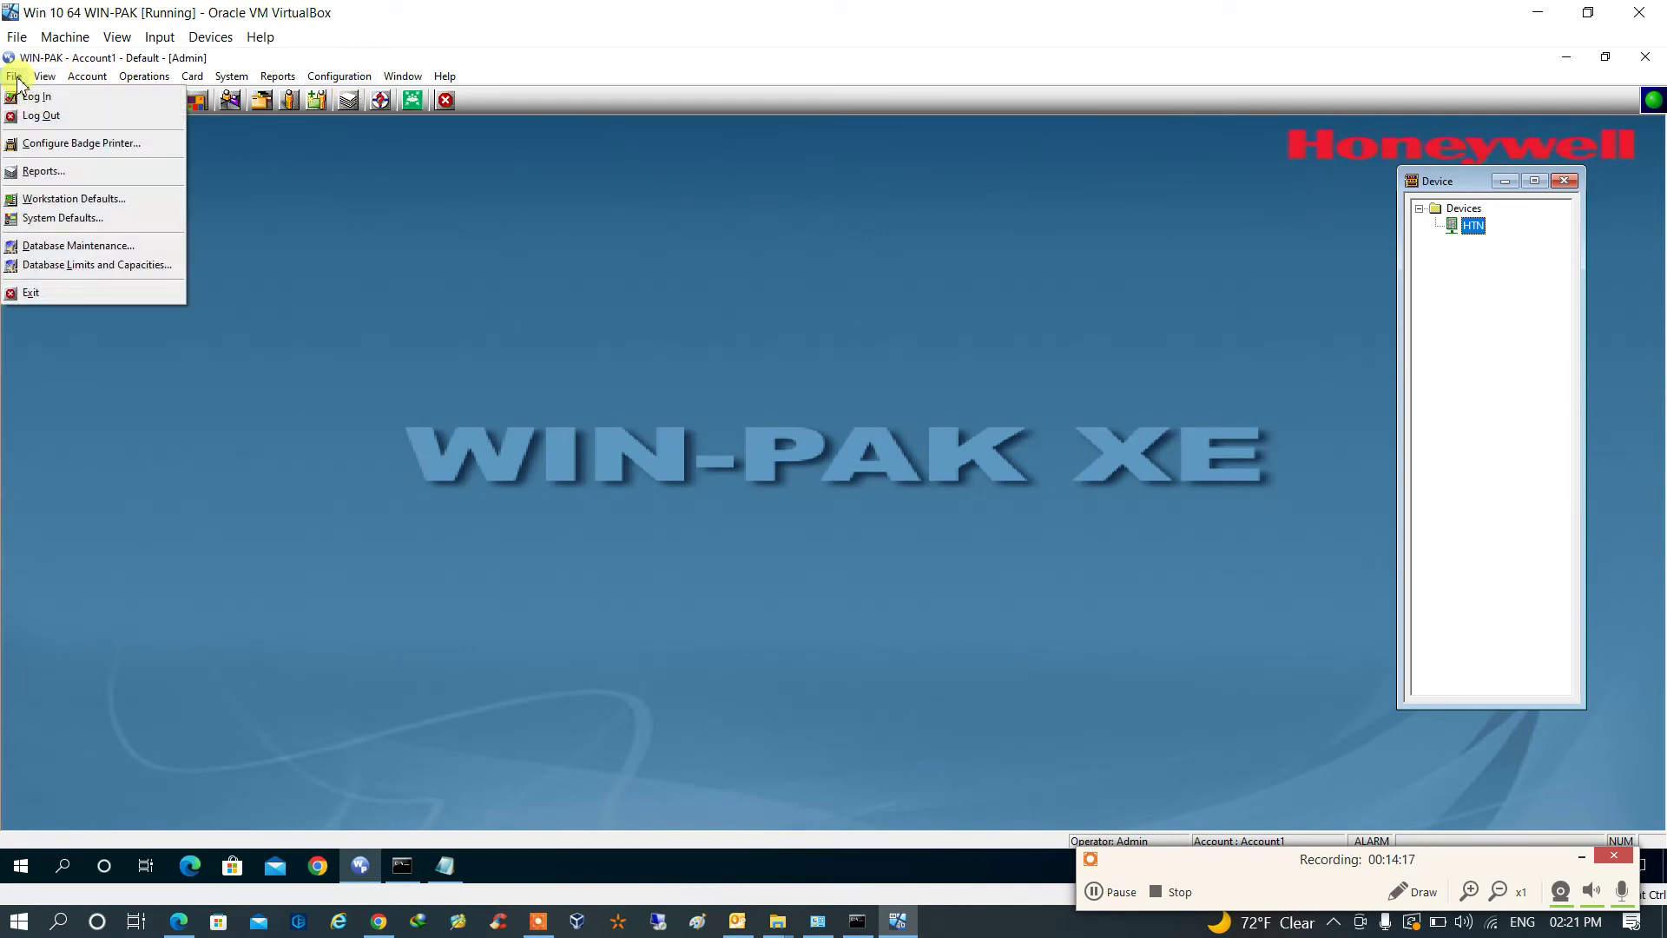
left_click(33, 218)
left_click(801, 267)
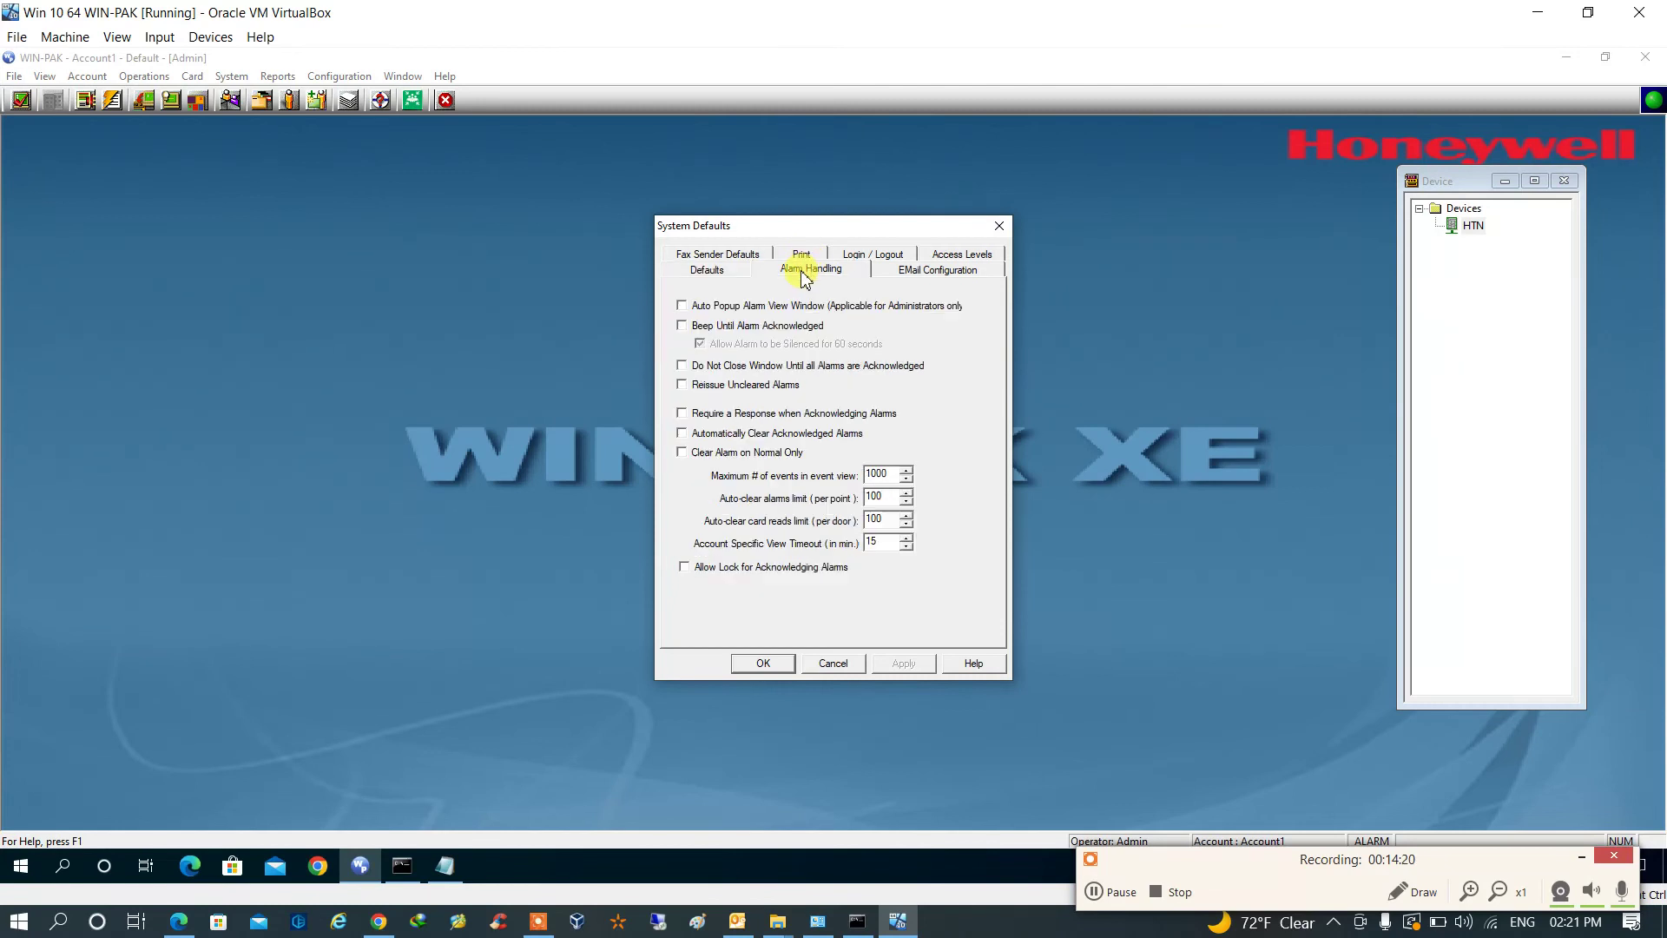
left_click(829, 664)
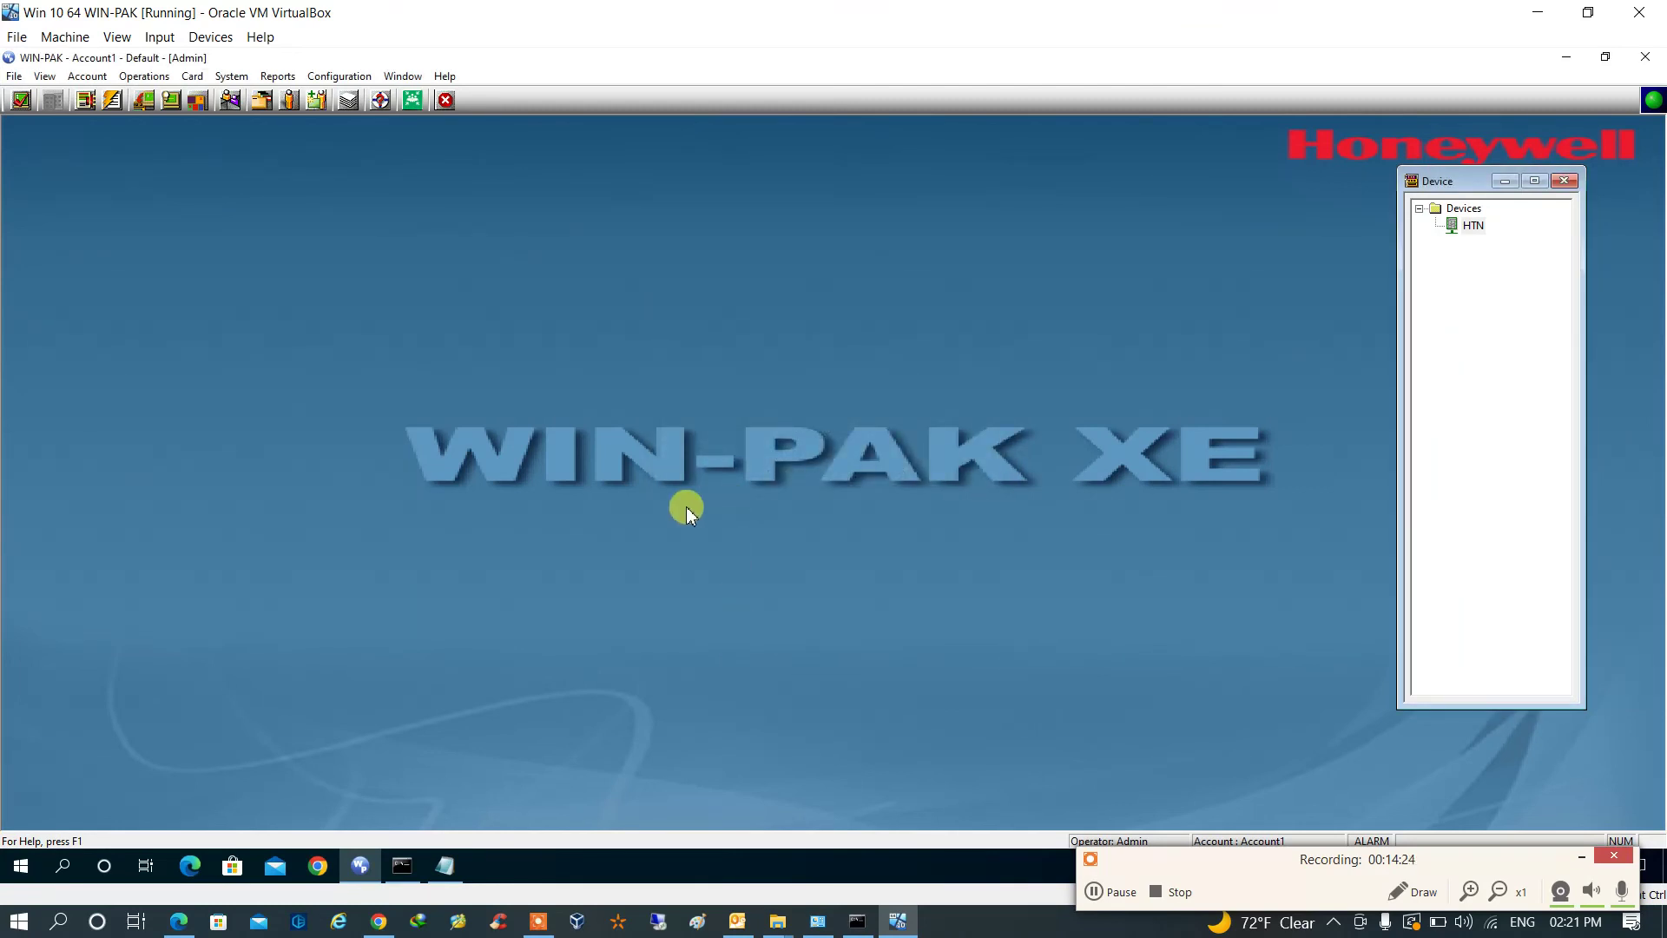
Step: Open the Access Areas definition and place its window beside the device tree
left_click_drag(1463, 191, 1492, 203)
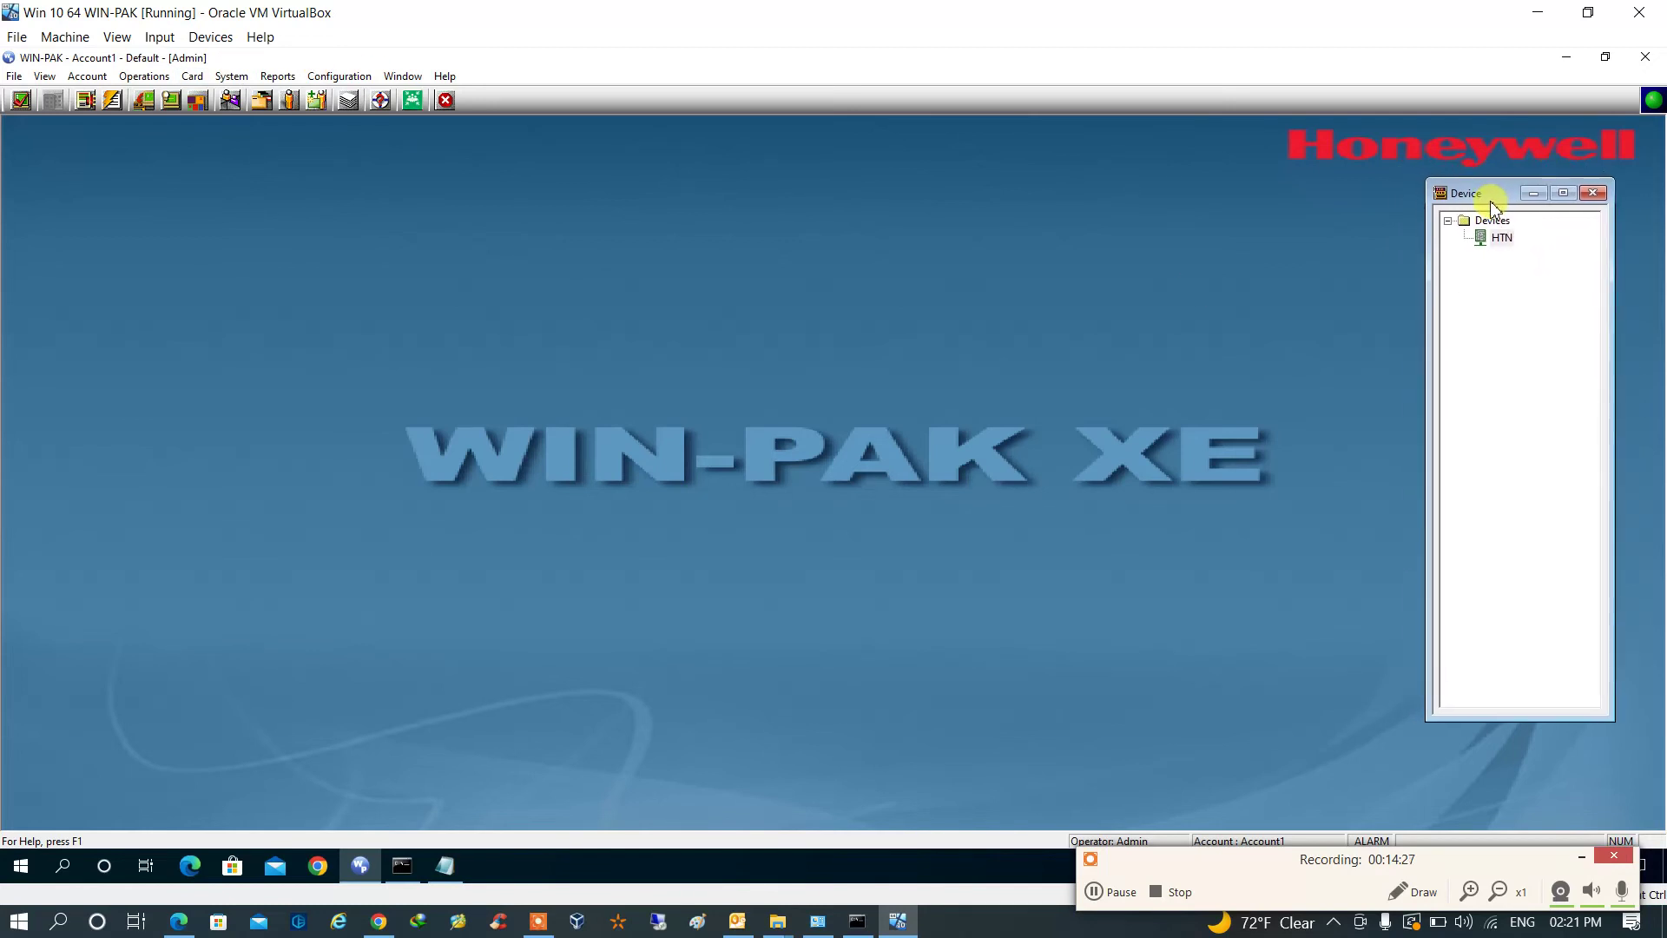
left_click(348, 78)
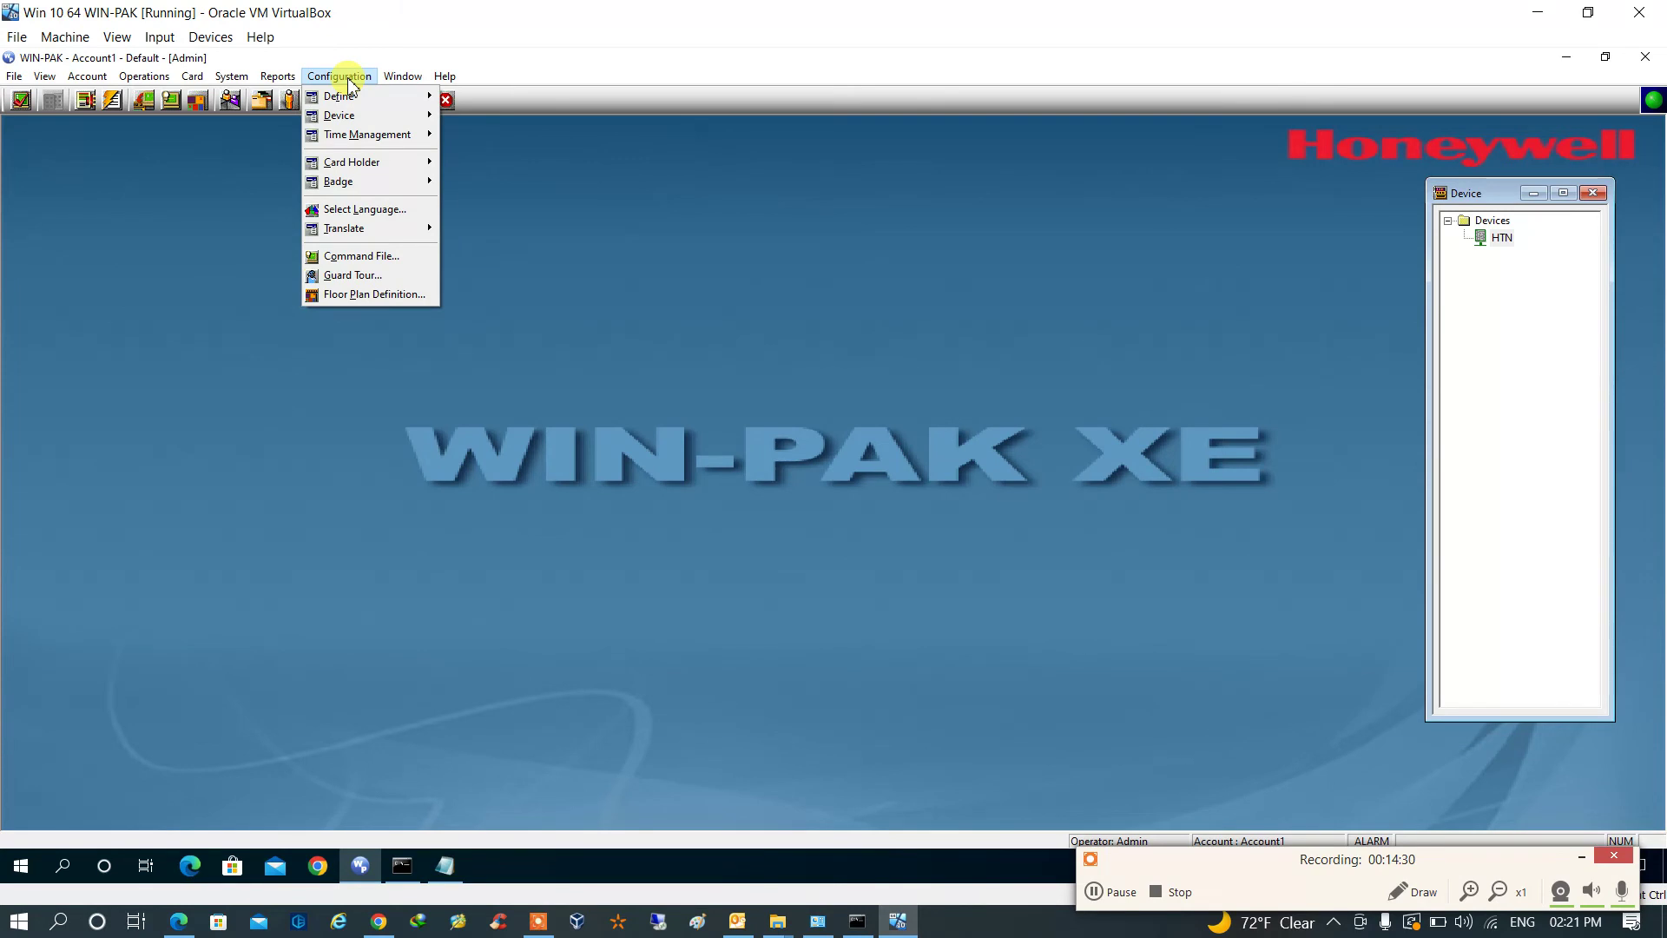
mouse_move(347, 104)
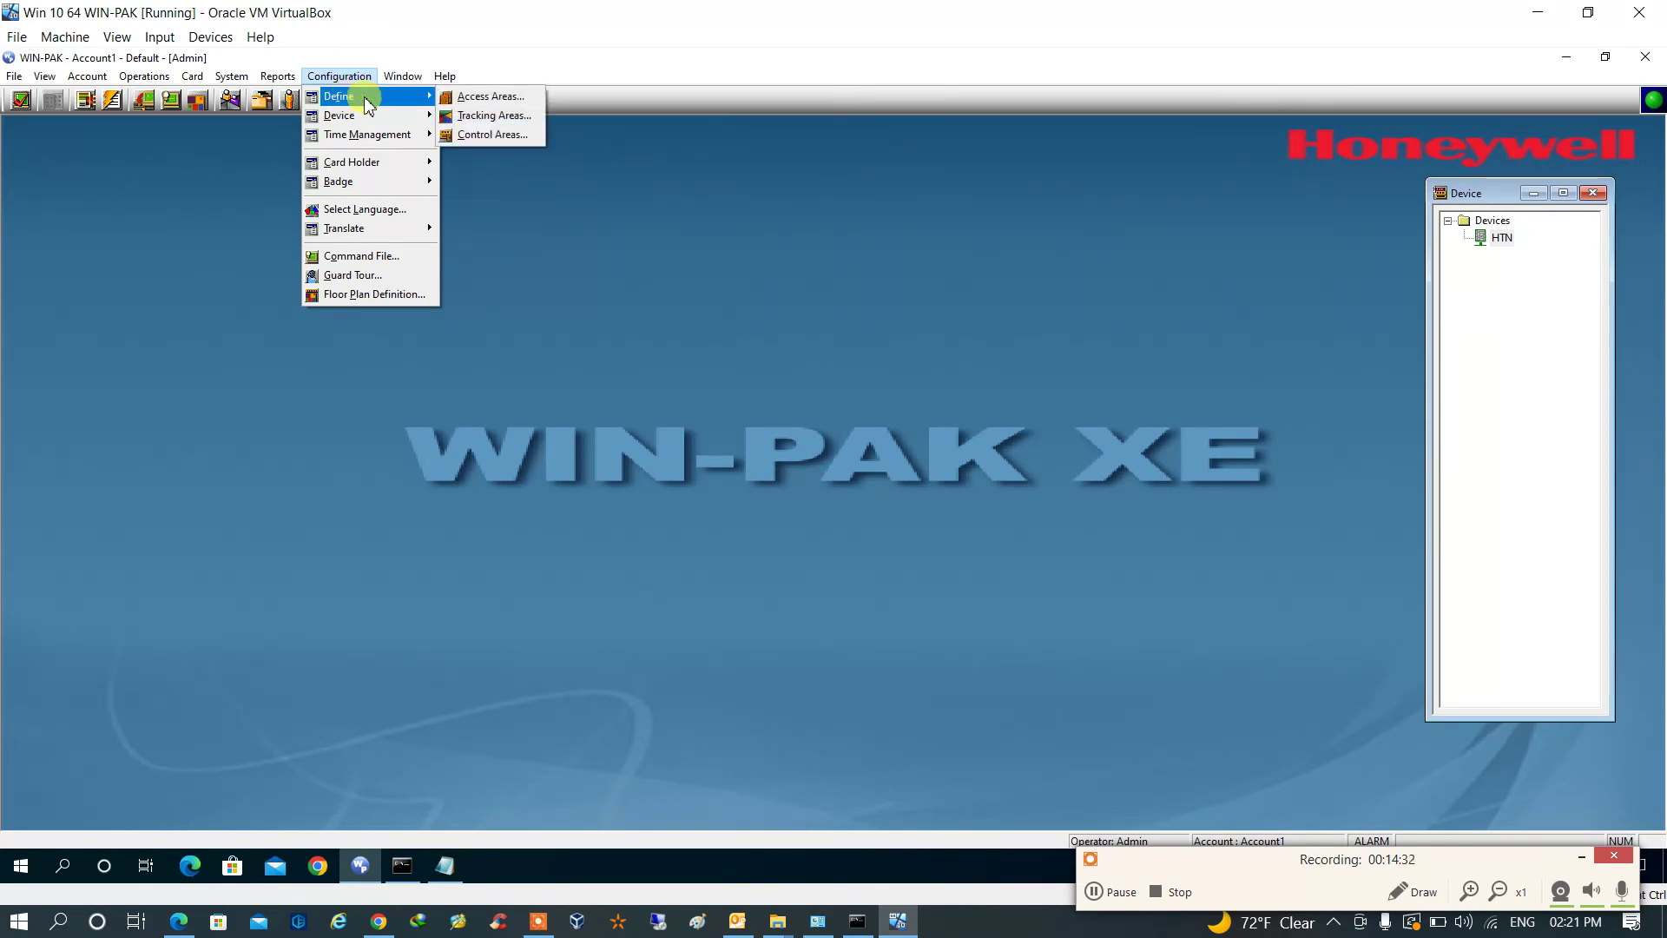
left_click(468, 98)
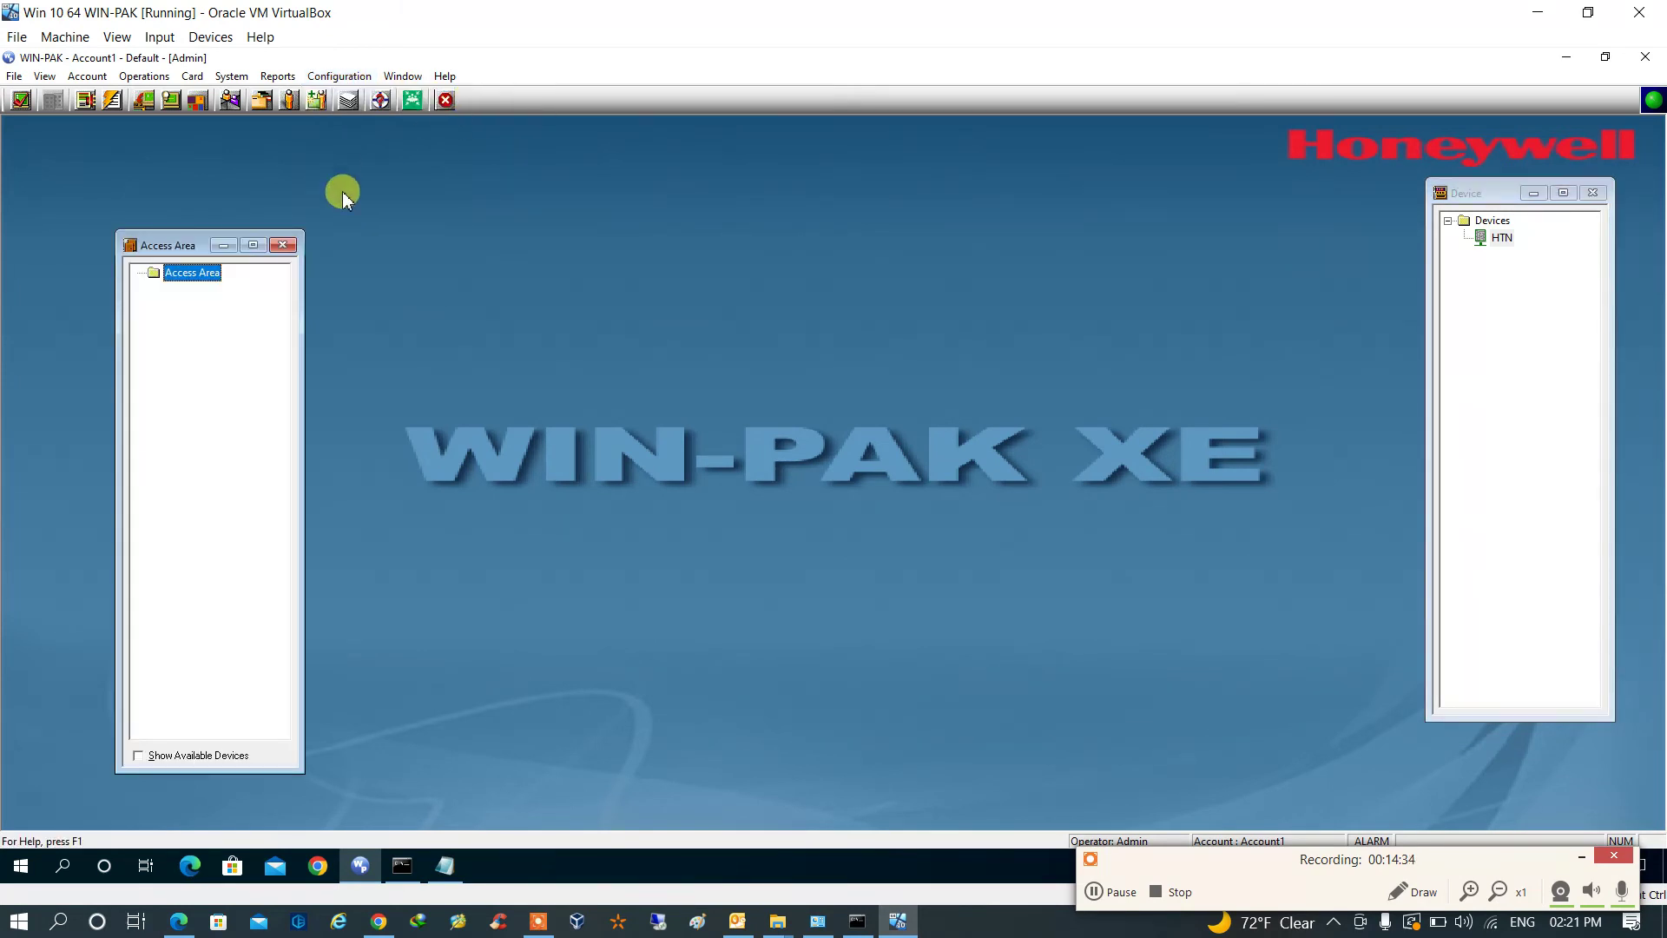
left_click_drag(227, 243, 1270, 211)
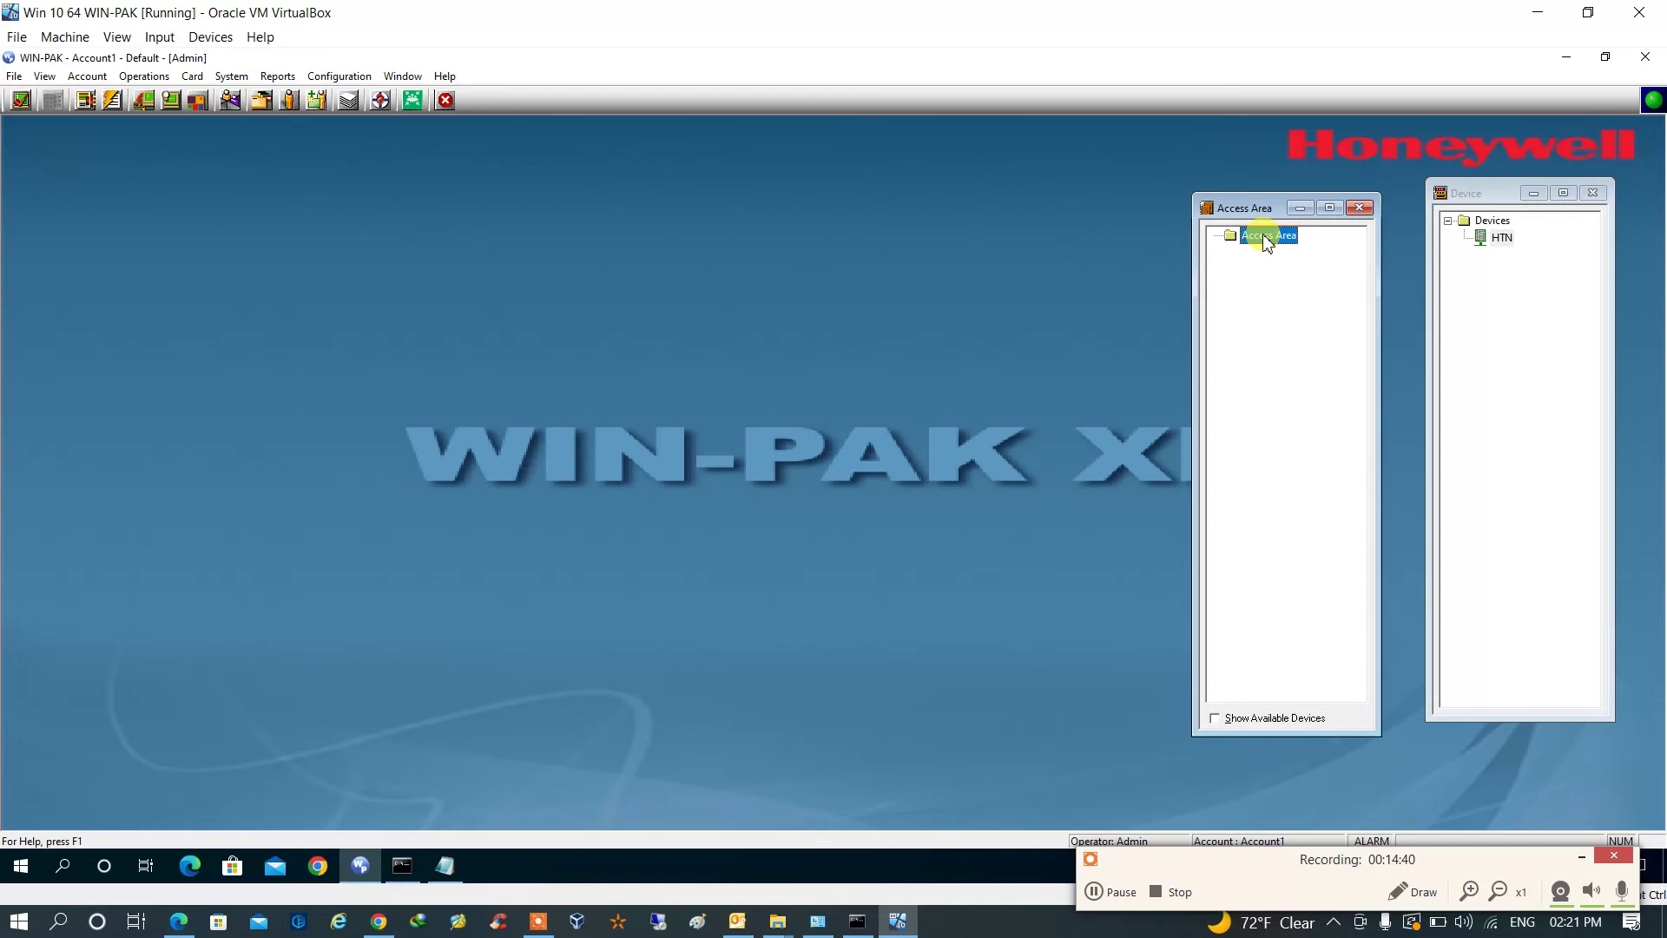
Step: Add a branch named "Gate1" under the Access Area root
right_click(1265, 243)
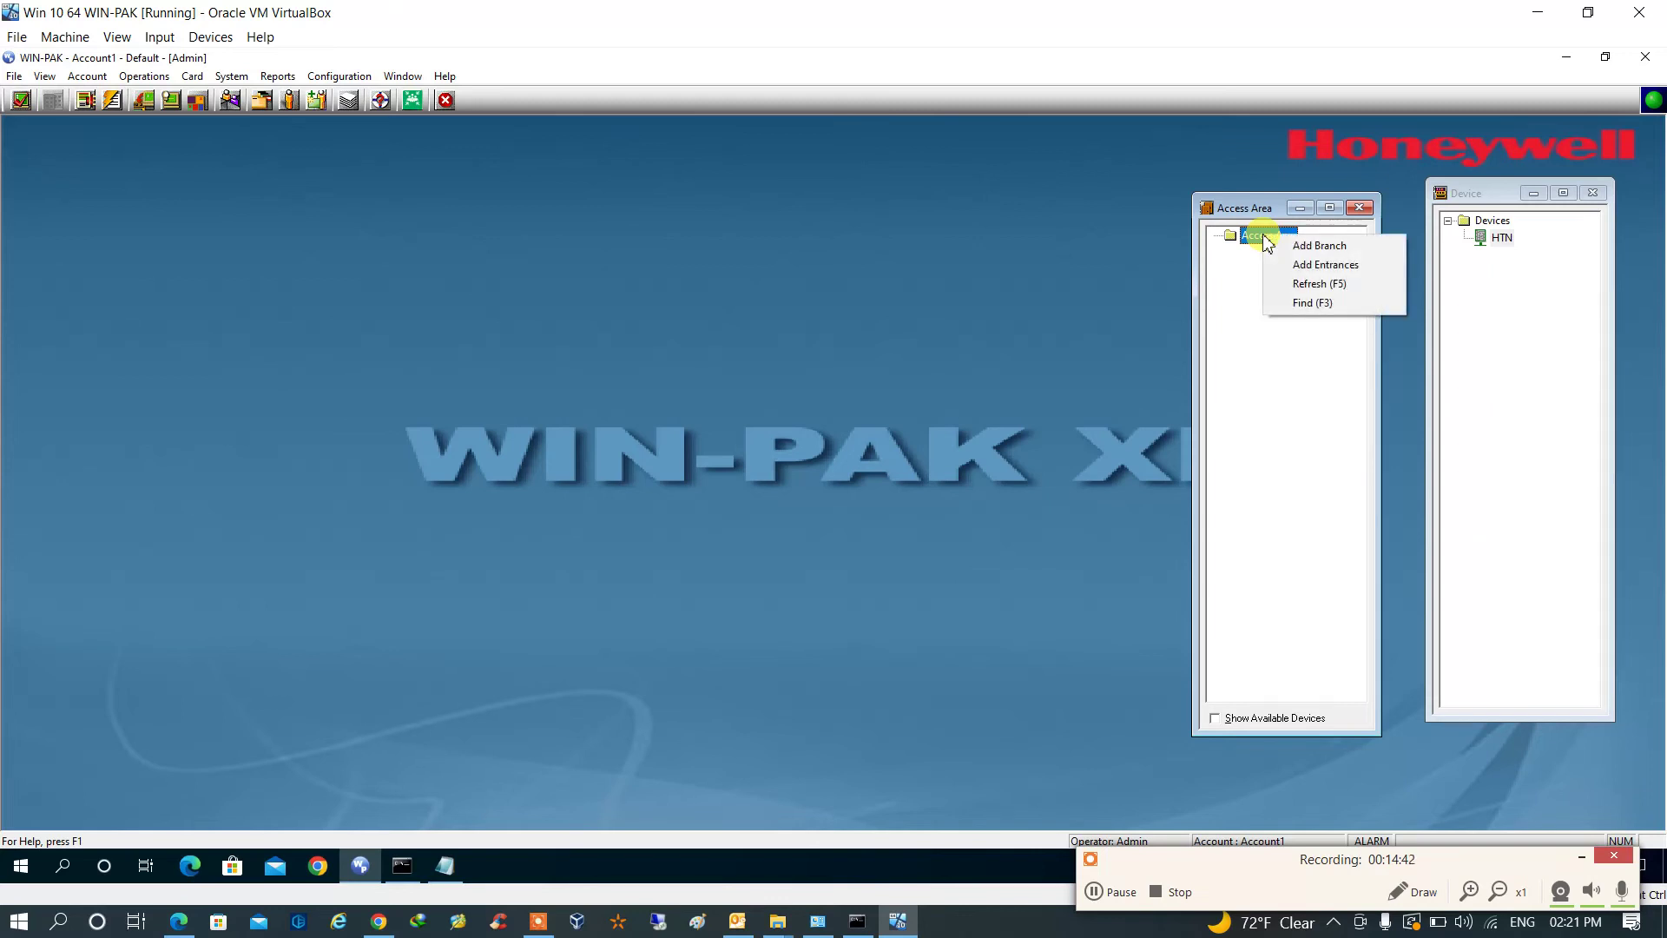
left_click(1321, 246)
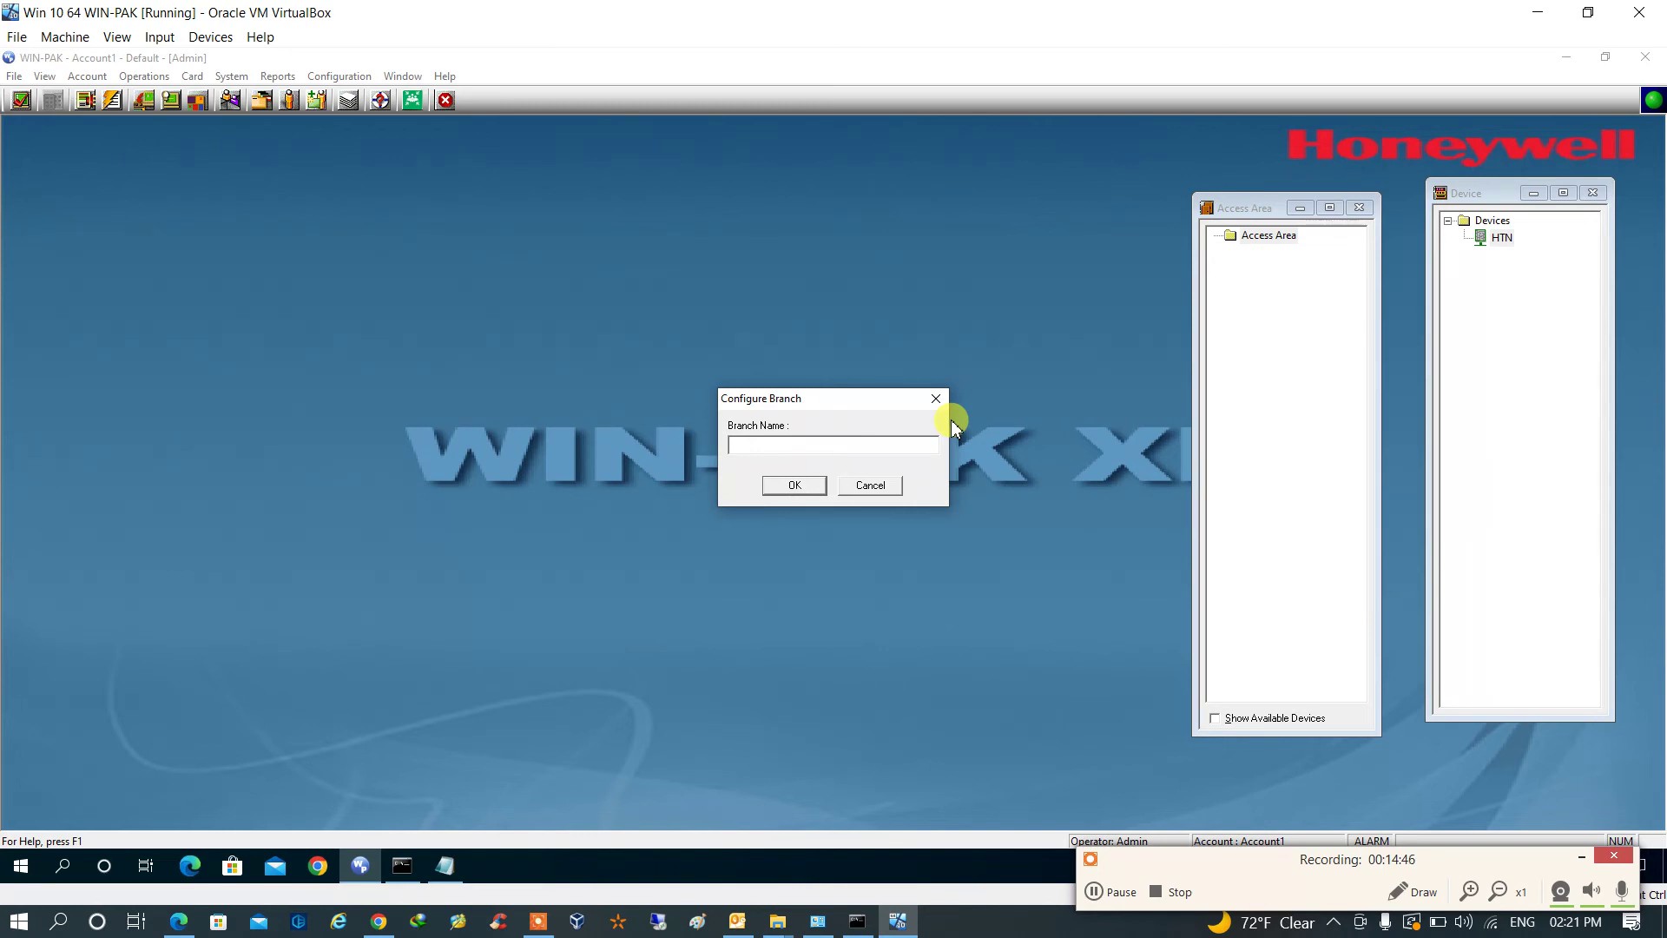
type("Gate1")
left_click(792, 485)
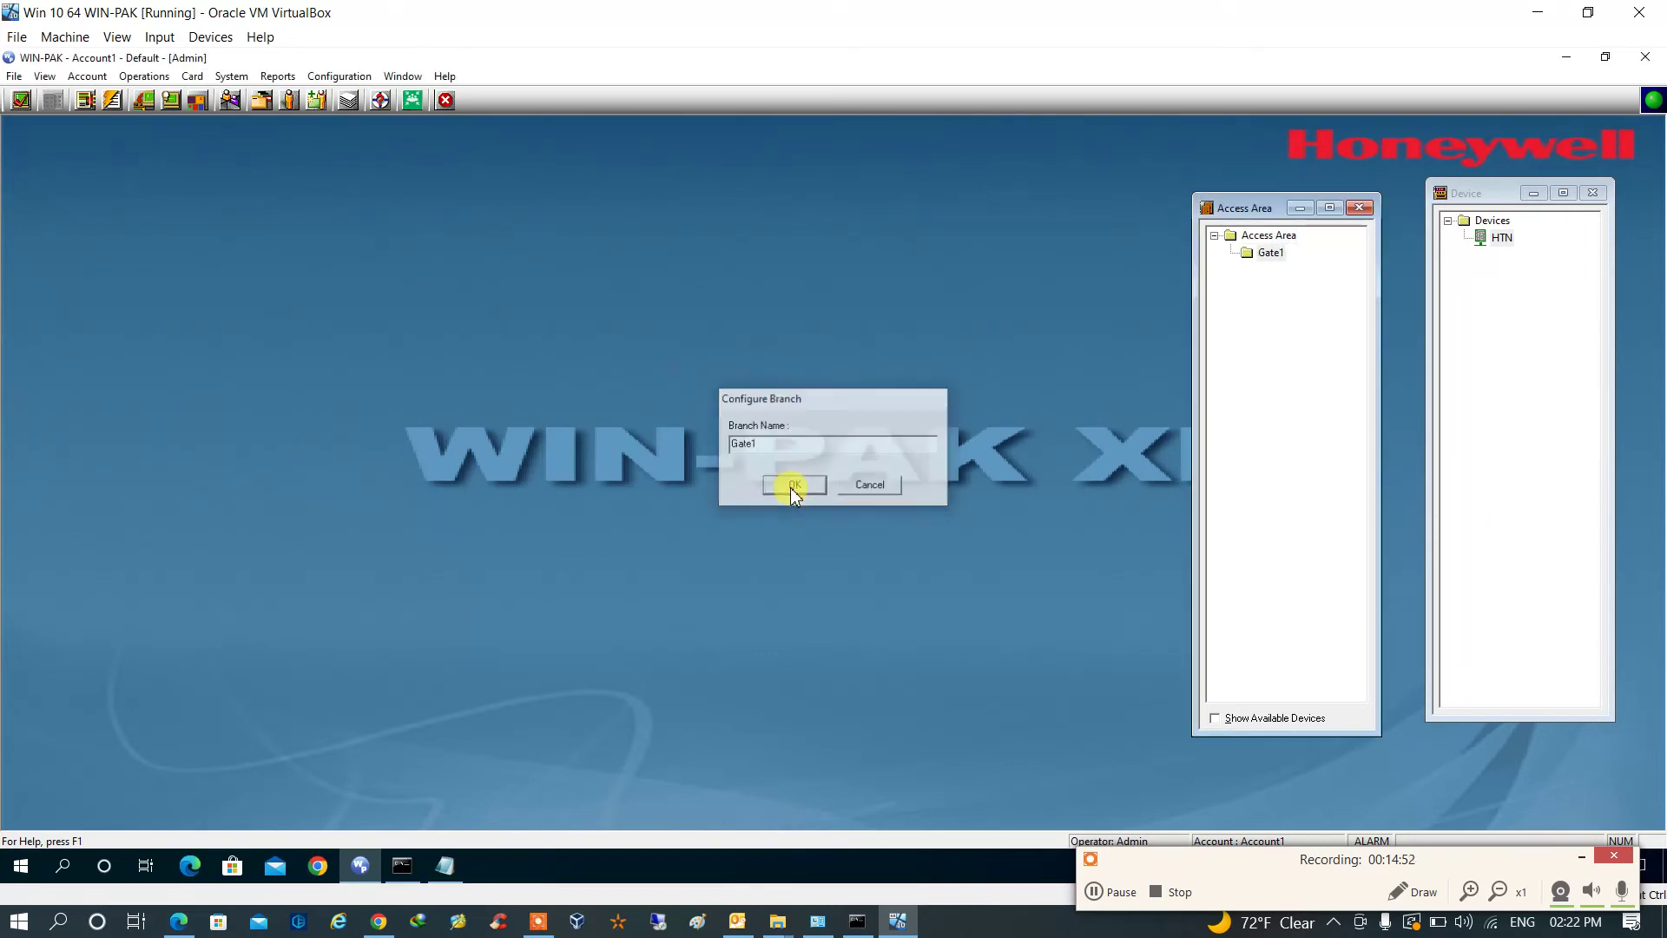
Step: Add the "Entrance" device to the Gate1 branch and move the Access Area window closer to the device tree
right_click(1276, 235)
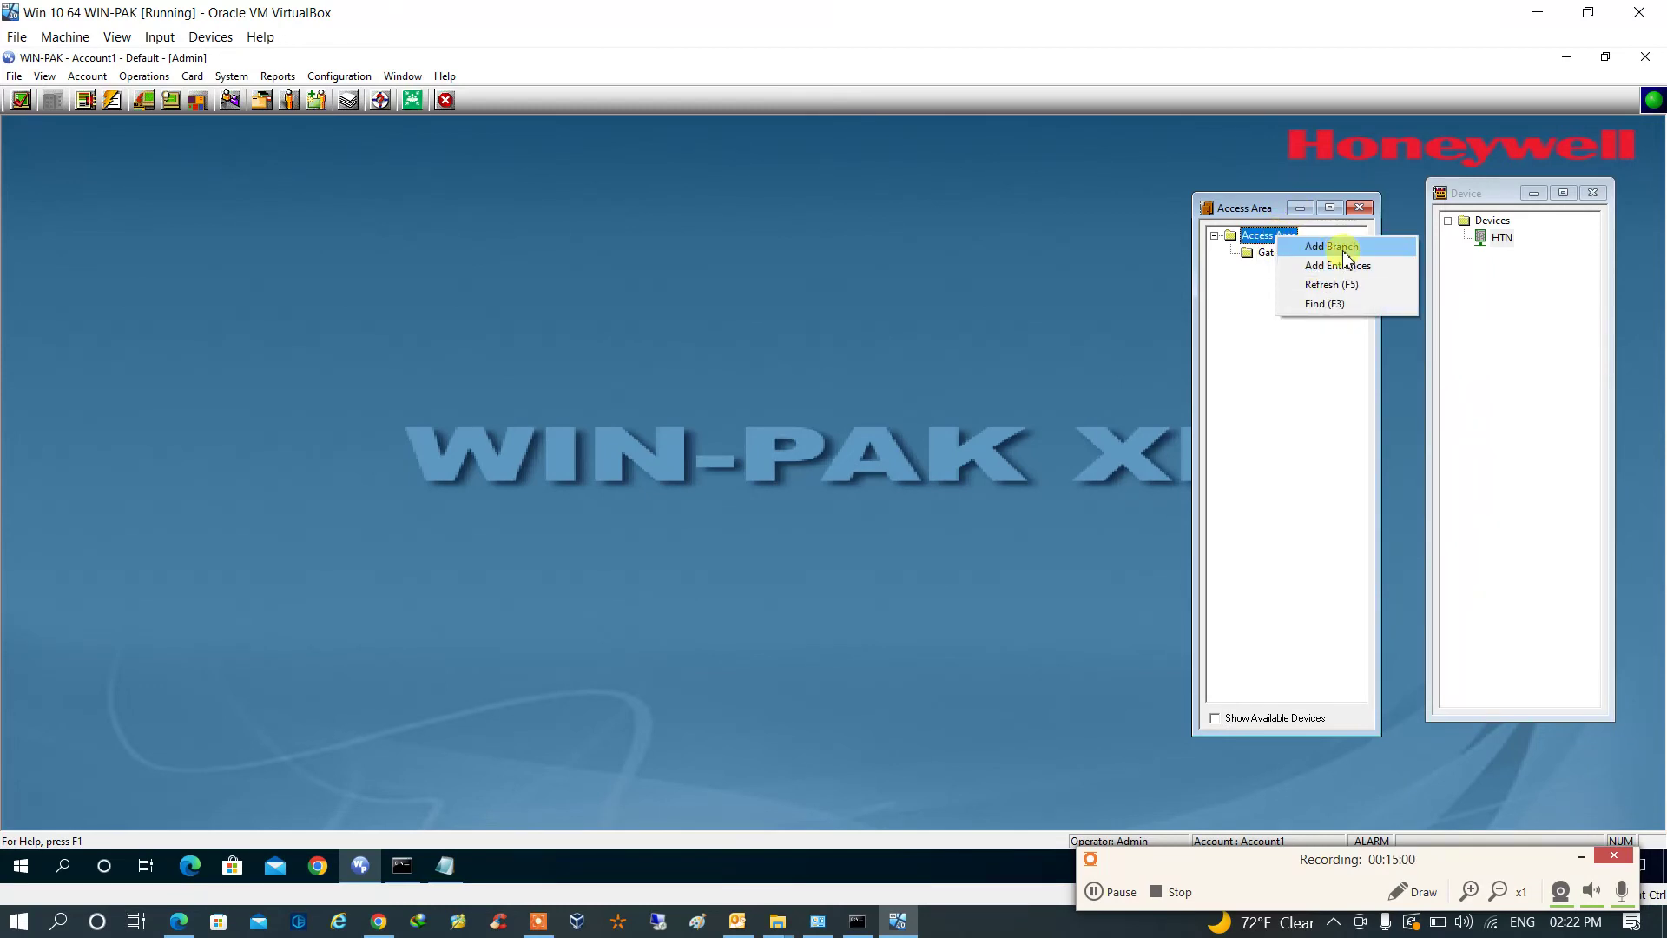
left_click(1269, 256)
left_click(1273, 258)
right_click(1273, 257)
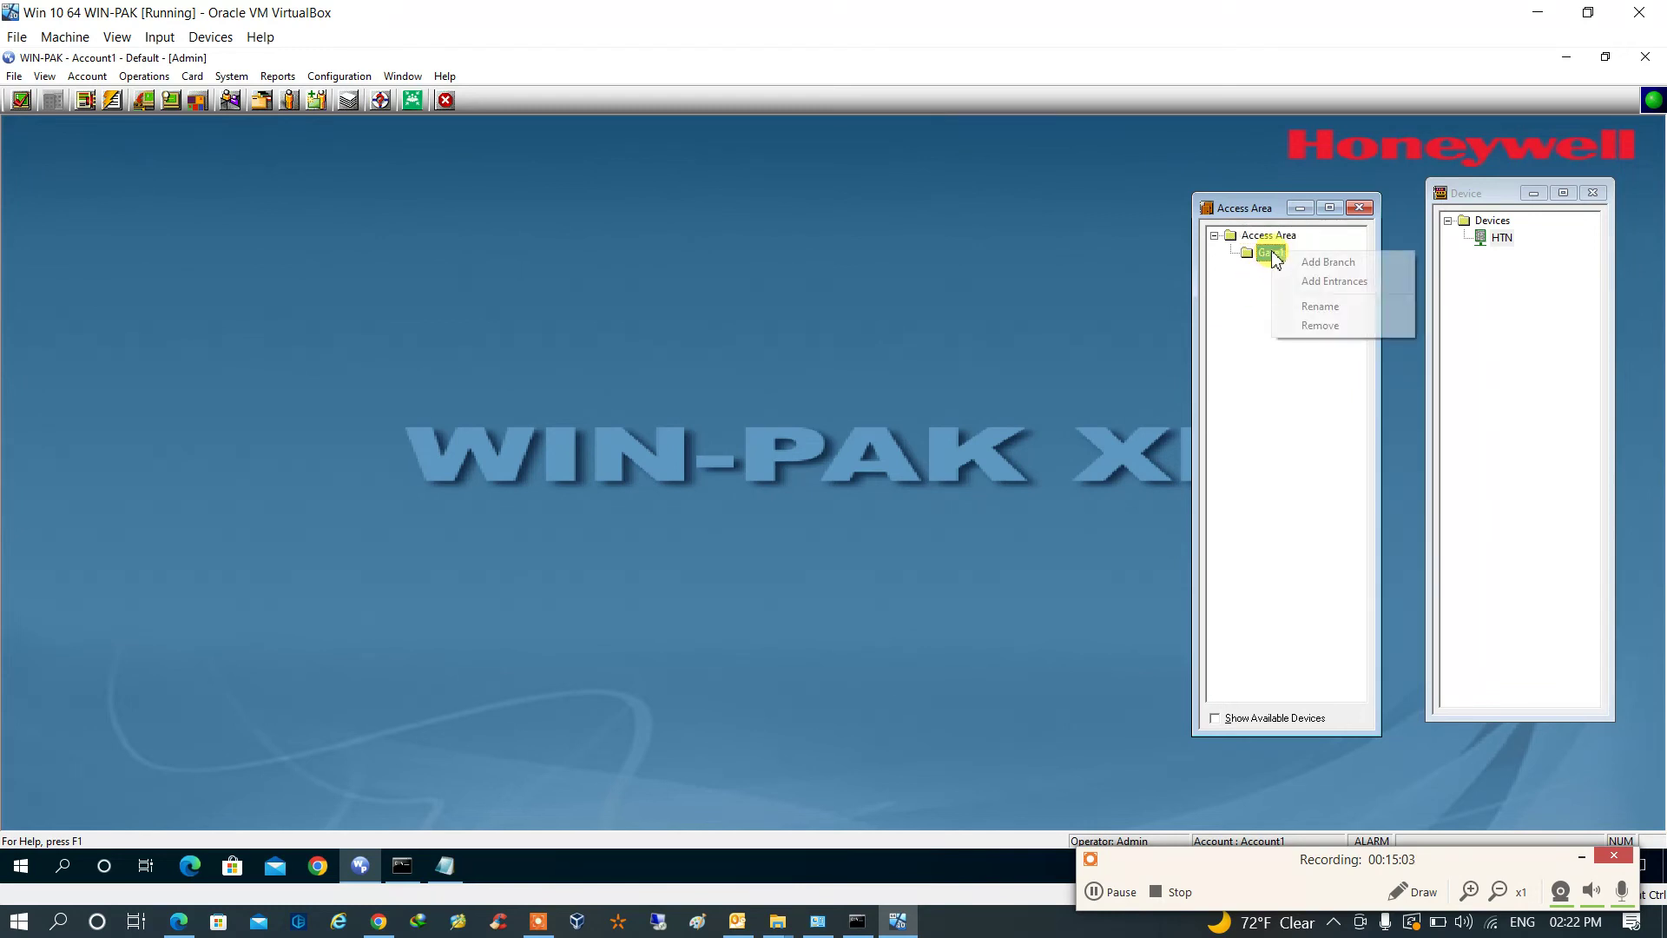
left_click(1323, 283)
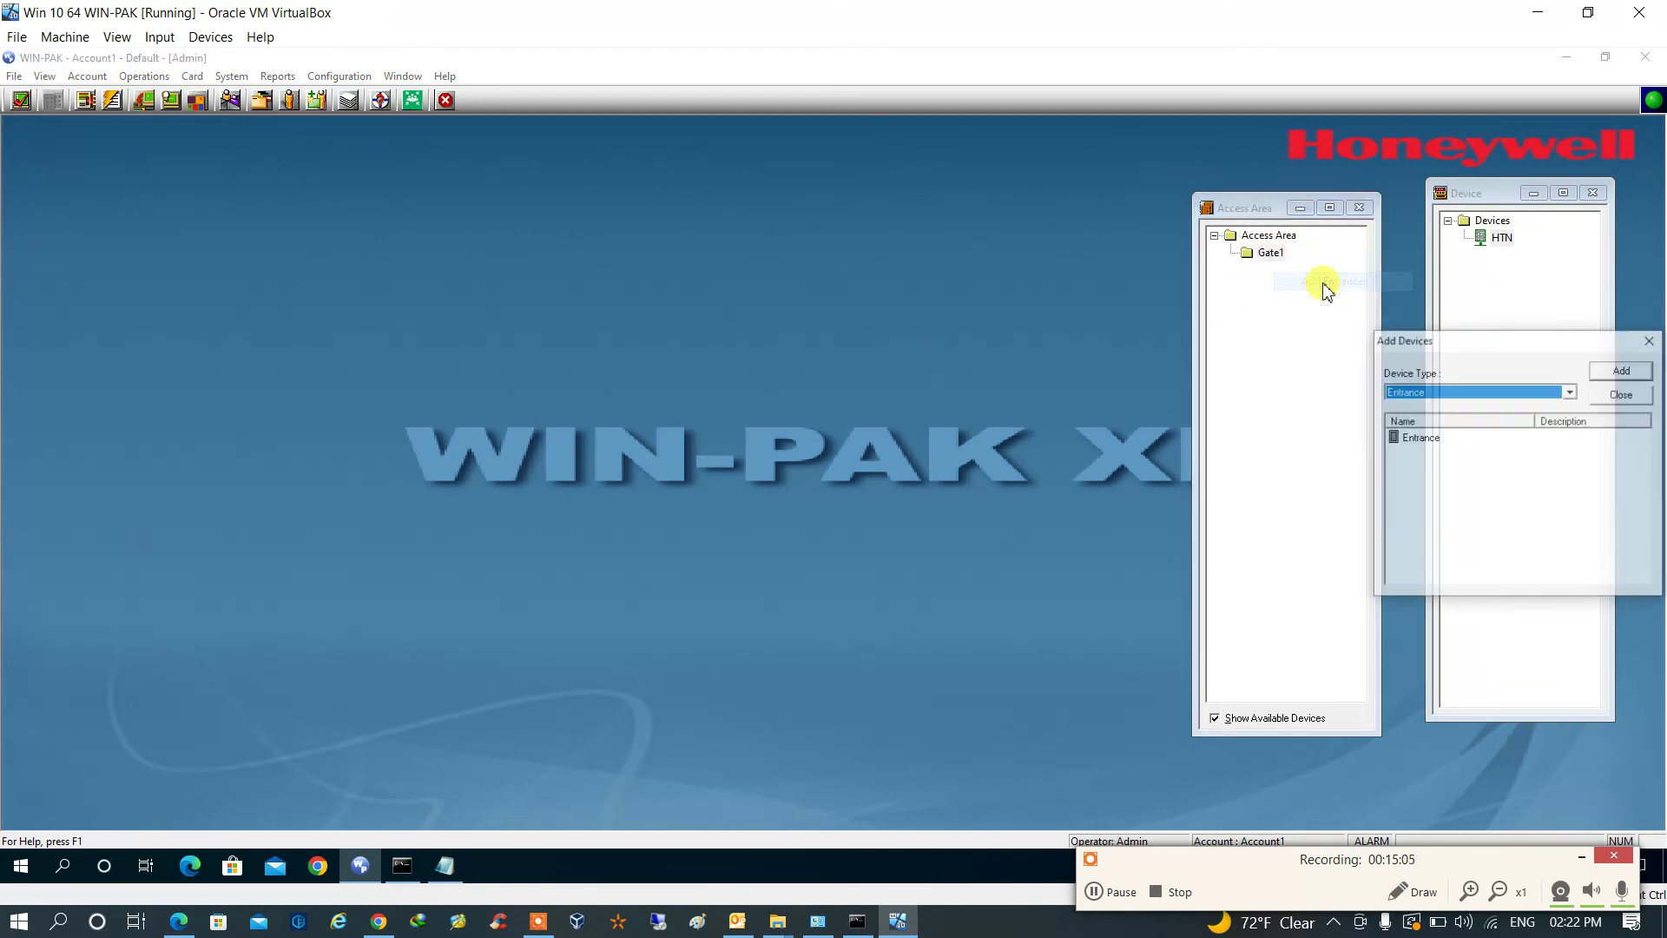
left_click(1424, 439)
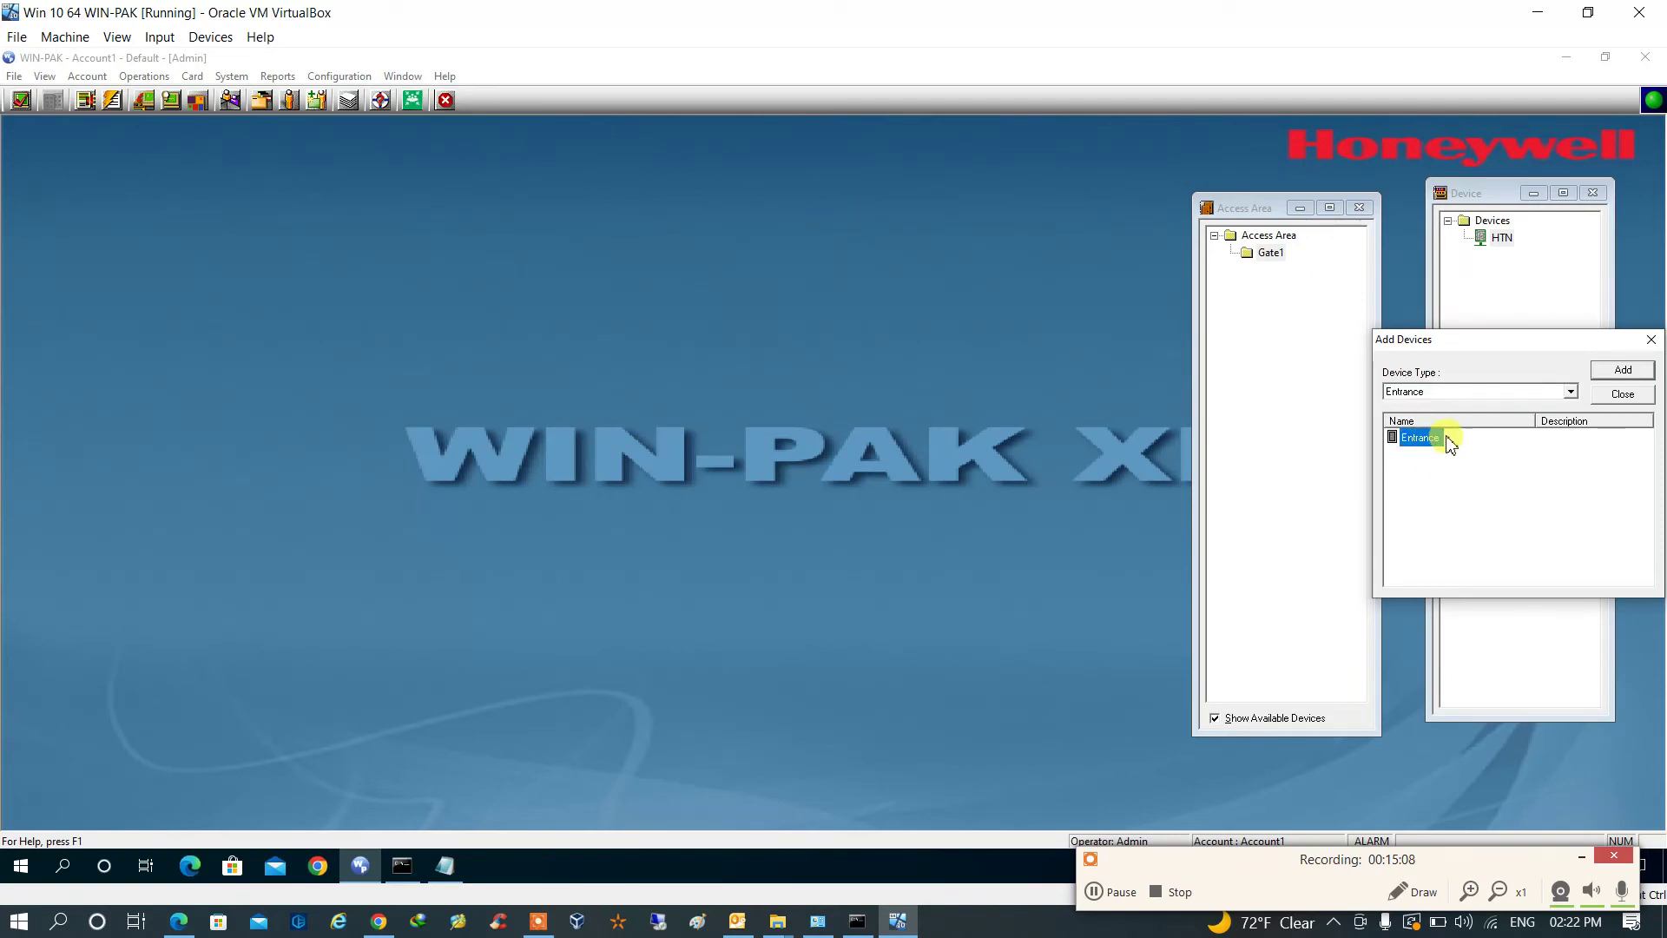
left_click(1631, 371)
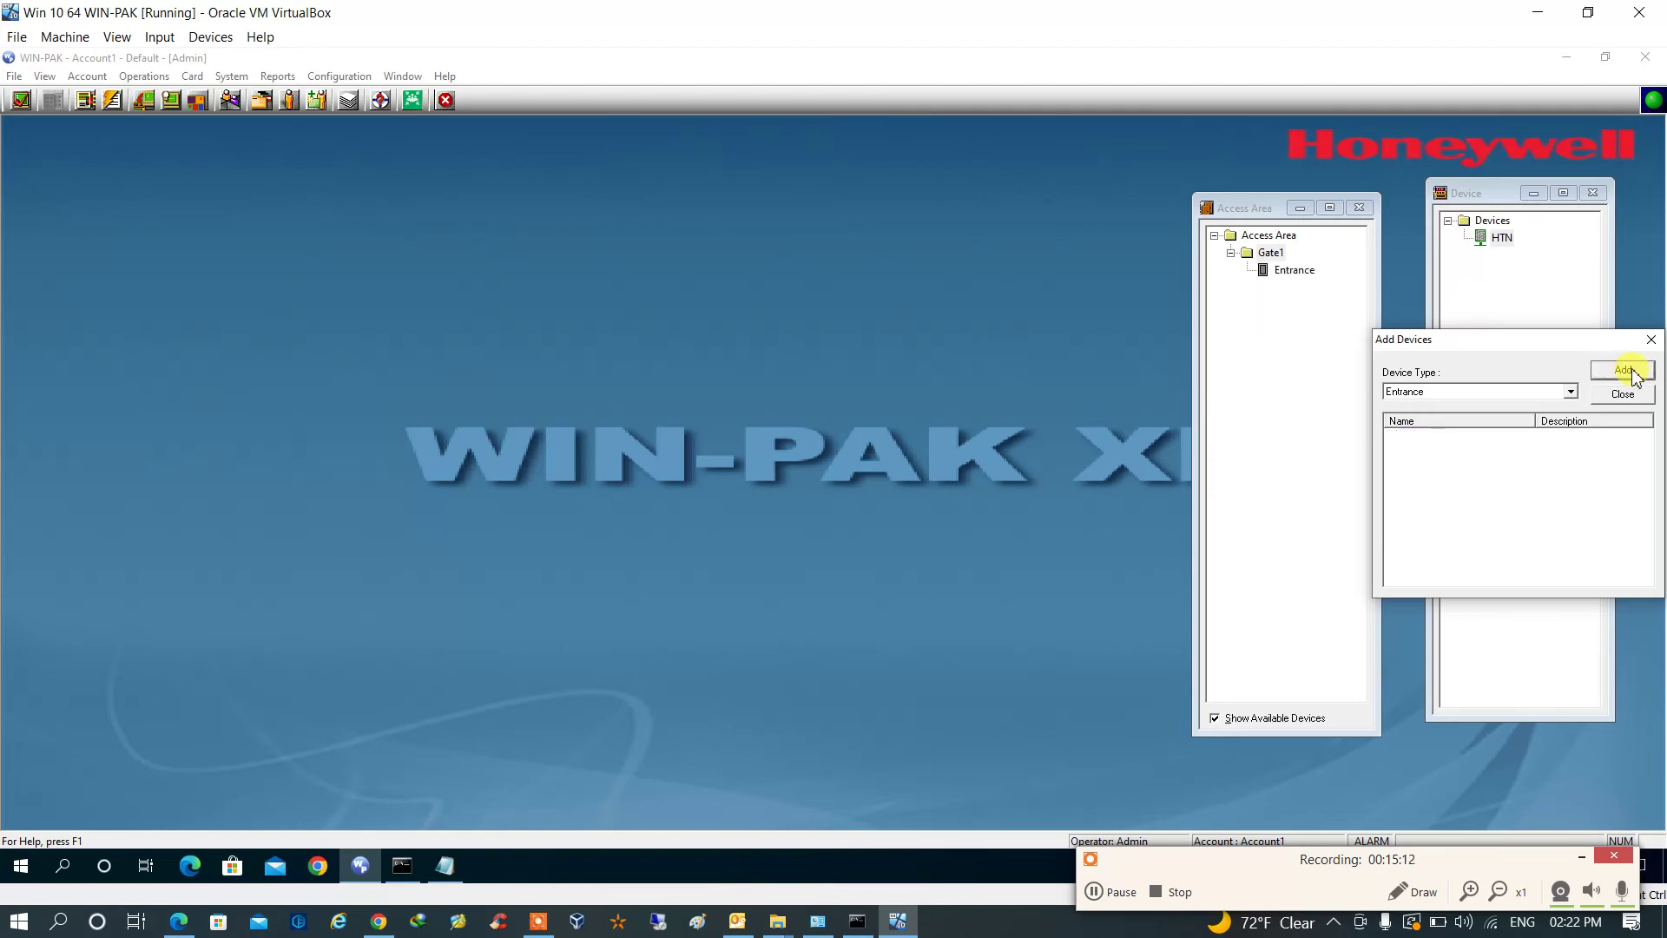
left_click(1622, 394)
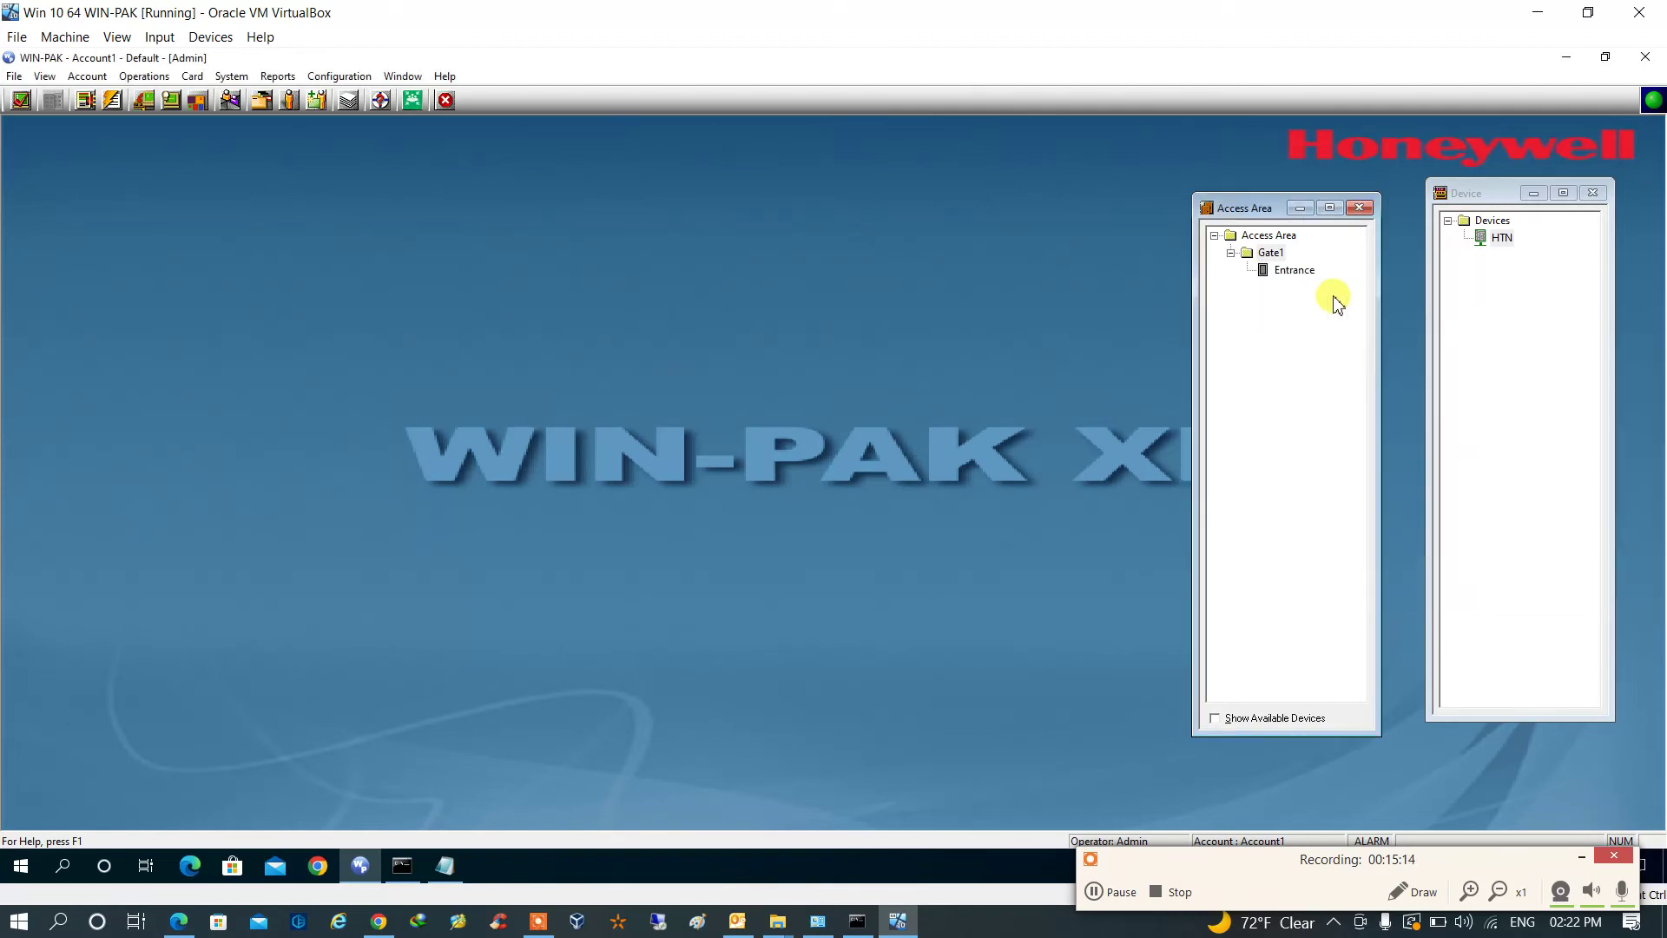
left_click_drag(1258, 210, 1275, 211)
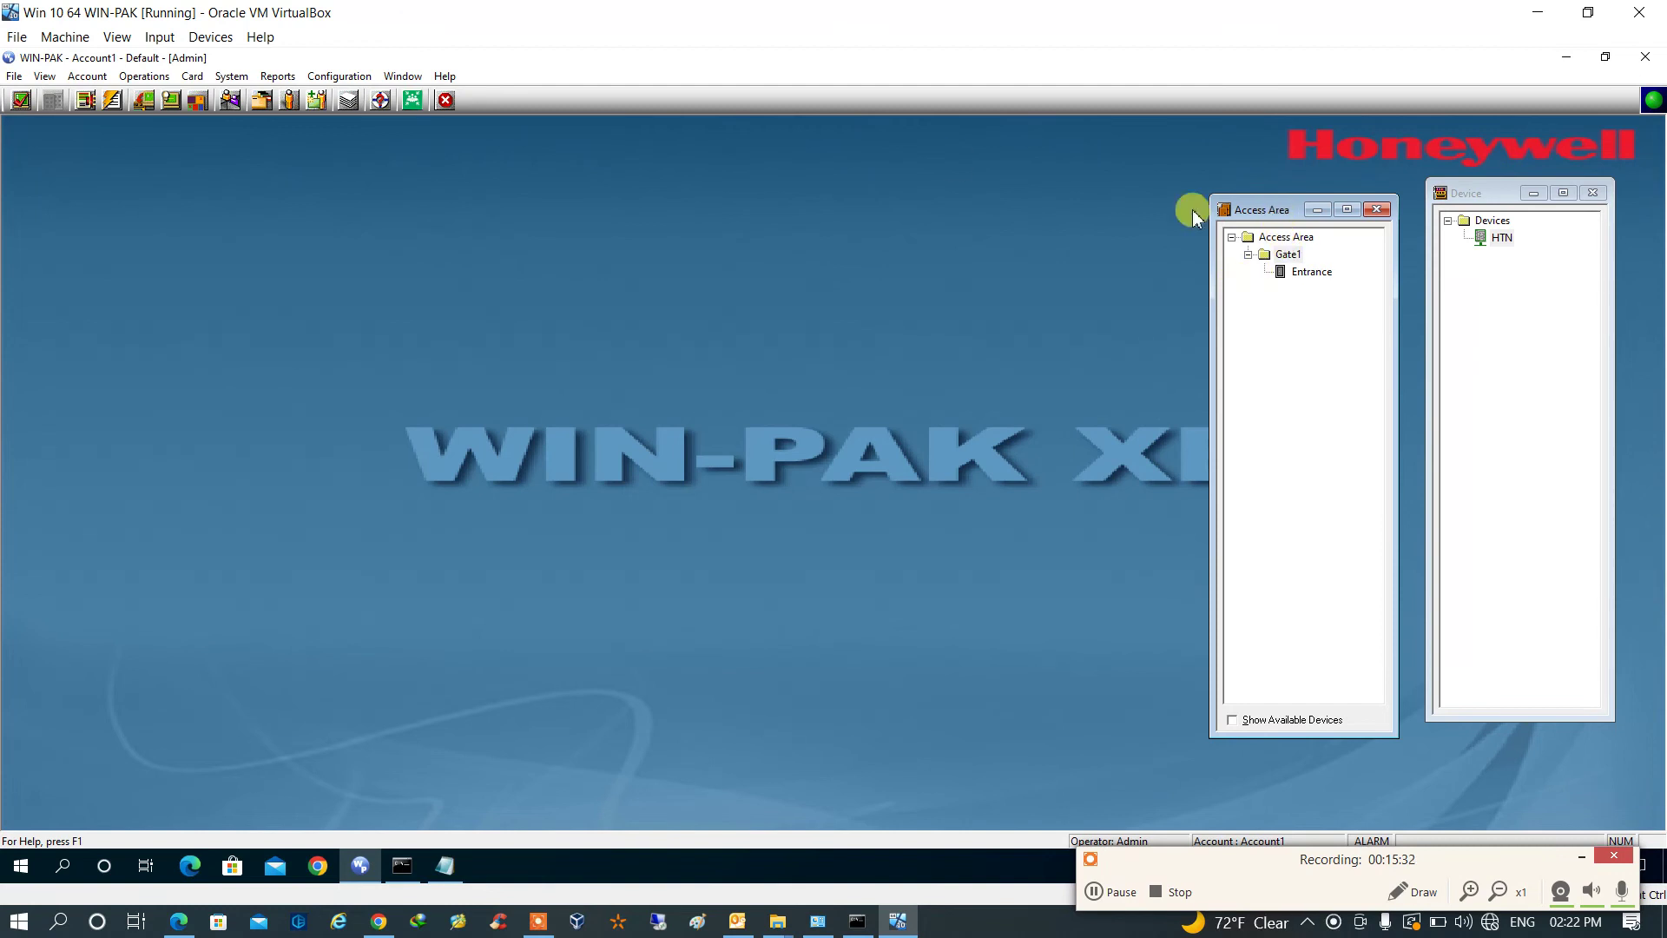
Step: Open the Control Areas definition and place its window beside the Access Area window
left_click(338, 76)
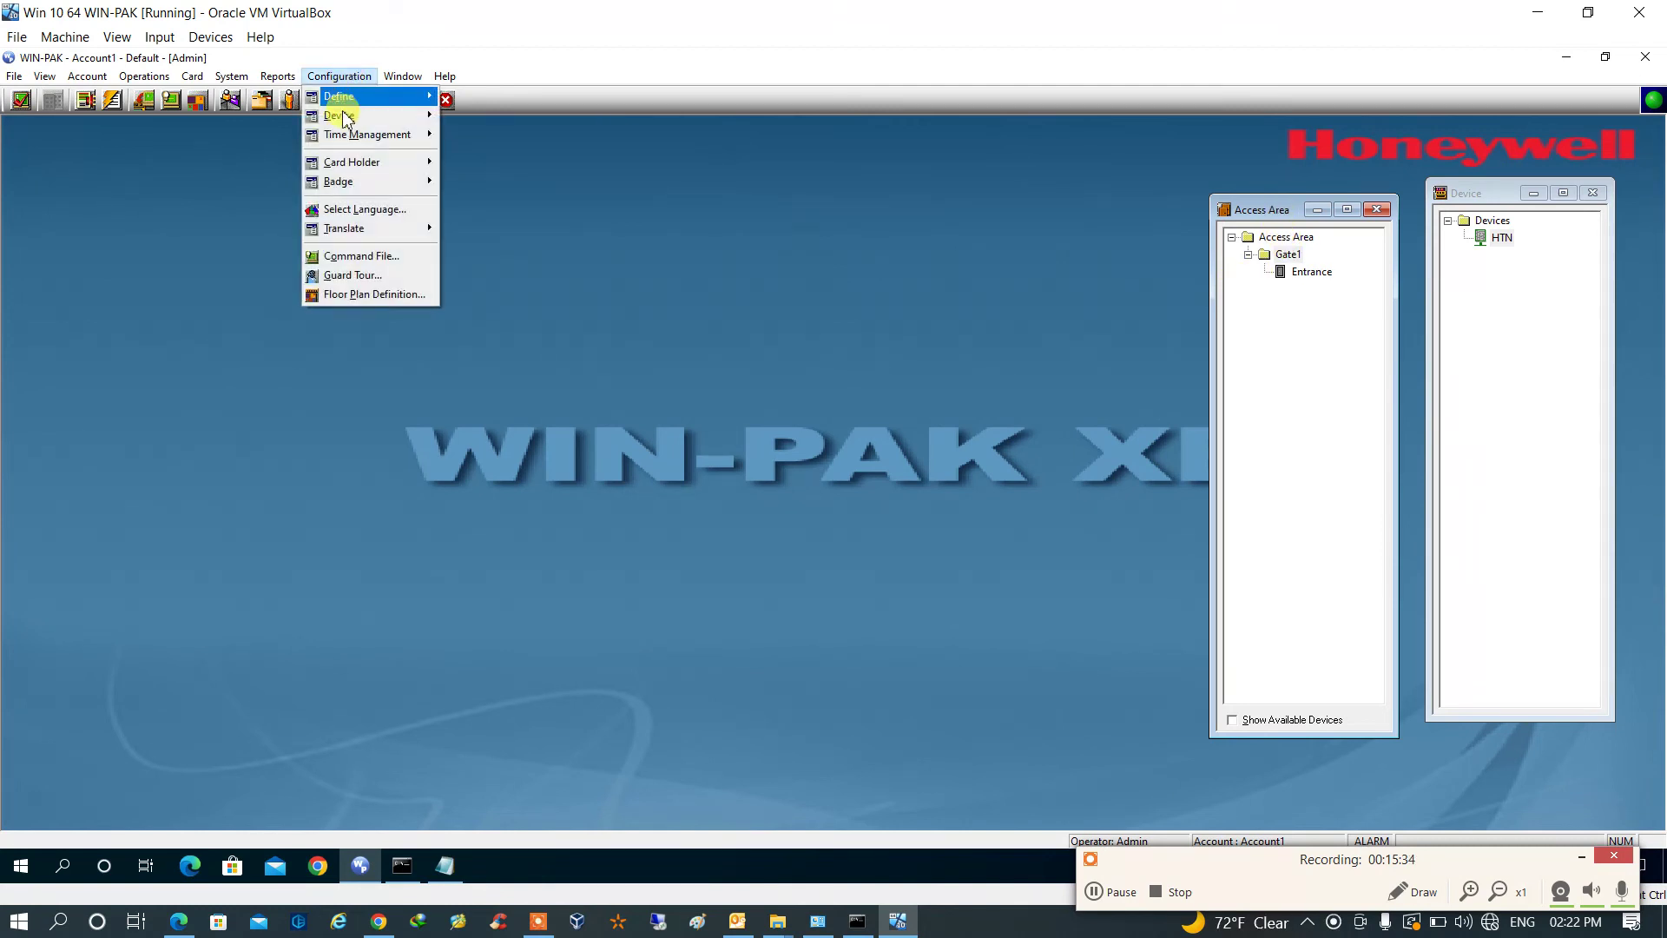
mouse_move(345, 125)
mouse_move(365, 97)
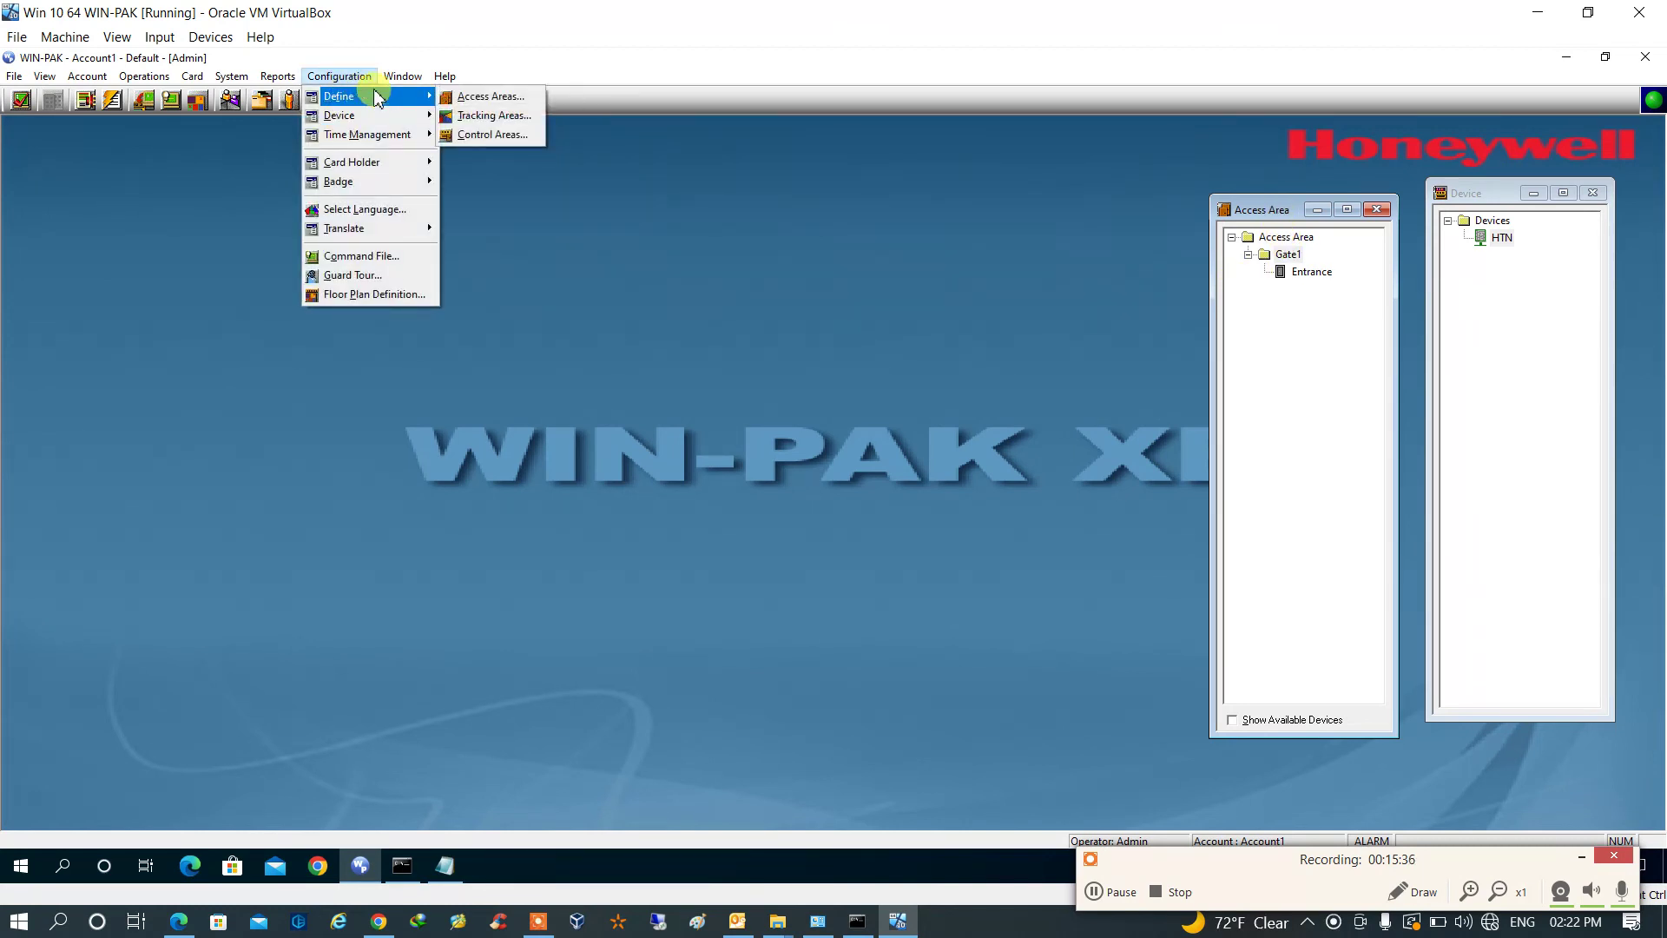
left_click(473, 135)
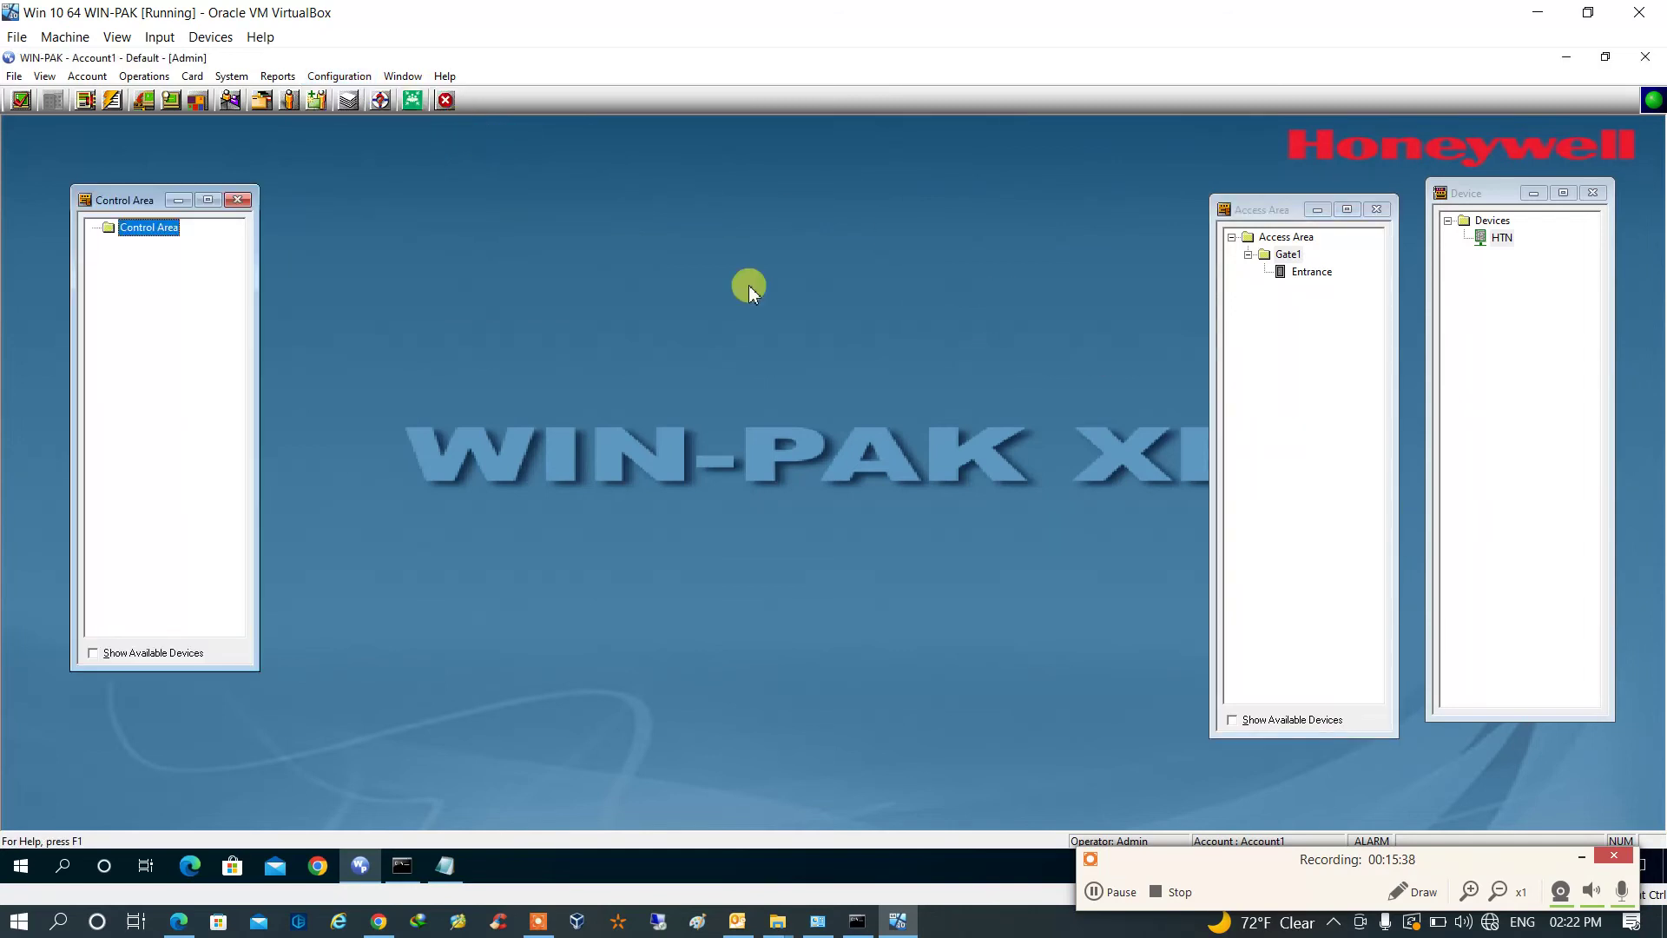
left_click_drag(113, 191, 1043, 228)
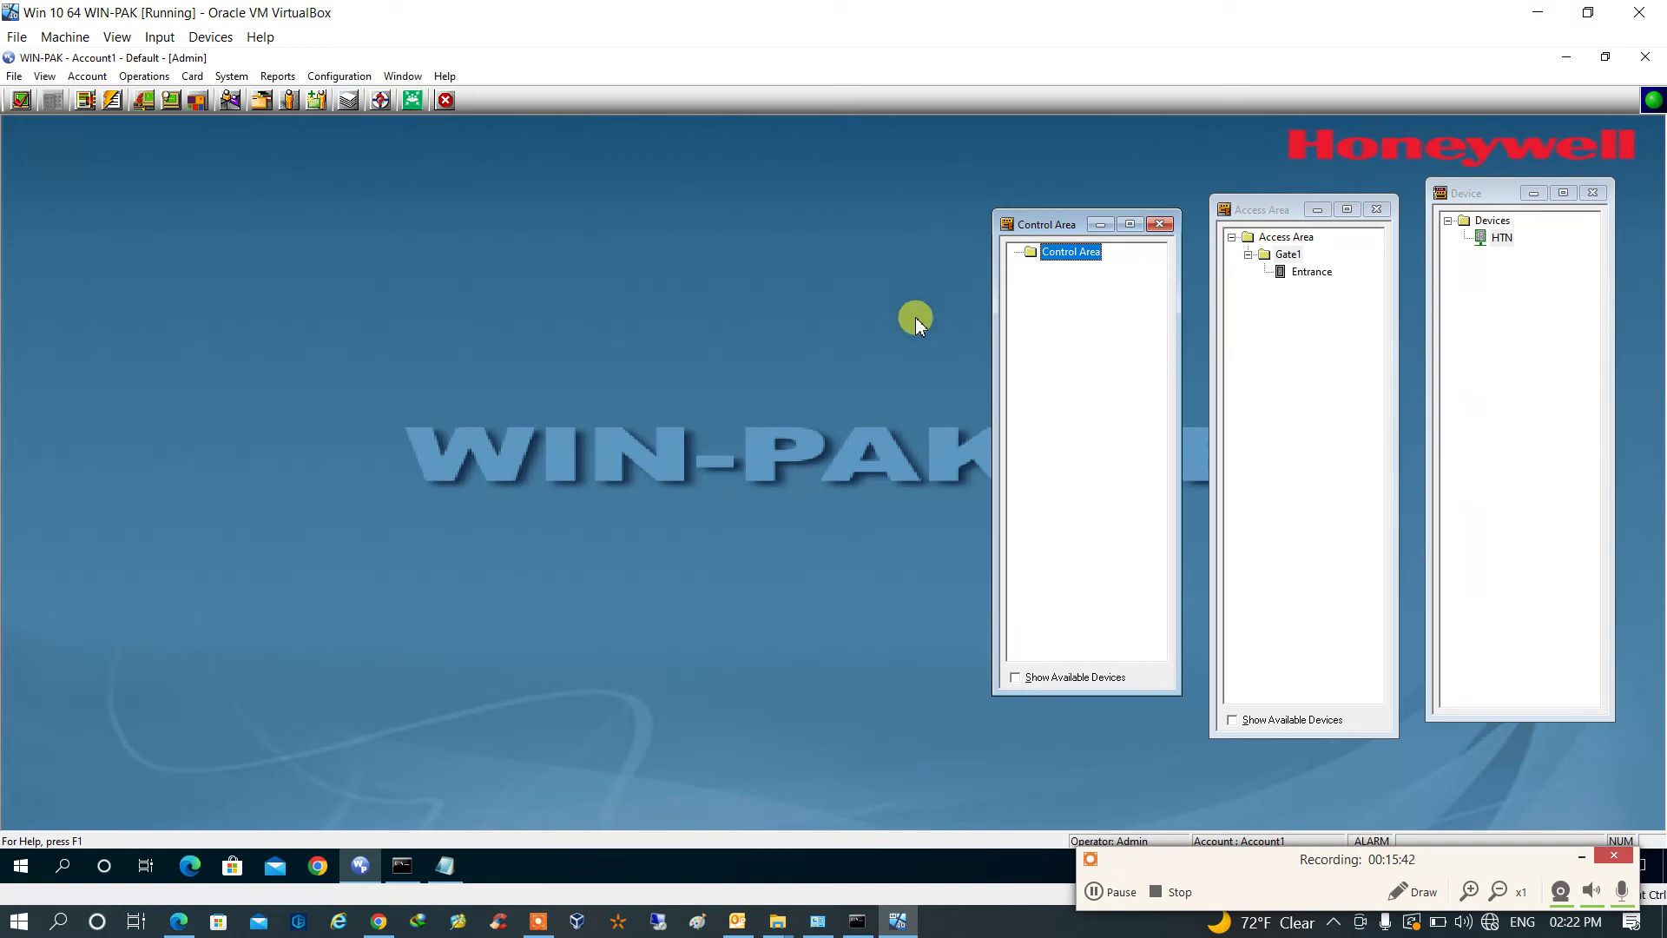
Step: Add a site named "Stade" under the Control Area root
right_click(1076, 252)
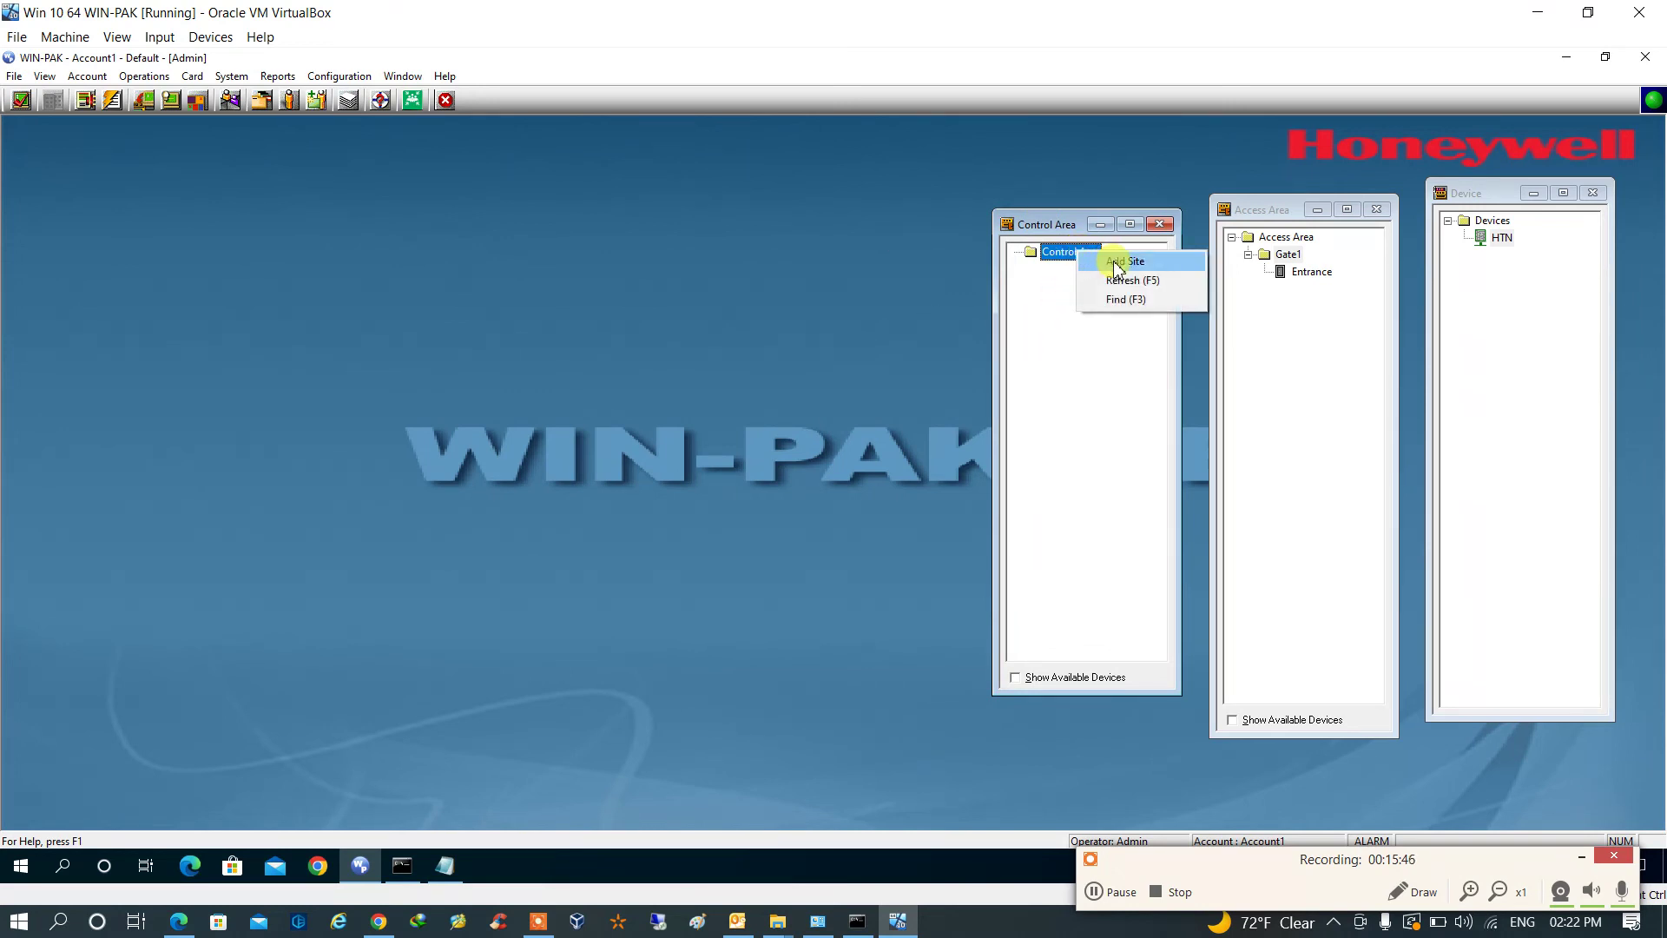
left_click(1116, 264)
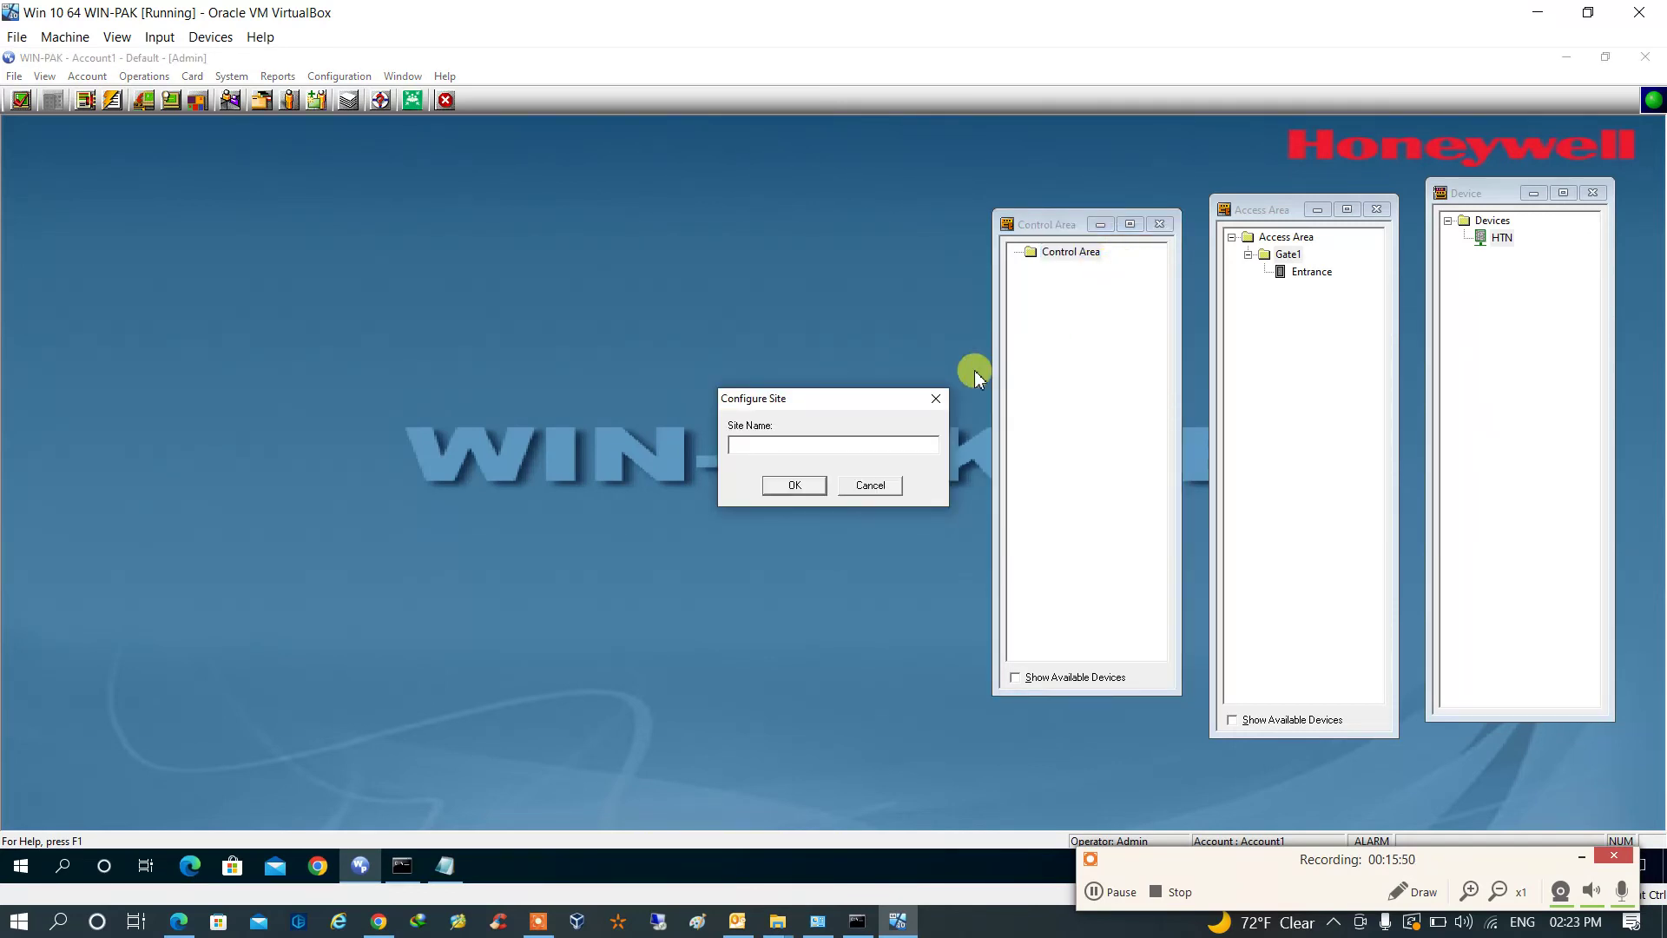
type("Stade")
left_click(811, 484)
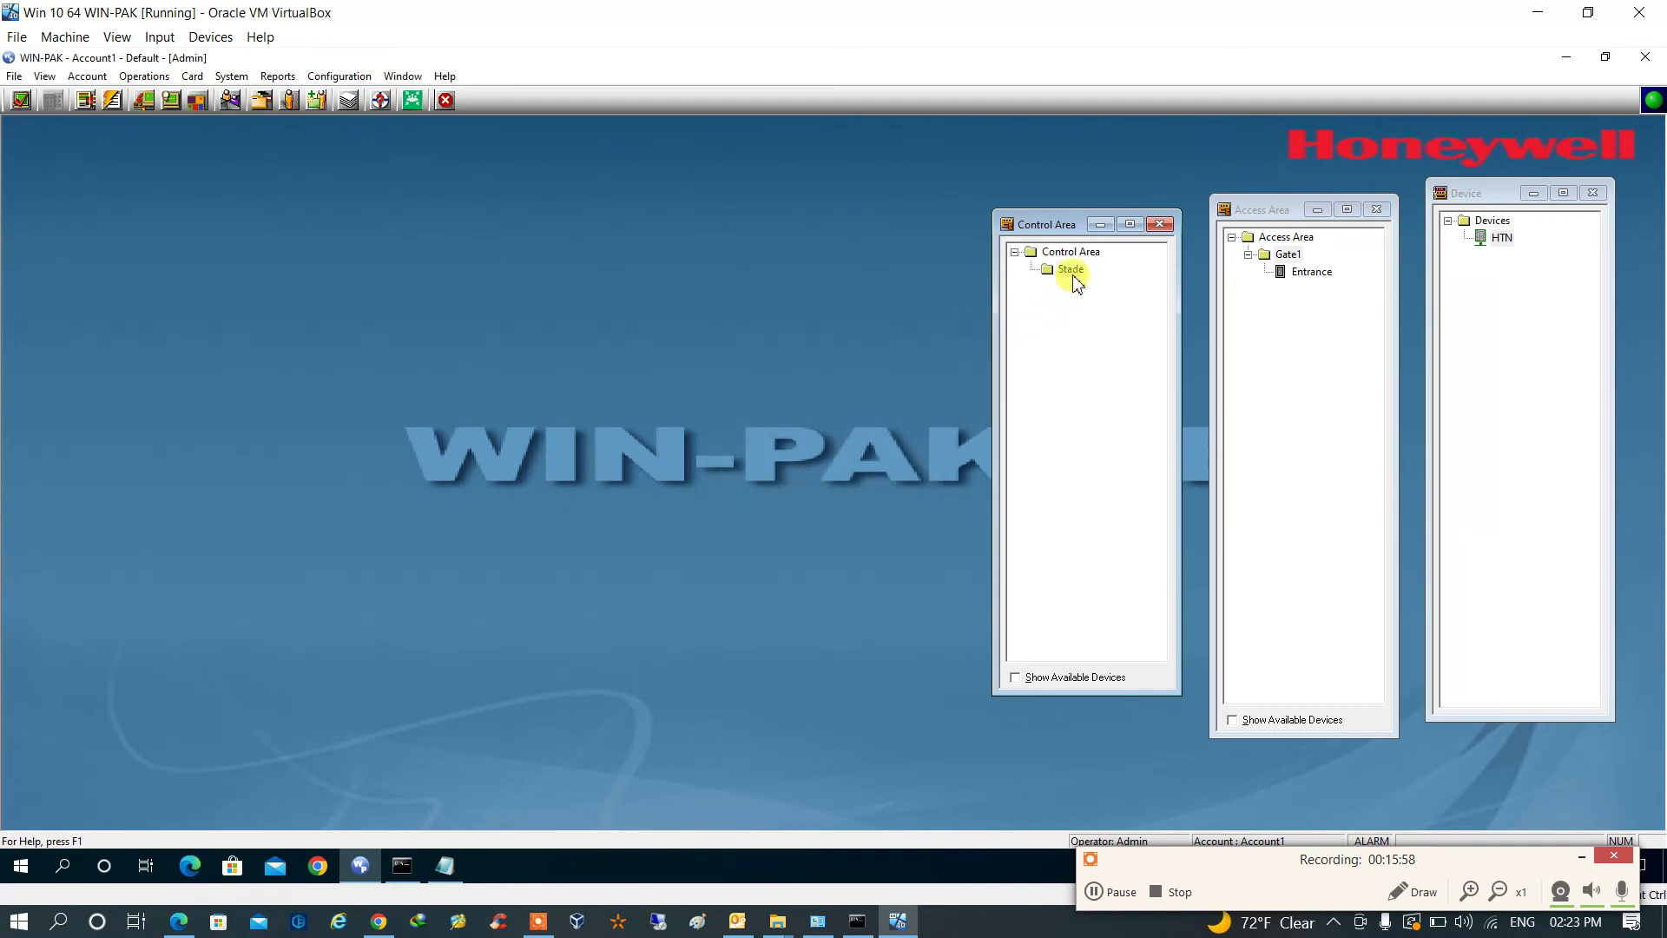
Step: Add a branch named "Gate1" under the Stade site in the control area
right_click(1076, 272)
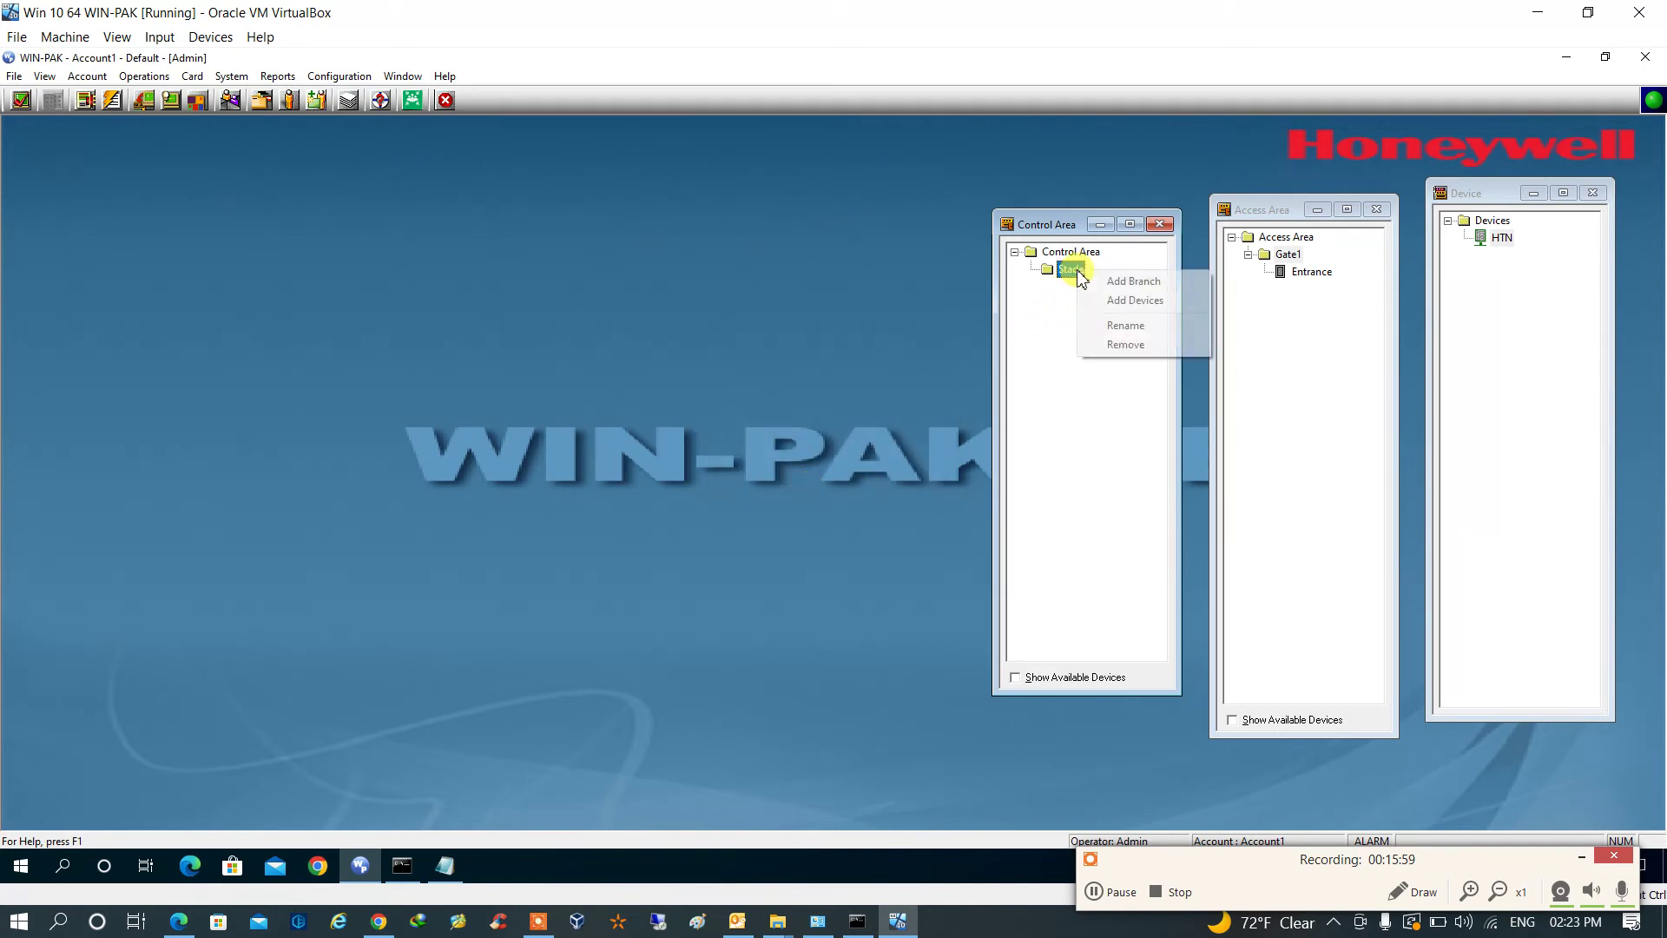
left_click(1158, 289)
type("Gate1")
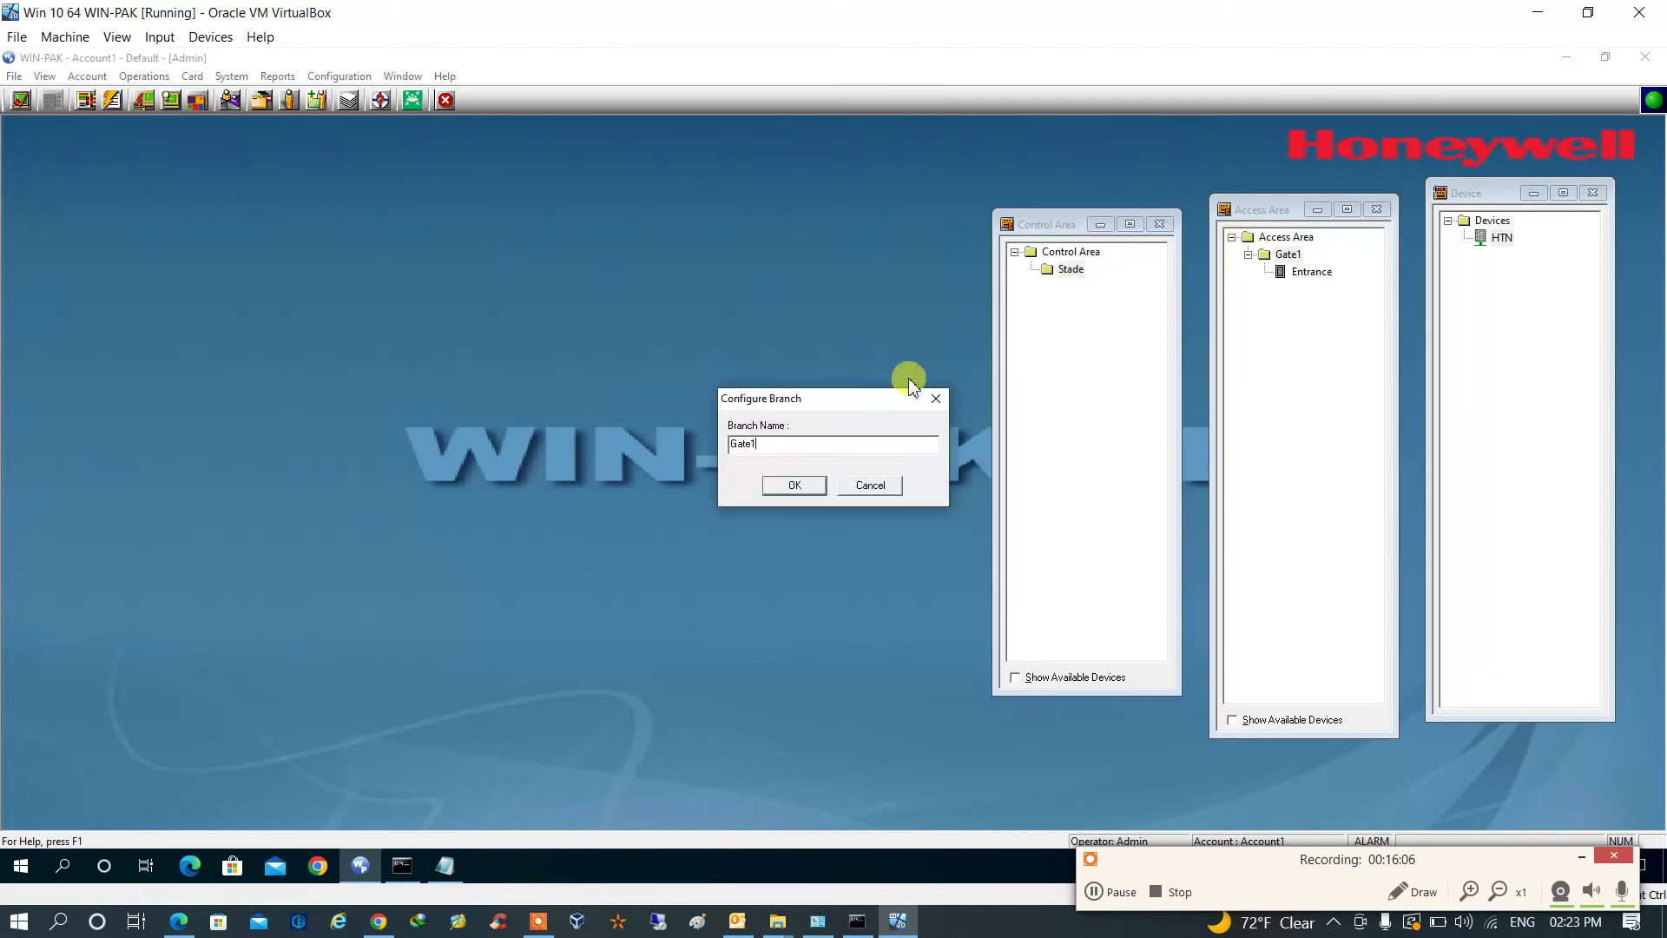
left_click(808, 485)
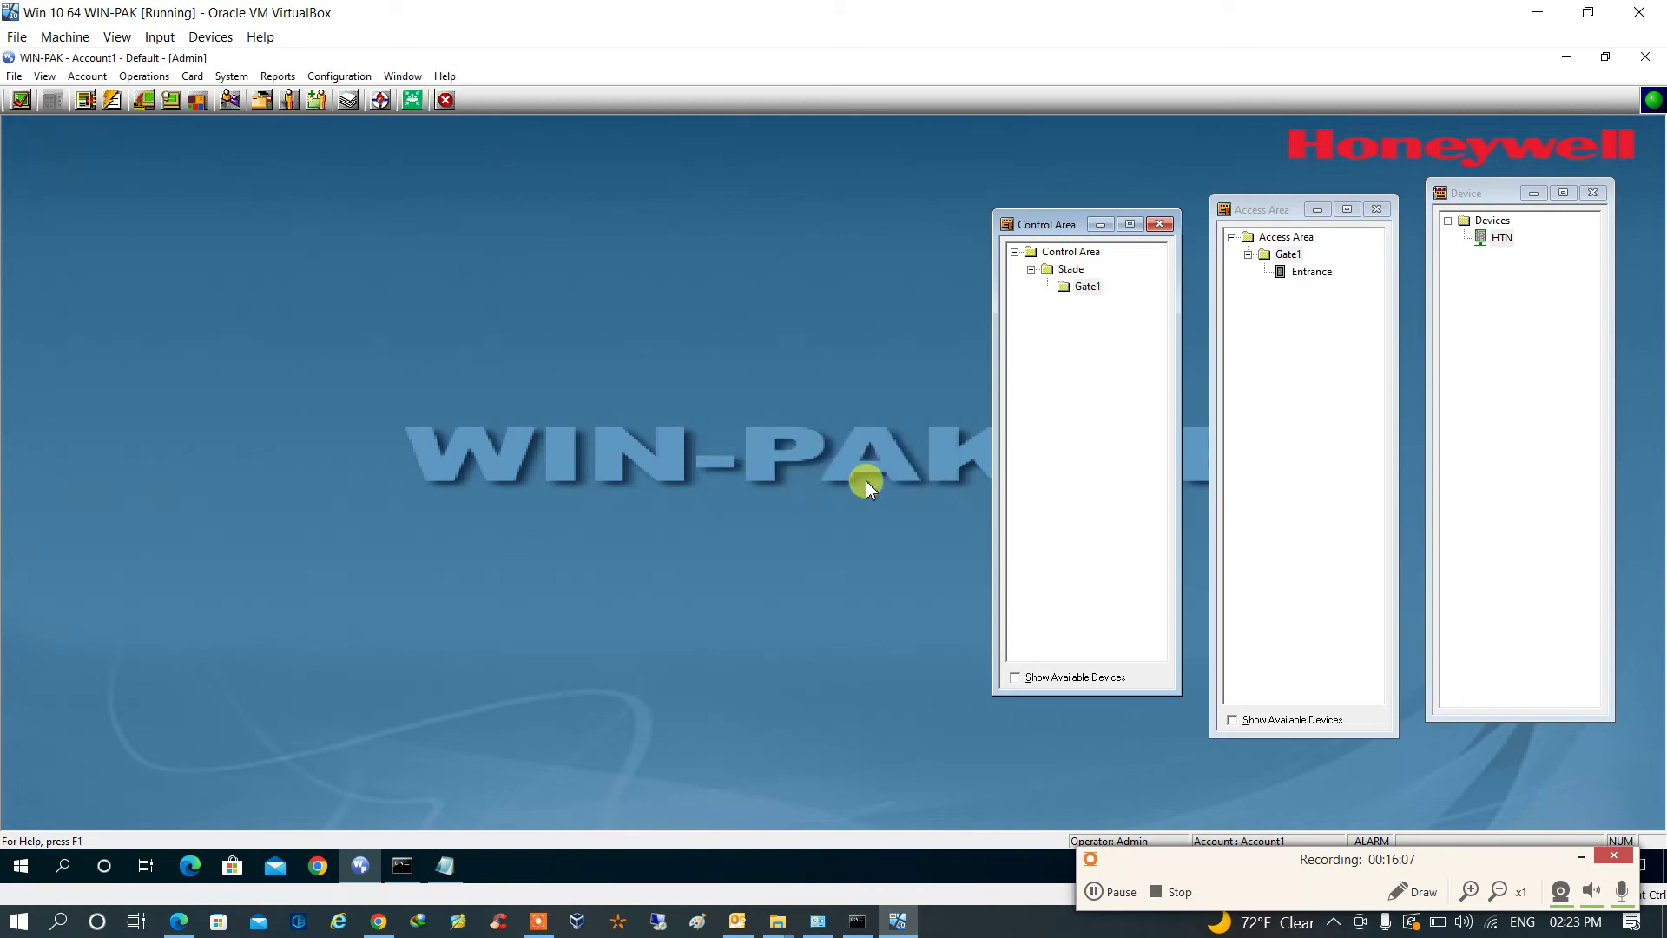
Step: Add the "Entrance" device of type Entrance to the Gate1 branch of the control area
left_click(1089, 292)
right_click(1091, 295)
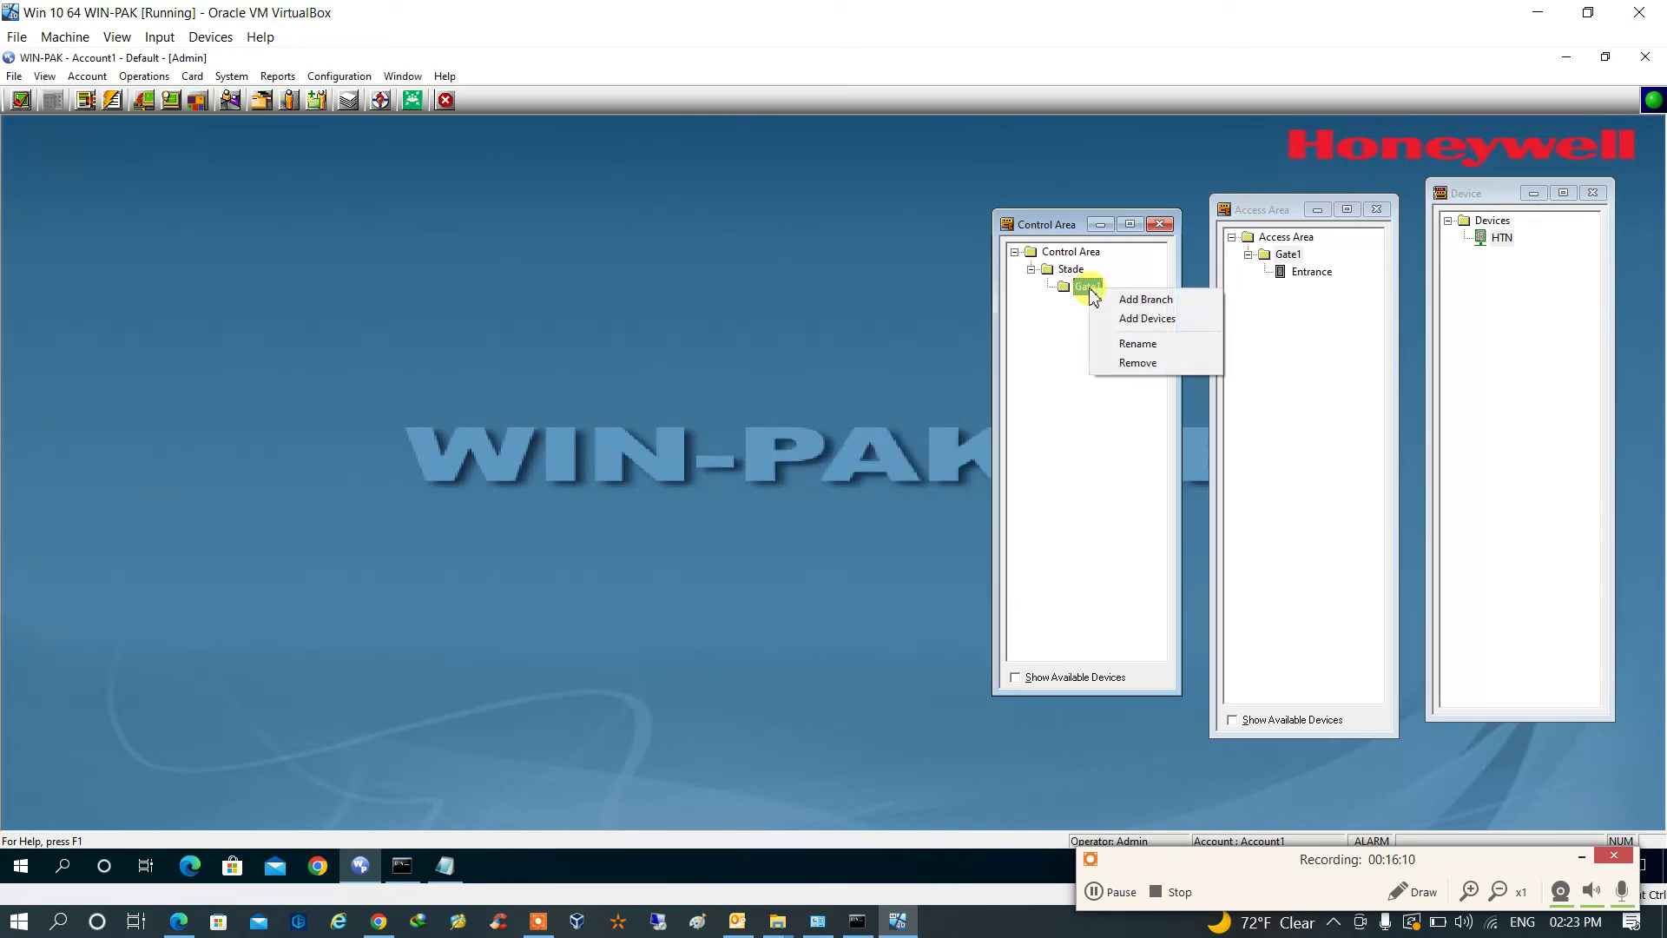
left_click(1133, 319)
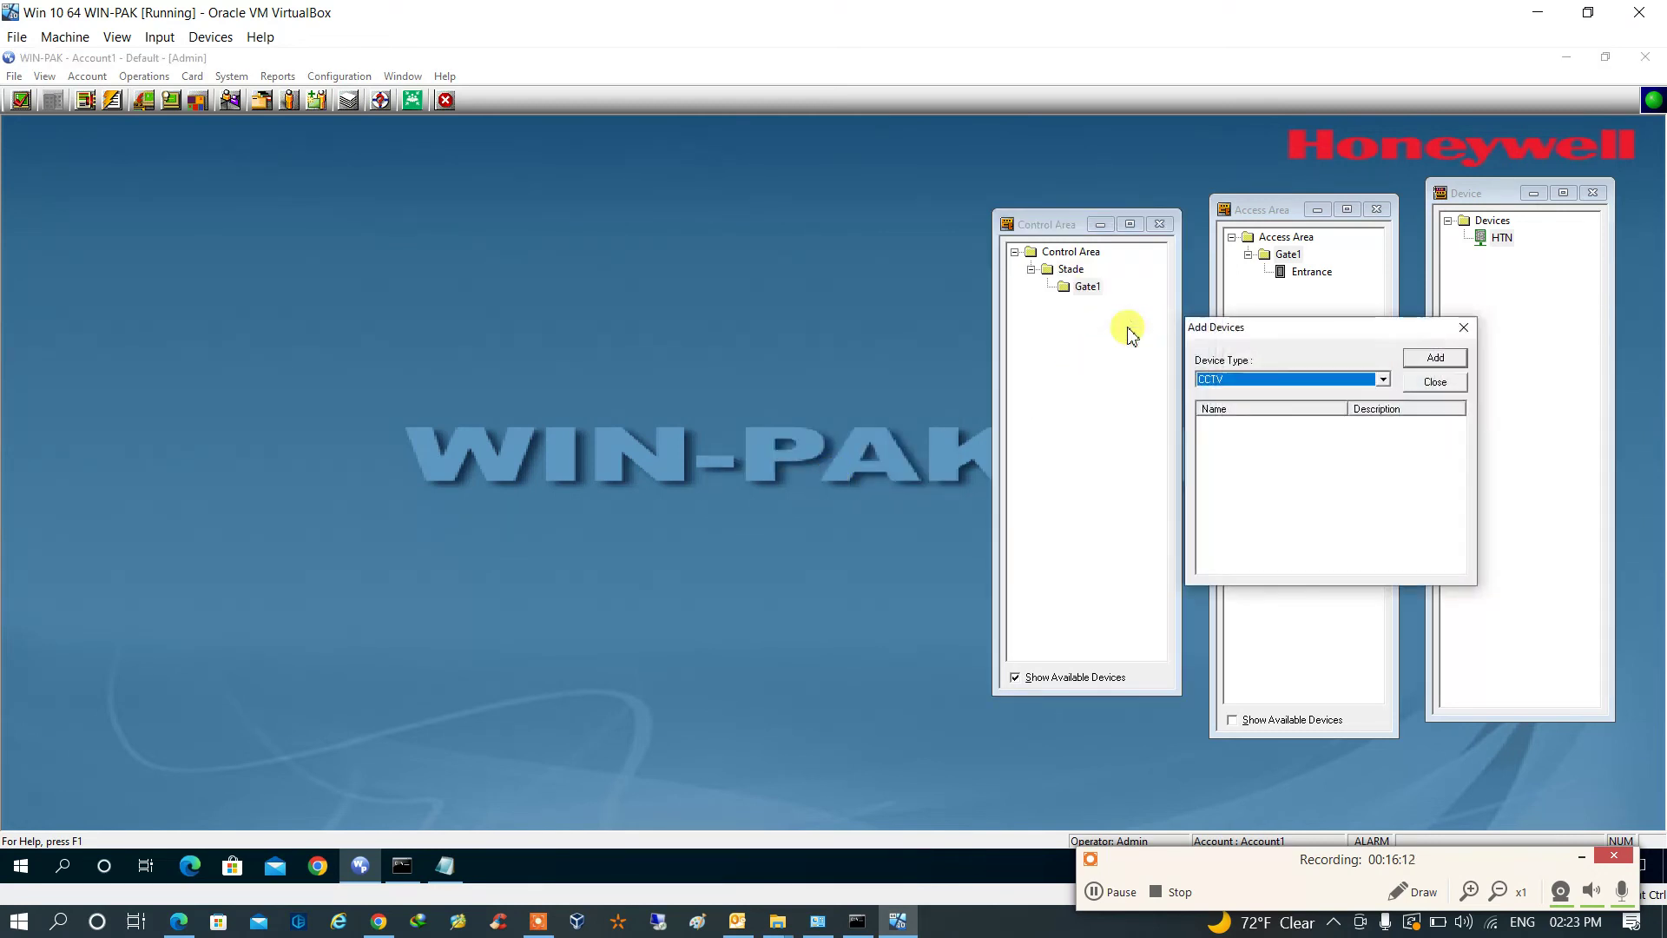
left_click_drag(1291, 335, 278, 174)
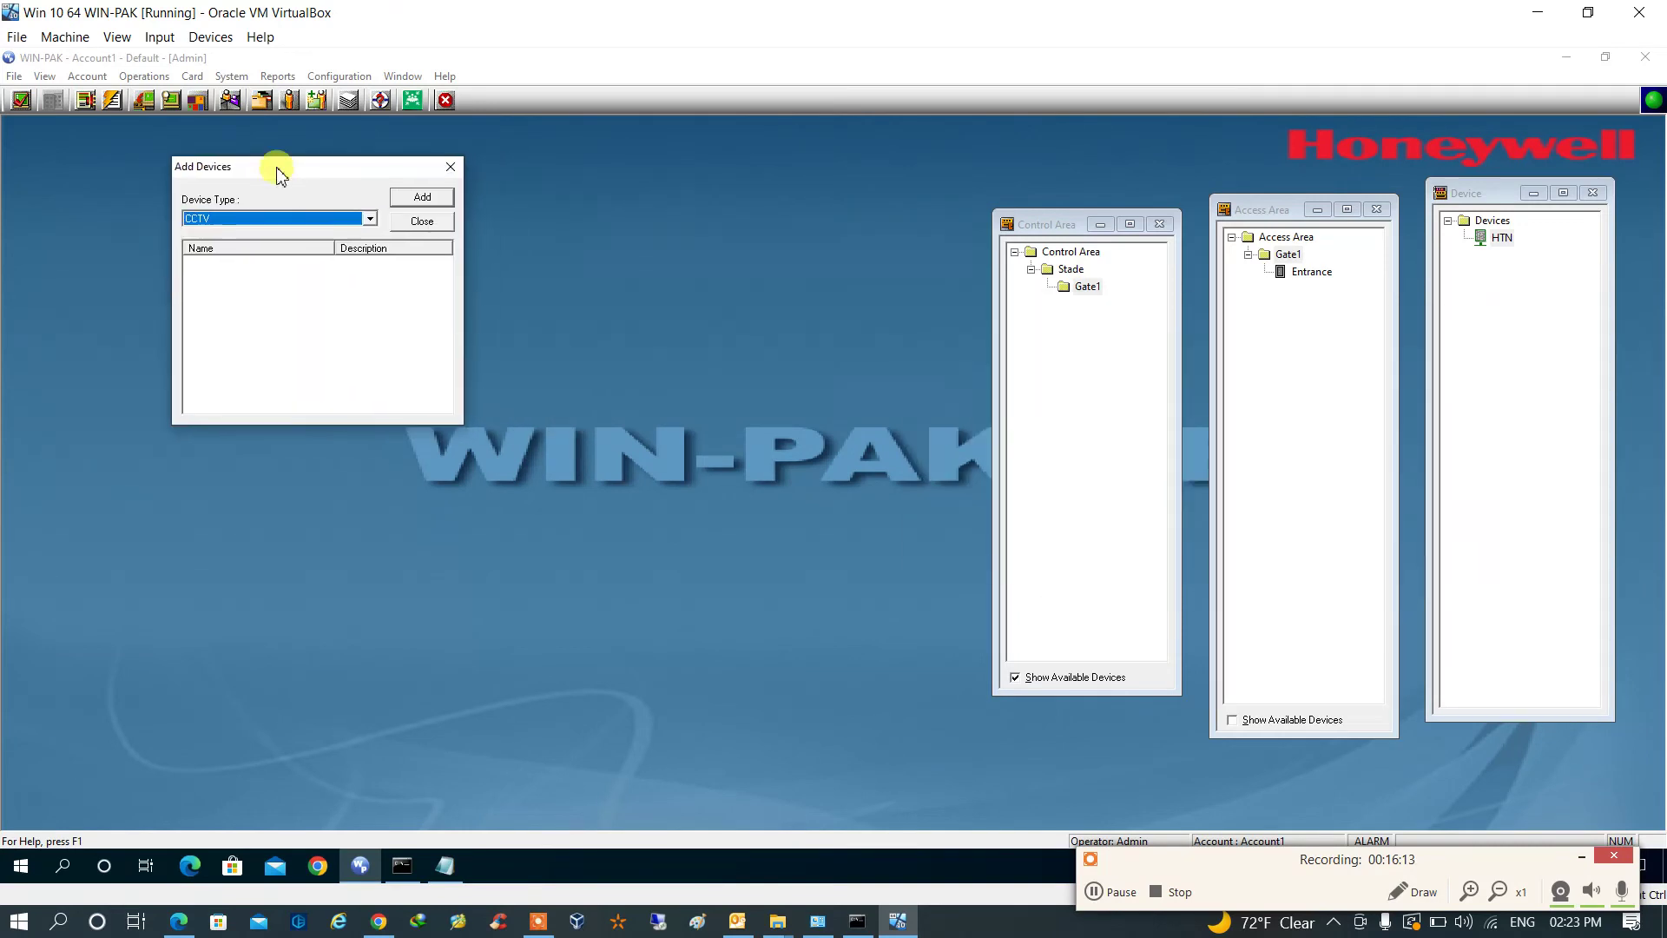
left_click(370, 220)
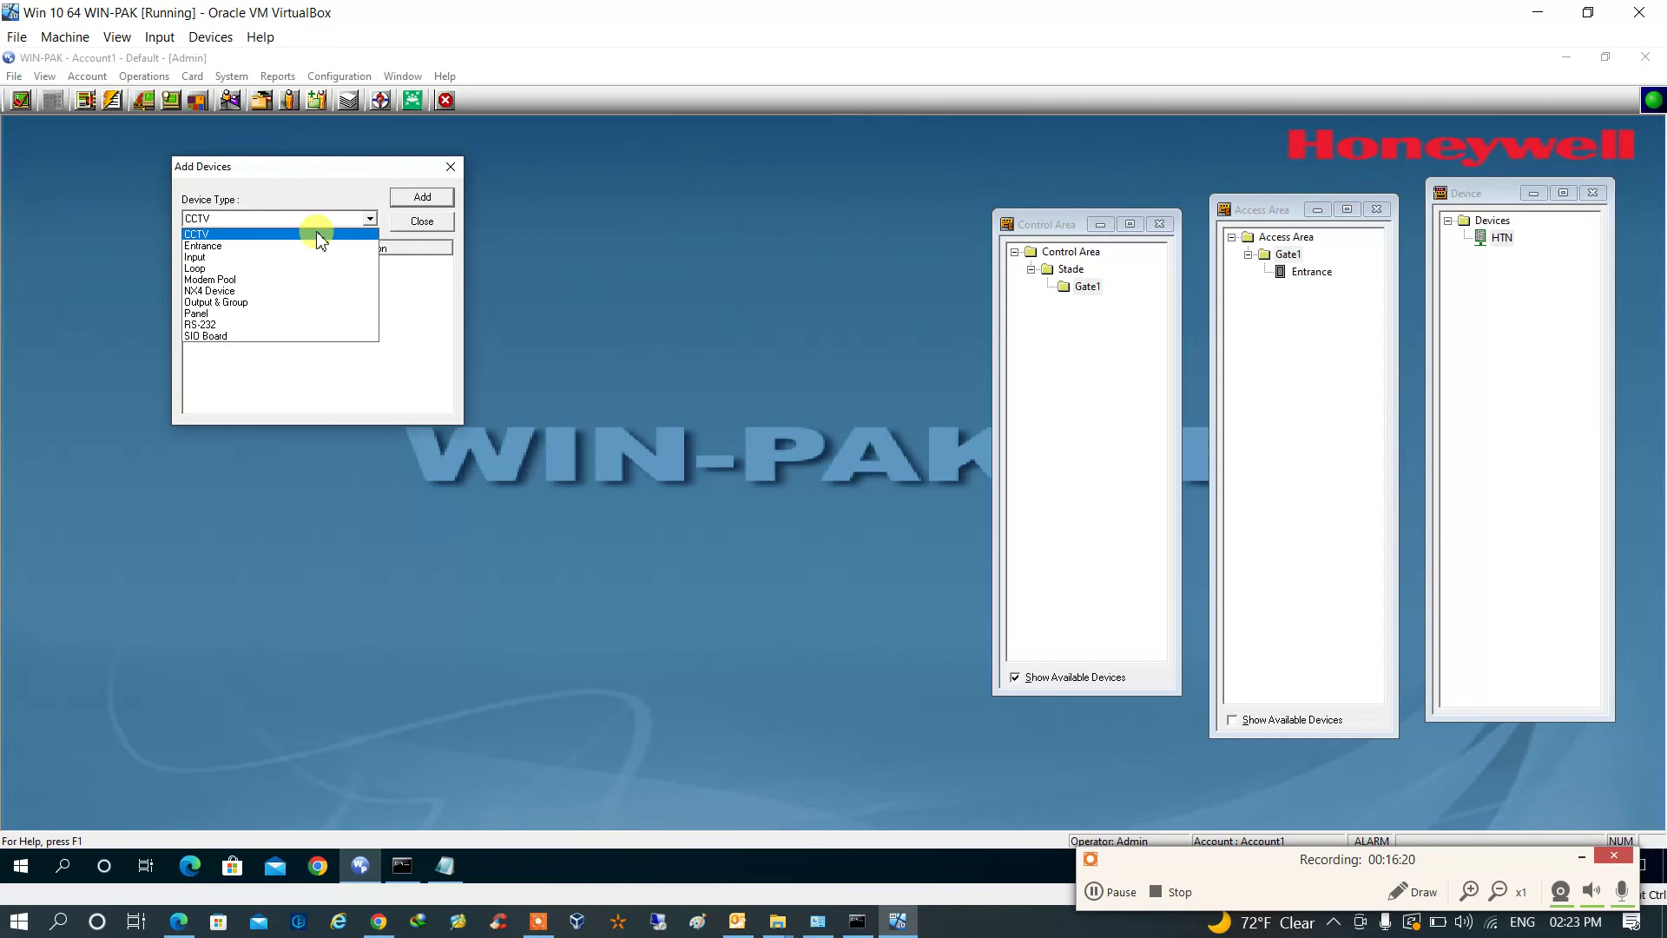
left_click(237, 247)
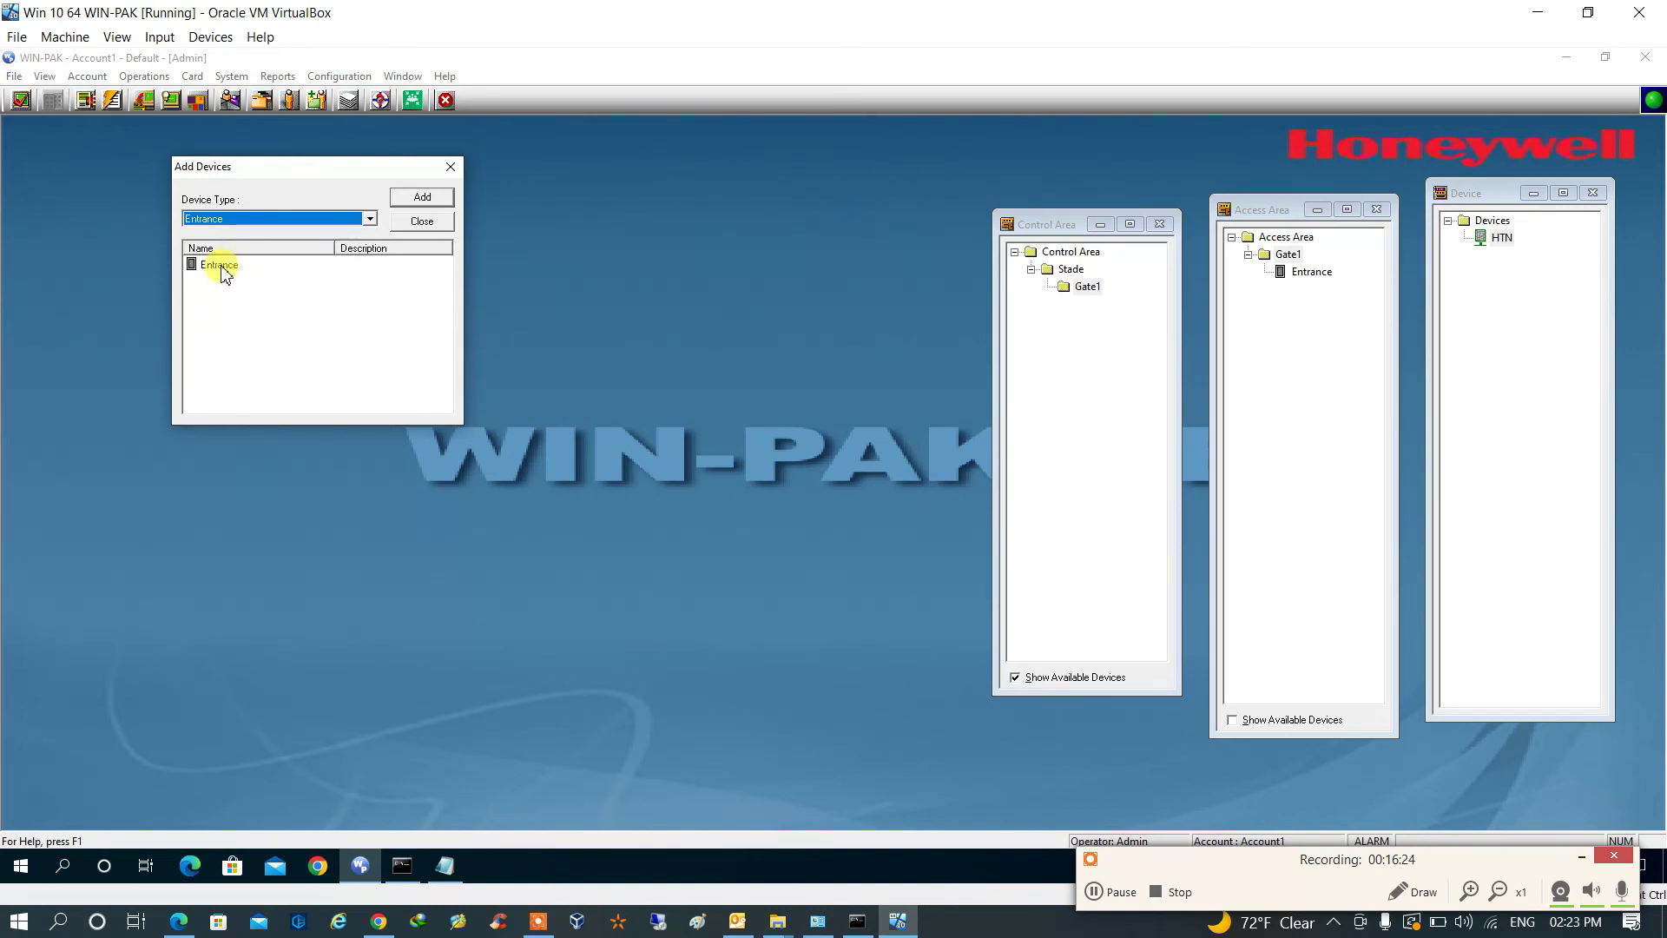
left_click(223, 266)
left_click(424, 198)
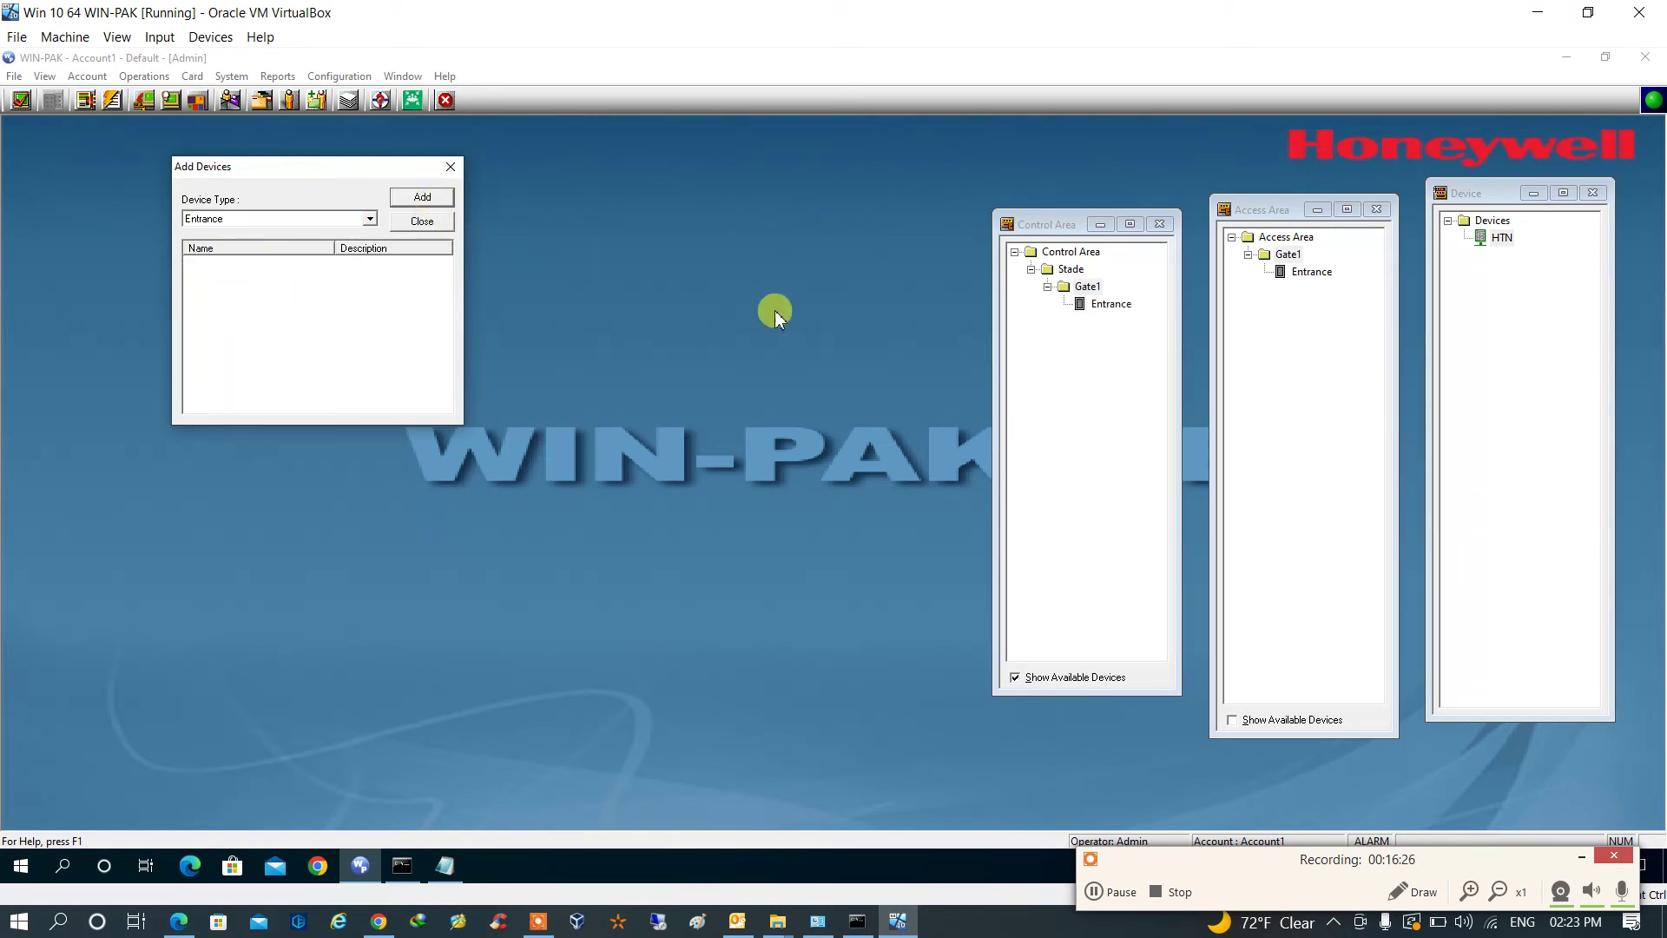
Step: Add the HTN panel to the Gate1 branch of the control area
left_click(371, 219)
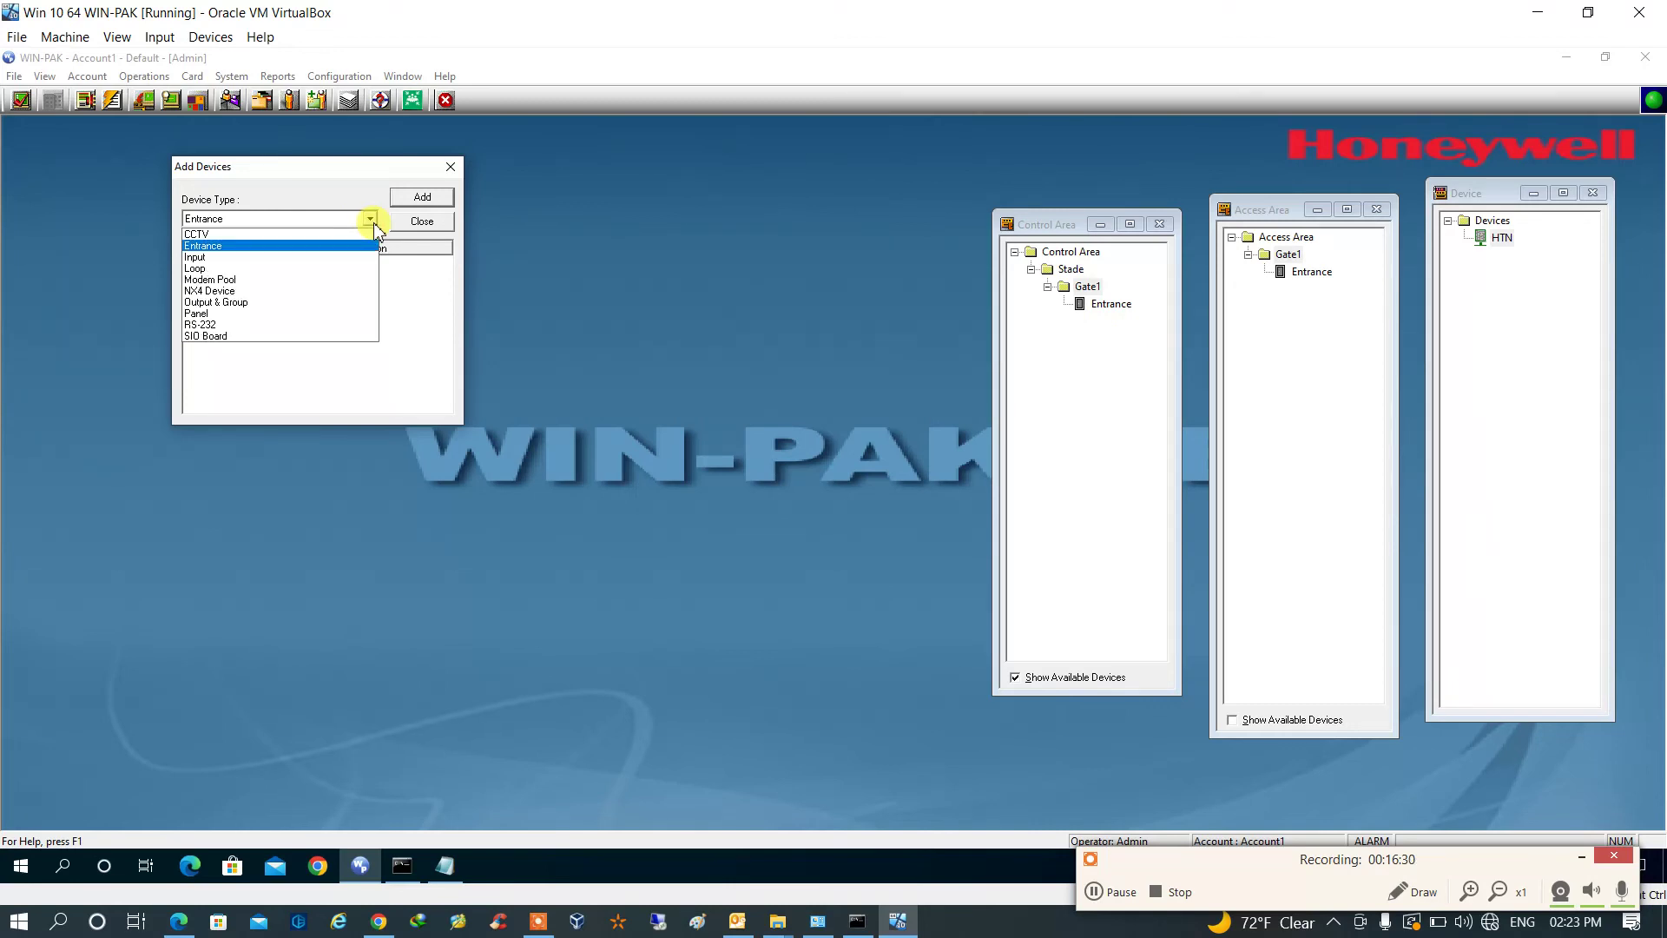
left_click(222, 313)
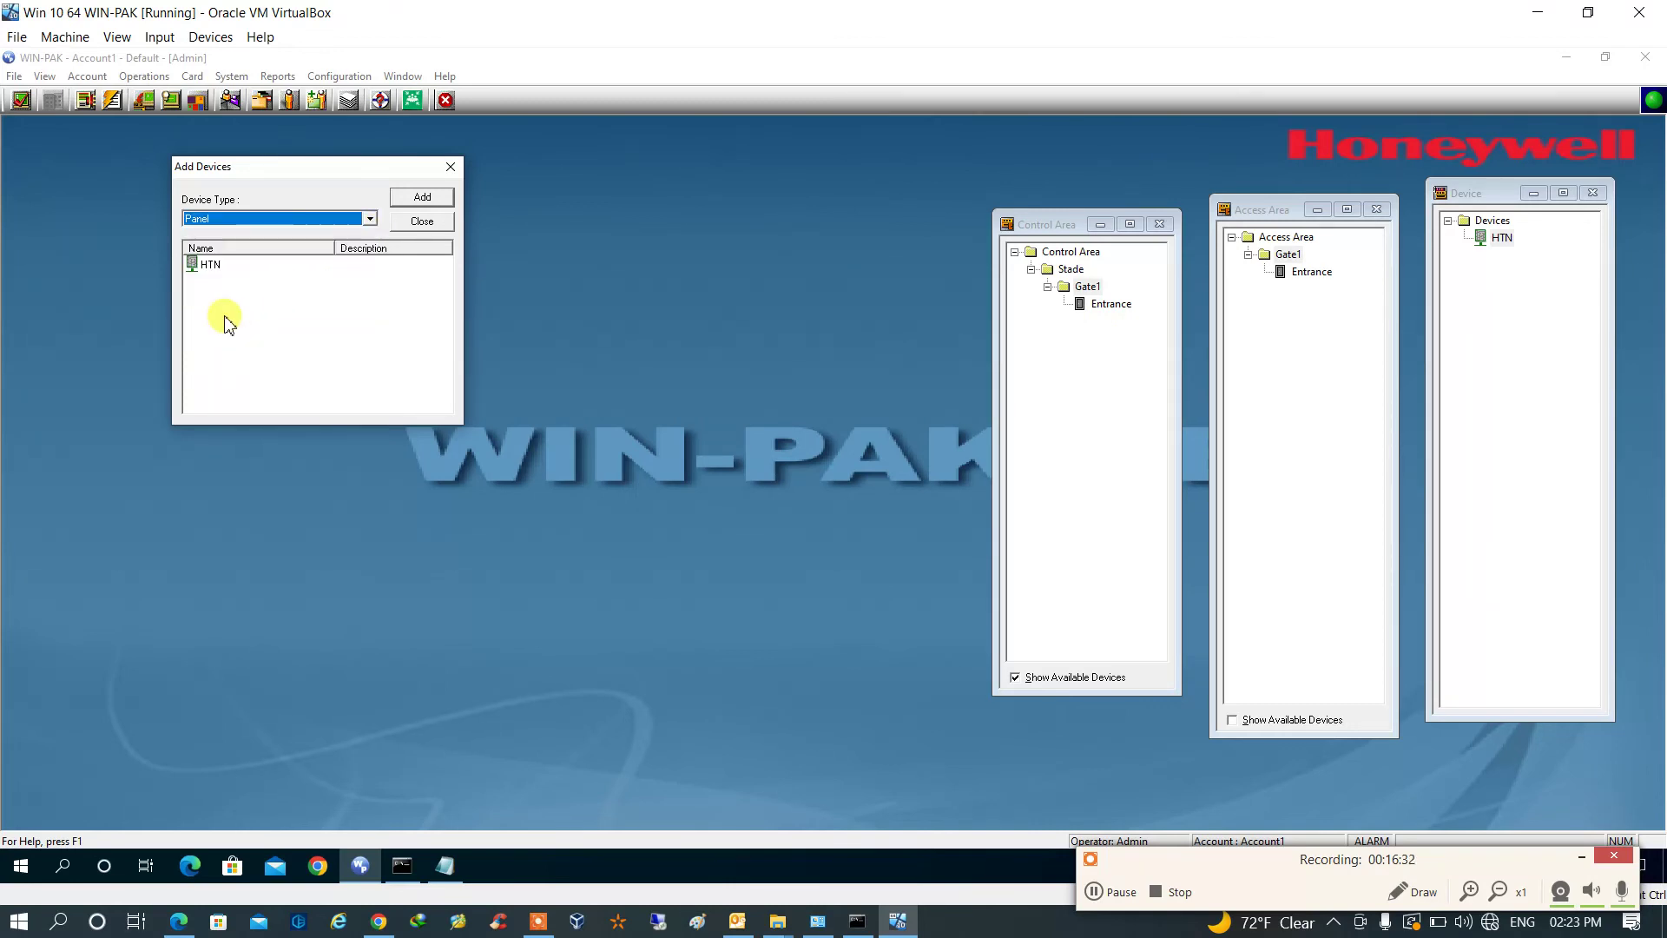
left_click(209, 264)
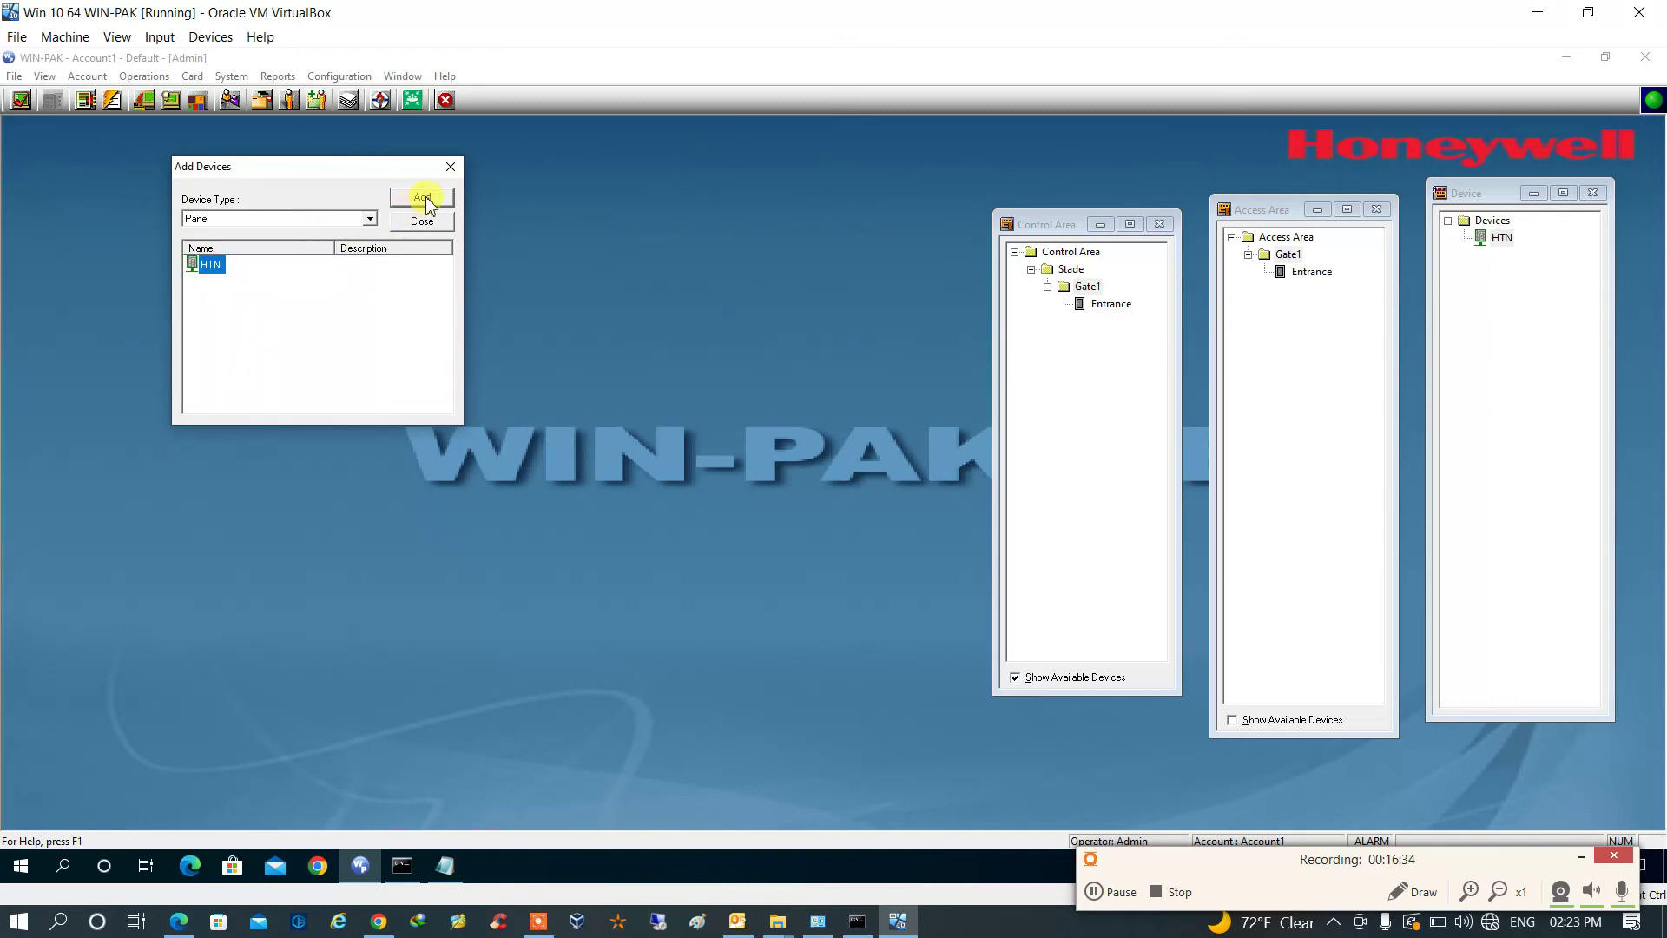
left_click(425, 198)
Step: Check the Input devices available for the Gate1 branch and finish adding devices
left_click(371, 221)
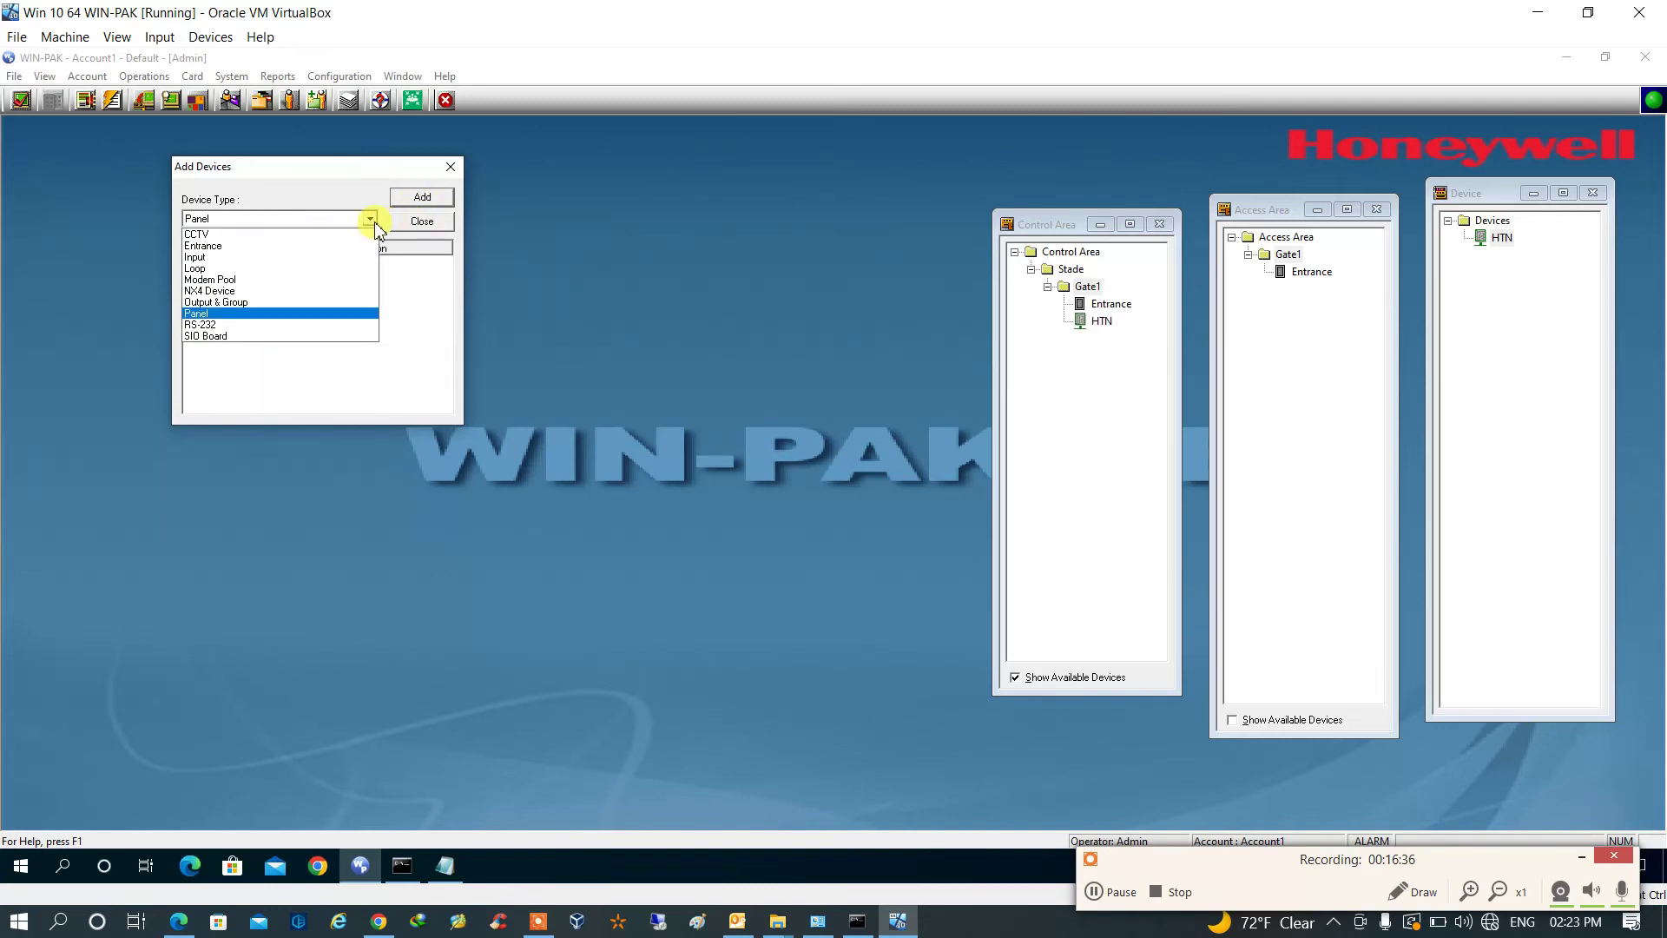
left_click(265, 257)
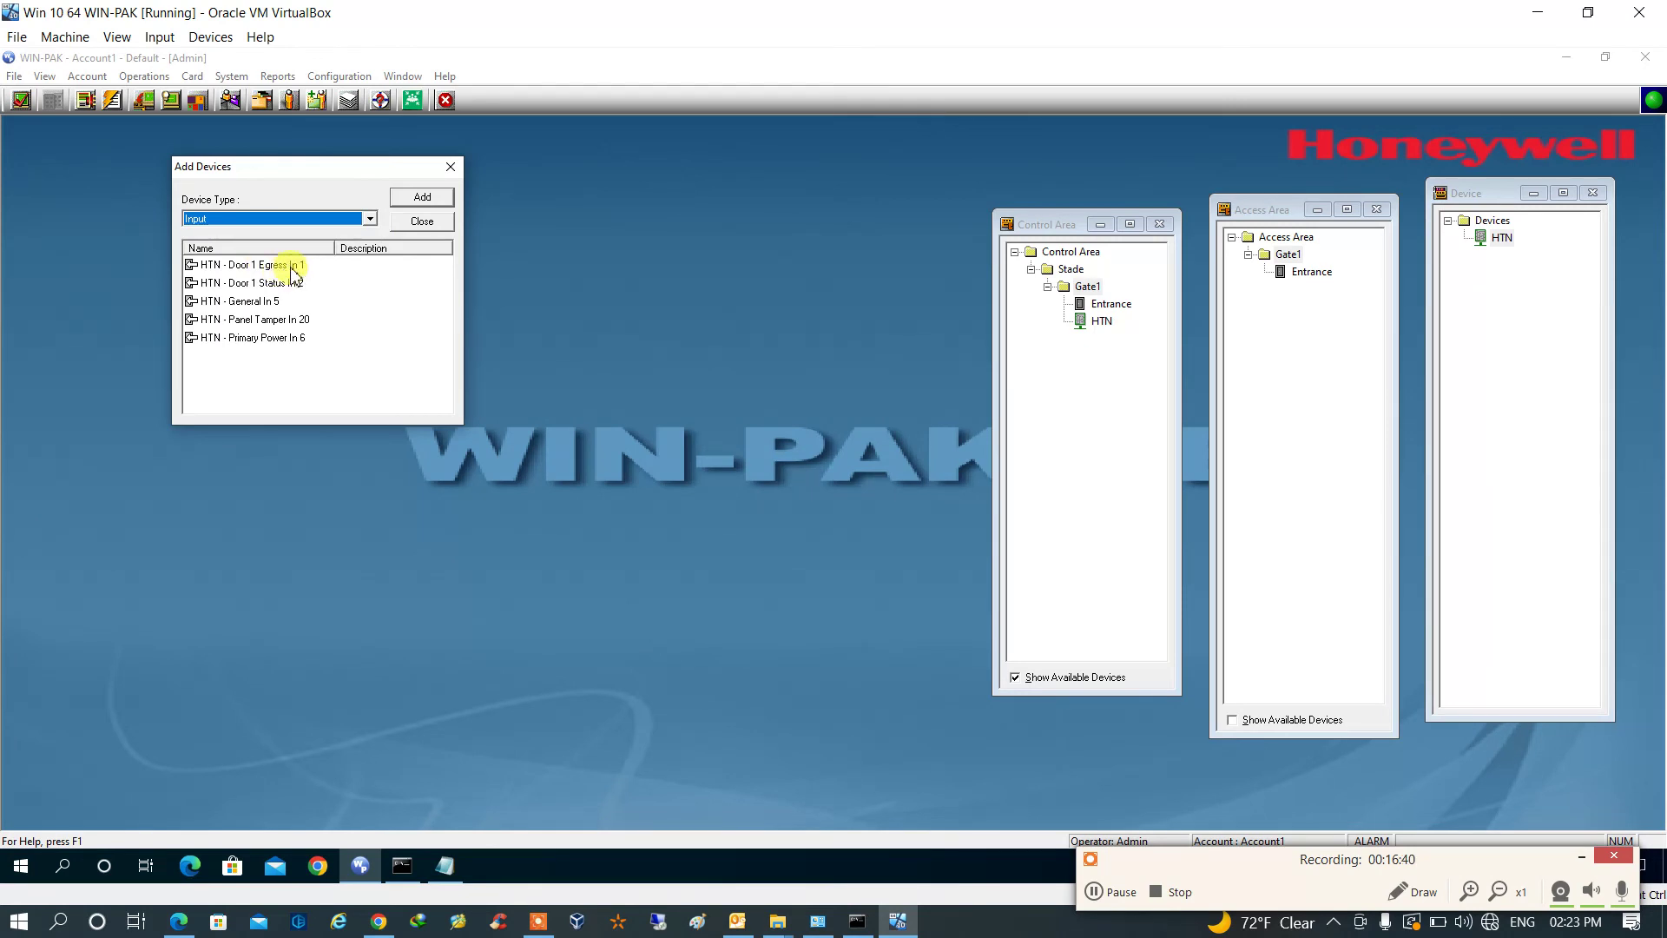
left_click(368, 219)
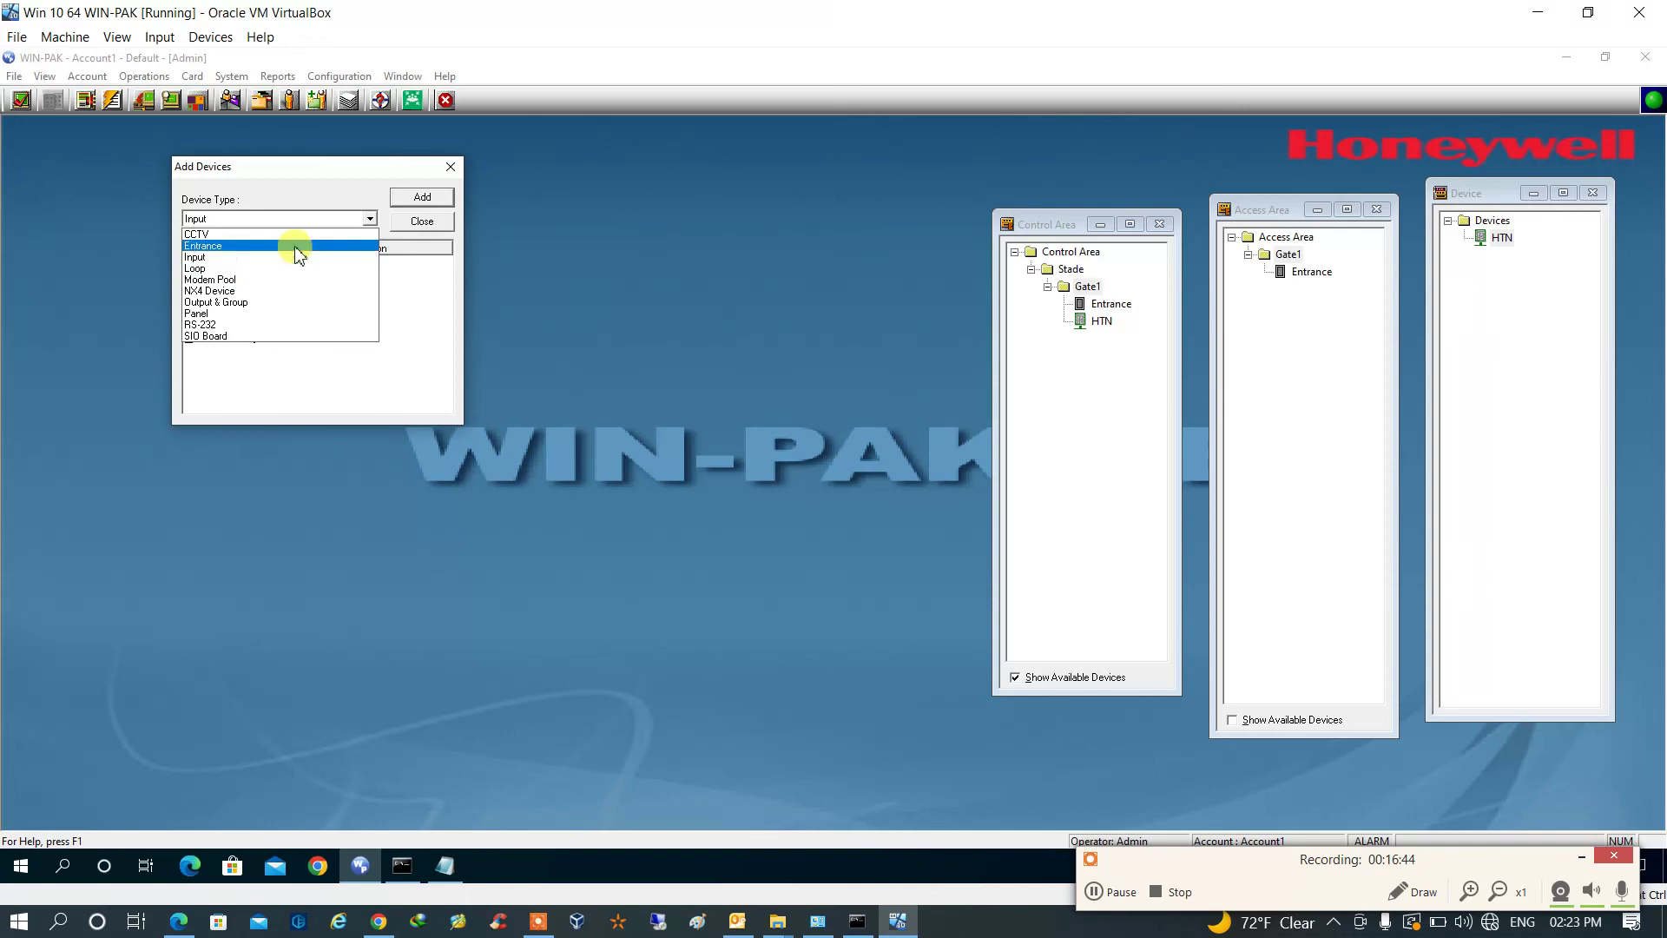
left_click(336, 191)
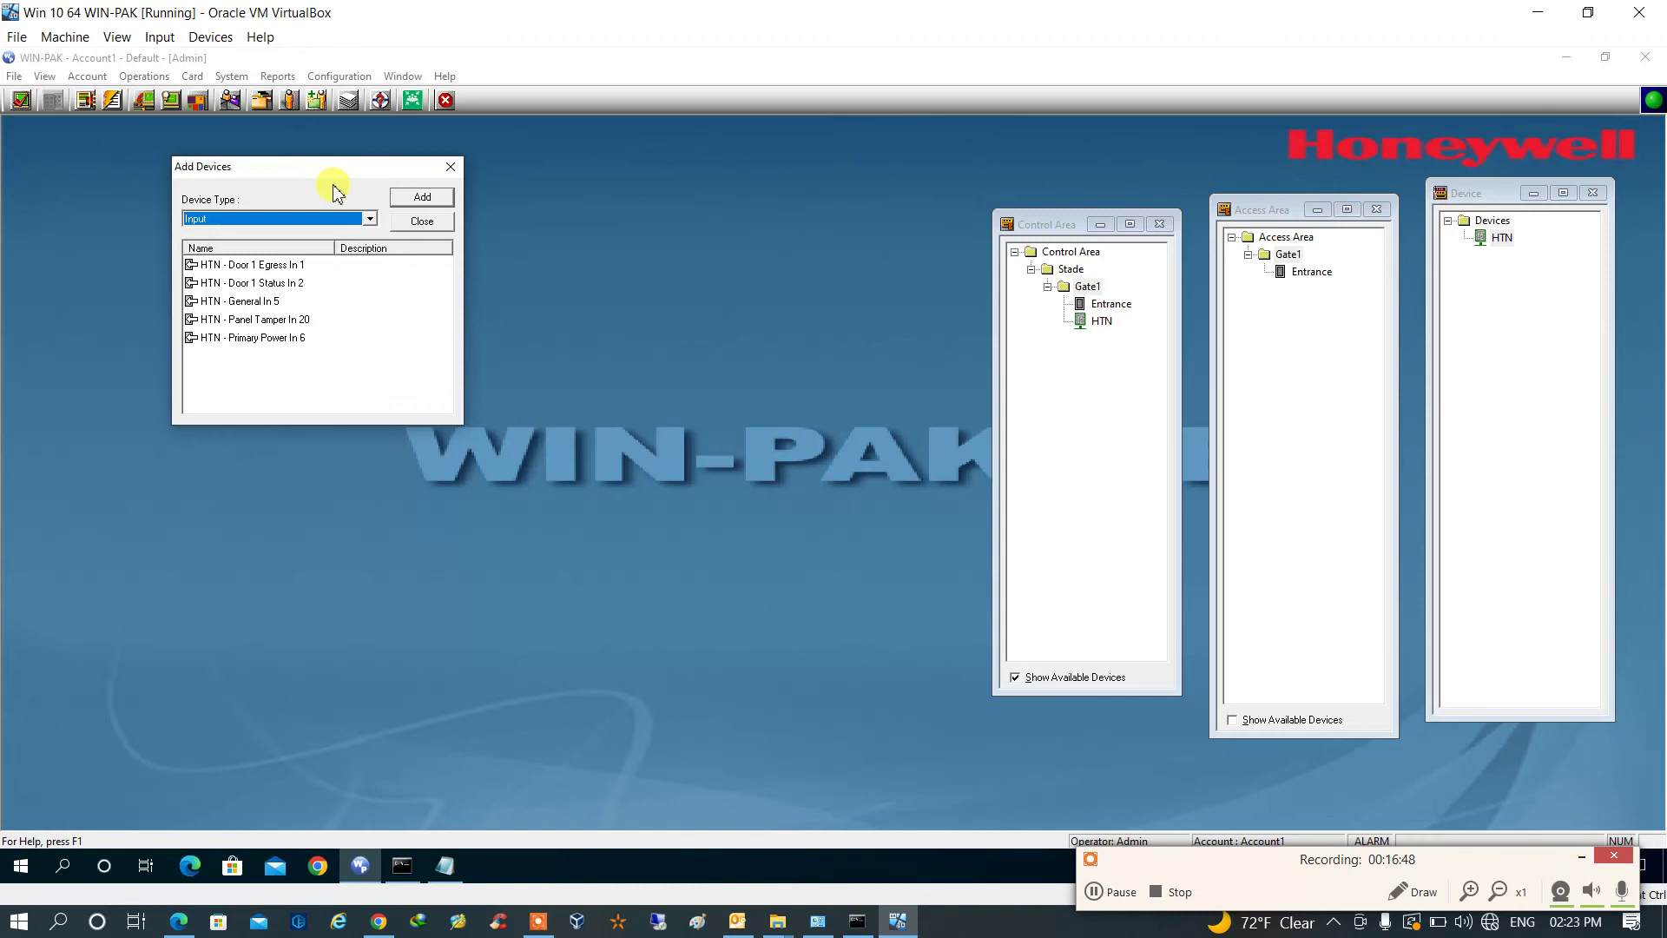
left_click(425, 221)
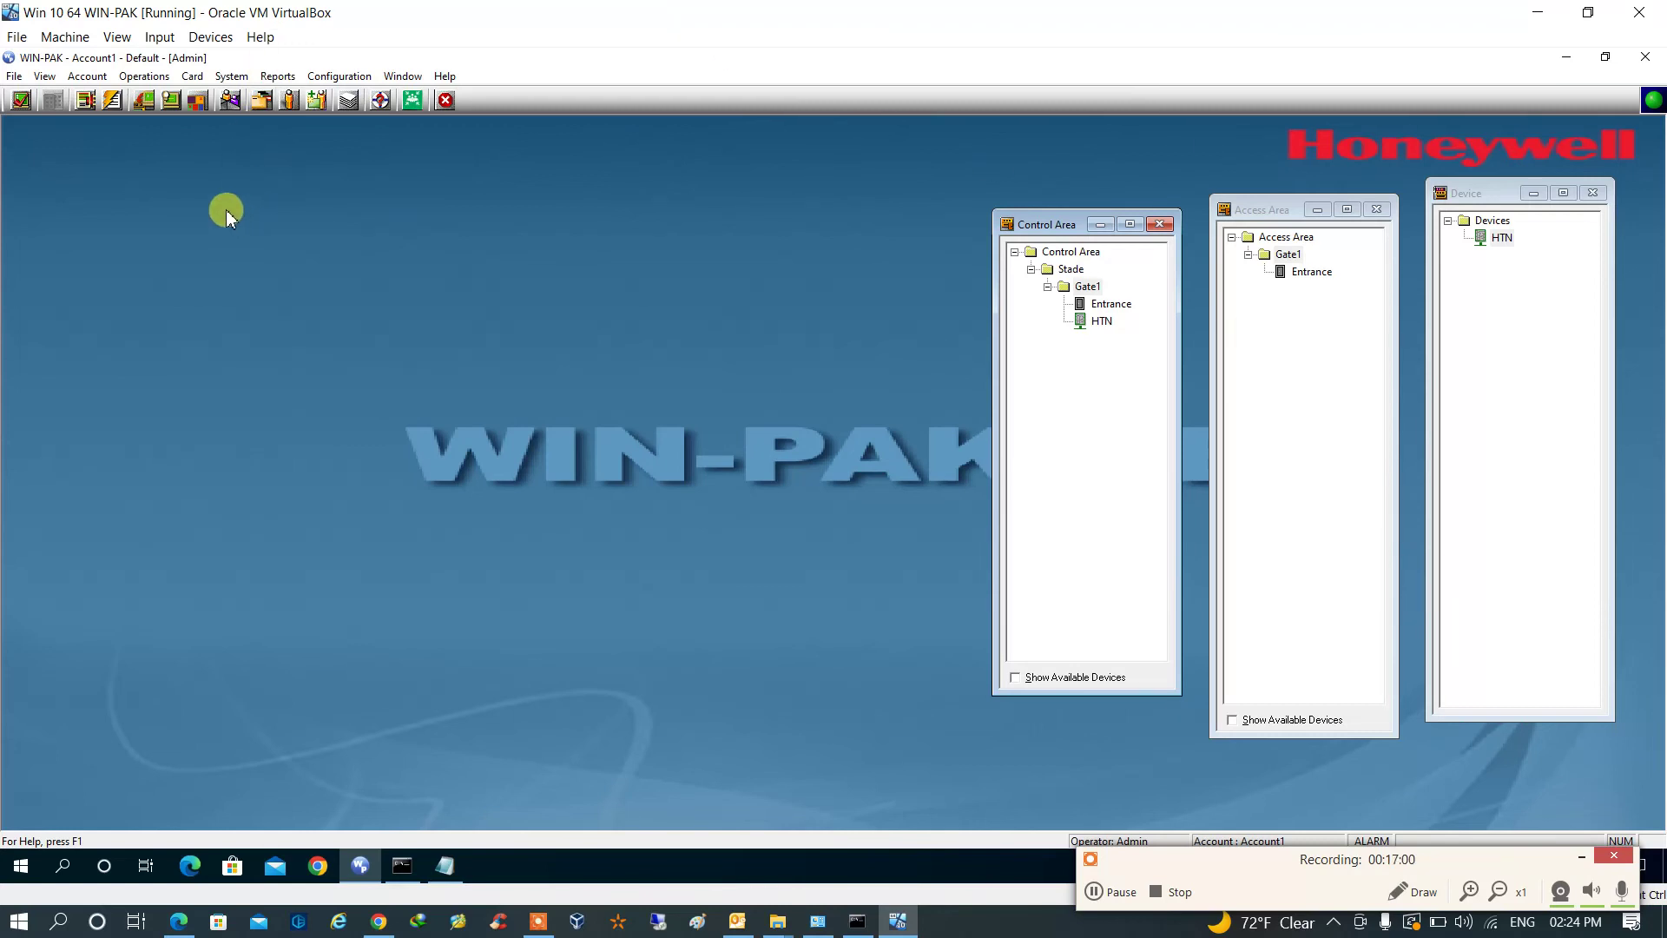
Step: Open the Events view and place its window beside the Control Area window
left_click(144, 77)
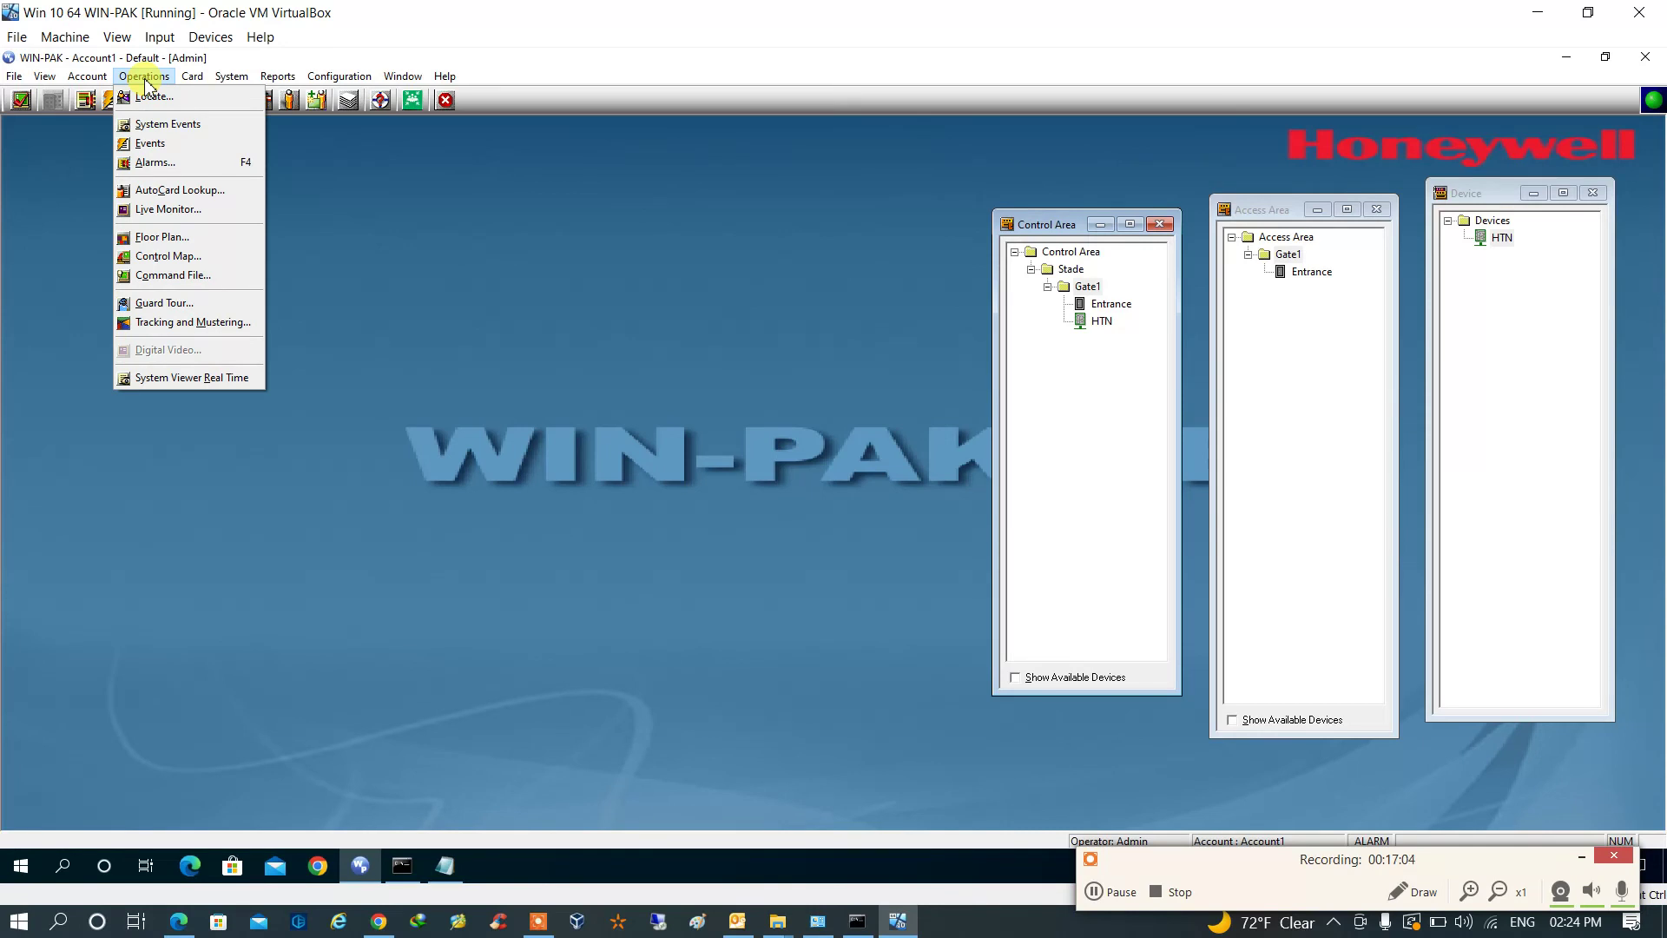
left_click(154, 146)
left_click_drag(279, 220, 736, 220)
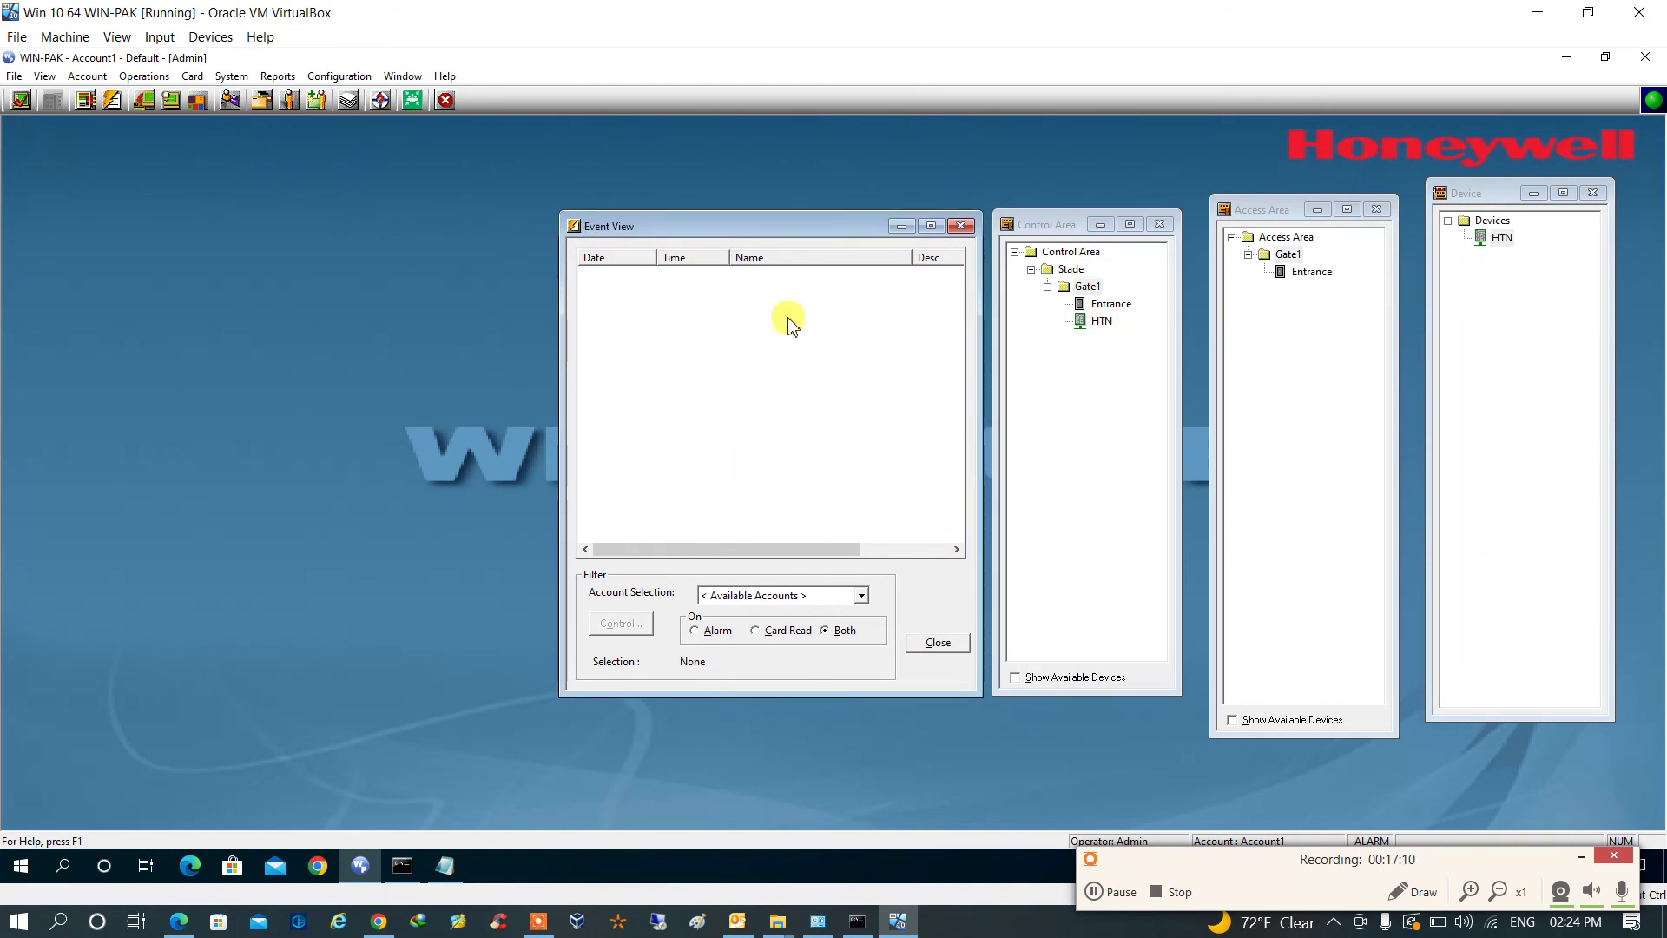
Step: Open the Control Map, expand Stade and Gate1 to list their devices, and move the map clear of the Event View
left_click(144, 77)
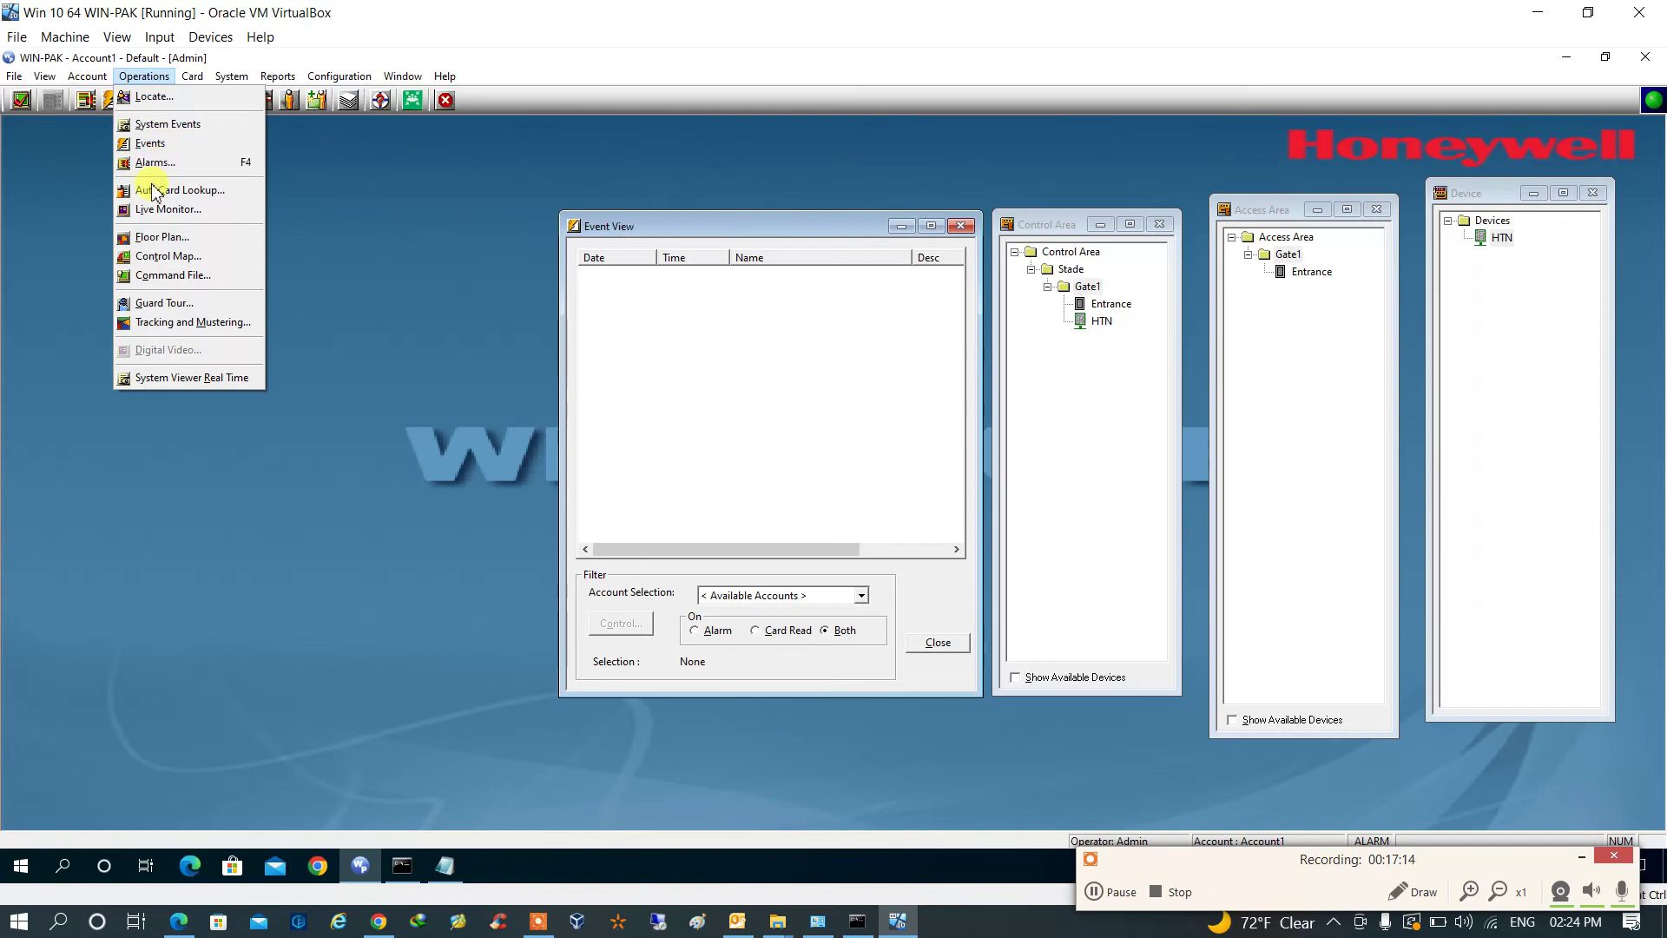
left_click(179, 256)
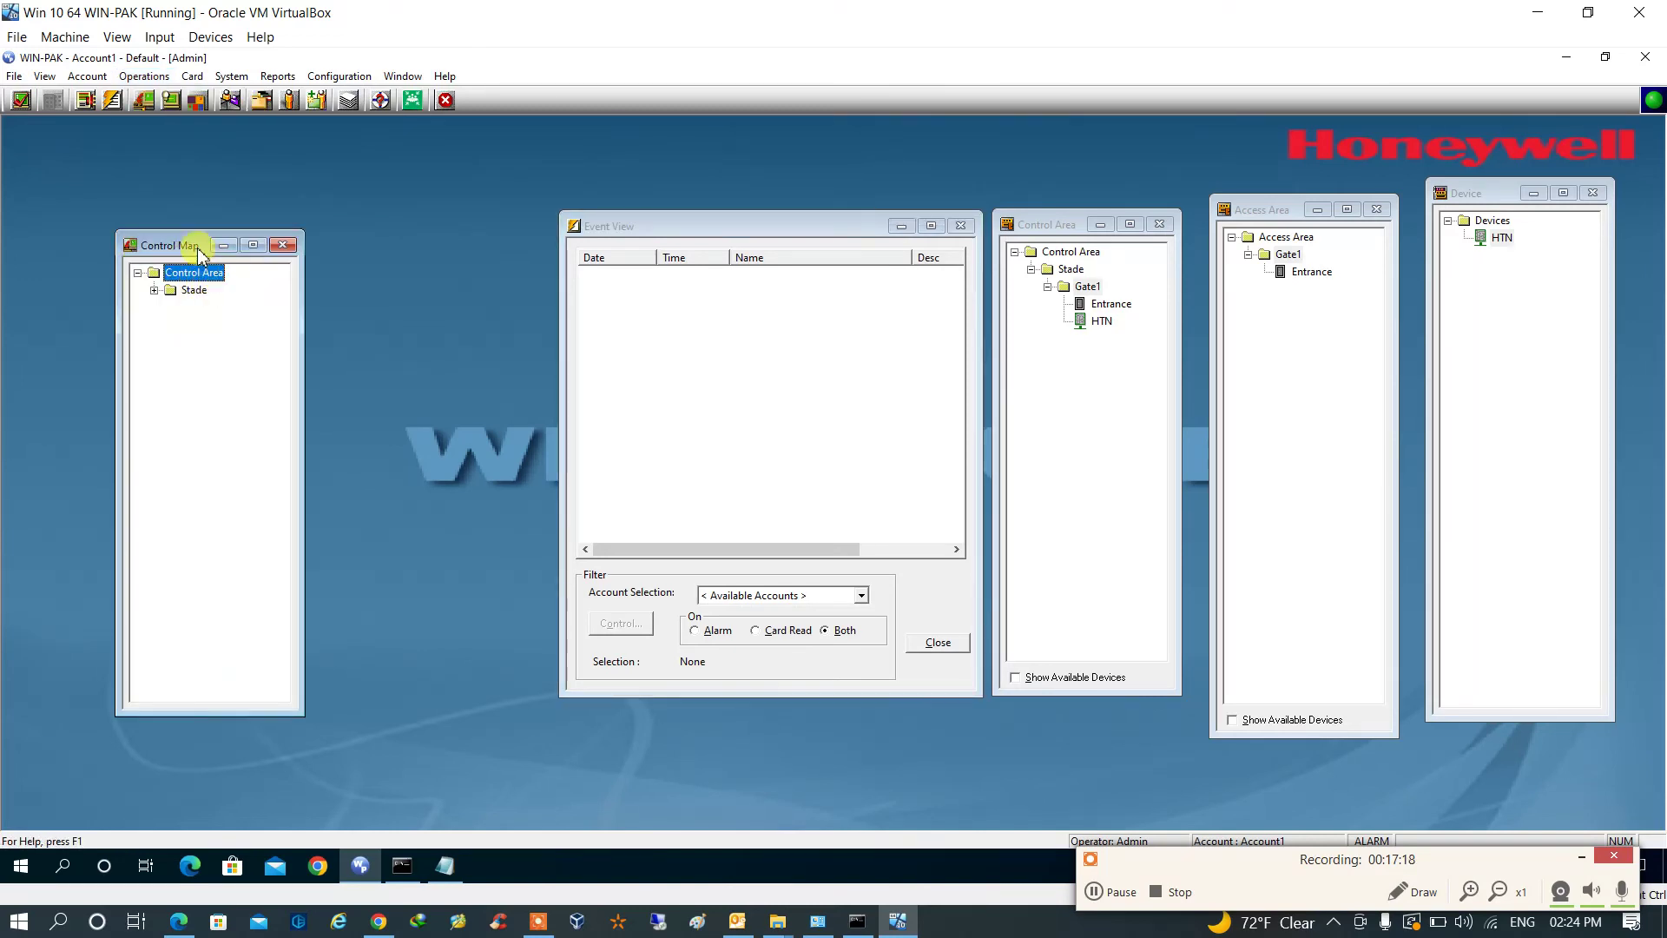
left_click(1053, 227)
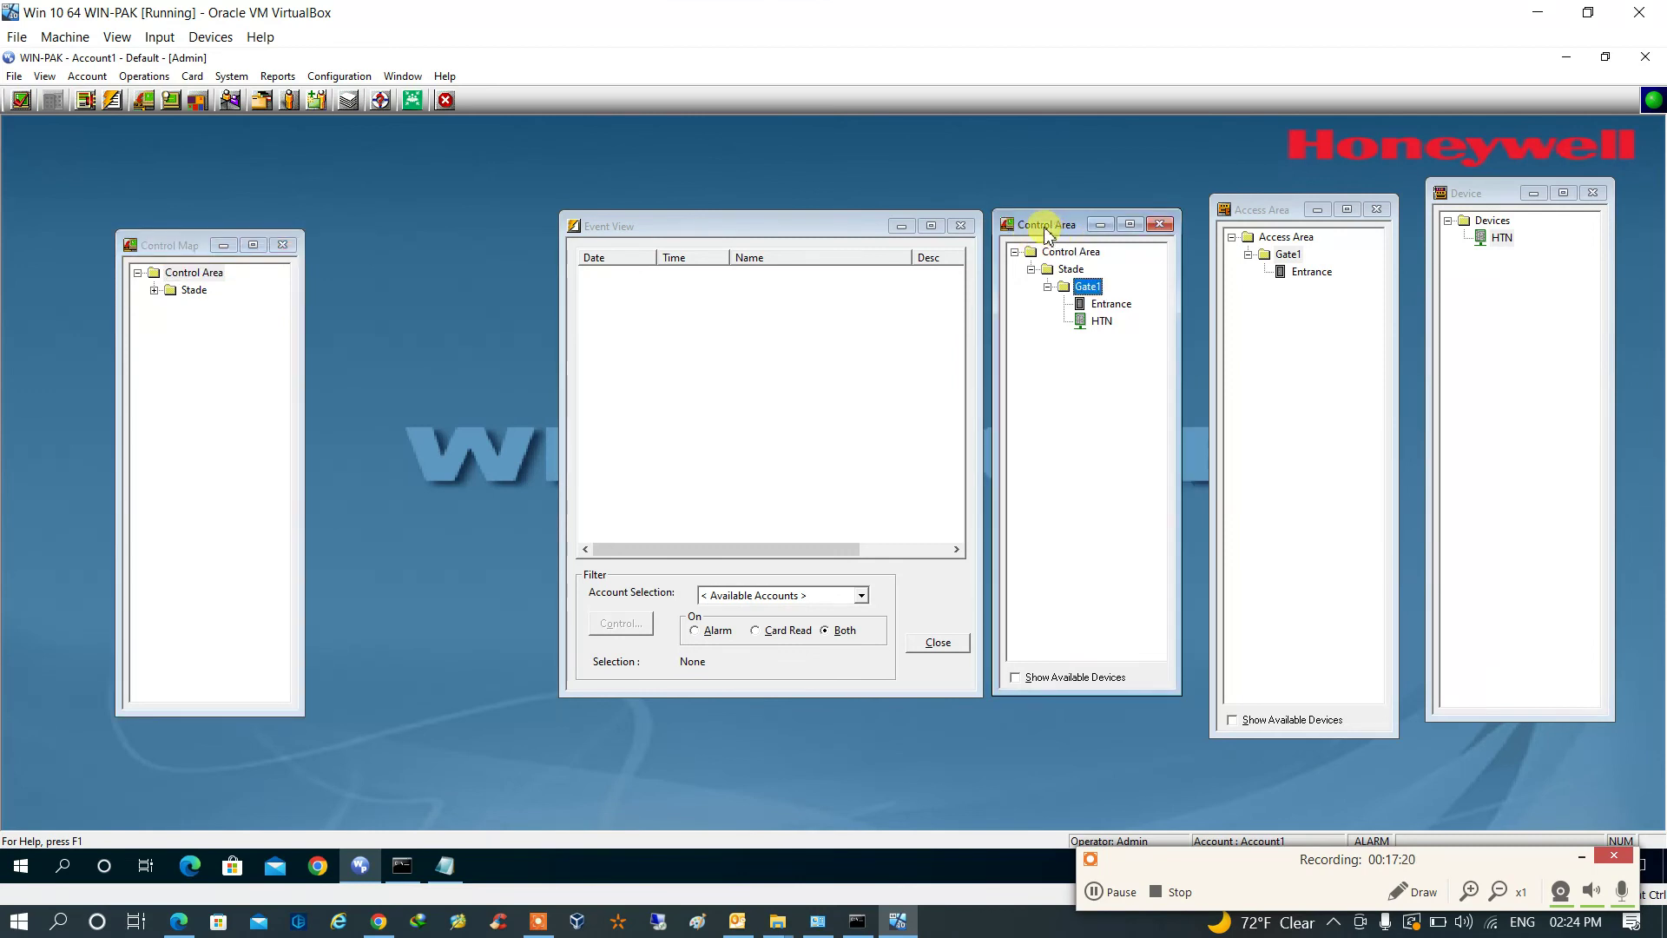
left_click(155, 291)
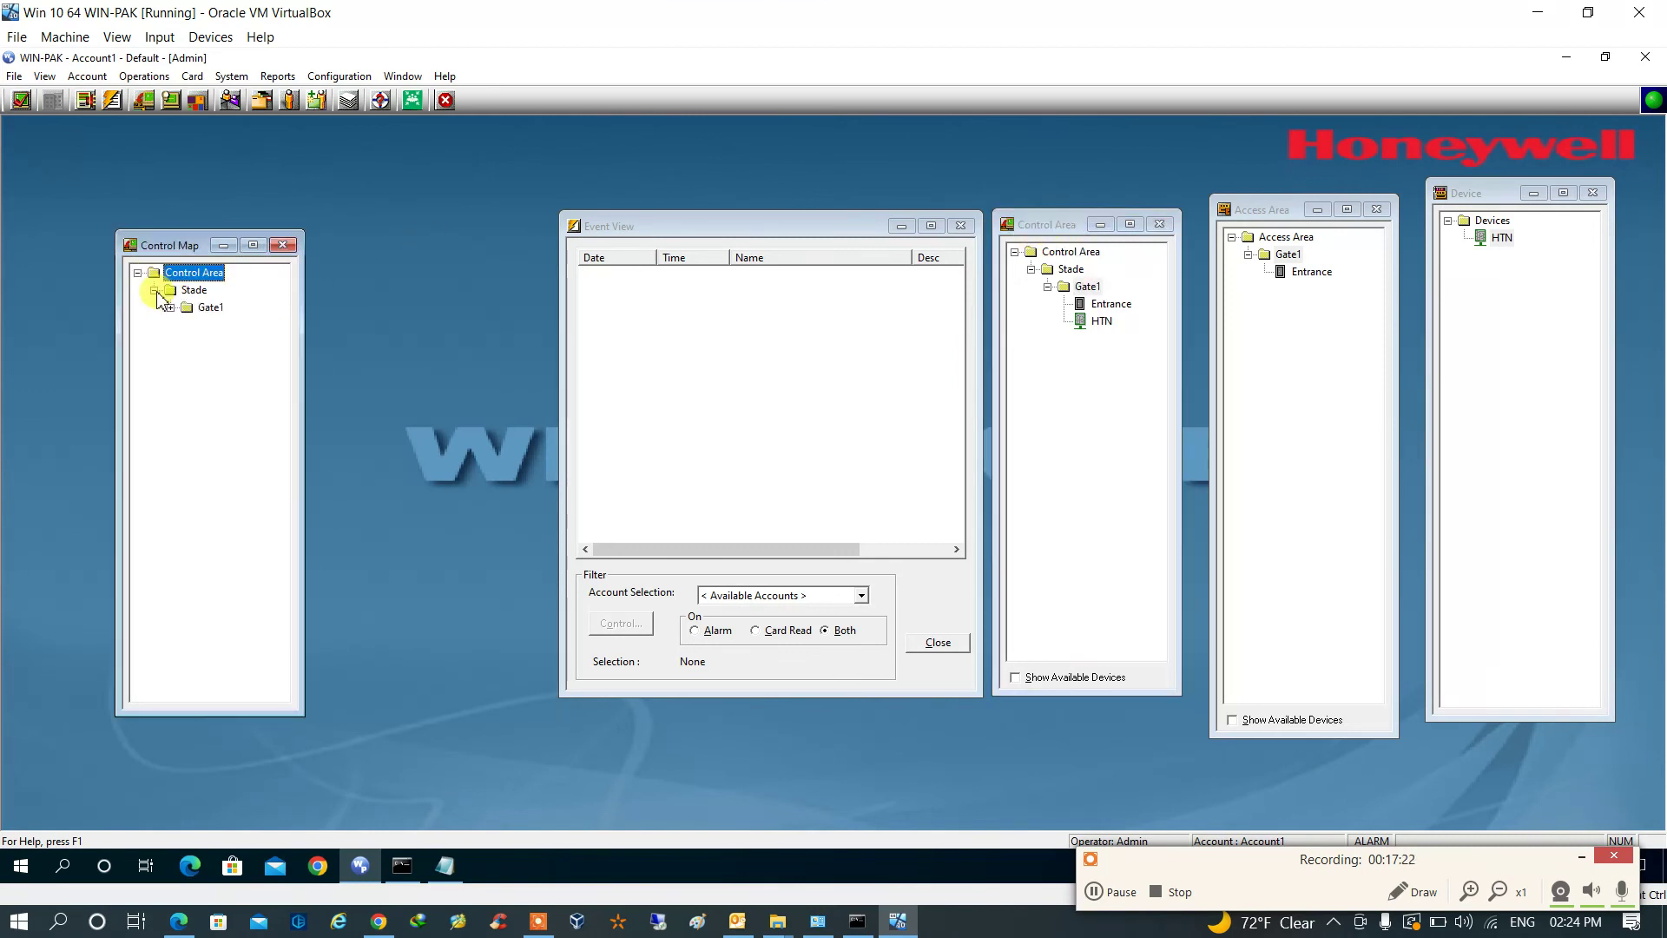
left_click(171, 308)
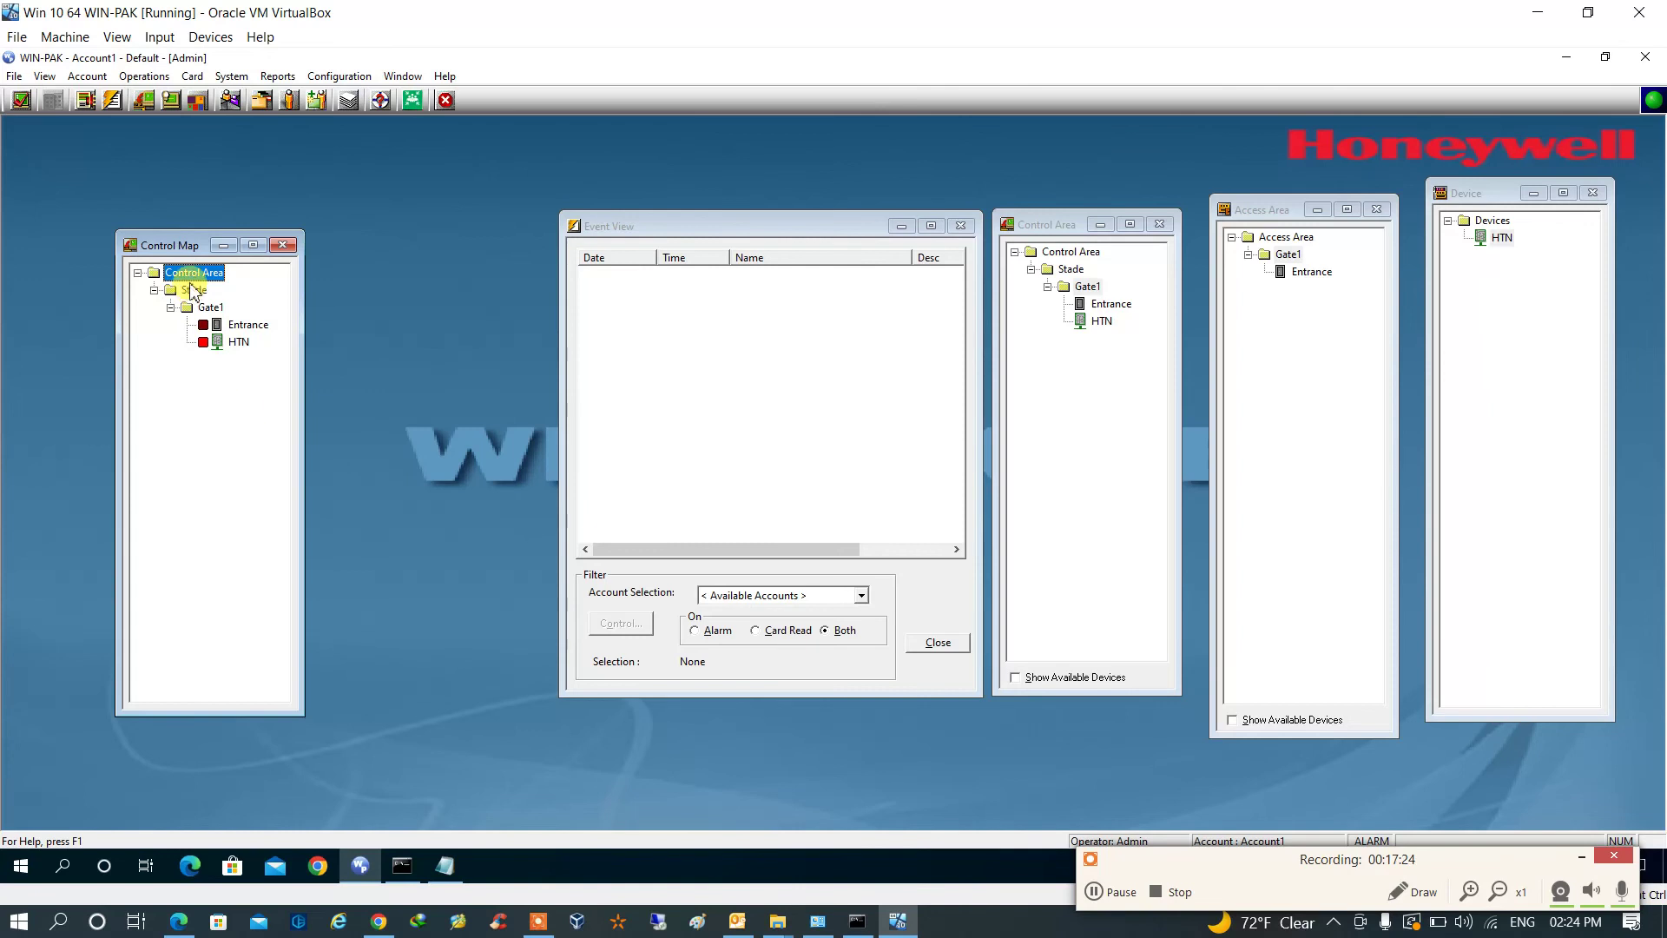
left_click_drag(182, 245, 130, 174)
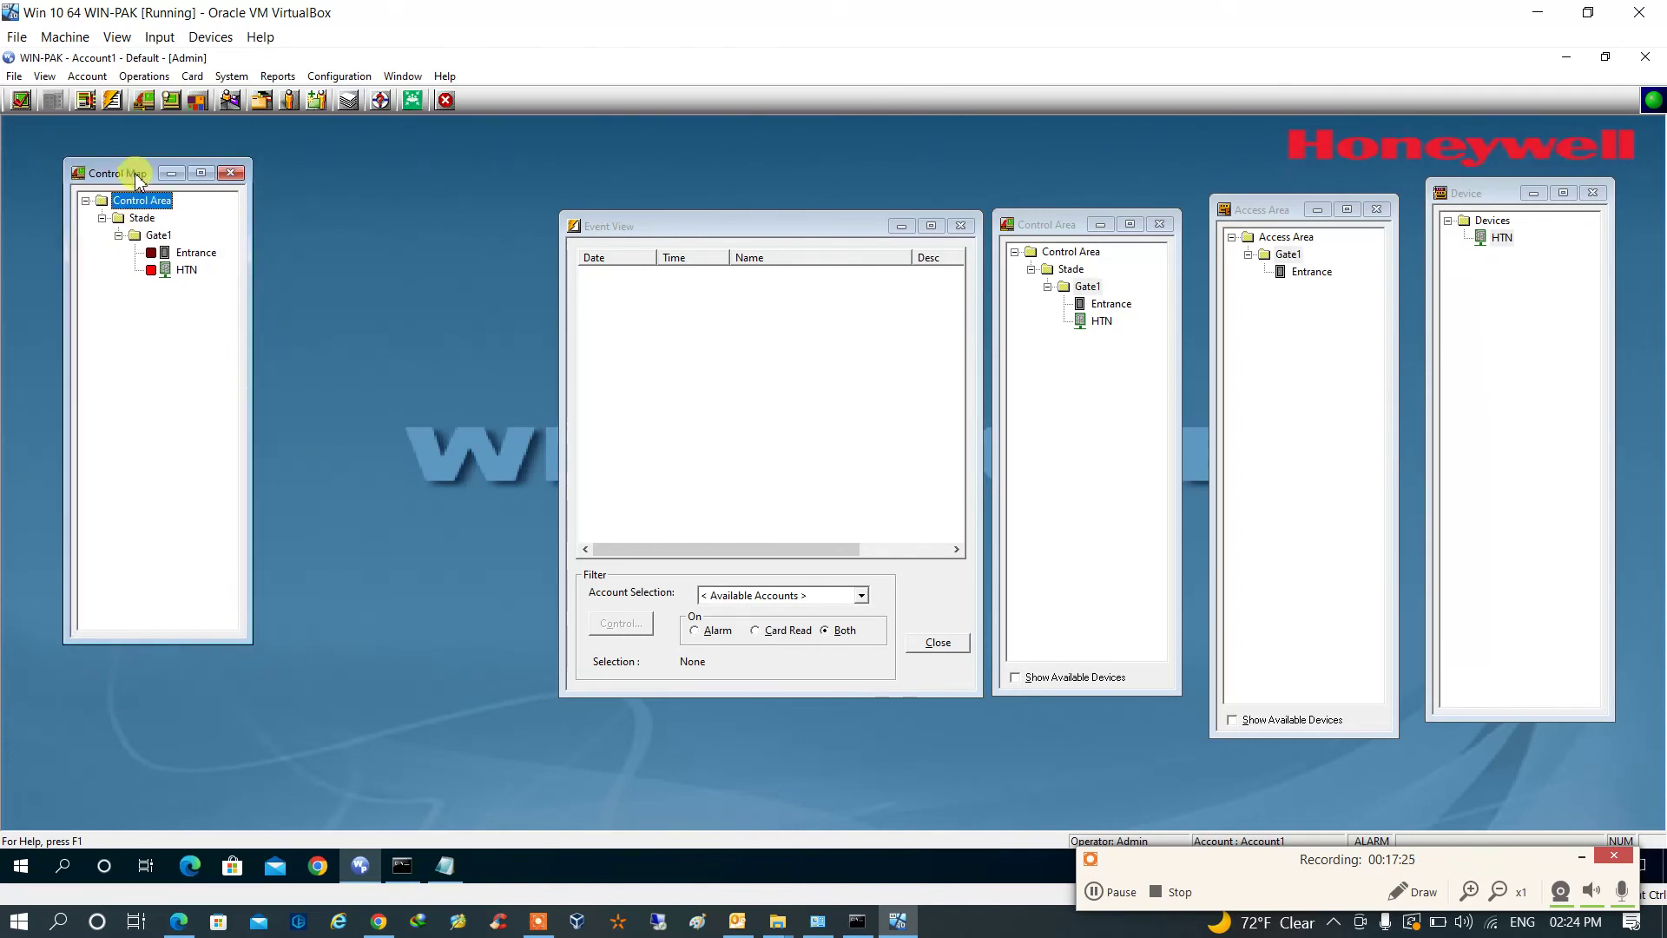
Step: Initialize the HTN panel from the Control Map with all panel initialization options selected
left_click(168, 274)
right_click(167, 276)
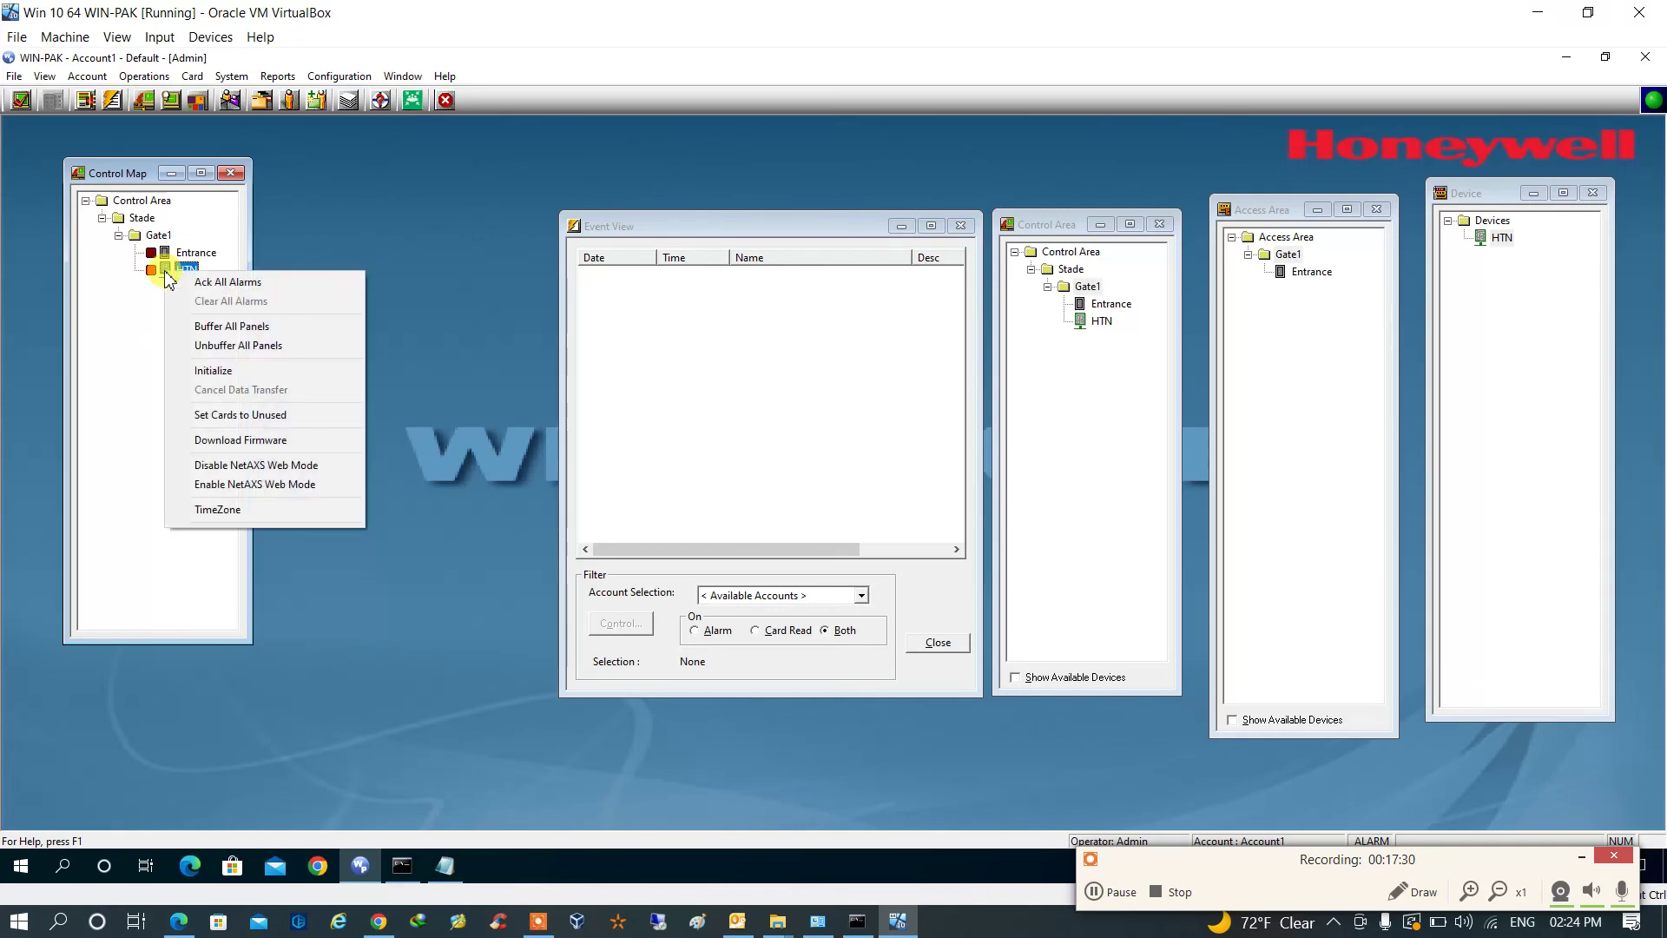
left_click(221, 371)
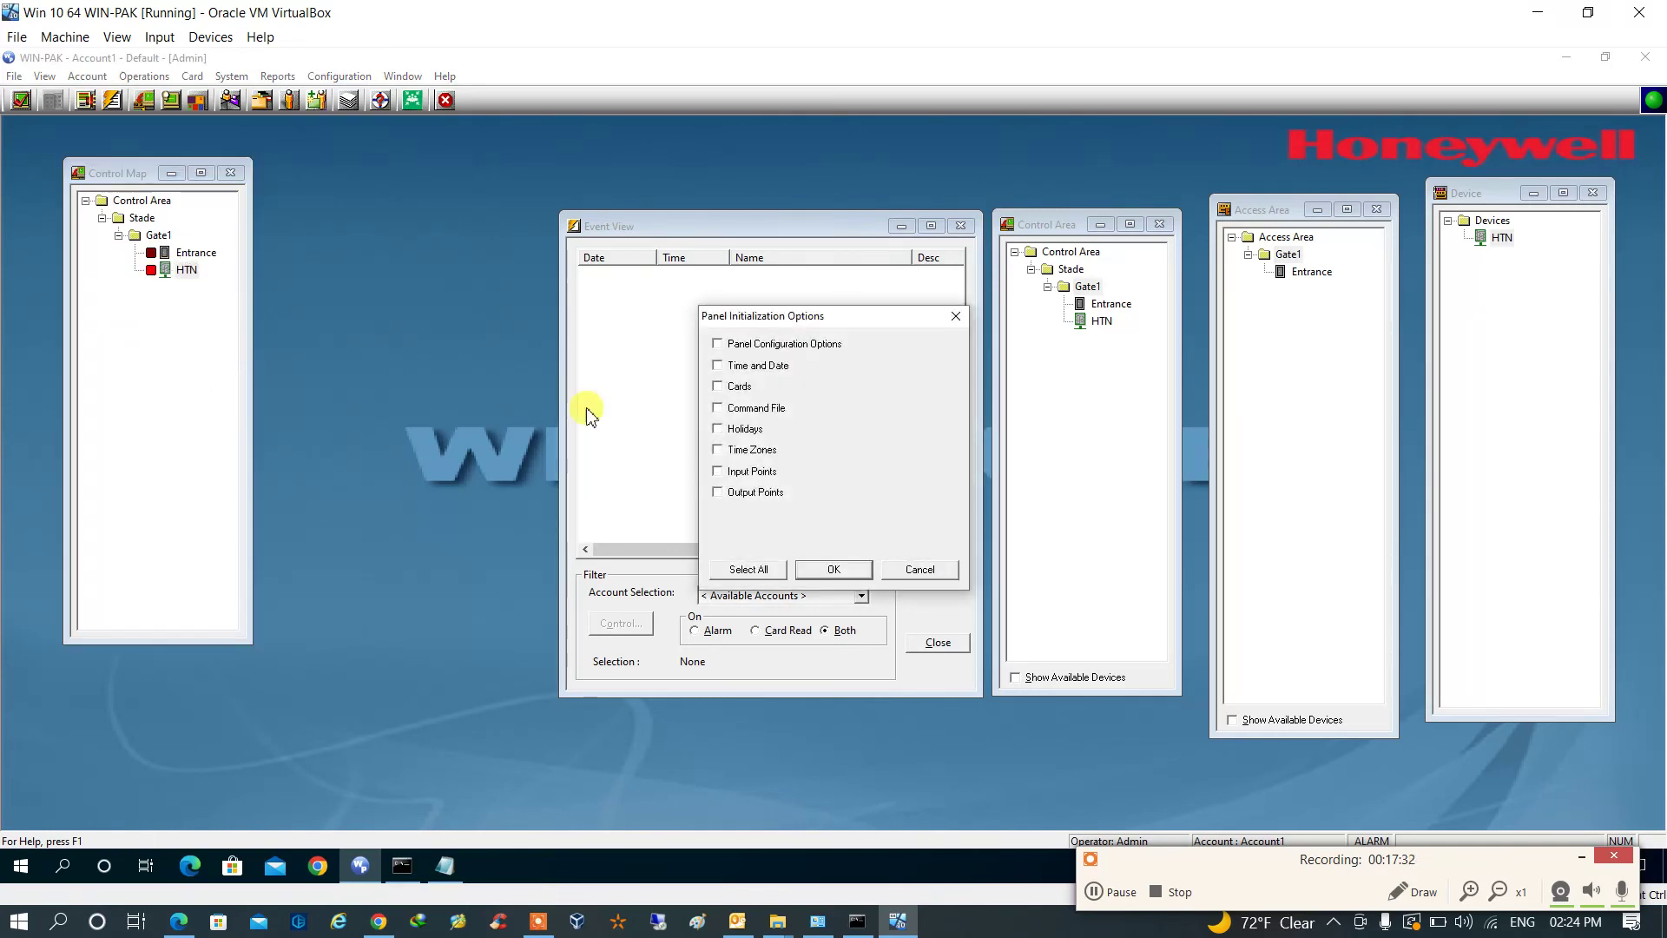
left_click(753, 571)
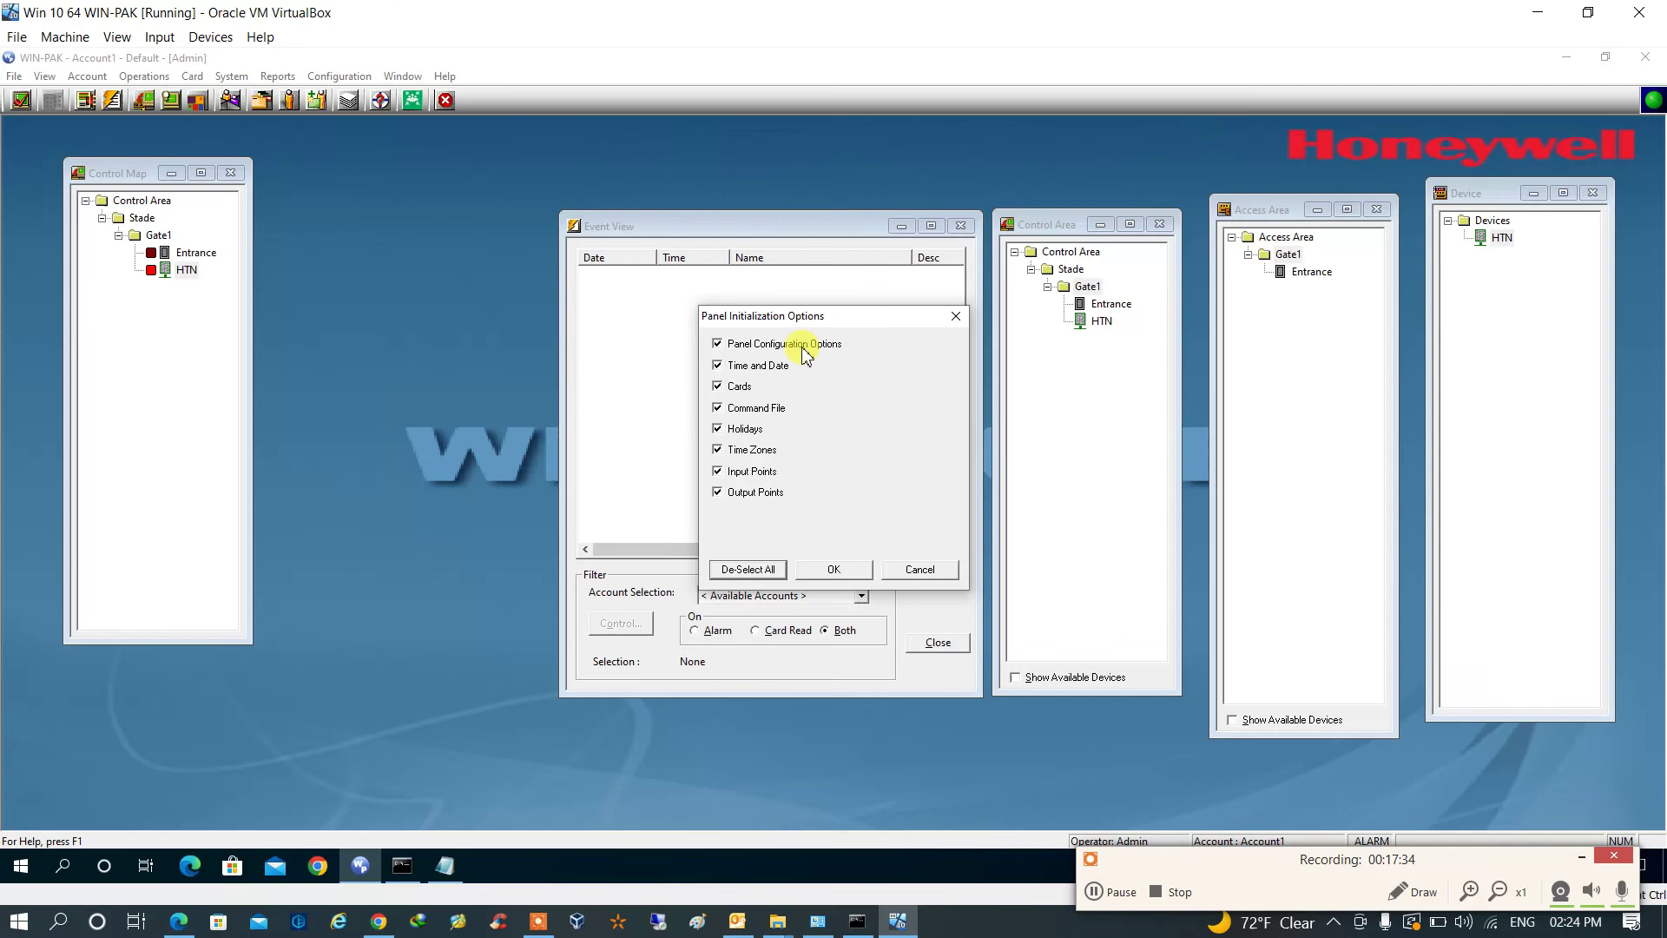
left_click(831, 569)
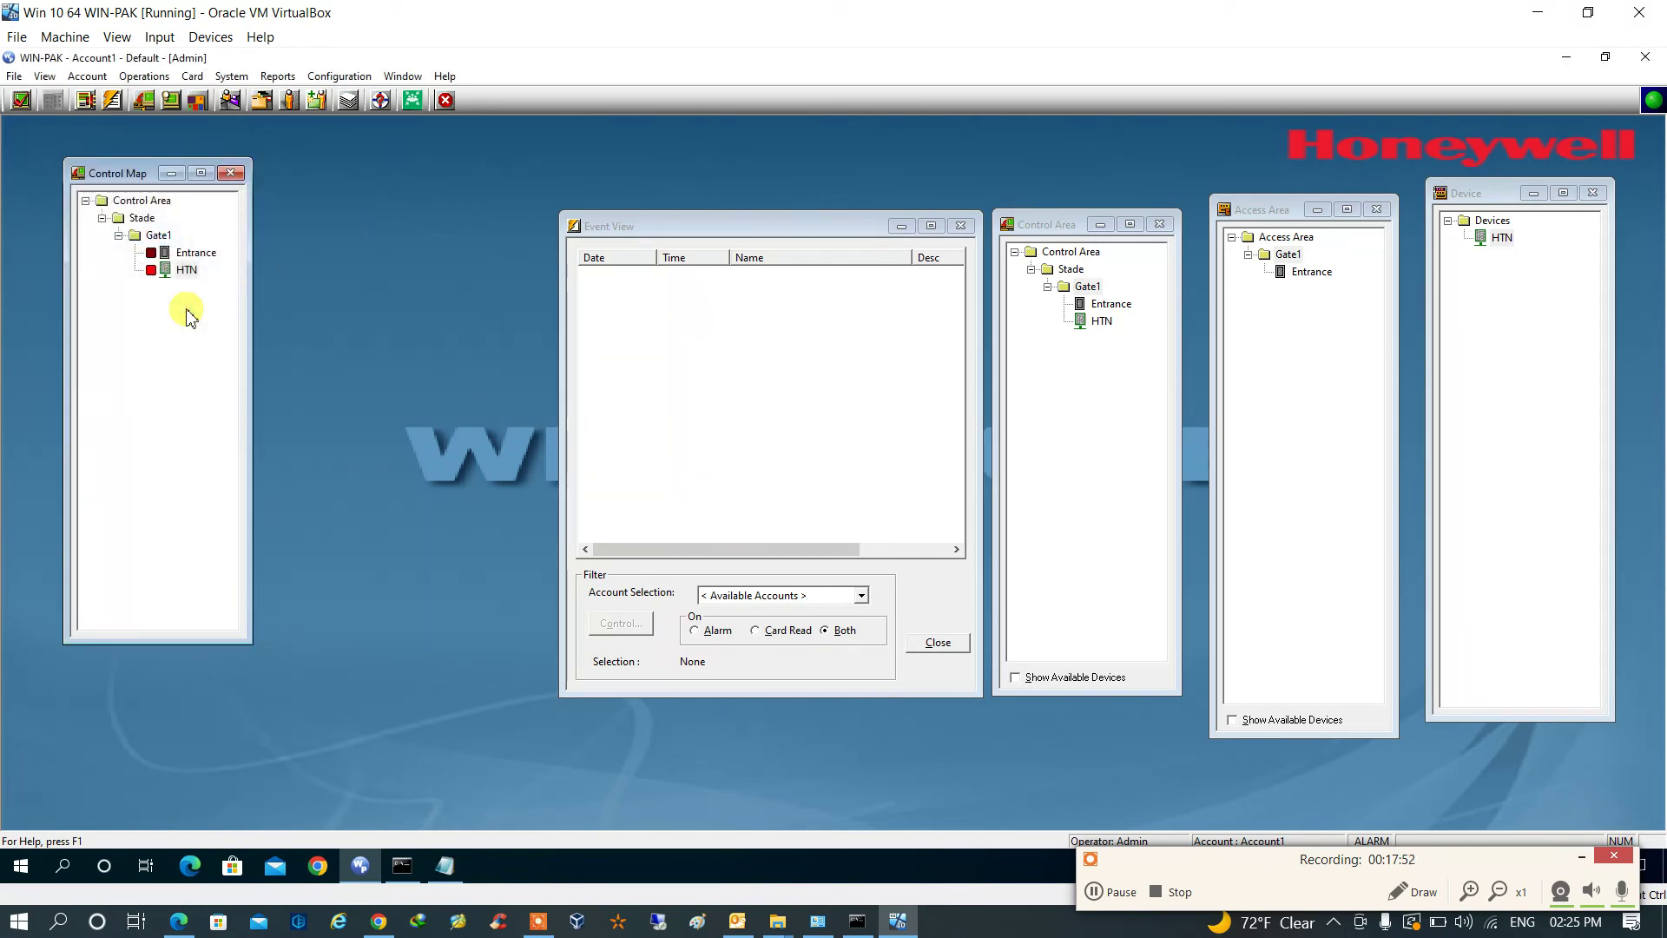
Step: Send an Unlock command to the Entrance door in the Control Map, followed by a Lock command
right_click(178, 254)
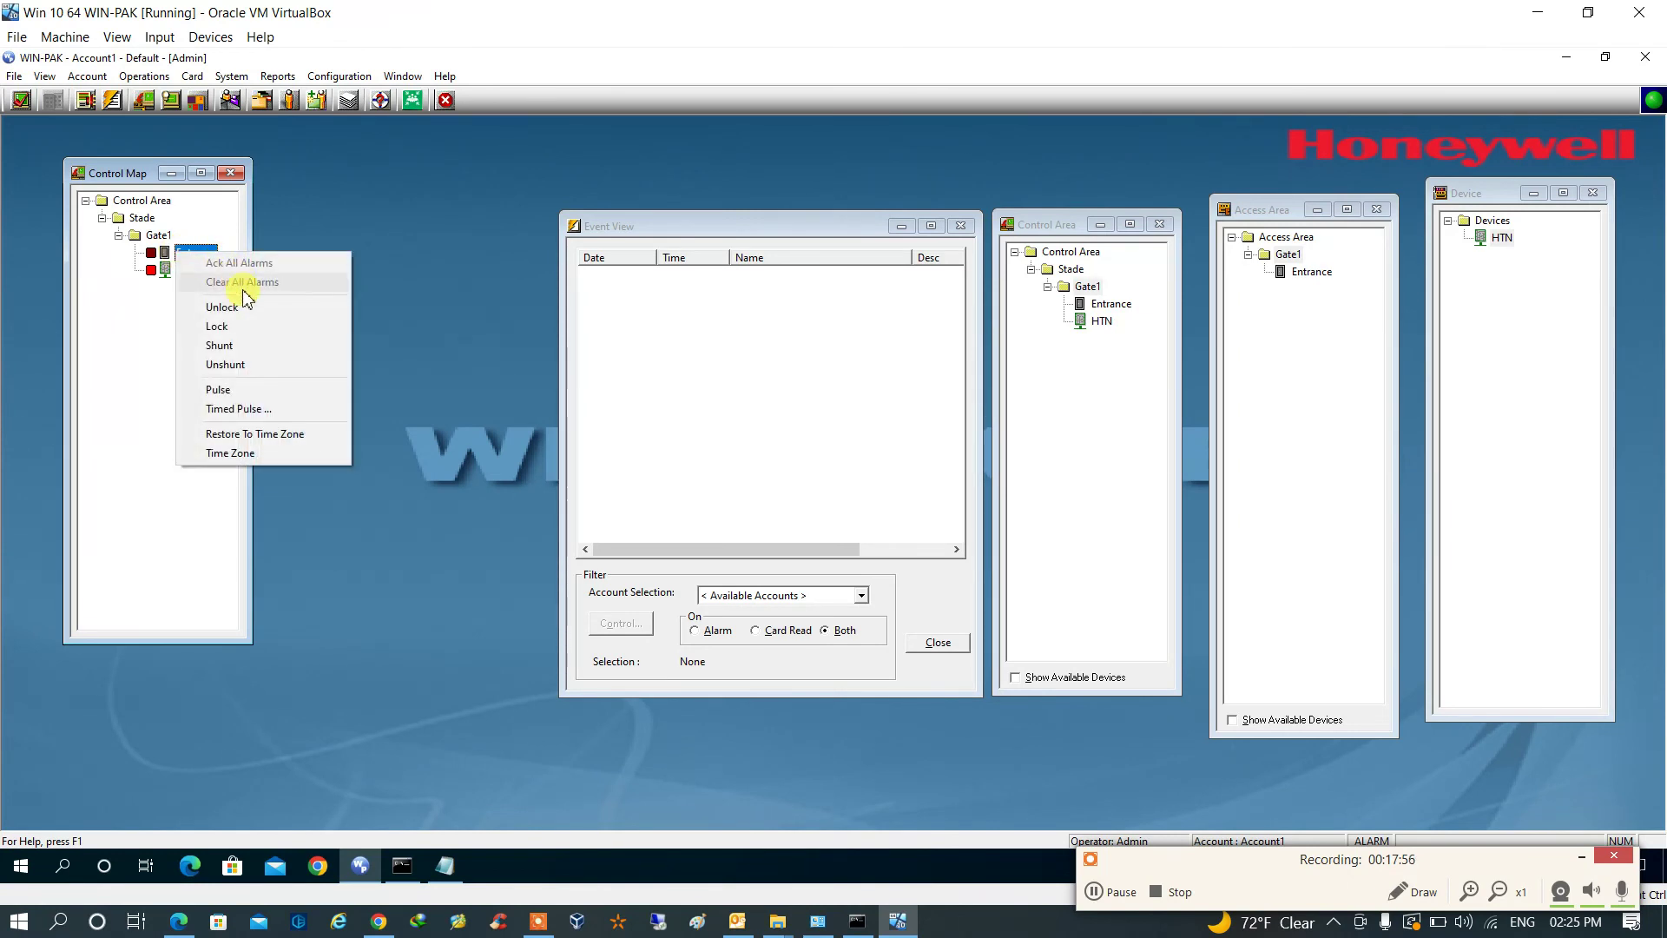
left_click(247, 310)
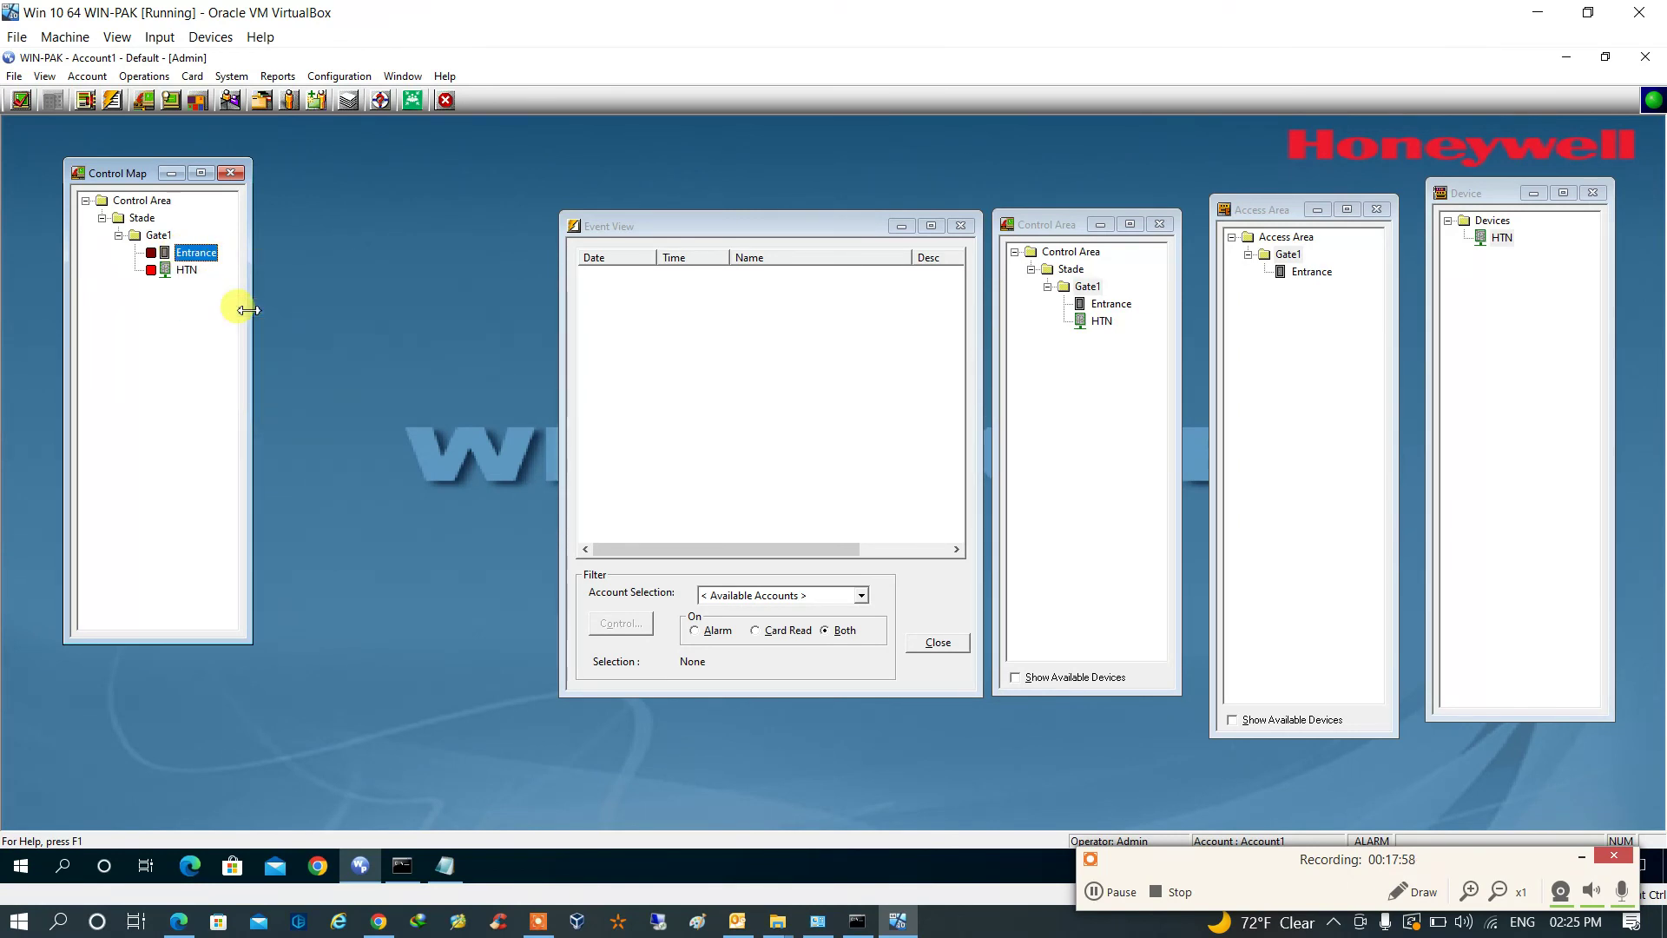
right_click(197, 257)
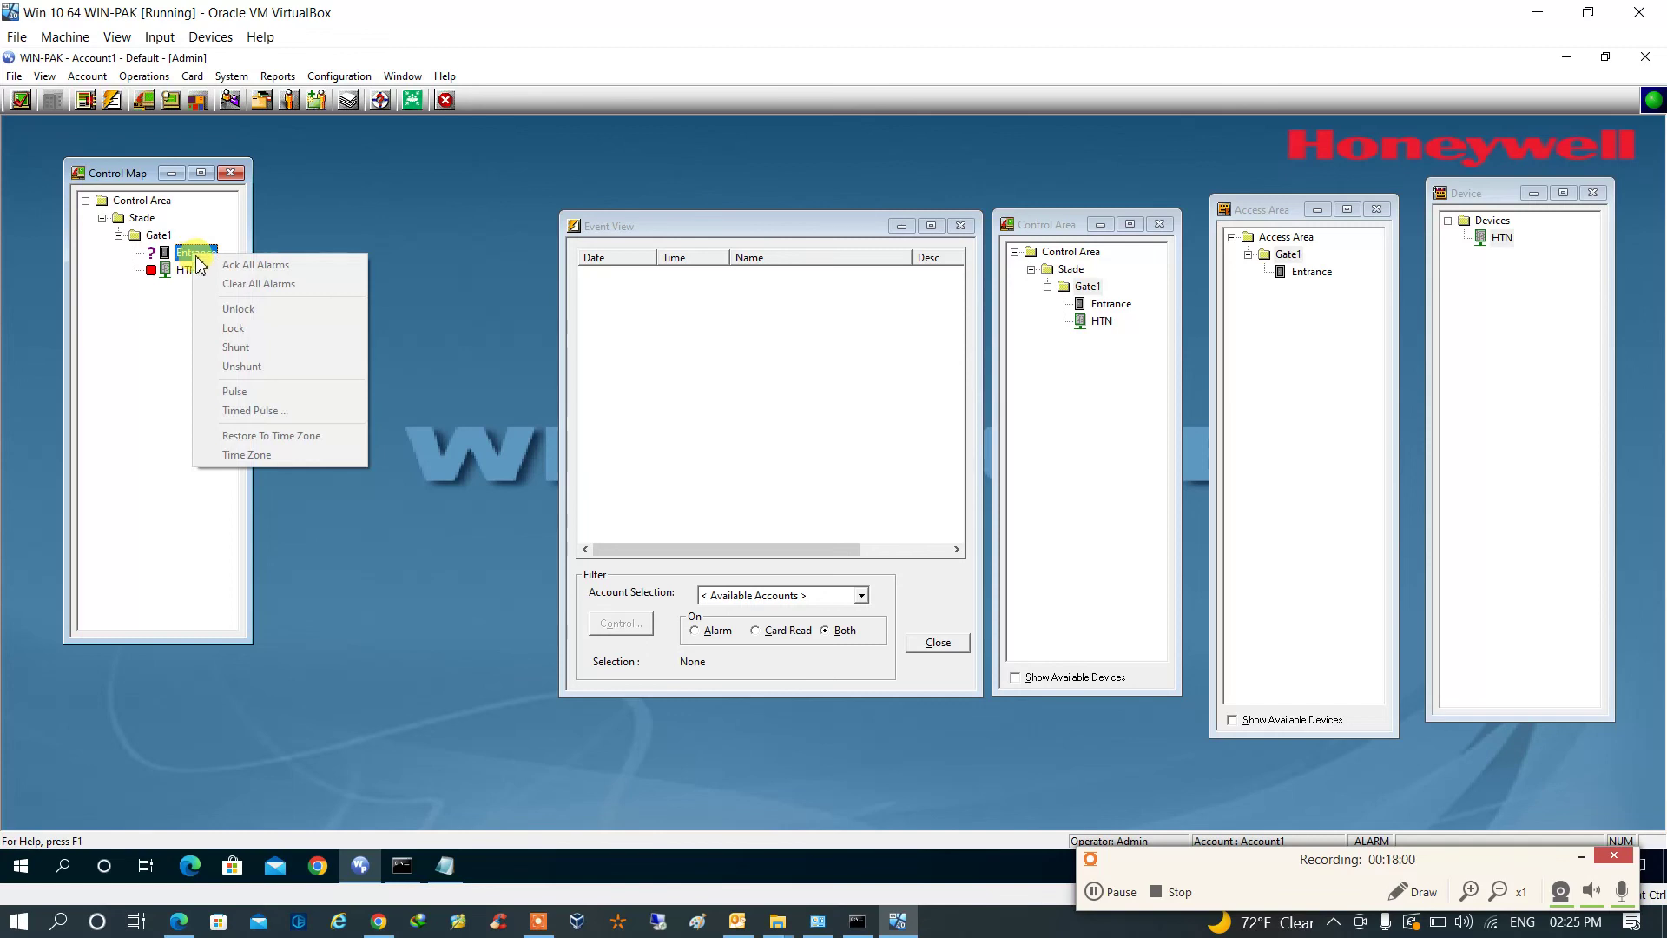
left_click(176, 285)
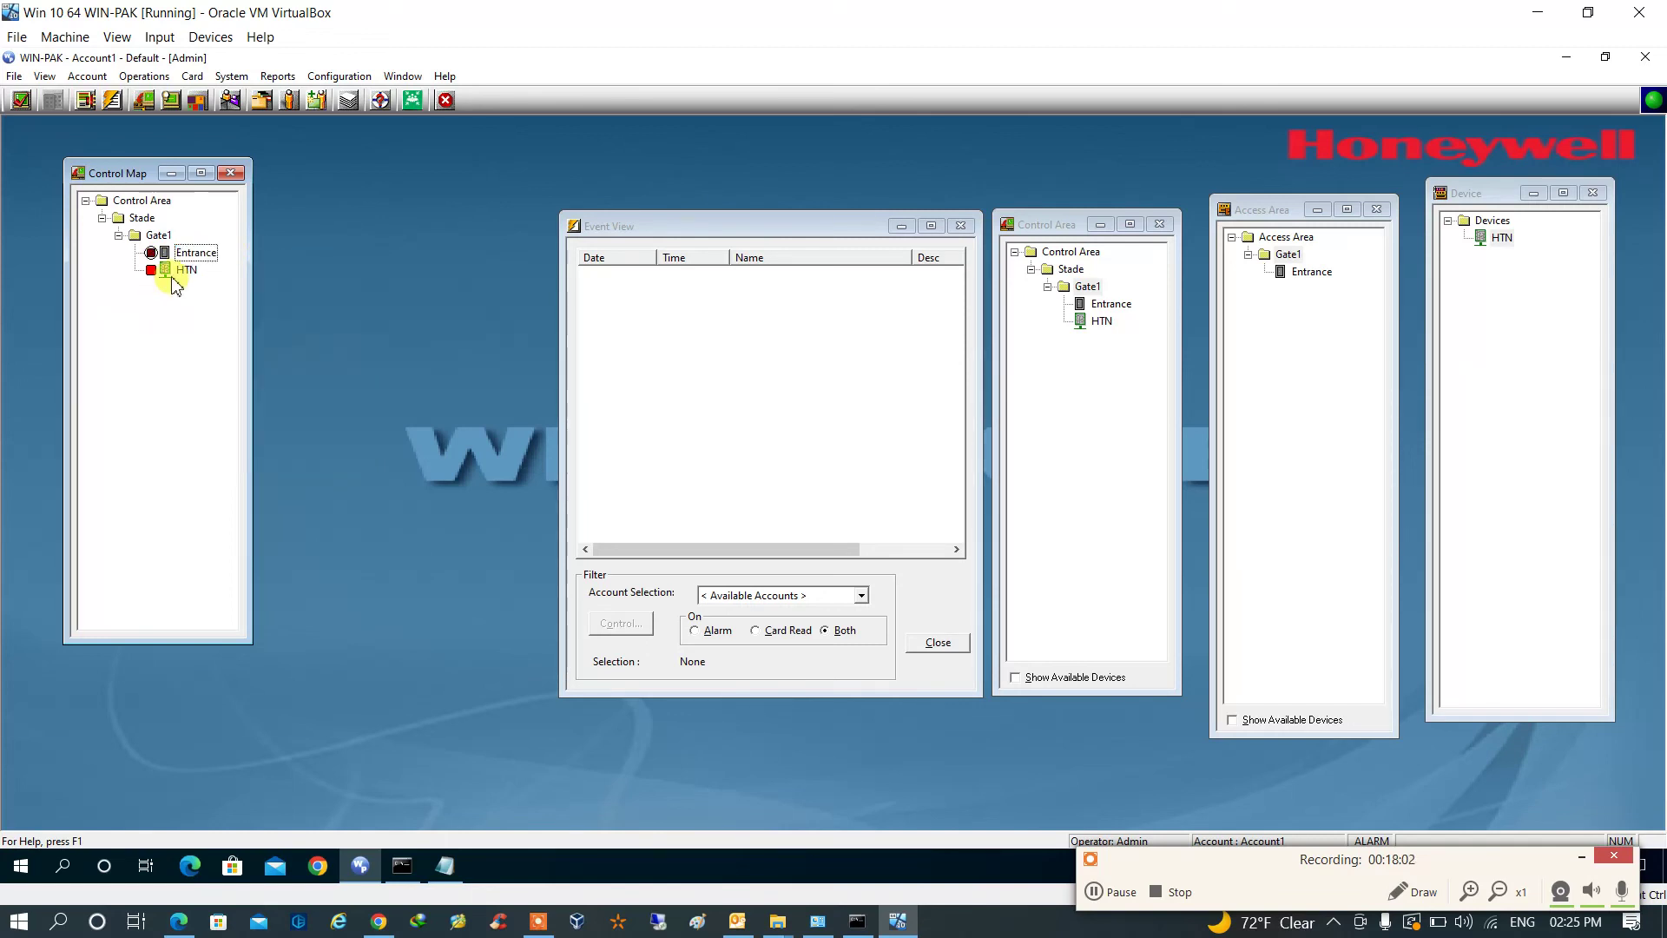
right_click(180, 252)
left_click(223, 328)
Step: Acknowledge all alarms of the HTN panel, then widen and reposition the Event View to show the full event descriptions
mouse_move(167, 277)
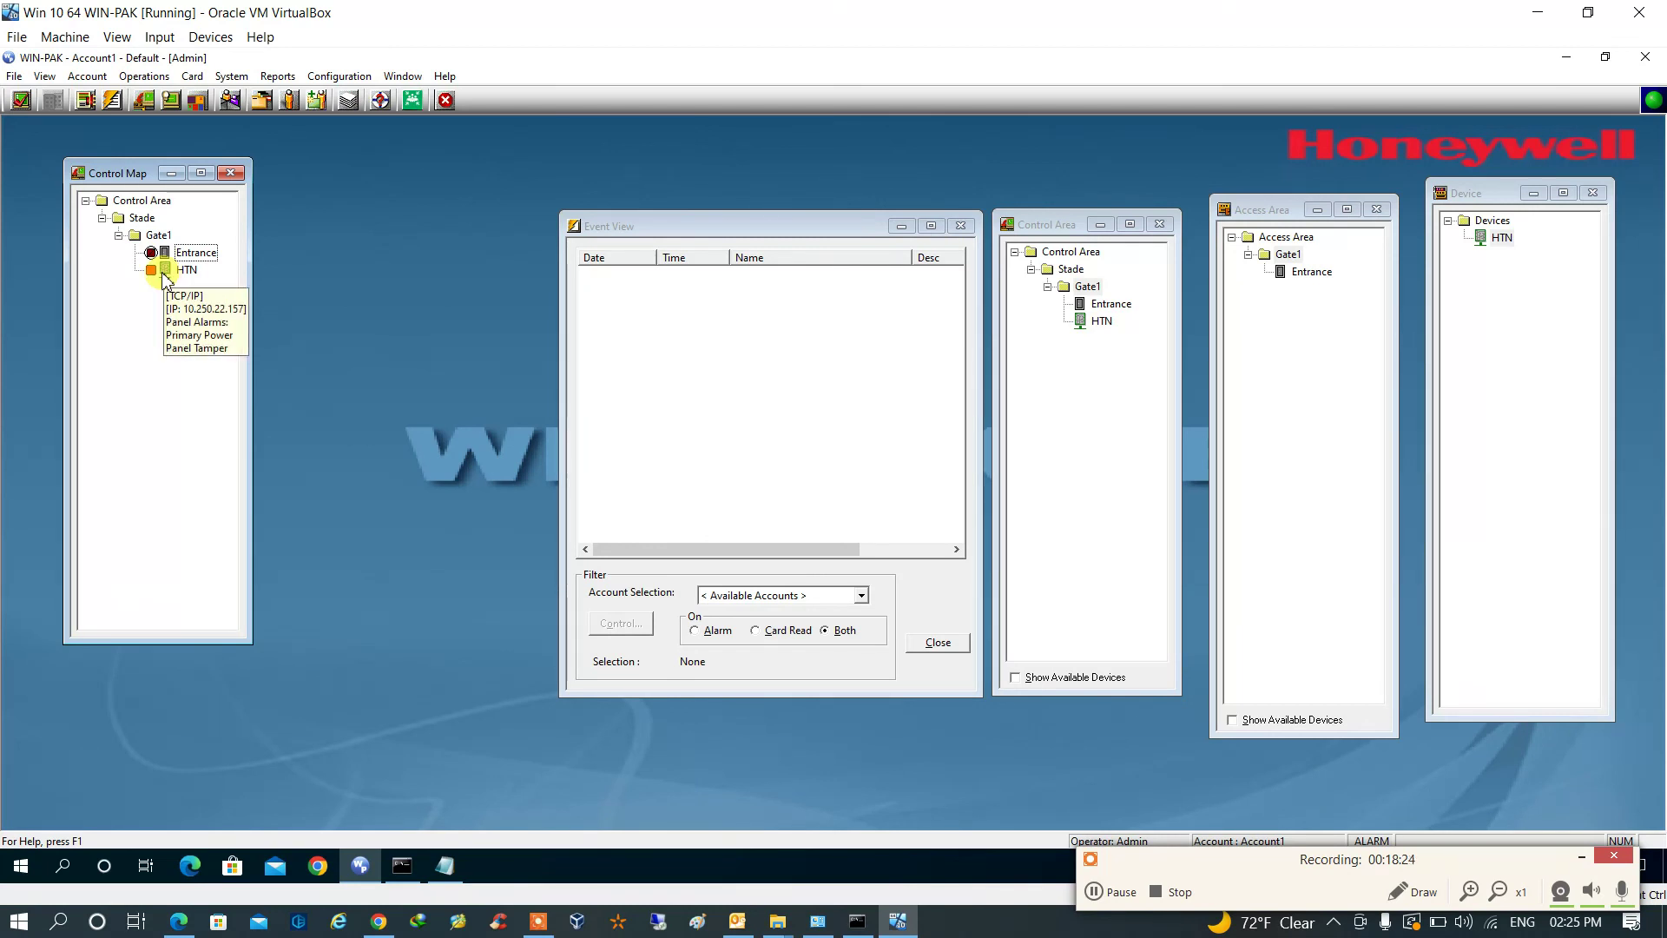
right_click(164, 272)
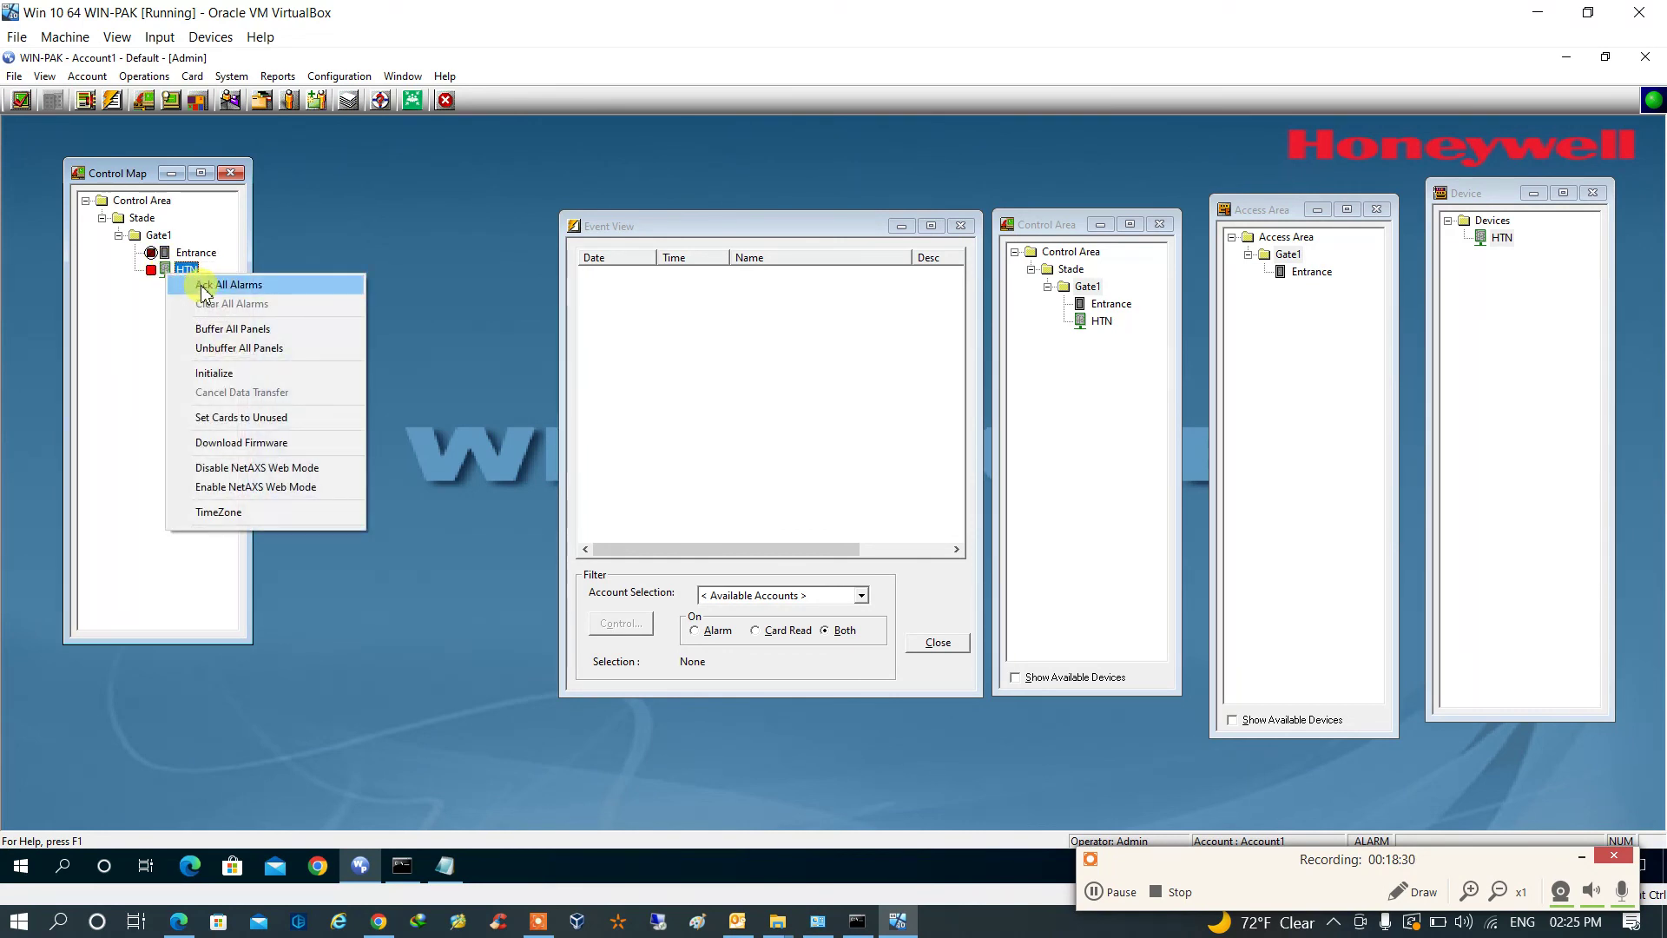
left_click(204, 287)
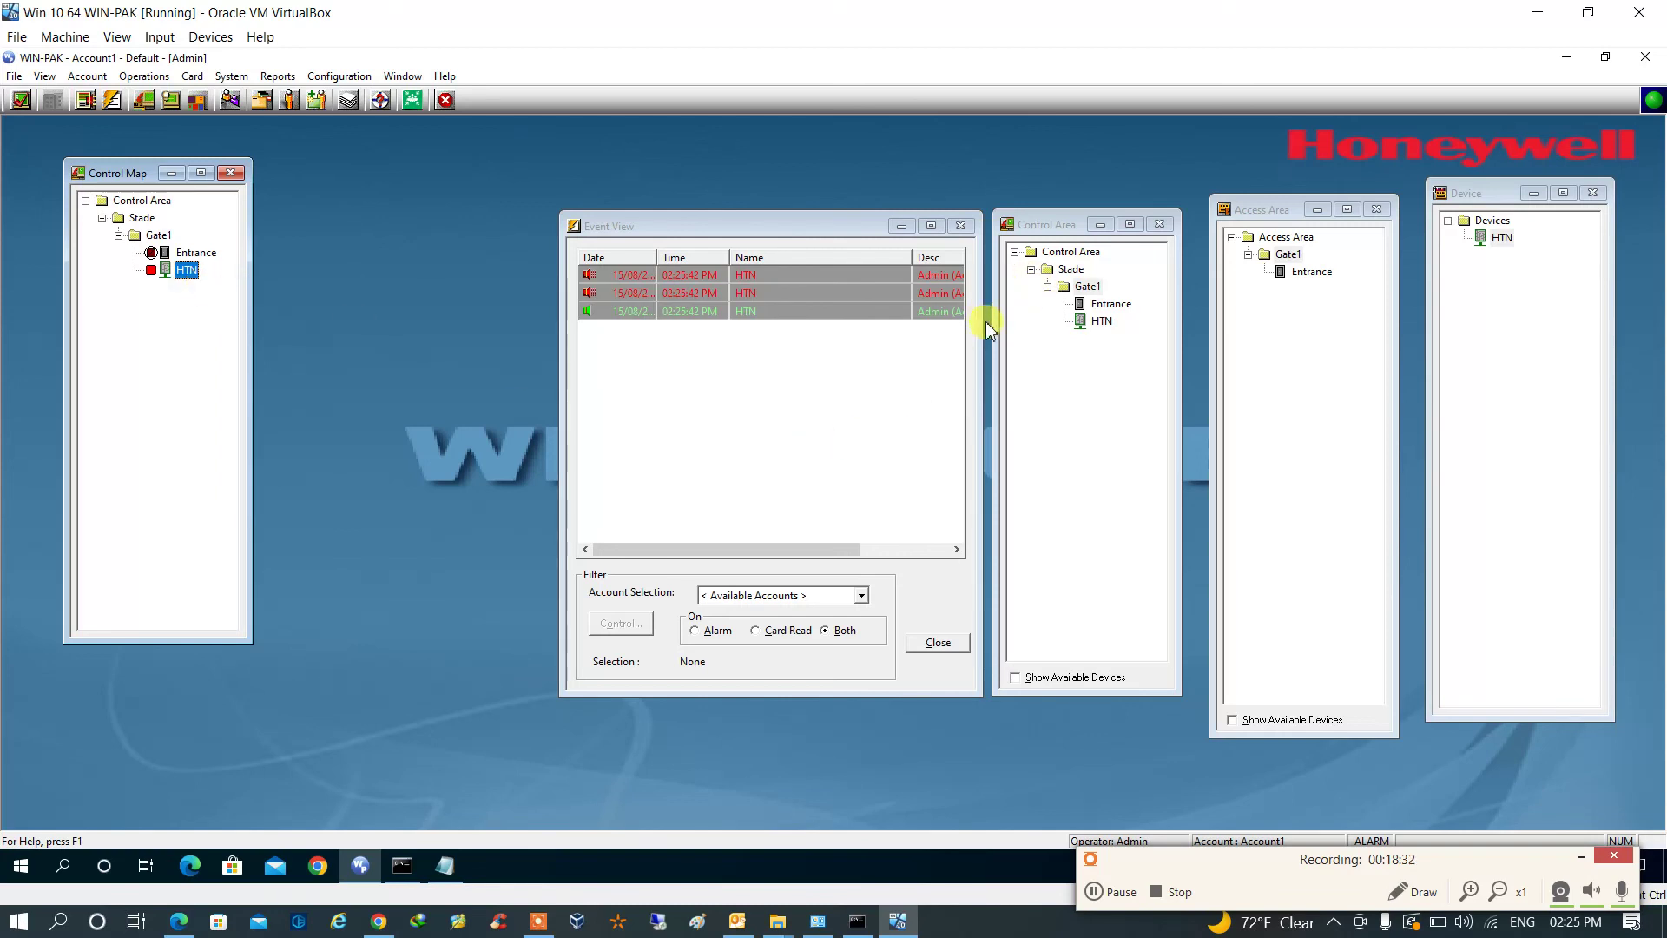
left_click_drag(982, 329, 1205, 364)
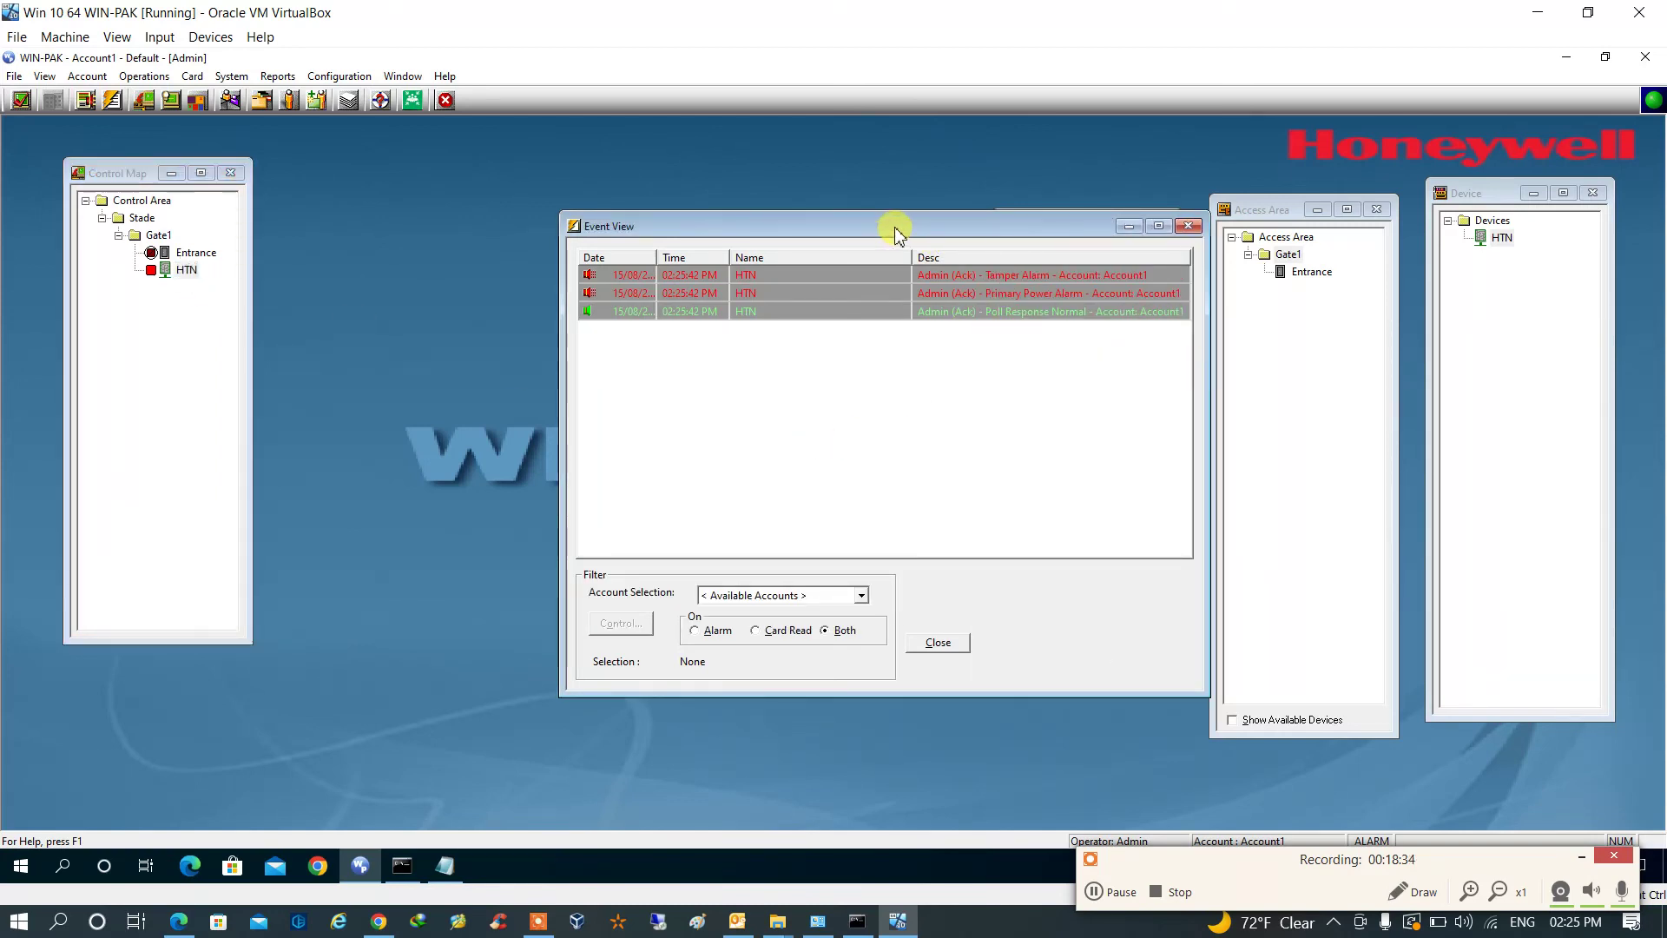
left_click_drag(897, 232, 737, 235)
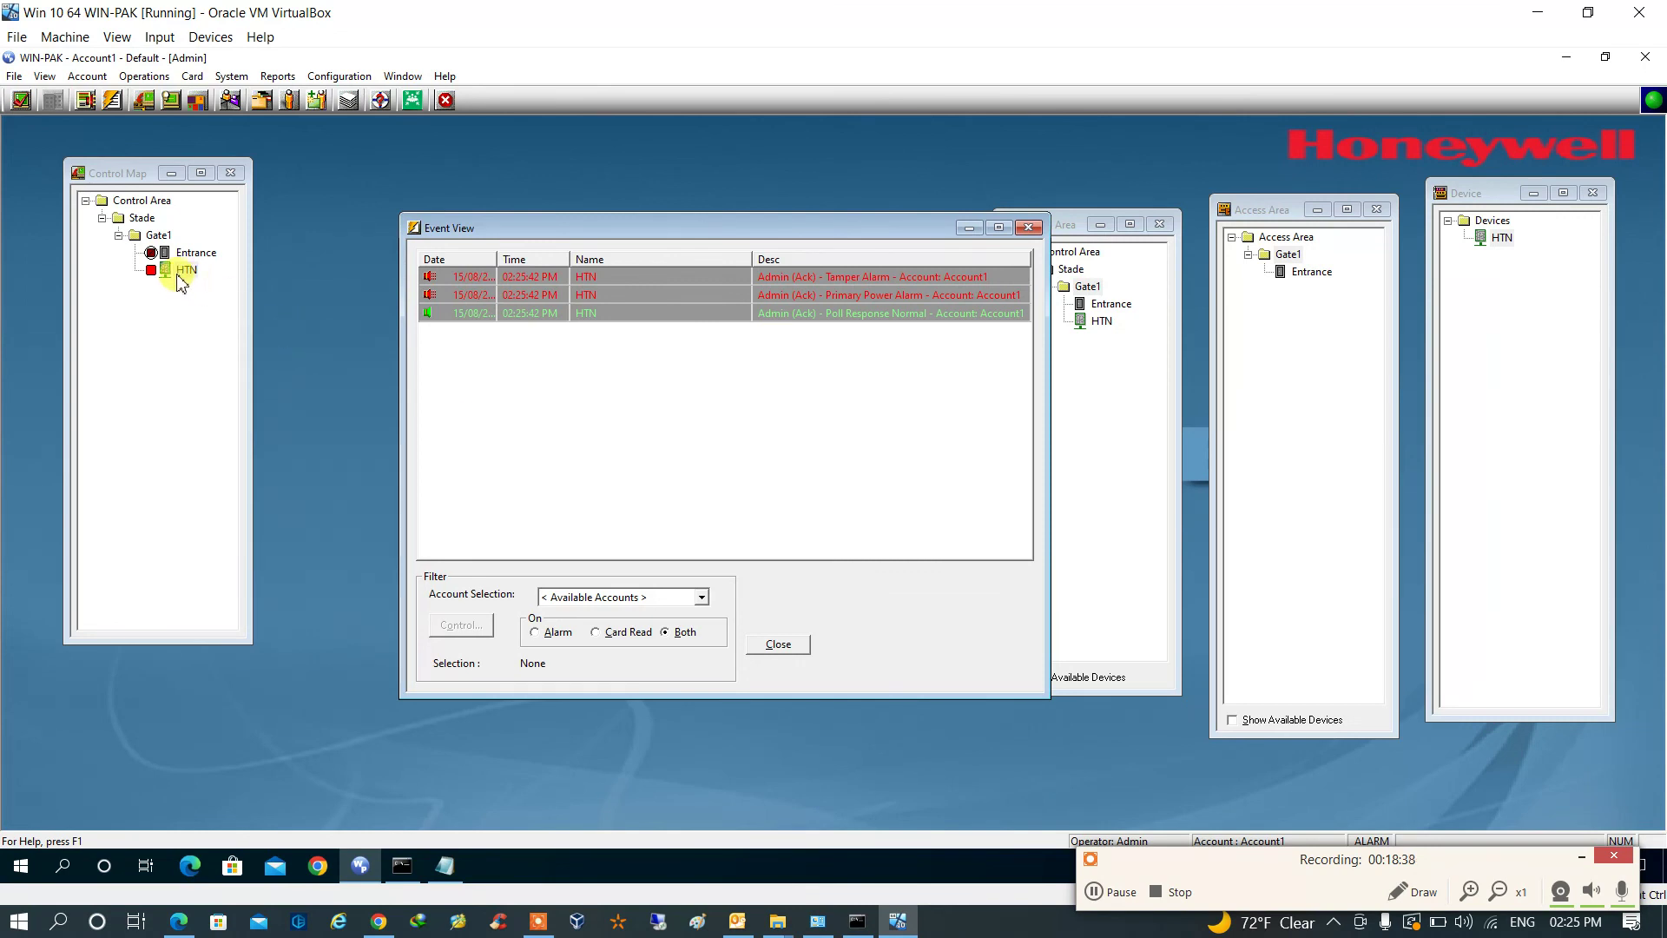
Step: Set the HTN panel's Primary Power In 6 and Panel Tamper In 20 inputs to Normally Open and save the device
mouse_move(168, 283)
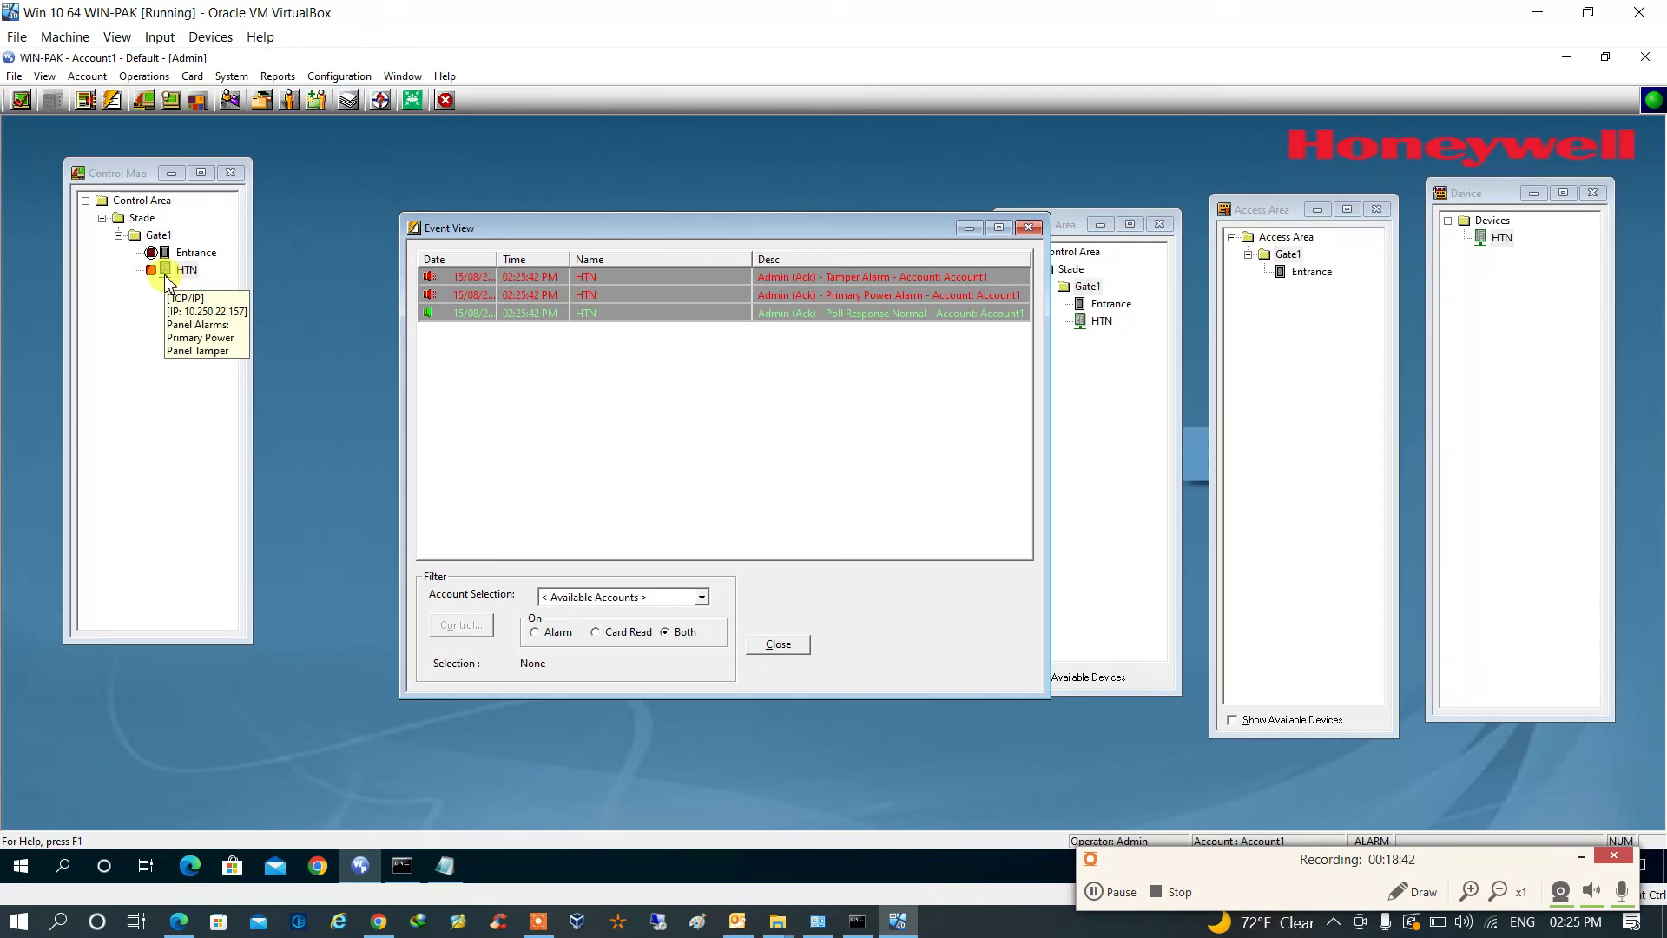
left_click(1496, 239)
double_click(1497, 240)
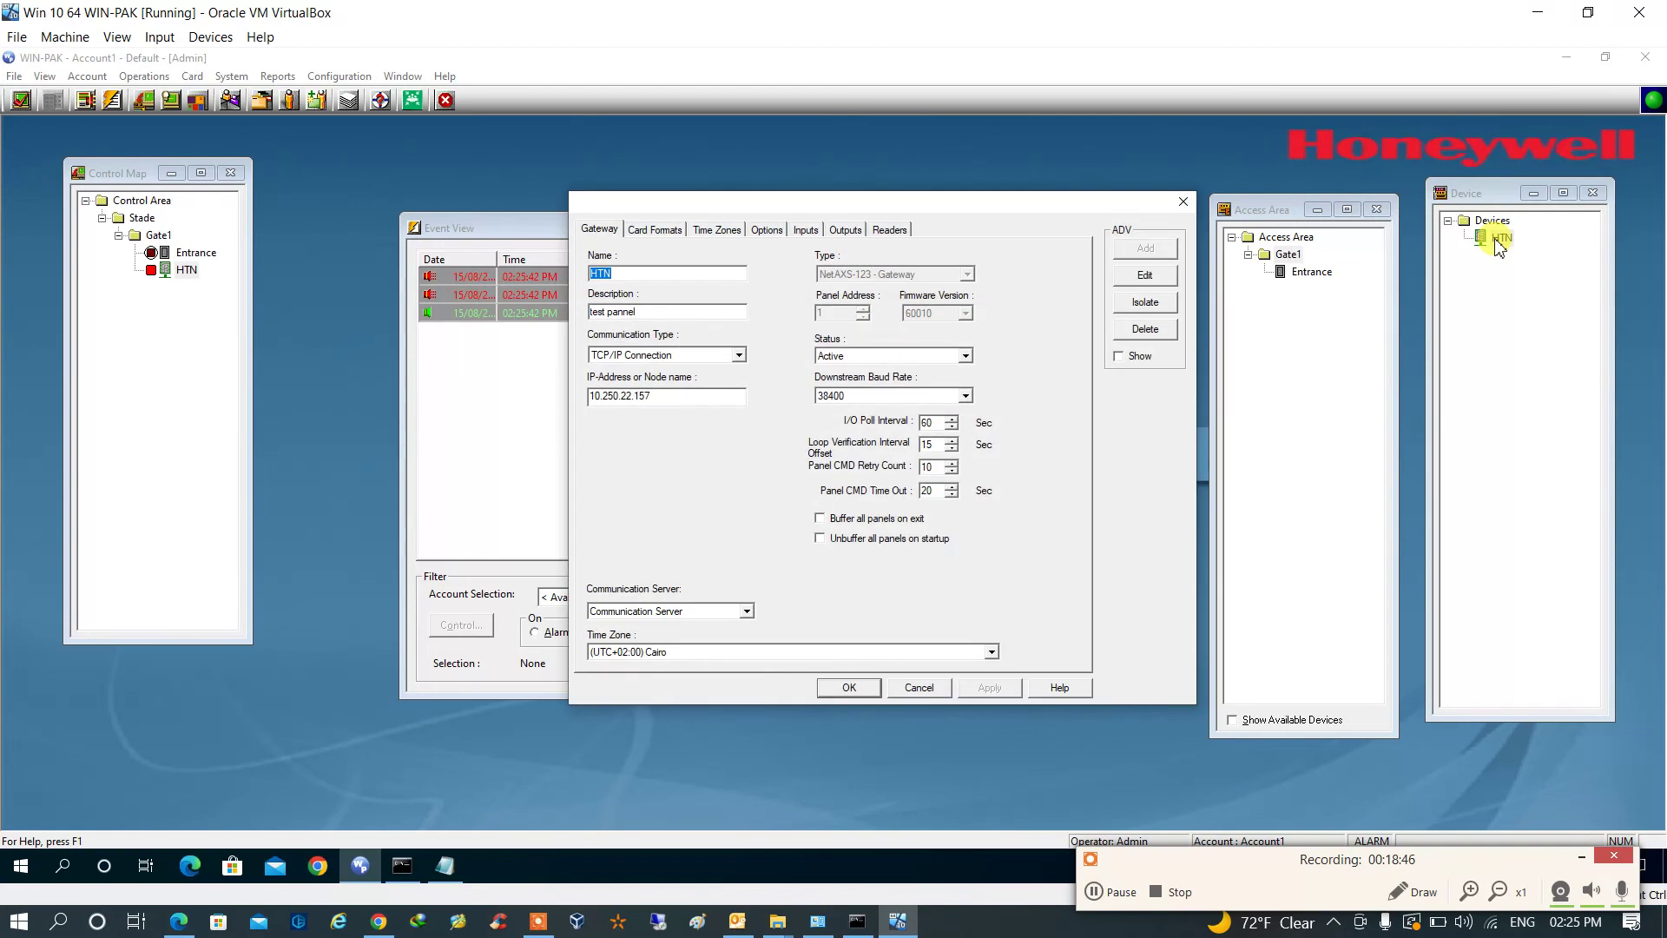
left_click(805, 230)
left_click(812, 330)
left_click(813, 330)
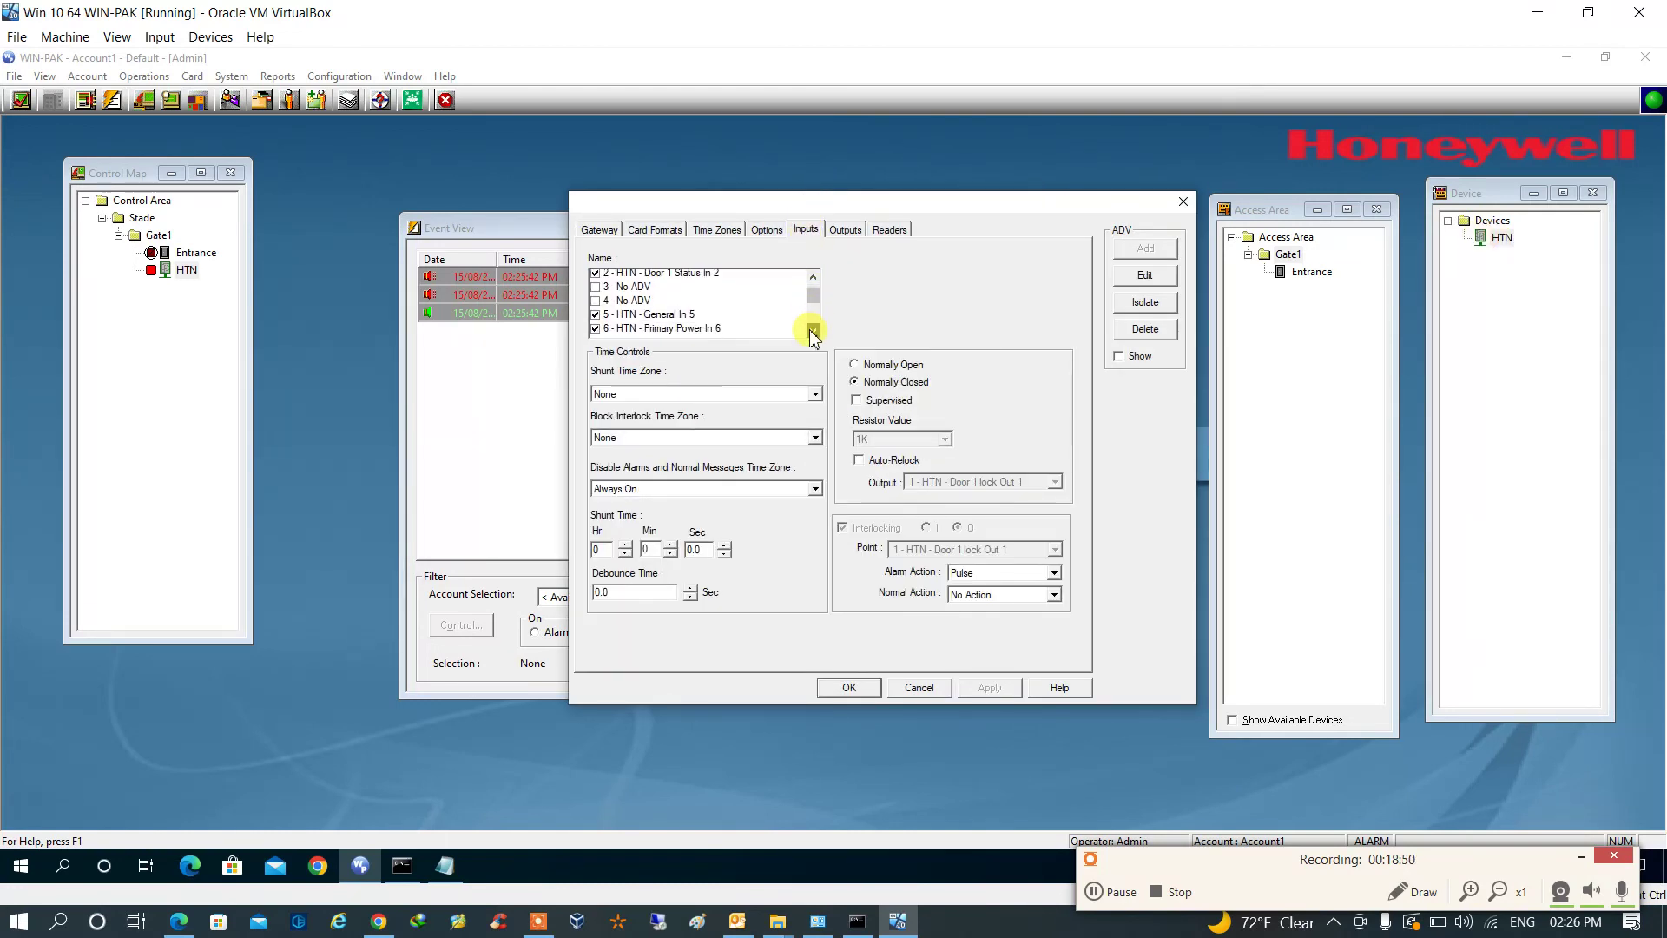
left_click(686, 319)
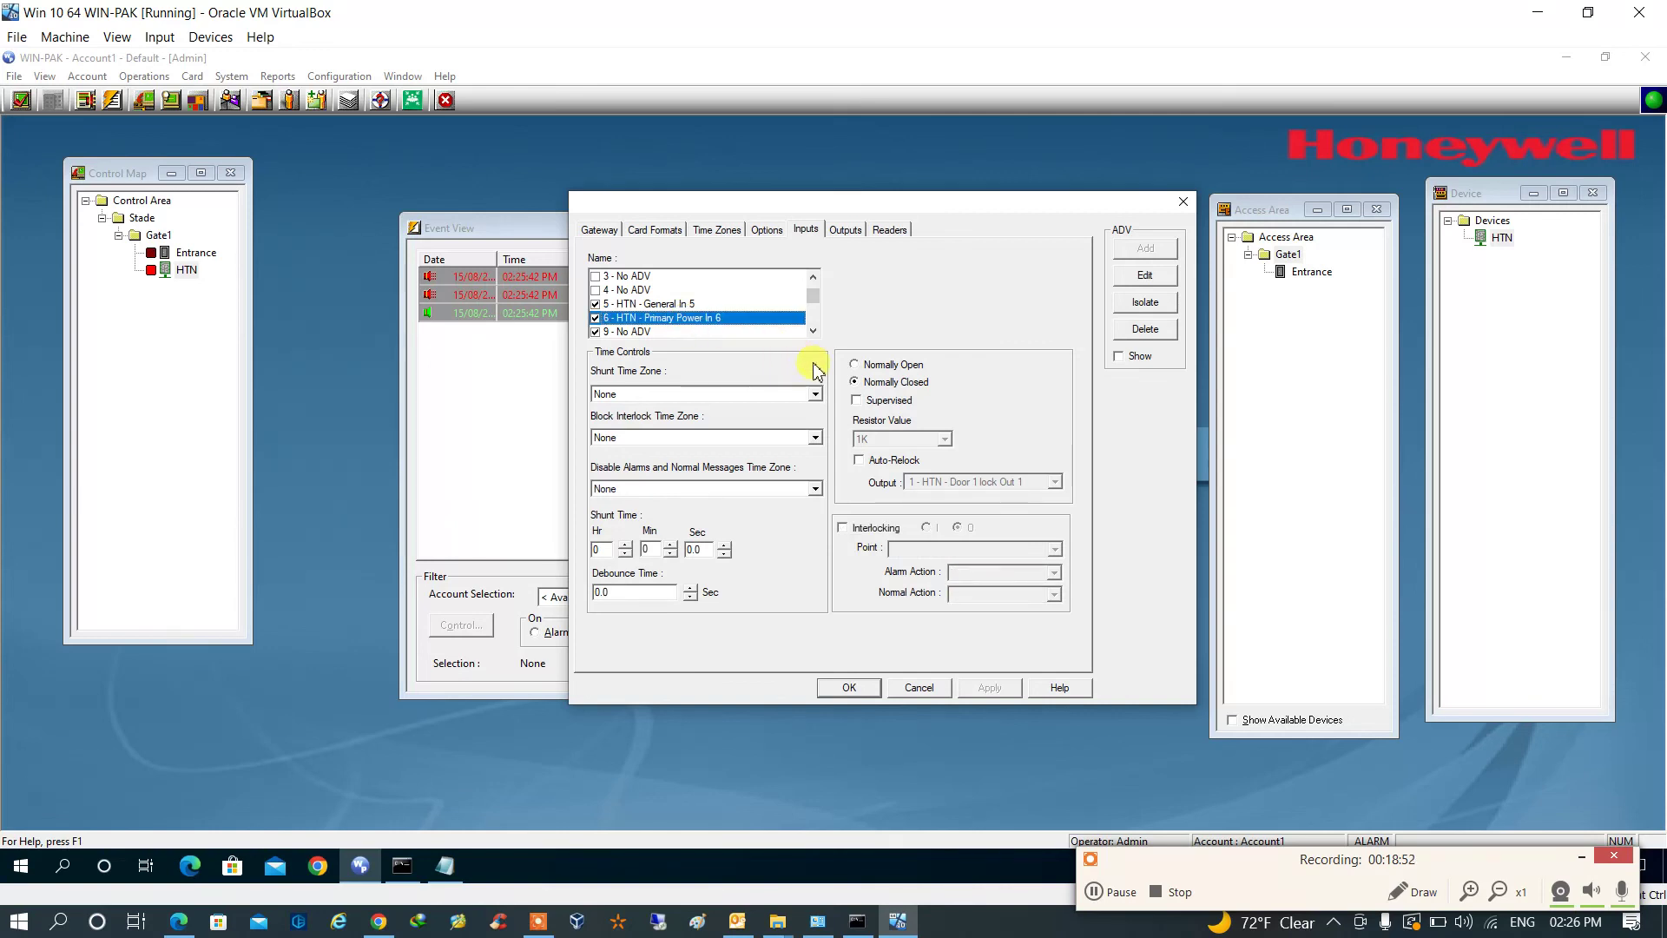
left_click_drag(812, 296, 814, 317)
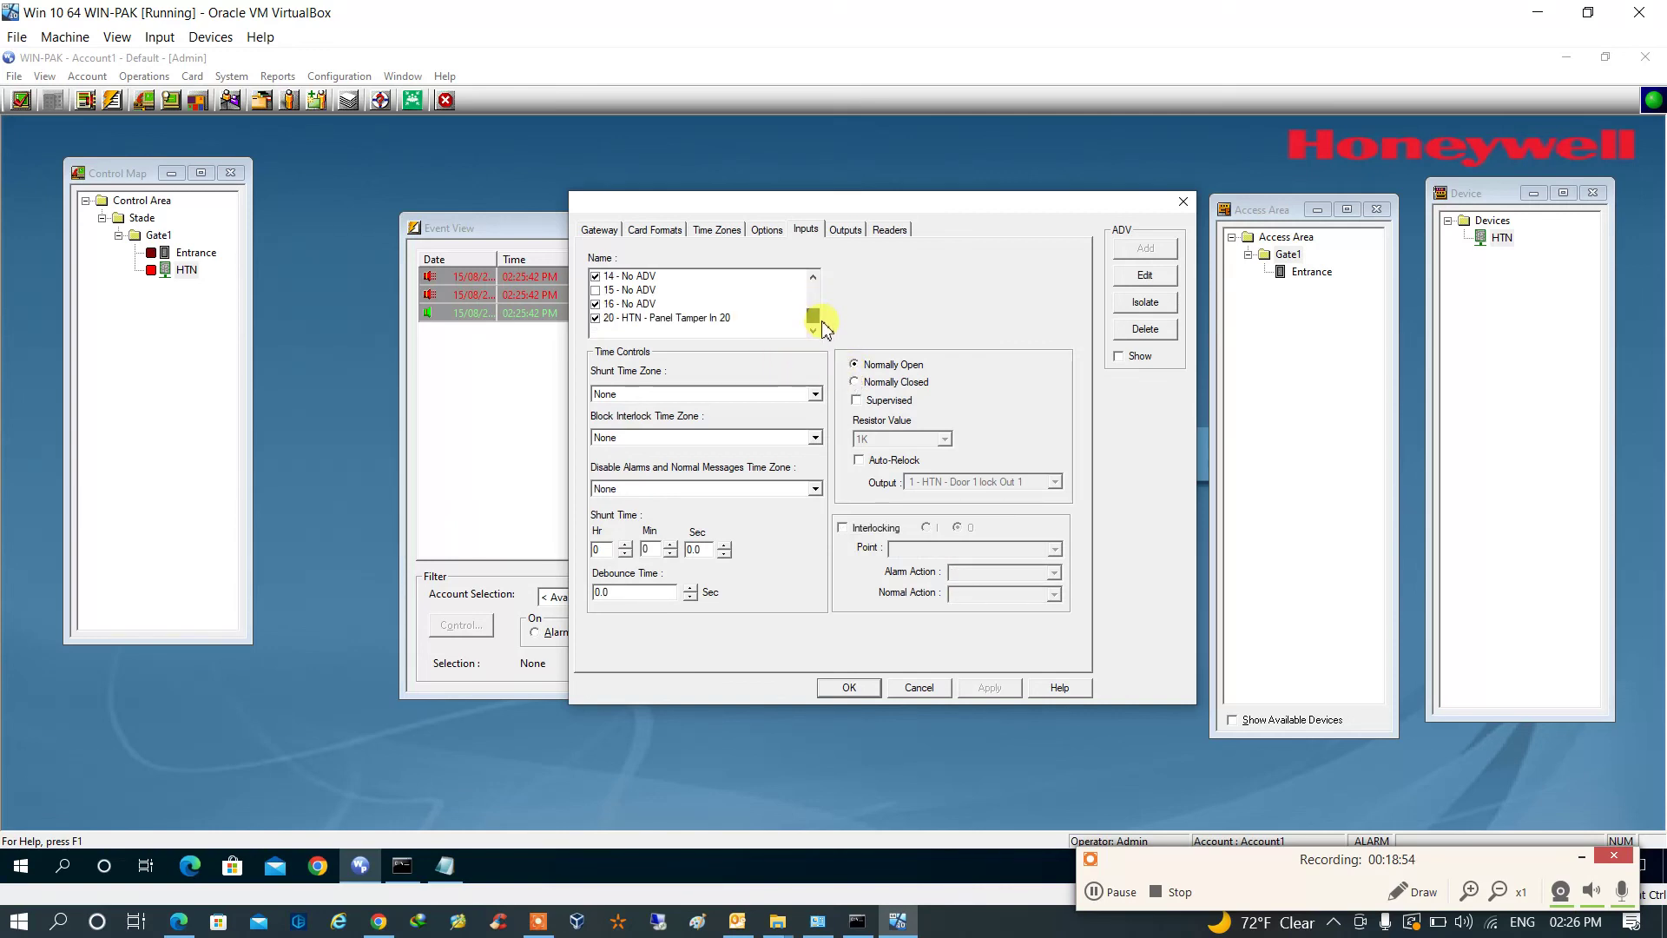
left_click(711, 319)
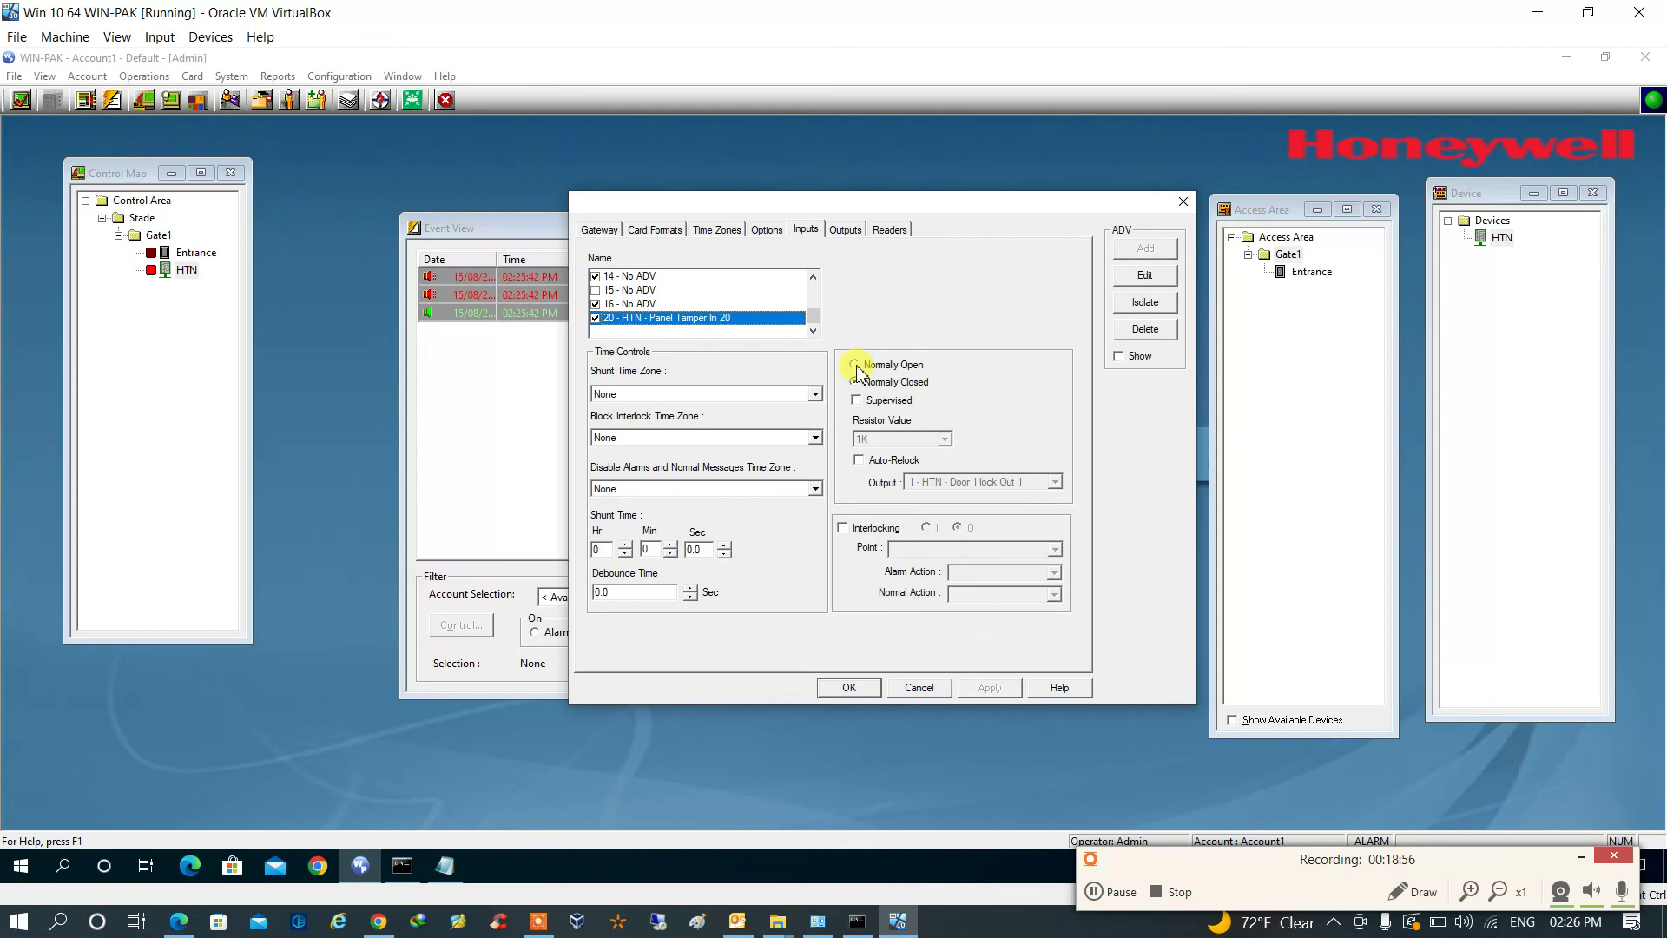
left_click(850, 688)
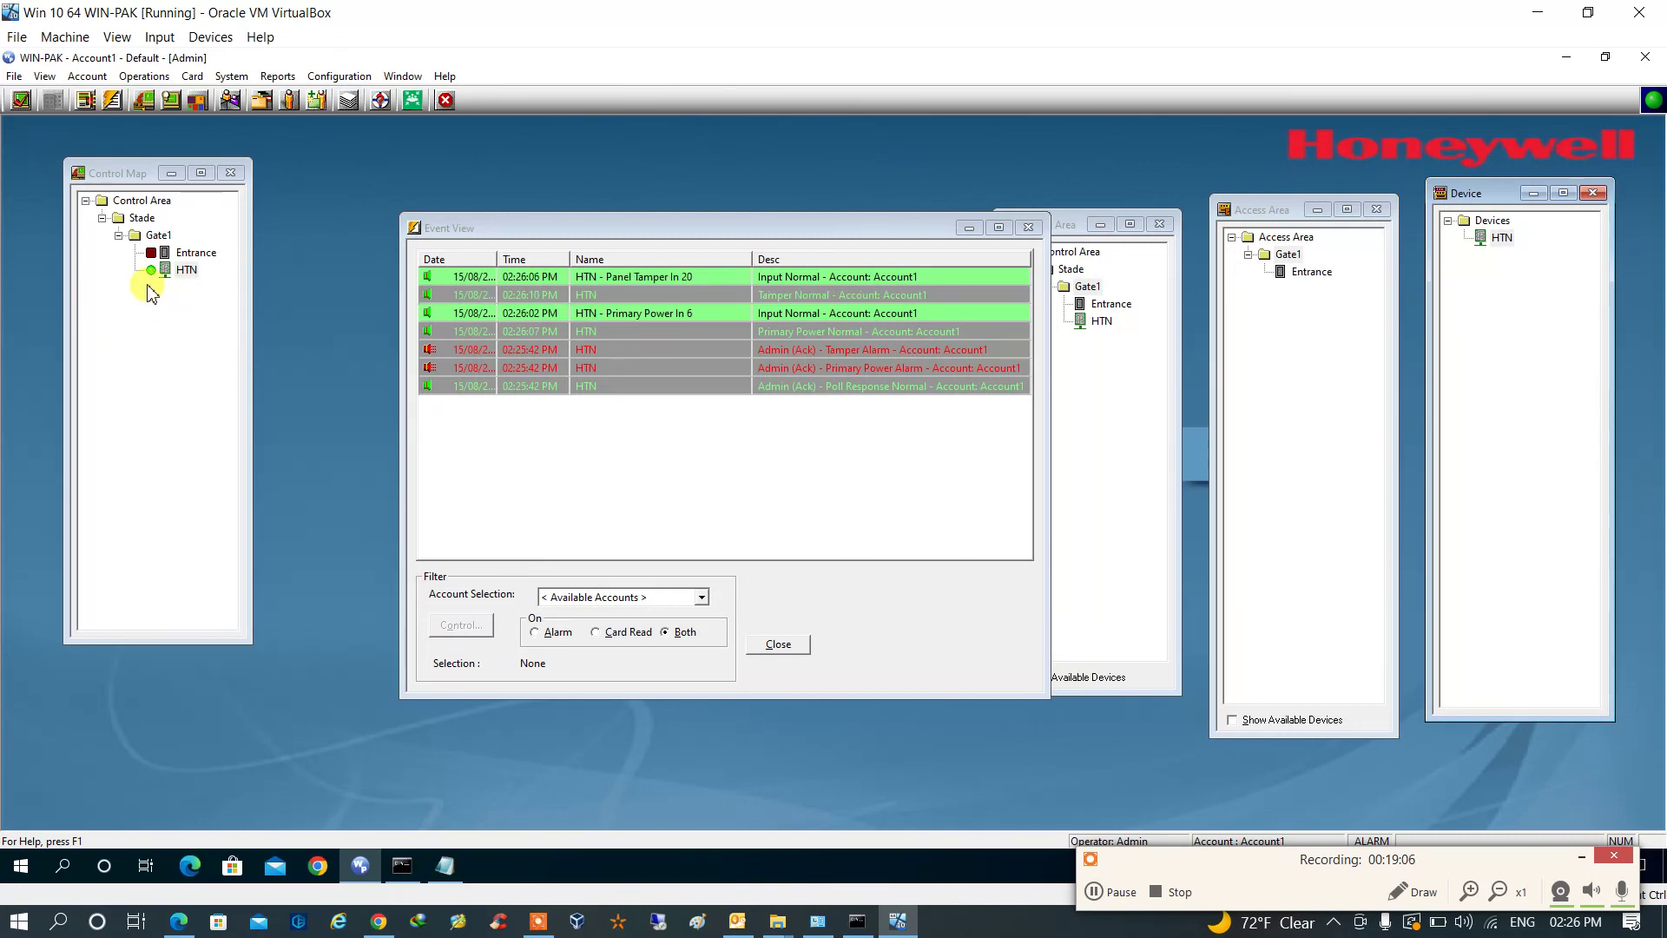
Step: Clear all alarms of the HTN panel in the Control Map and check the panel's status
mouse_move(156, 275)
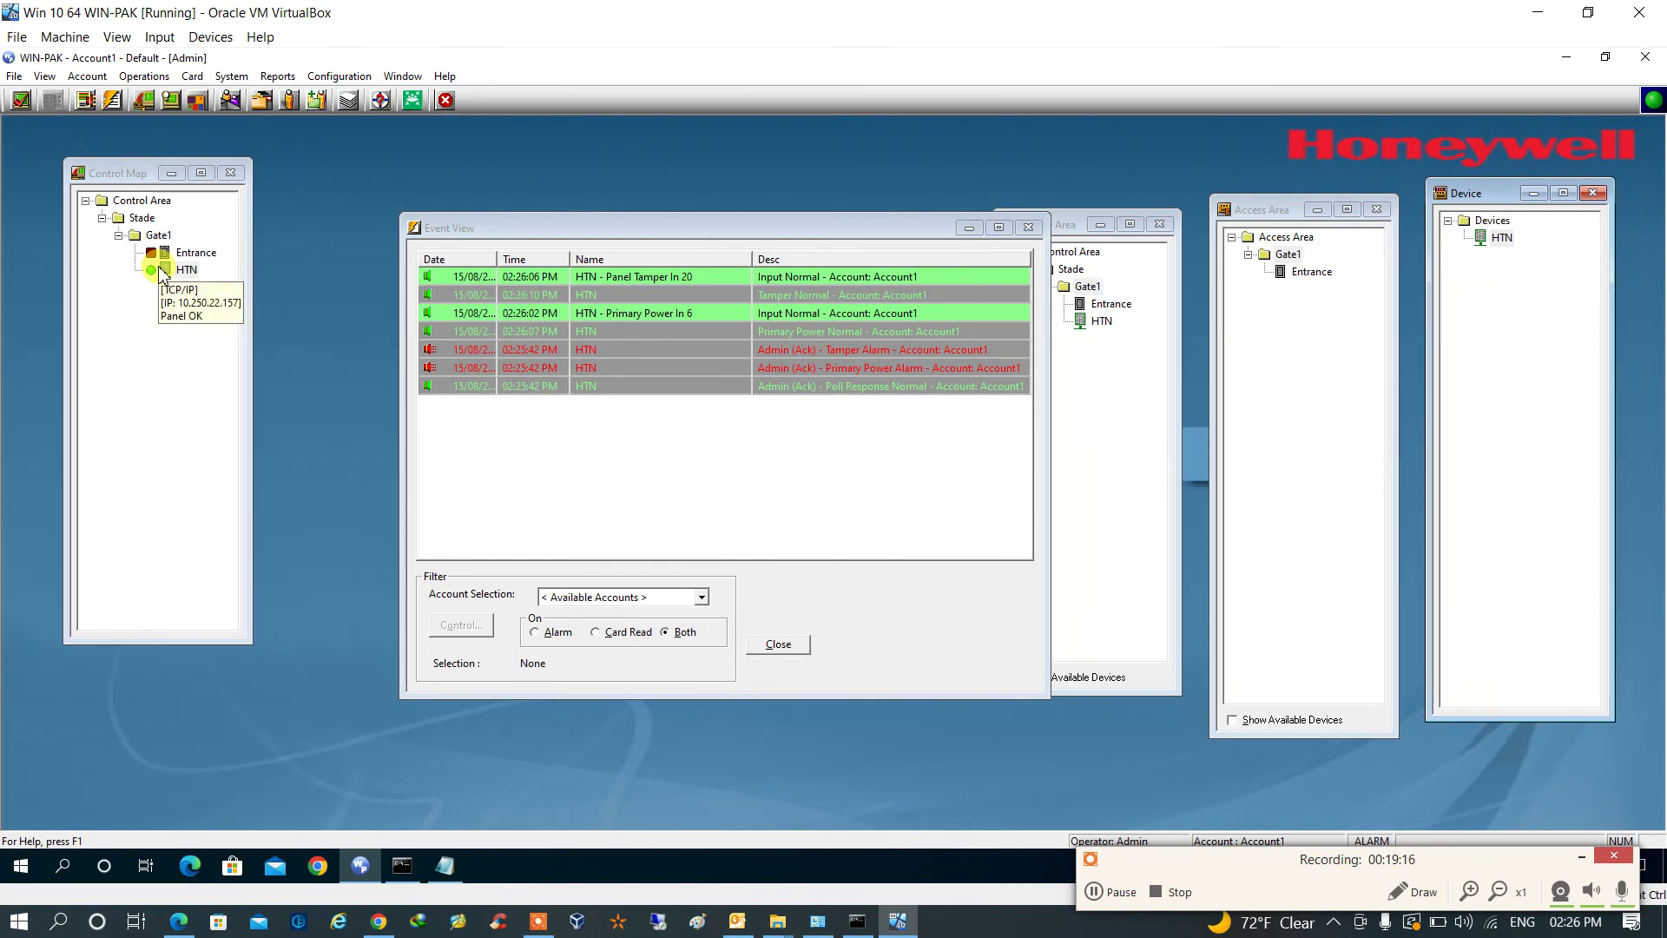
right_click(161, 270)
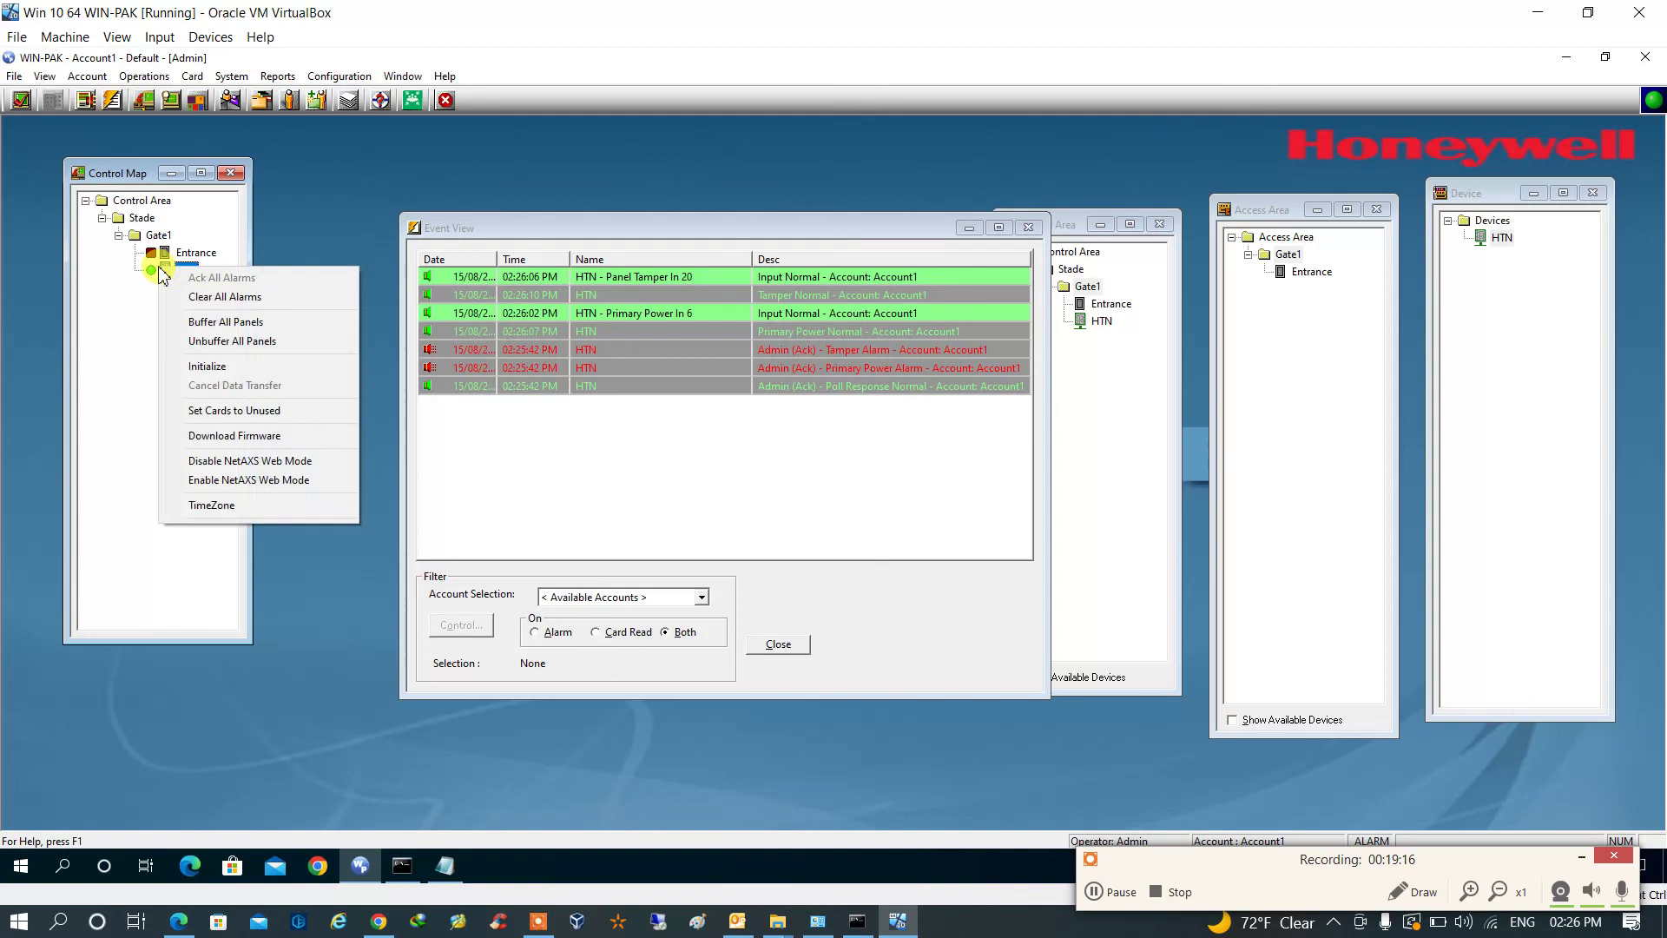
left_click(230, 300)
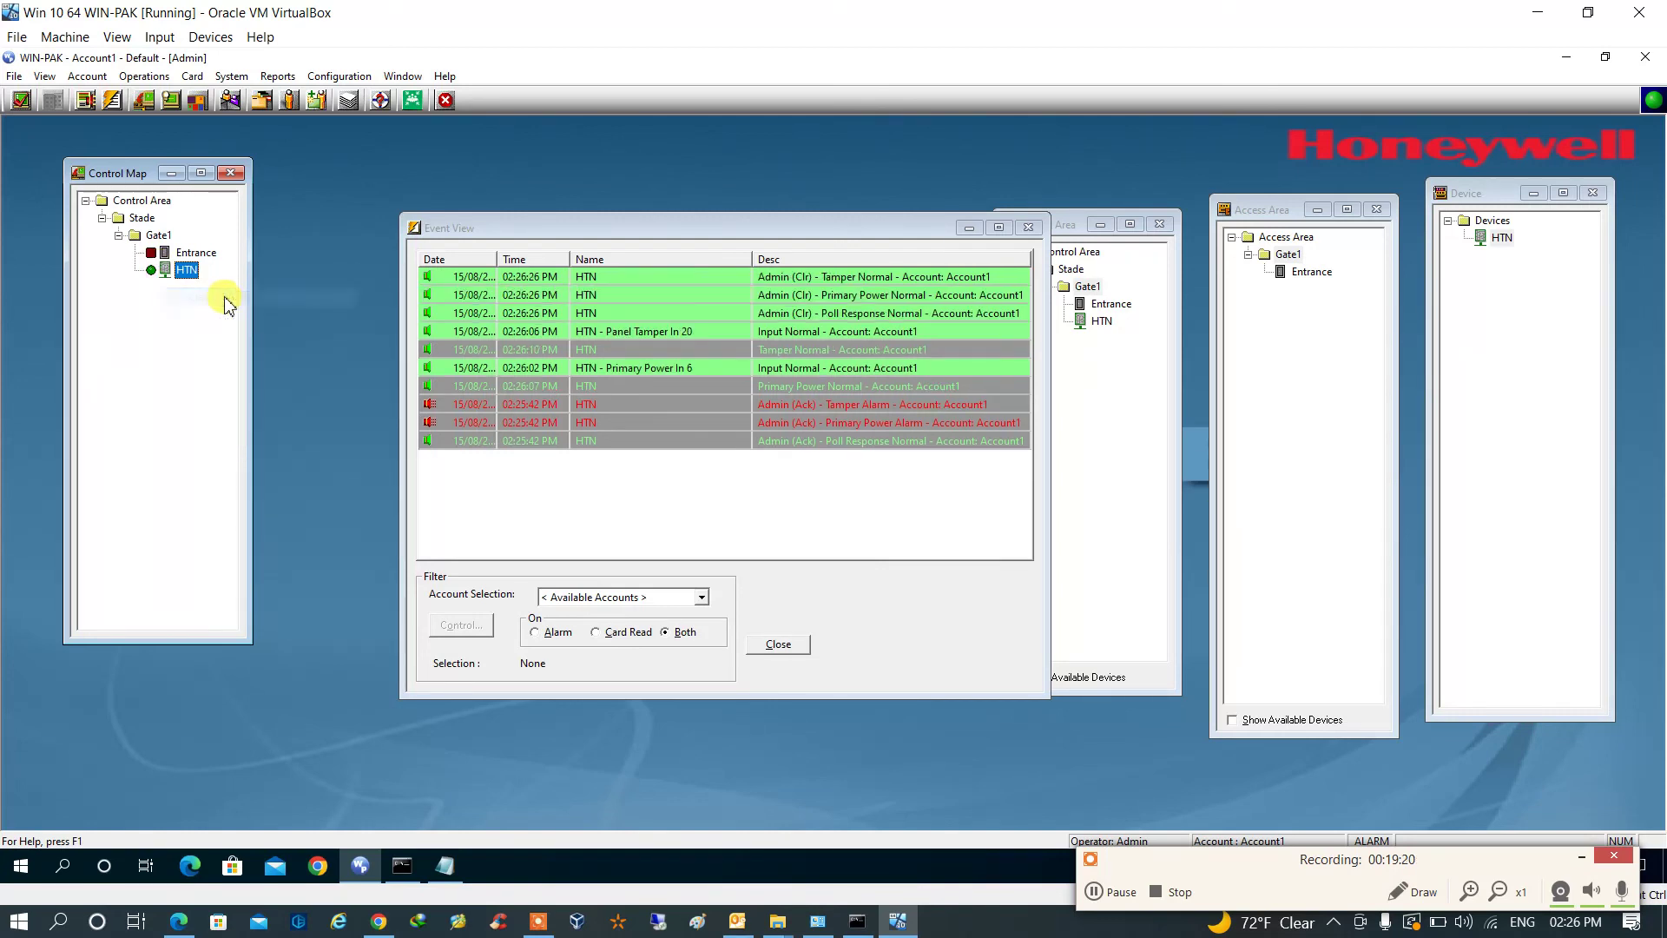
mouse_move(155, 279)
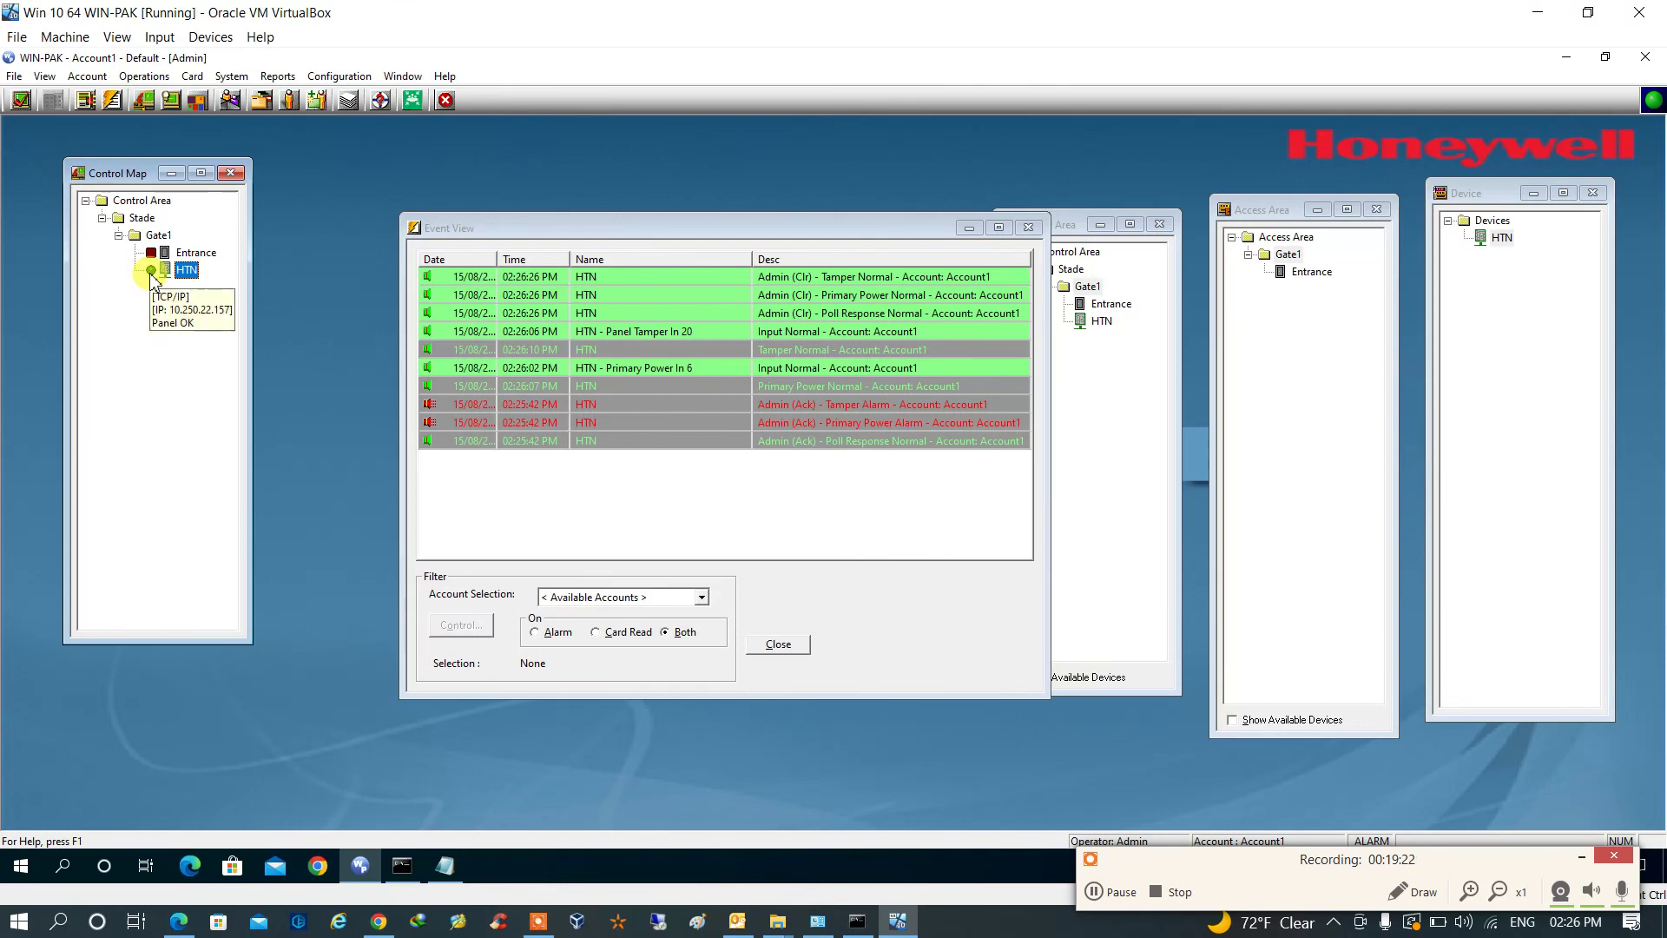